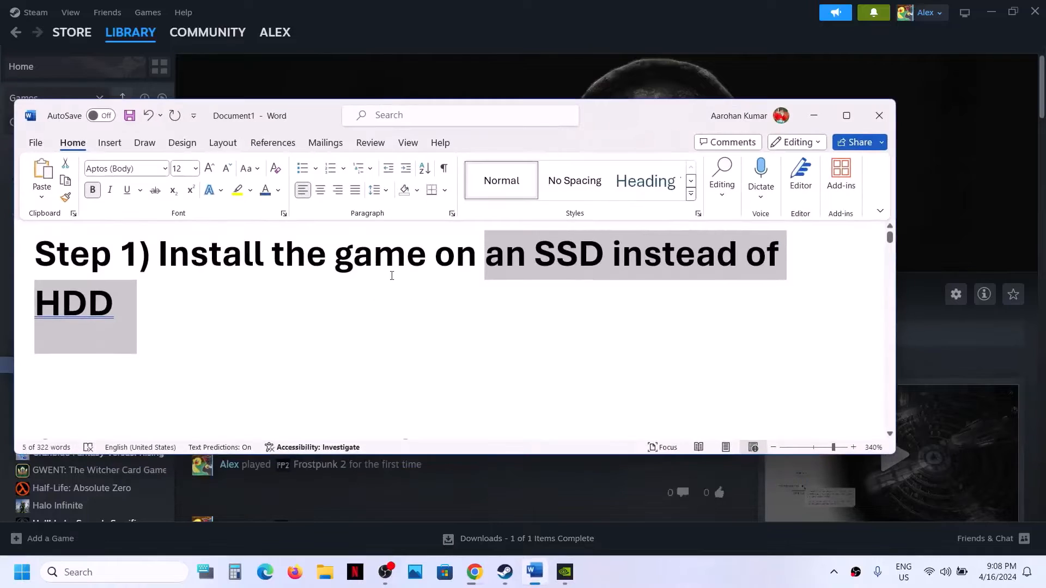
Highlight the Step 1 instruction about installing the game on an SSD instead of HDD in the document
{"action": "left_click_drag", "start_coordinate": [241, 258], "coordinate": [109, 312]}
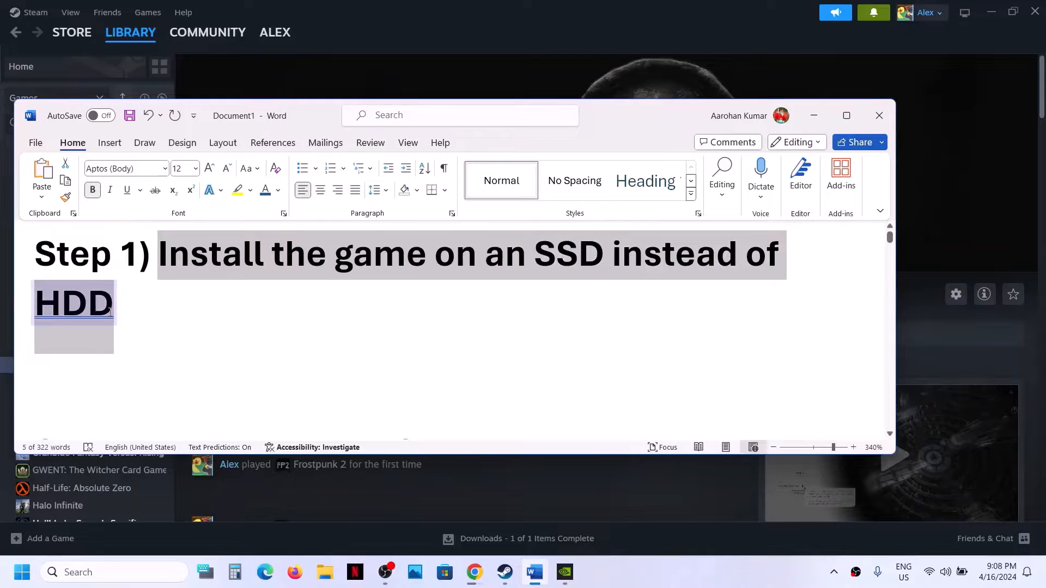
{"action": "left_click", "coordinate": [110, 311]}
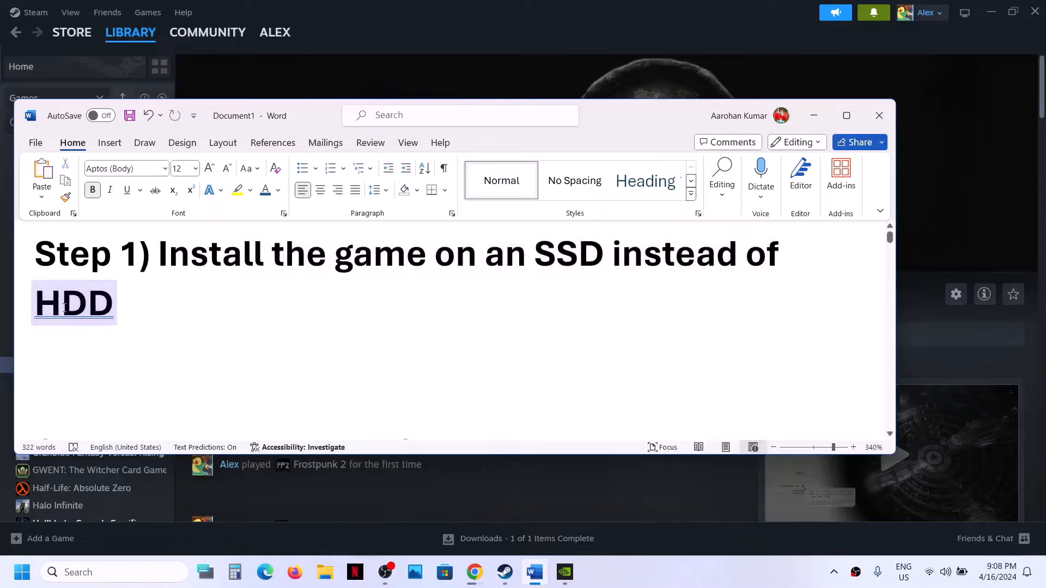
{"action": "left_click", "coordinate": [534, 260]}
{"action": "left_click_drag", "start_coordinate": [534, 256], "coordinate": [578, 256]}
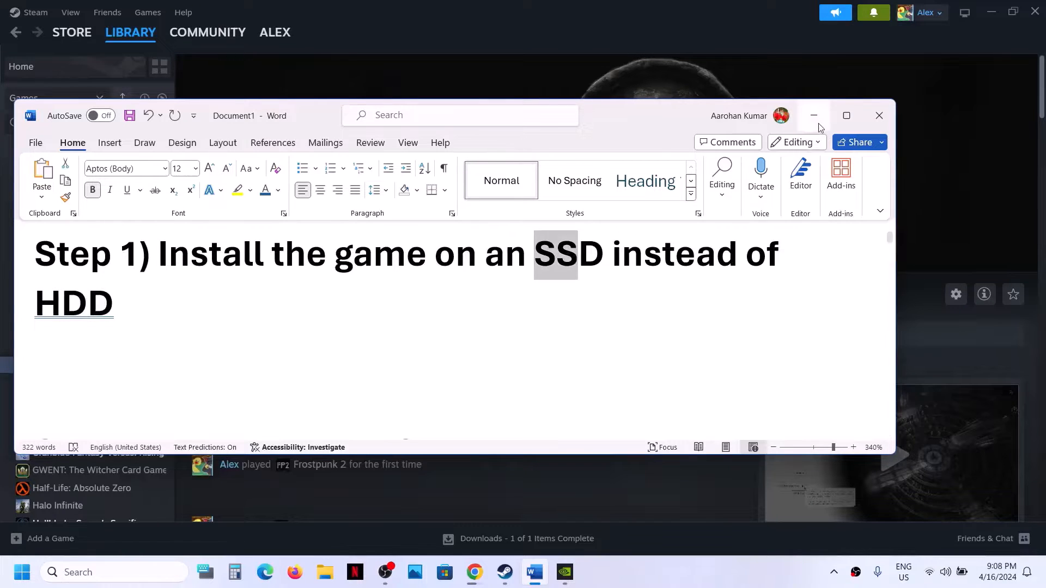
{"action": "left_click_drag", "start_coordinate": [157, 253], "coordinate": [262, 303]}
{"action": "left_click", "coordinate": [259, 303]}
Highlight the Step 2 instruction "Restart your PC" and display the Windows power options that include Restart
{"action": "scroll", "coordinate": [261, 306], "scroll_direction": "down", "scroll_amount": 3}
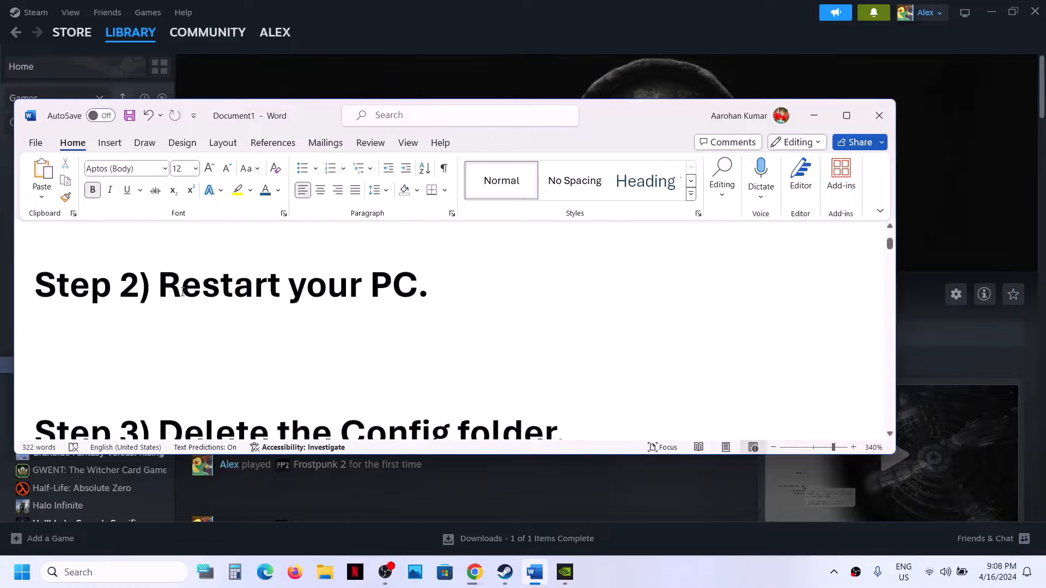
{"action": "left_click_drag", "start_coordinate": [392, 289], "coordinate": [157, 289]}
{"action": "left_click", "coordinate": [815, 115]}
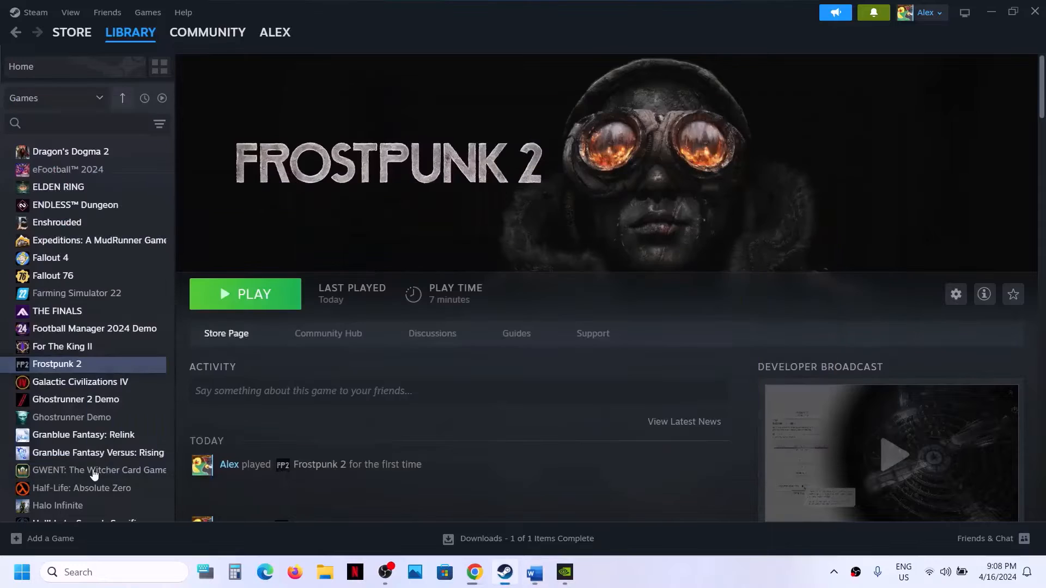
{"action": "left_click", "coordinate": [22, 572]}
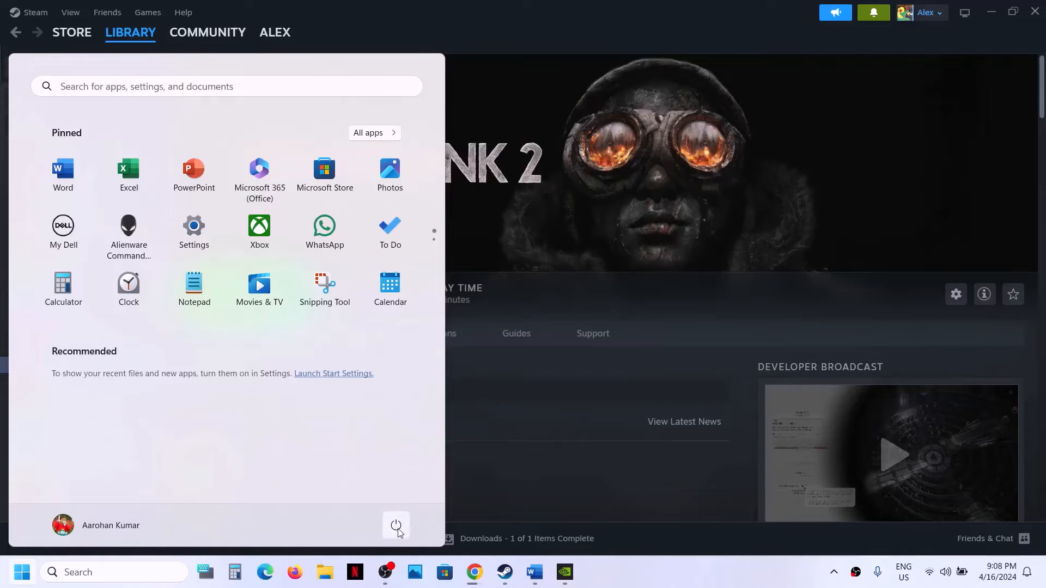
{"action": "left_click", "coordinate": [398, 526]}
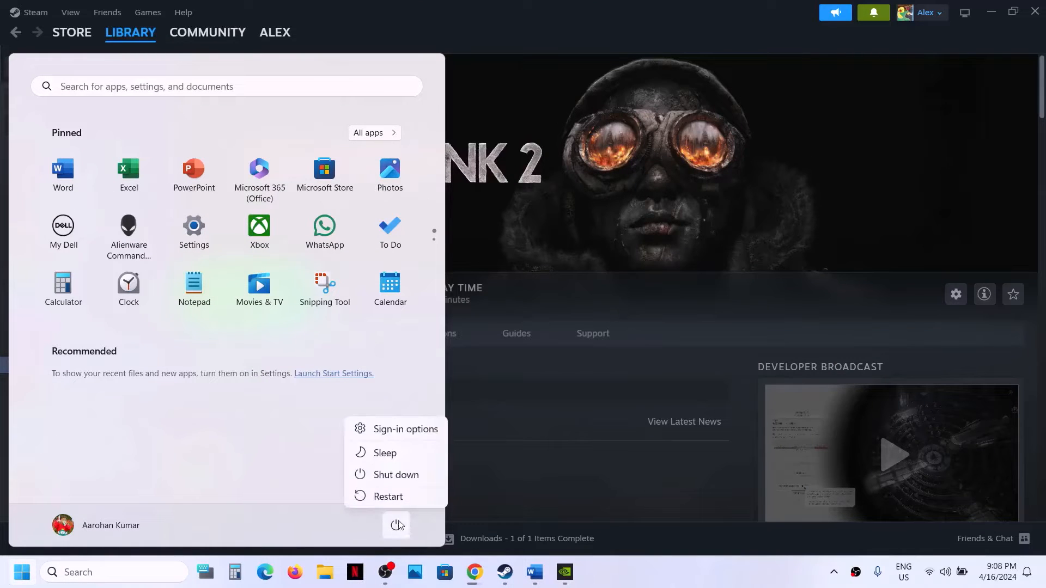
Switch back to Word, highlight the Step 3 instruction "Delete the Config folder" and minimize the document
{"action": "left_click", "coordinate": [535, 576]}
{"action": "scroll", "coordinate": [342, 341], "scroll_direction": "down", "scroll_amount": 2}
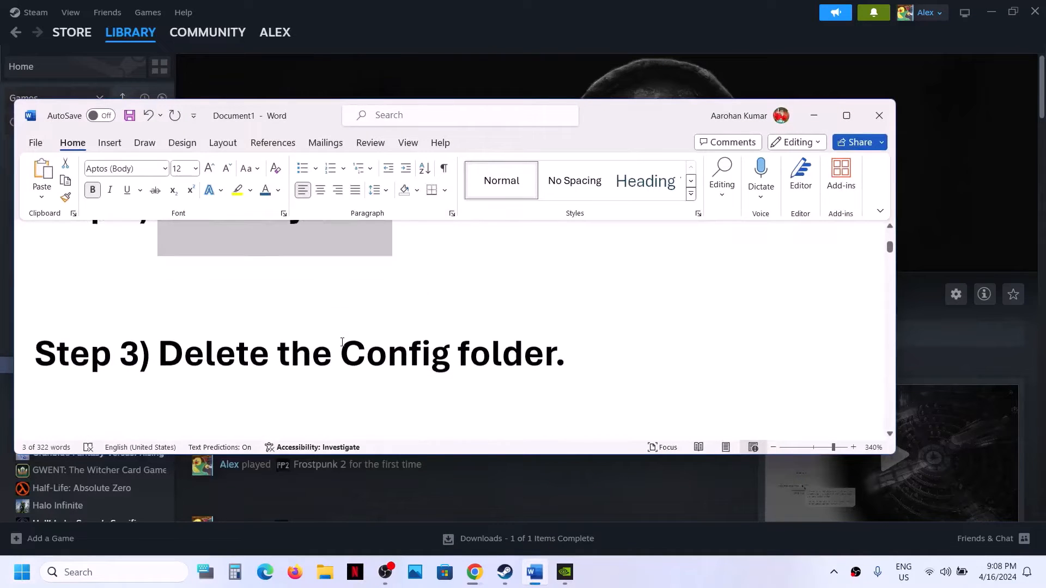
{"action": "left_click_drag", "start_coordinate": [233, 354], "coordinate": [566, 354]}
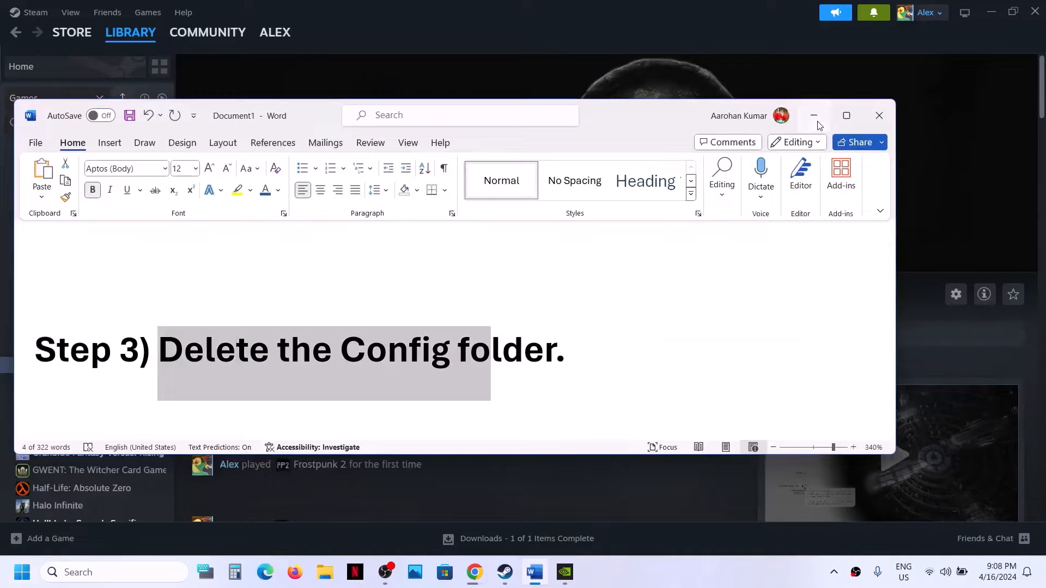
{"action": "left_click", "coordinate": [814, 116]}
Switch to File Explorer and open the user's own profile folder within Users on the OS (C:) drive
{"action": "left_click", "coordinate": [325, 572]}
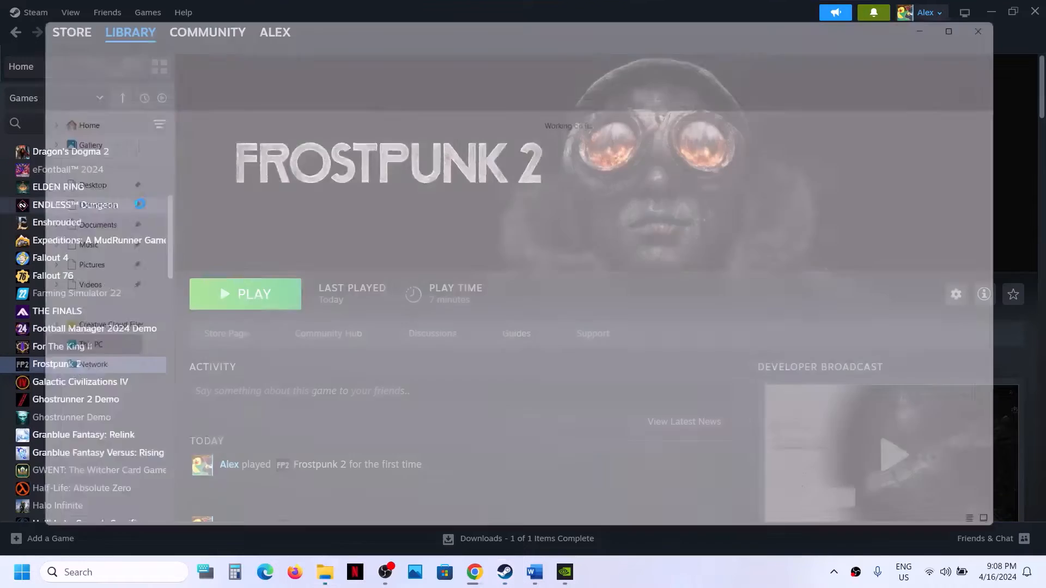
{"action": "double_click", "coordinate": [197, 129]}
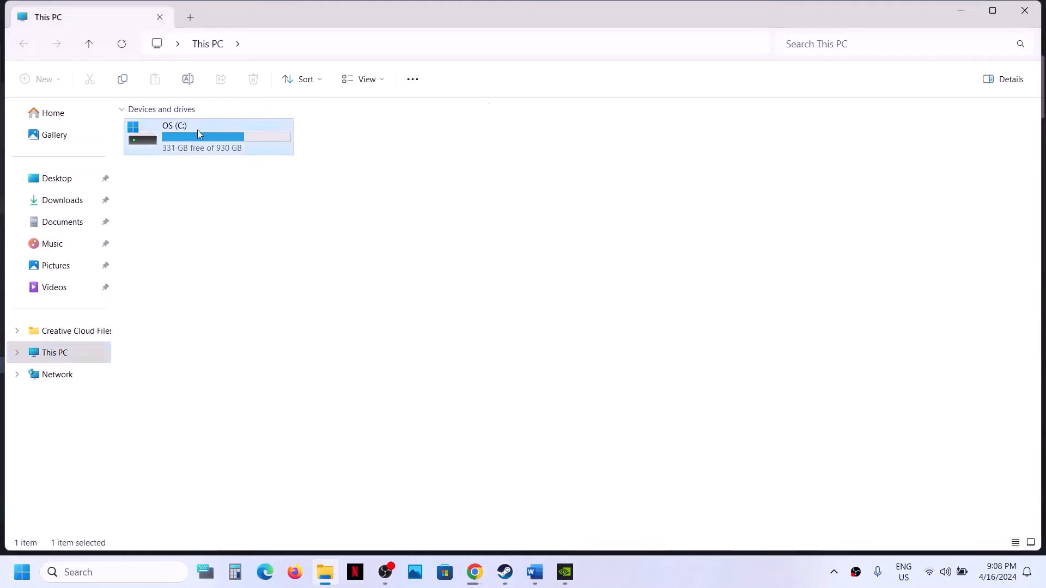
{"action": "scroll", "coordinate": [216, 245], "scroll_direction": "down", "scroll_amount": 4}
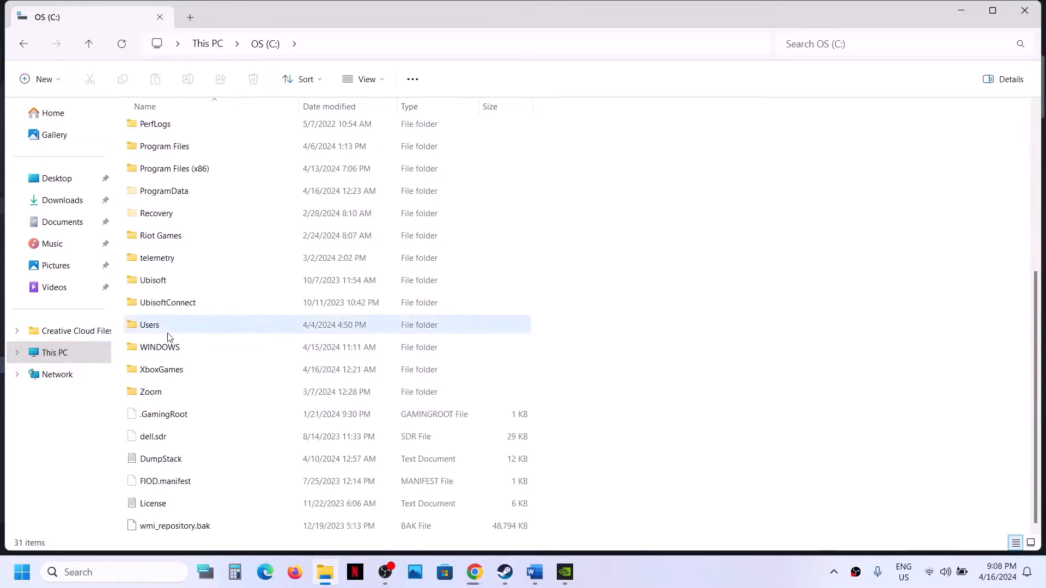
{"action": "left_click", "coordinate": [198, 325]}
{"action": "double_click", "coordinate": [198, 325]}
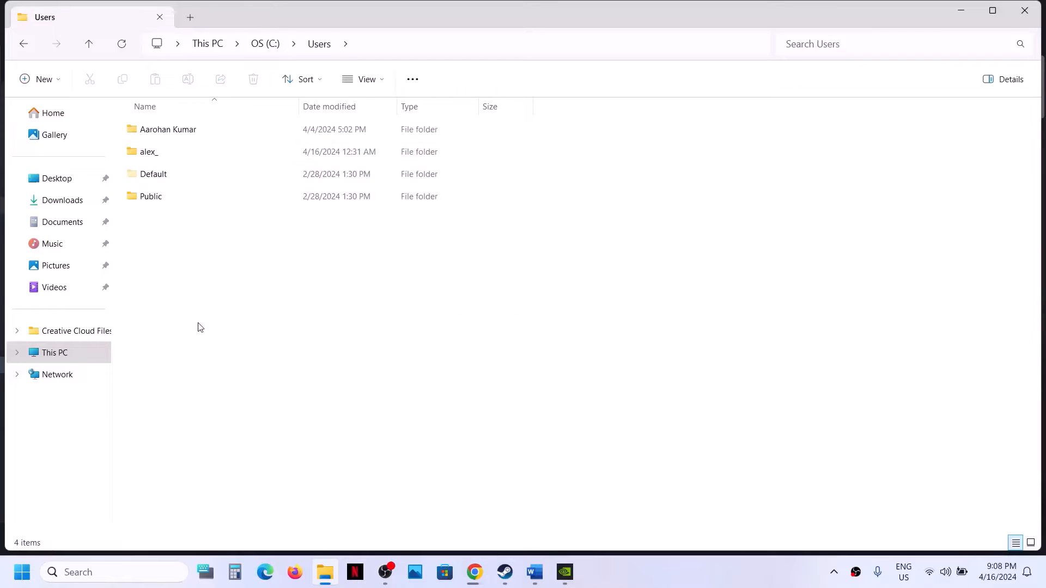
{"action": "left_click", "coordinate": [165, 155]}
{"action": "double_click", "coordinate": [208, 158]}
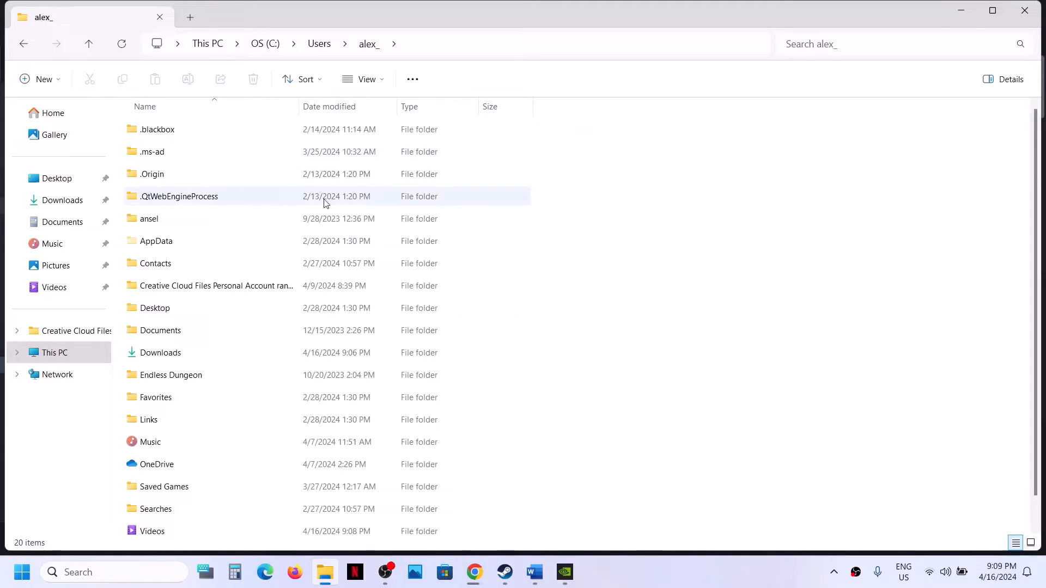
Check whether File Explorer is set to show hidden items so the AppData folder can be seen
{"action": "left_click", "coordinate": [169, 245]}
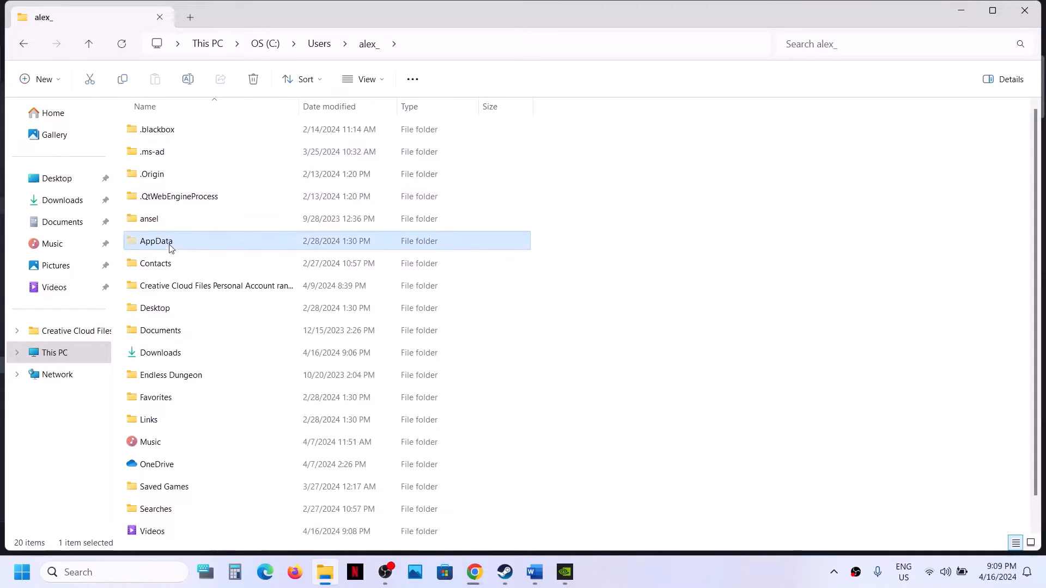
{"action": "left_click", "coordinate": [382, 82]}
{"action": "left_click", "coordinate": [377, 328]}
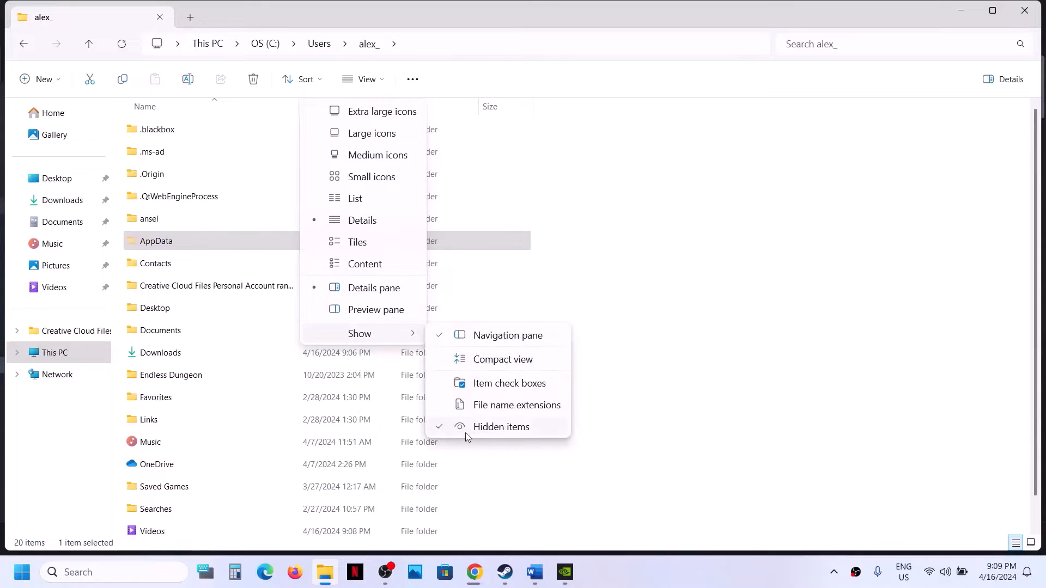
Open the game's Saved folder at AppData > Local > 11bitstudios > Frostpunk2 > Steam > Saved
{"action": "double_click", "coordinate": [166, 239]}
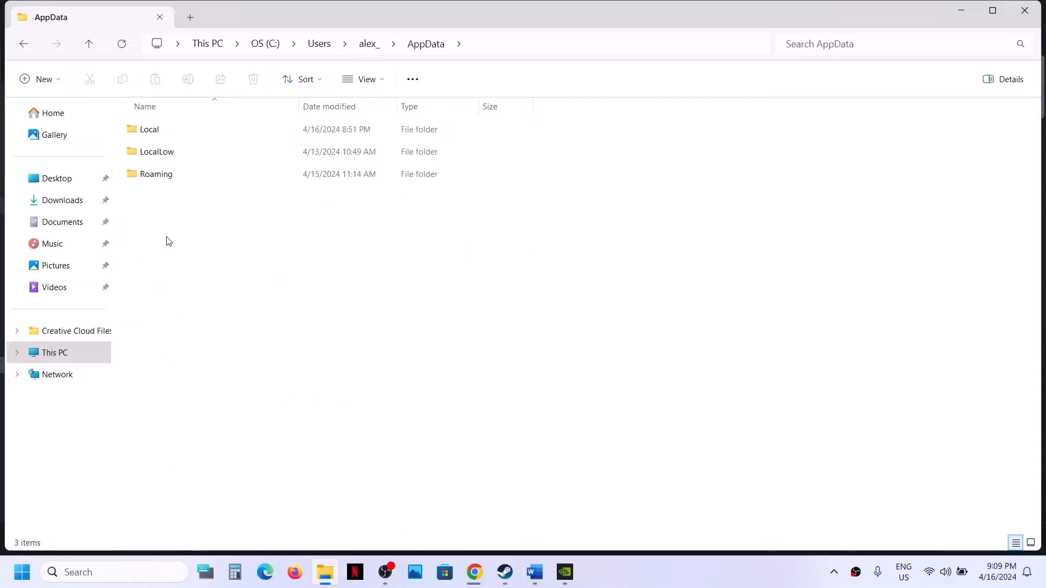
{"action": "double_click", "coordinate": [167, 135]}
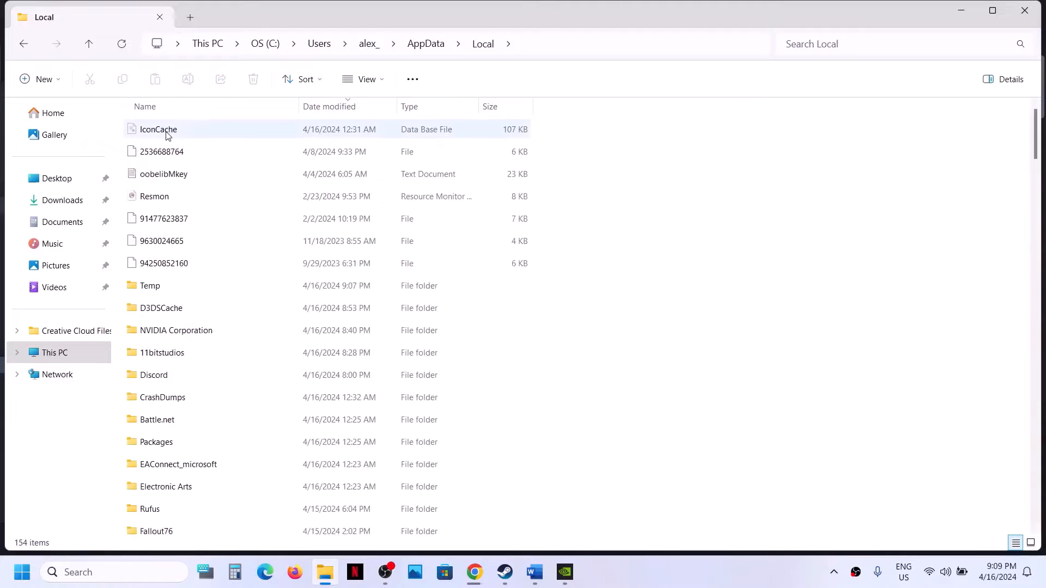
{"action": "left_click", "coordinate": [178, 357]}
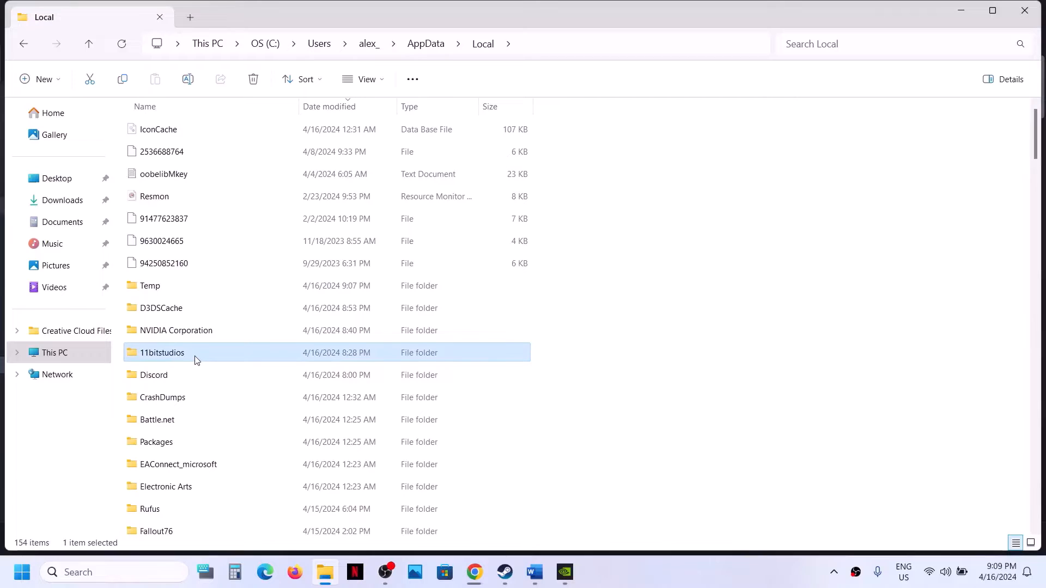
{"action": "double_click", "coordinate": [195, 357]}
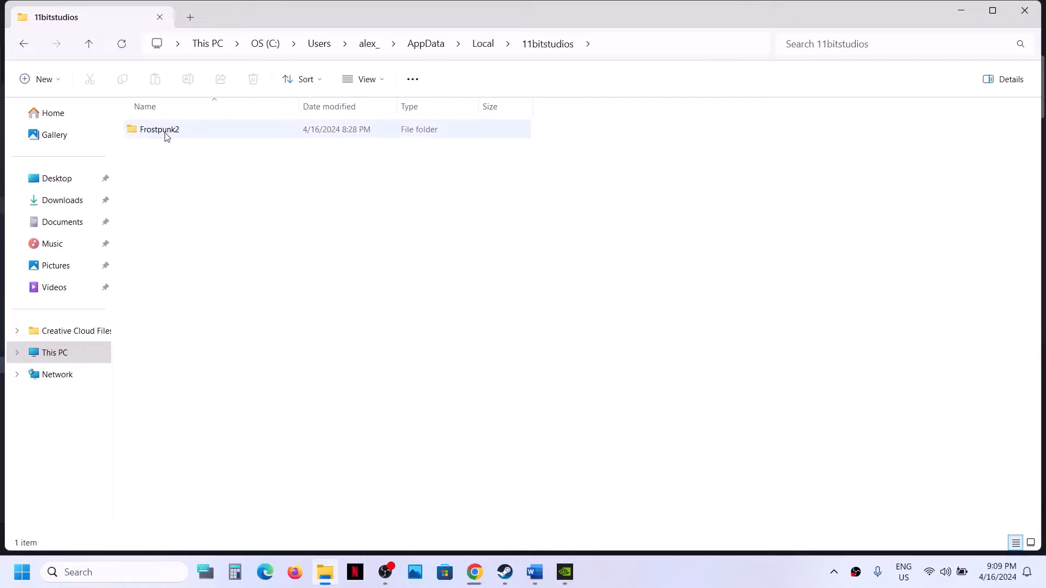
{"action": "left_click", "coordinate": [166, 136]}
{"action": "double_click", "coordinate": [191, 132]}
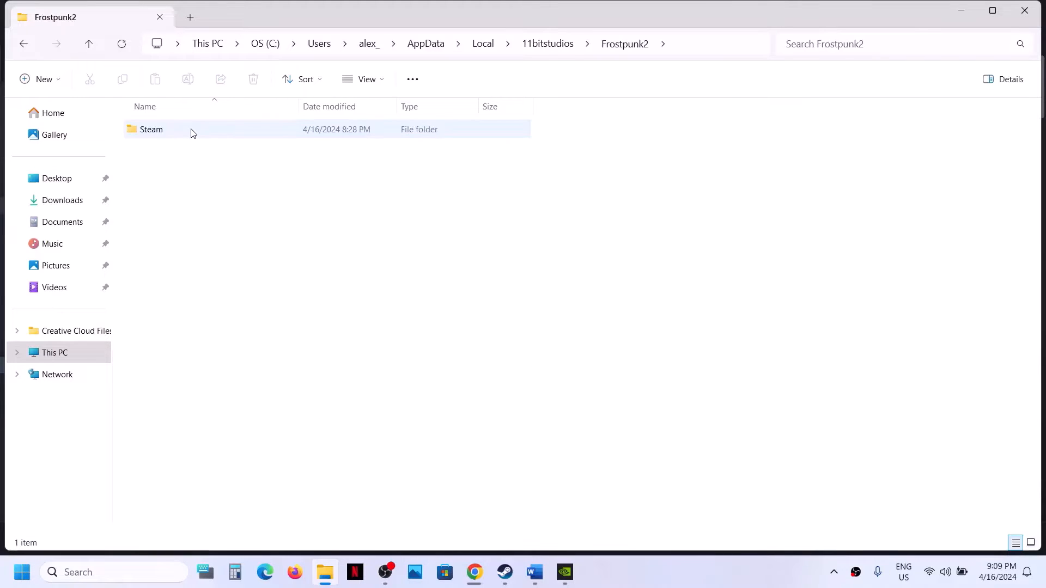
{"action": "double_click", "coordinate": [183, 135]}
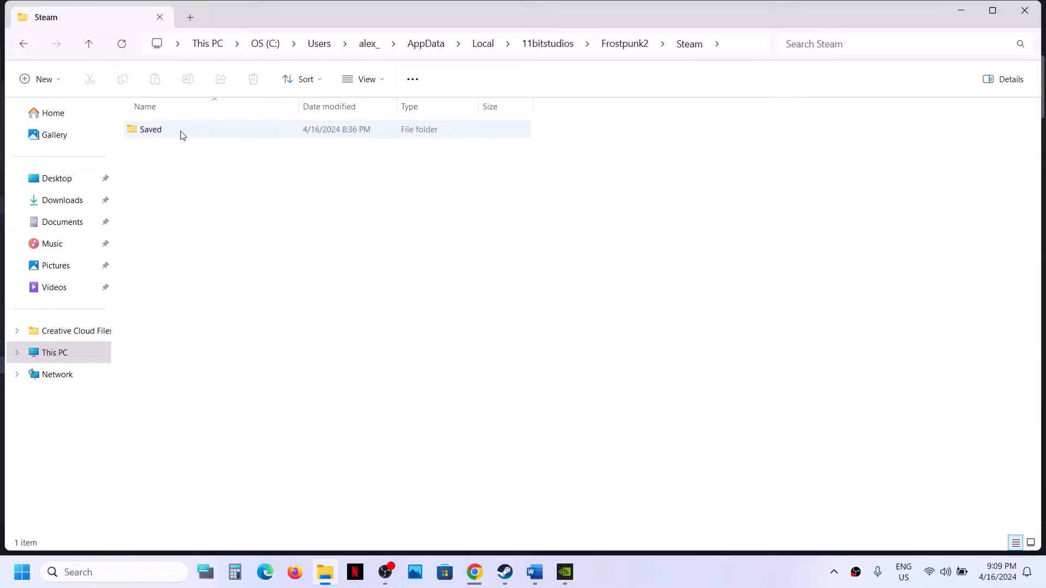
{"action": "double_click", "coordinate": [183, 135]}
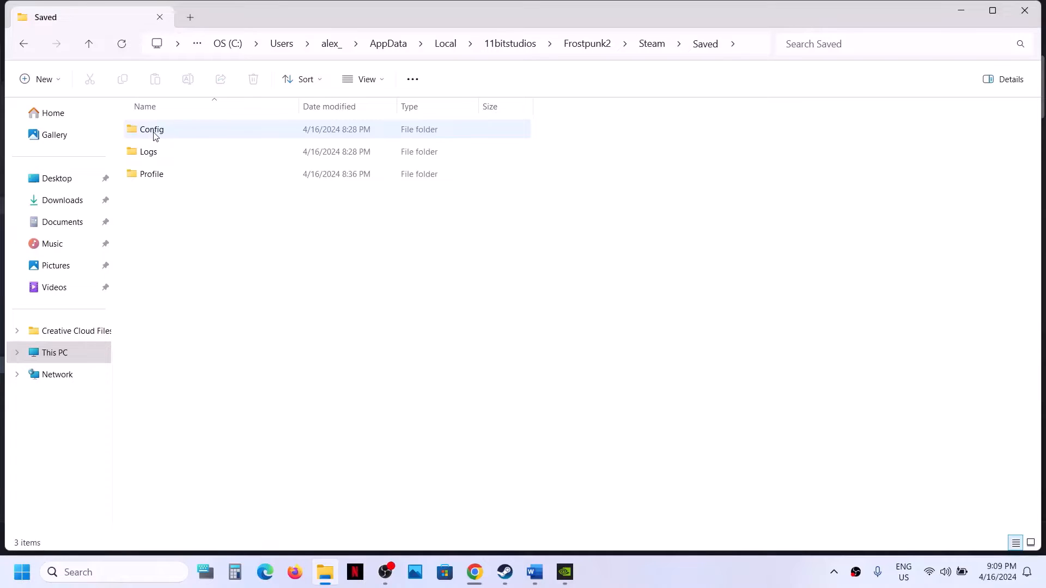
Show the Delete option for the Config folder without applying it, and leave File Explorer for Steam
{"action": "left_click", "coordinate": [156, 136]}
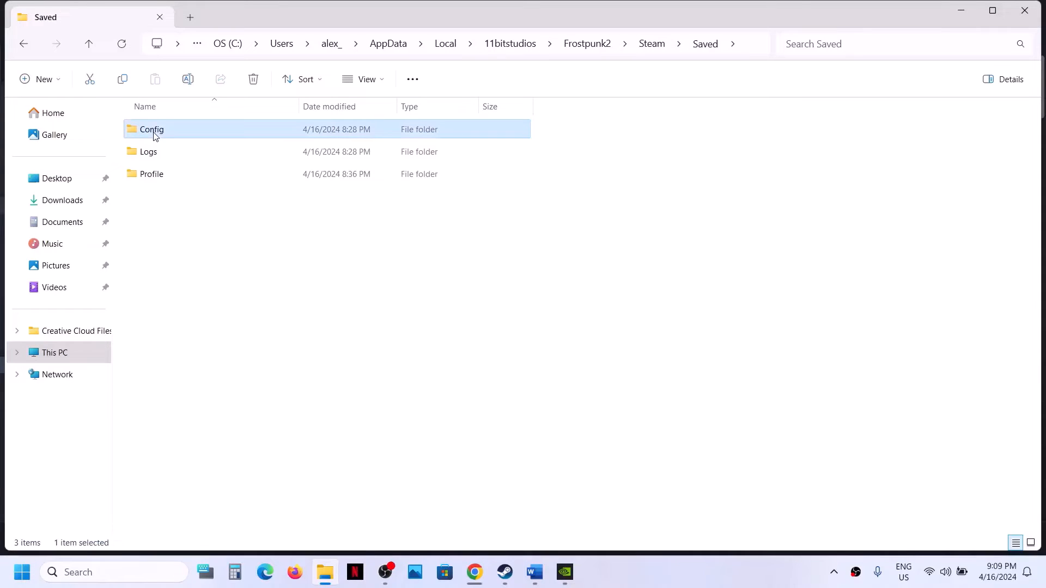
{"action": "right_click", "coordinate": [156, 136]}
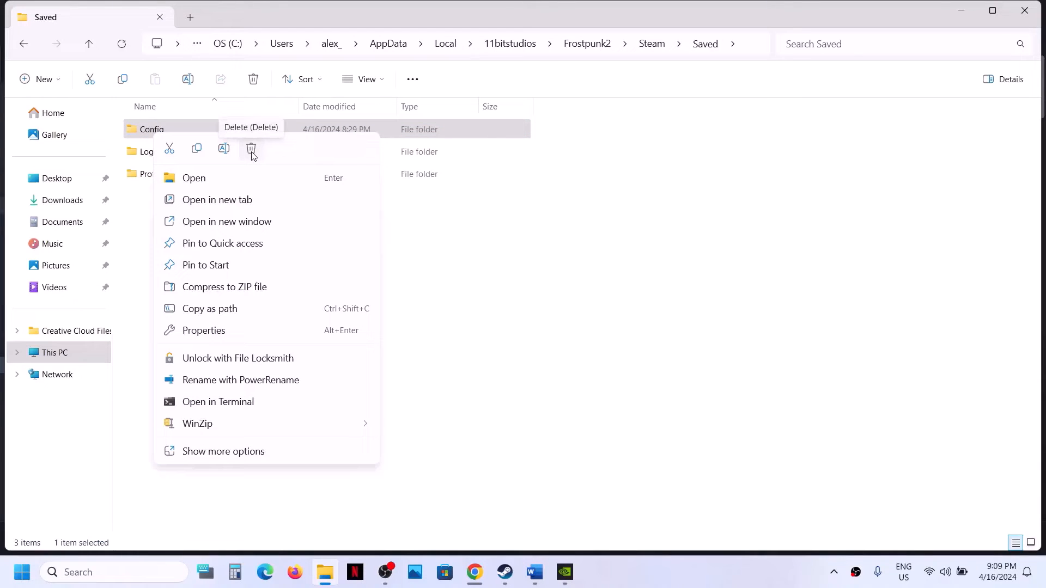
{"action": "key", "text": "Escape"}
{"action": "key", "text": "alt+Tab"}
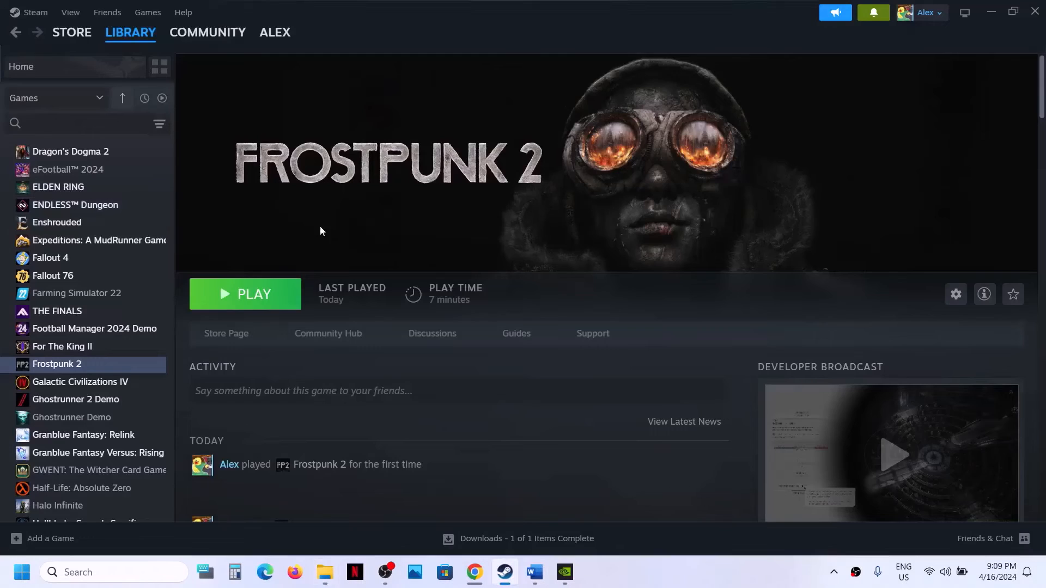
Switch to the Word document and highlight the Step 4 instruction "Disable GeForce experience optimization"
{"action": "left_click", "coordinate": [534, 572]}
{"action": "scroll", "coordinate": [391, 327], "scroll_direction": "down", "scroll_amount": 2}
{"action": "scroll", "coordinate": [392, 327], "scroll_direction": "down", "scroll_amount": 2}
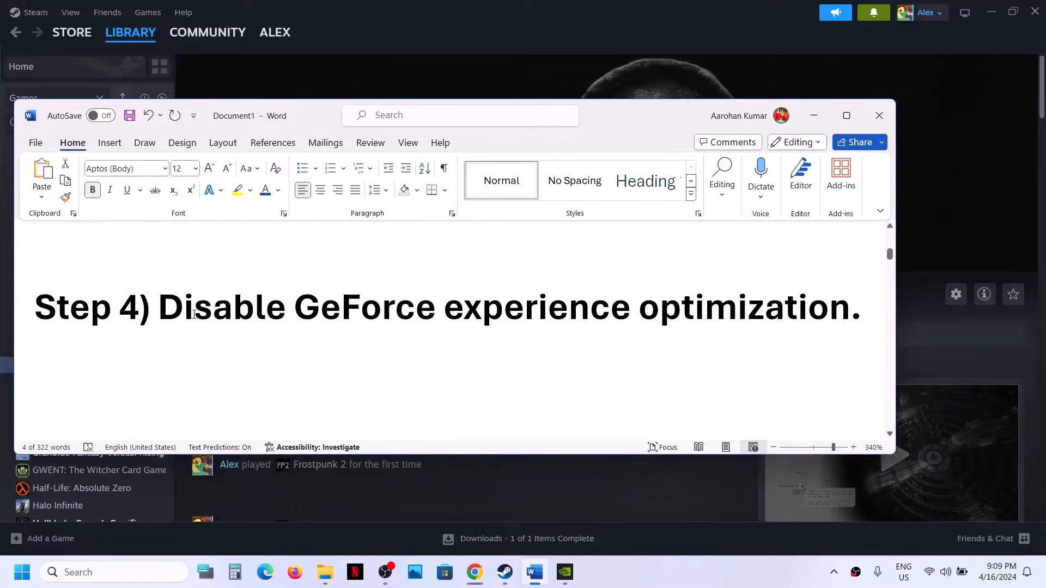
{"action": "left_click_drag", "start_coordinate": [174, 312], "coordinate": [849, 313]}
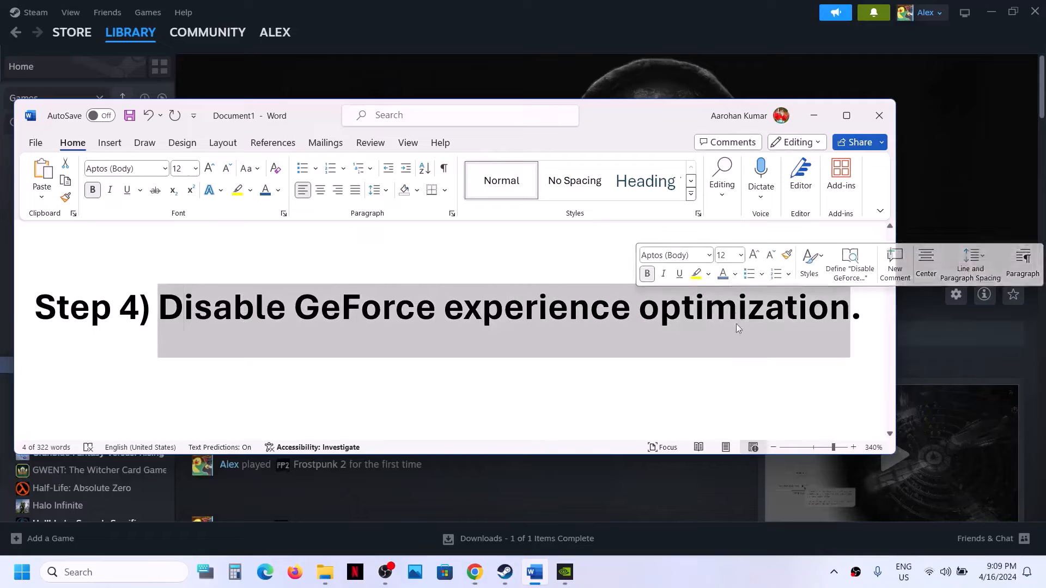
Open GeForce Experience, disable automatic optimization of newly added games and applications in its Games & Apps settings, and minimize it
{"action": "left_click", "coordinate": [77, 572]}
{"action": "type", "text": "gef"}
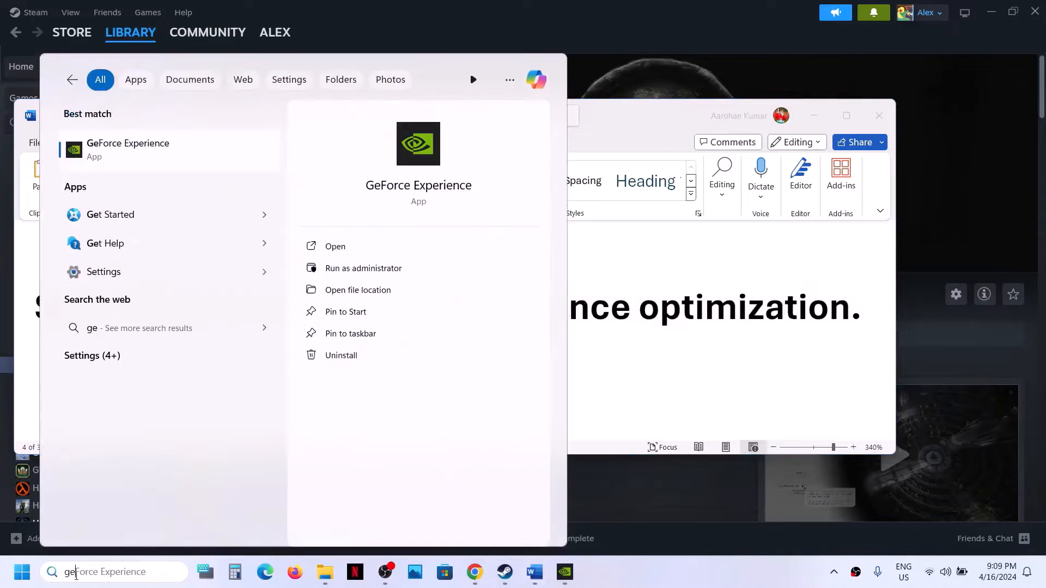
{"action": "left_click", "coordinate": [153, 154]}
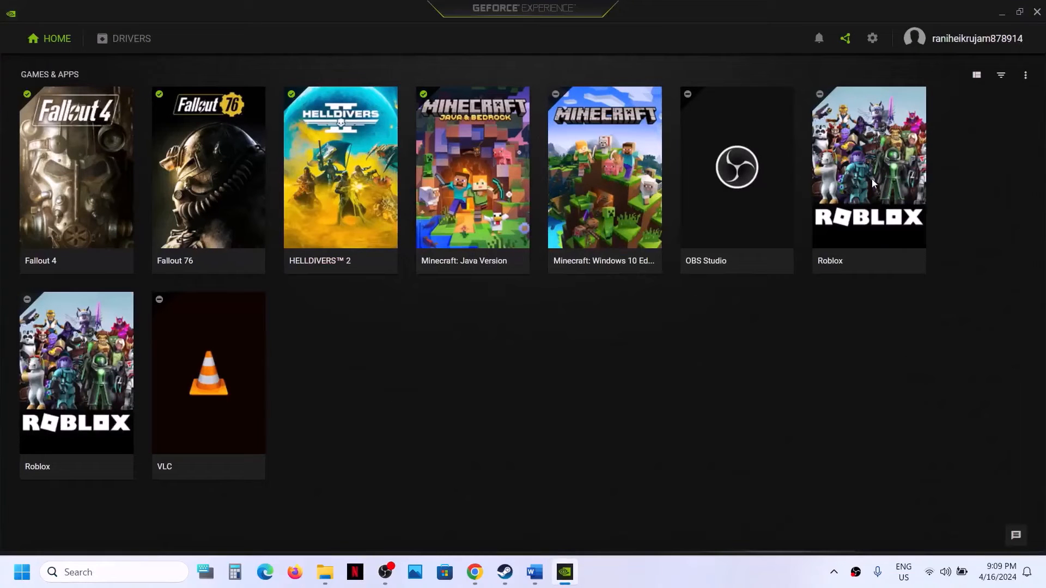
{"action": "left_click", "coordinate": [873, 40]}
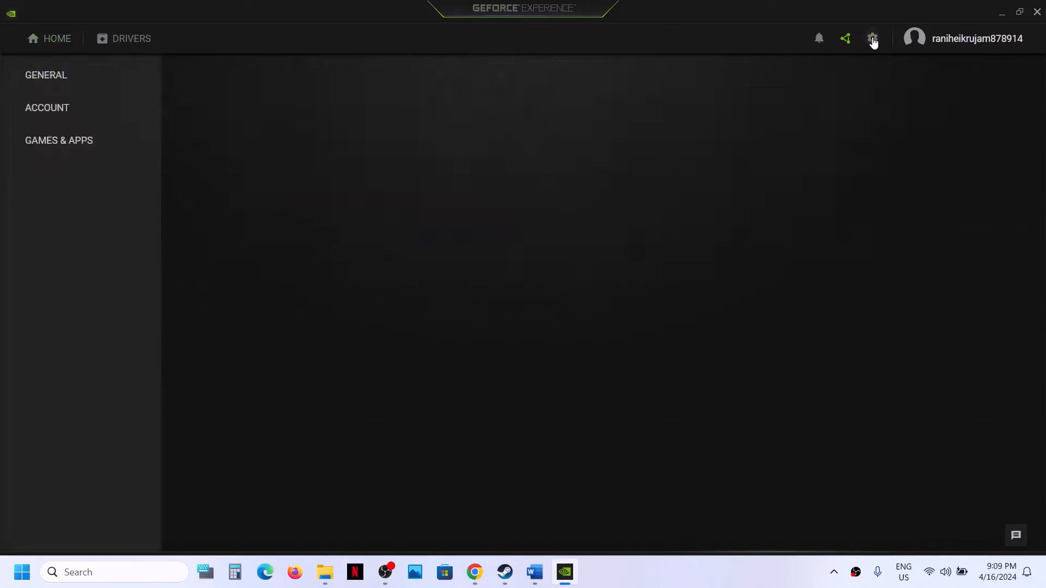
{"action": "left_click", "coordinate": [75, 148]}
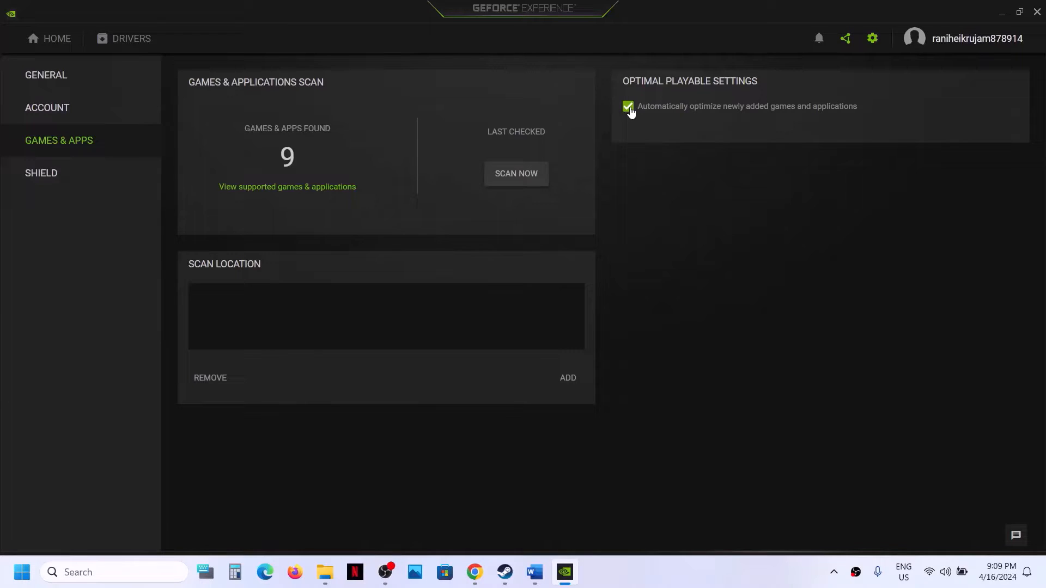
{"action": "left_click", "coordinate": [1003, 13]}
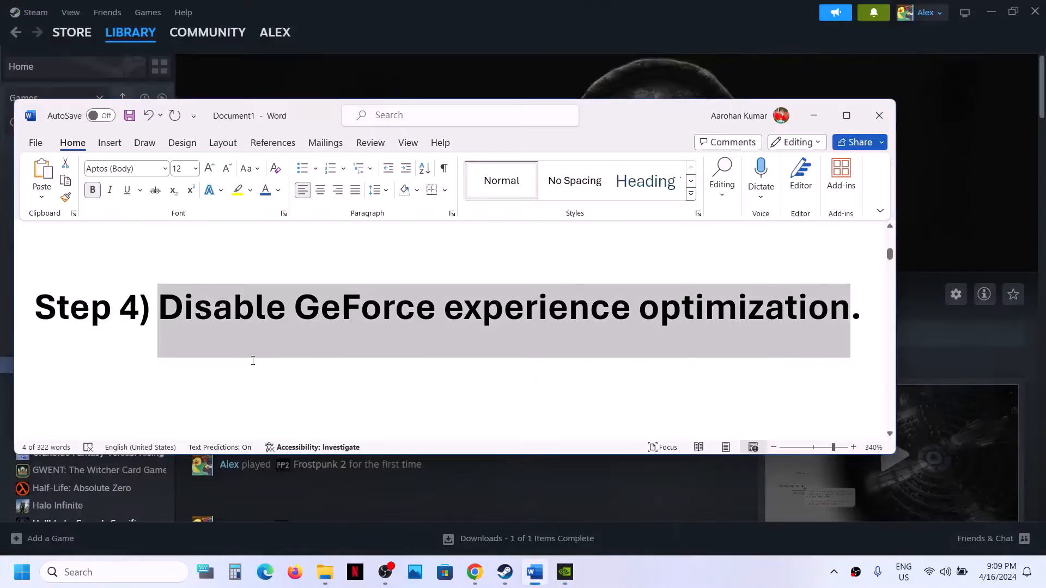
Bring GeForce Experience back up and close it to return to the Word document
{"action": "left_click", "coordinate": [834, 573]}
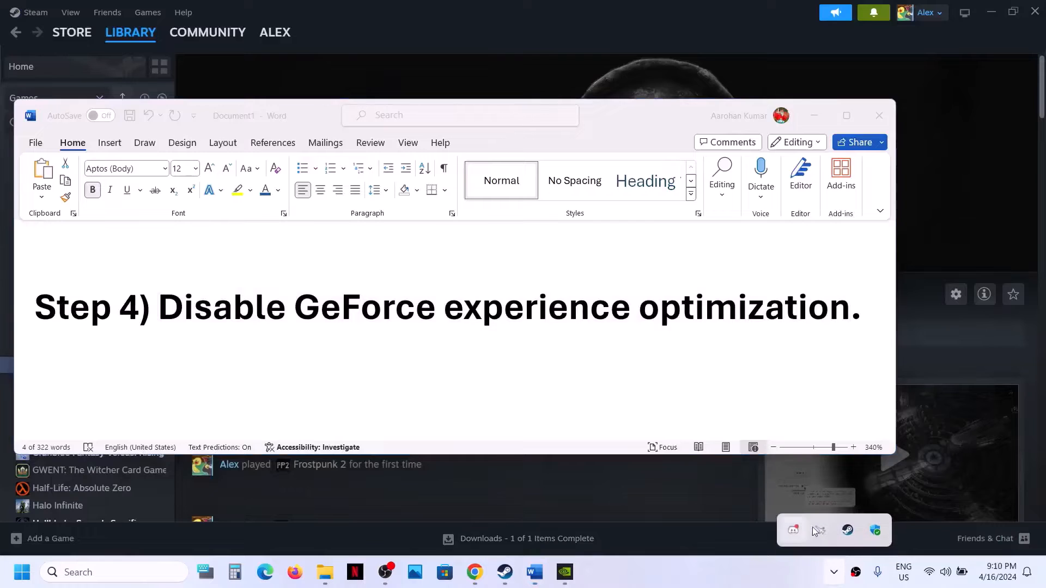
{"action": "left_click", "coordinate": [817, 530]}
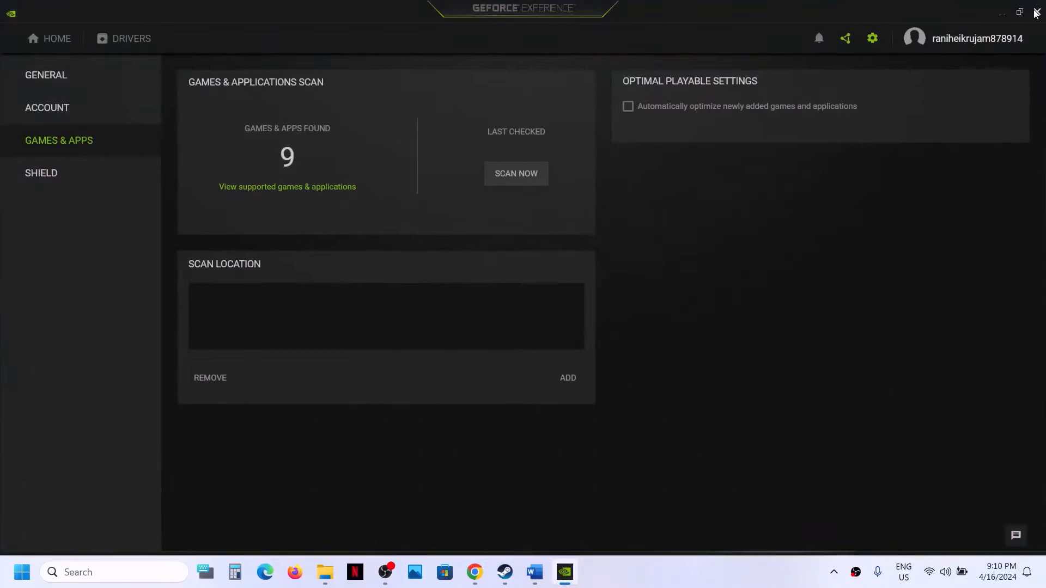
{"action": "left_click", "coordinate": [1035, 12]}
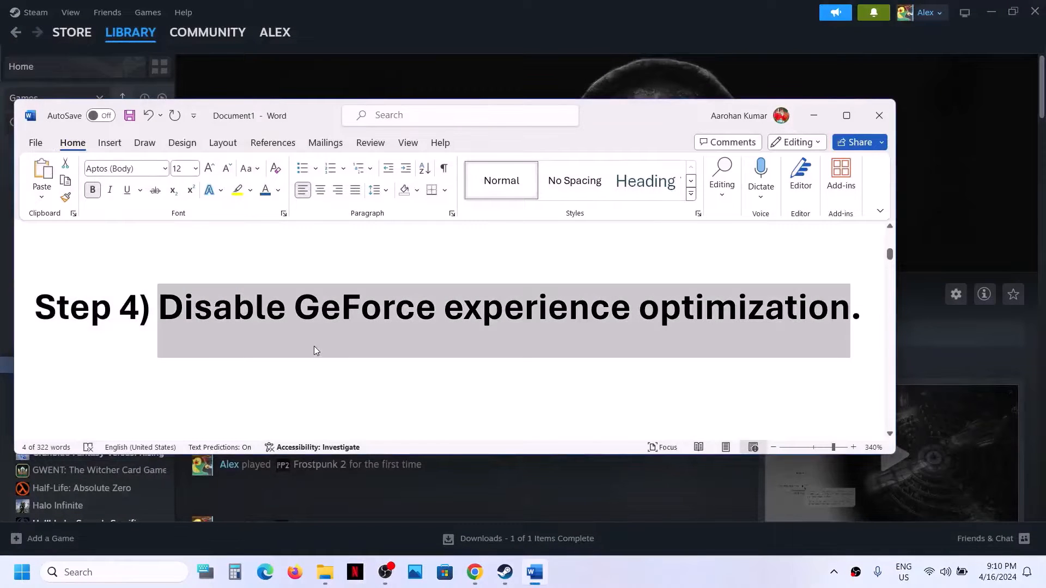
Go to Step 5 in the Word document, highlight its opening words "Step 5) Try", and return to Steam
{"action": "scroll", "coordinate": [315, 350], "scroll_direction": "down", "scroll_amount": 3}
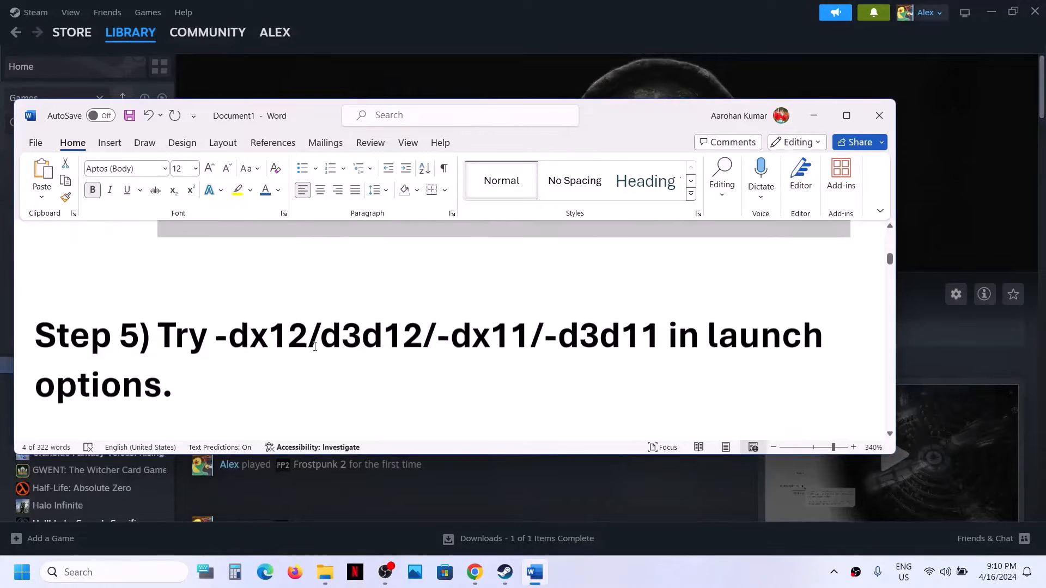
{"action": "left_click_drag", "start_coordinate": [217, 343], "coordinate": [38, 240]}
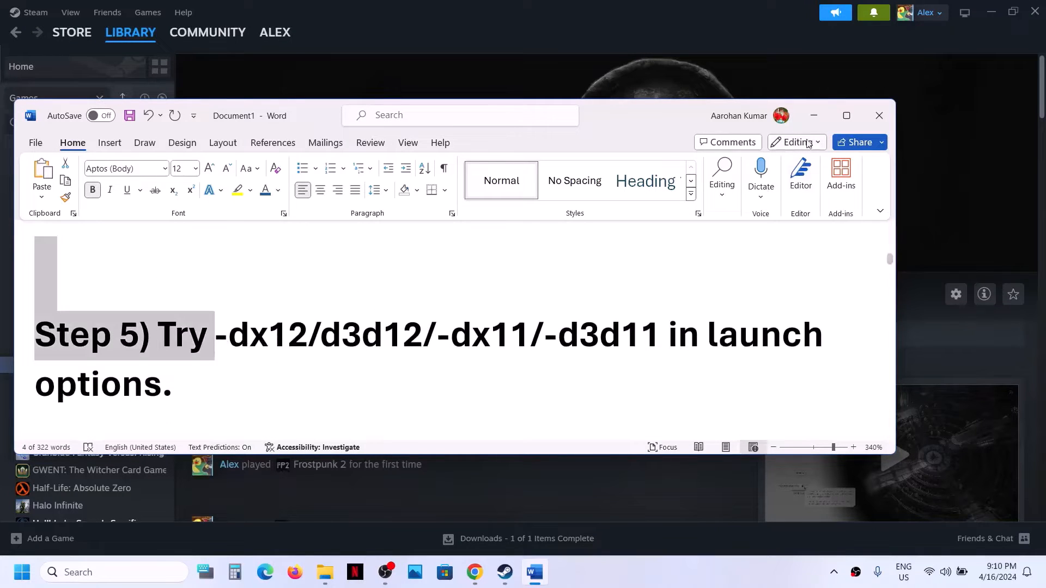
{"action": "left_click", "coordinate": [815, 116]}
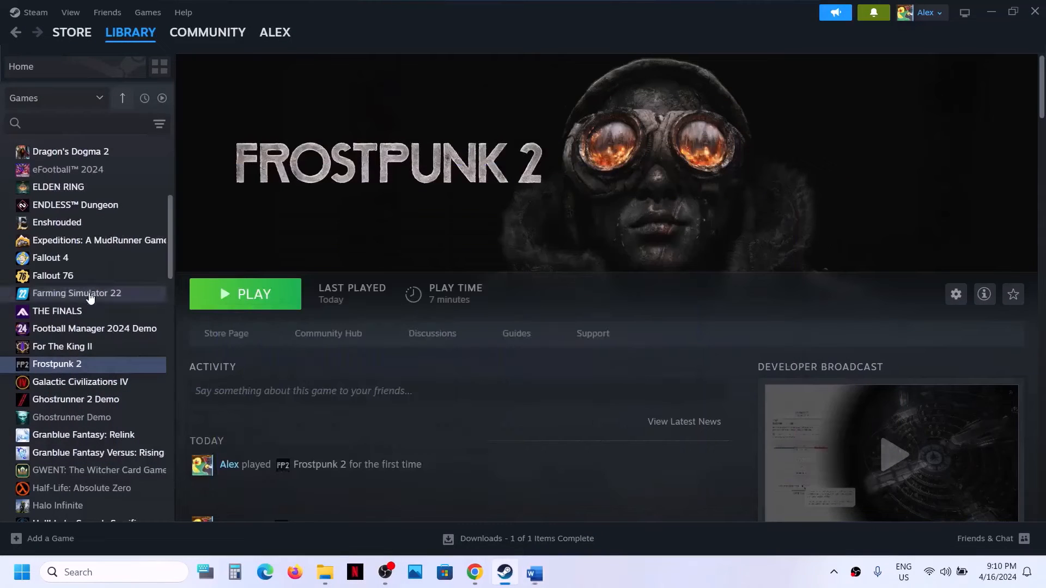
Set the launch options of Frostpunk 2 to -dx12 in its Steam properties and close them
{"action": "right_click", "coordinate": [75, 364]}
{"action": "left_click", "coordinate": [112, 466]}
{"action": "left_click", "coordinate": [449, 240]}
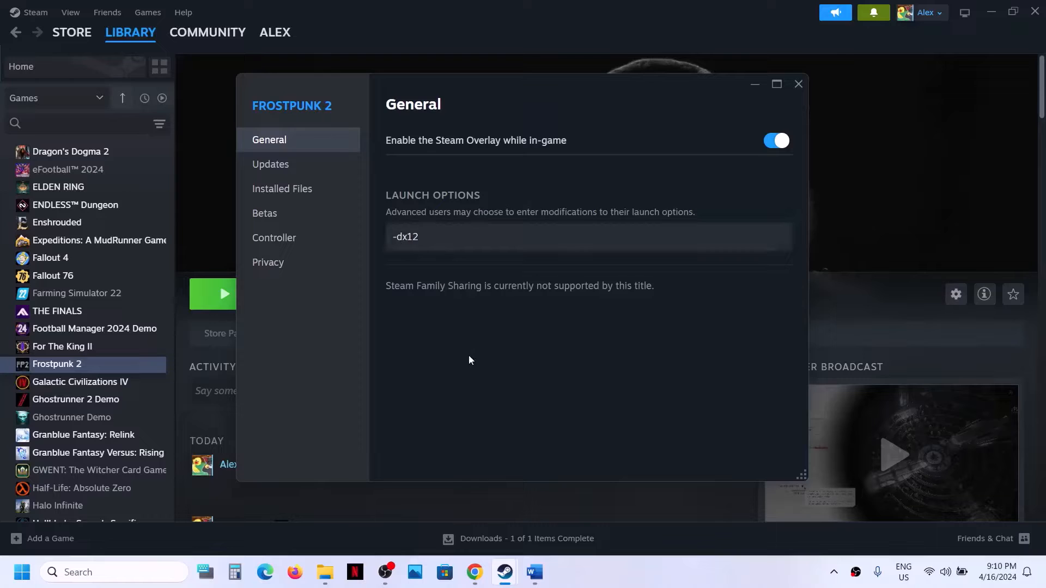
{"action": "left_click", "coordinate": [798, 85]}
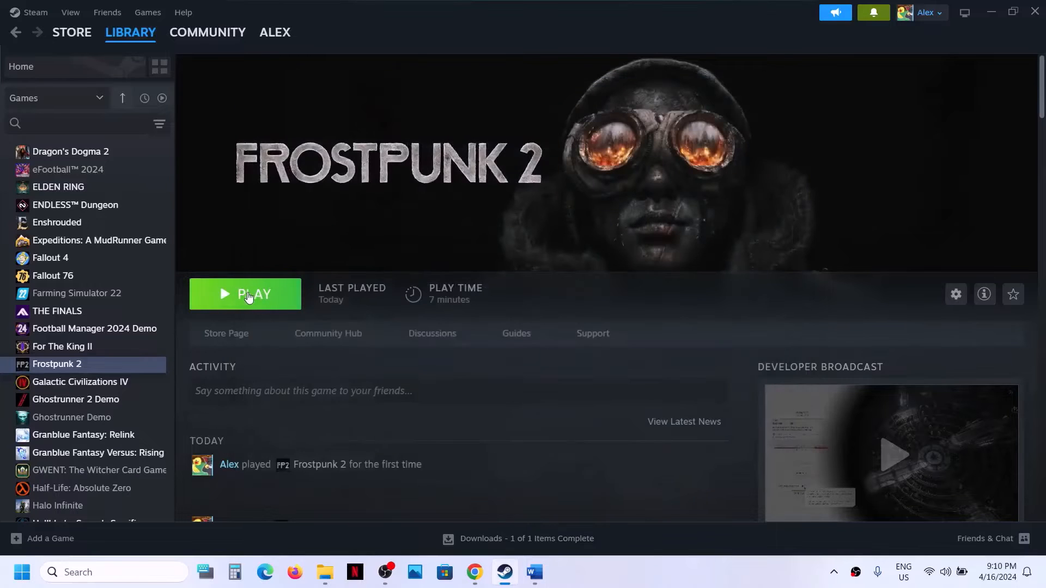
Reopen the Frostpunk 2 properties and, in the Word document's Step 5, insert the missing hyphen before d3d12
{"action": "right_click", "coordinate": [100, 373]}
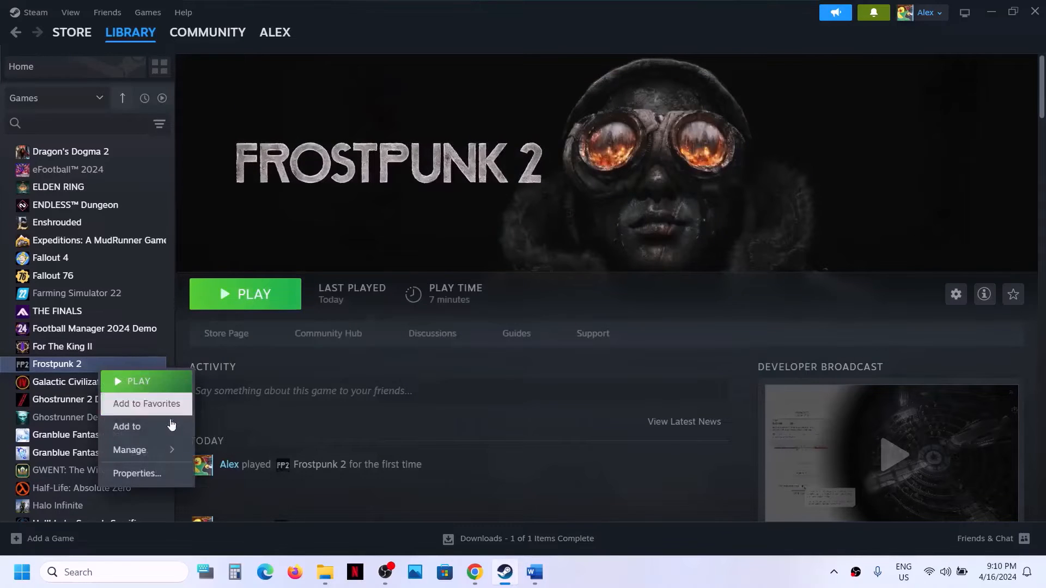
{"action": "left_click", "coordinate": [138, 473]}
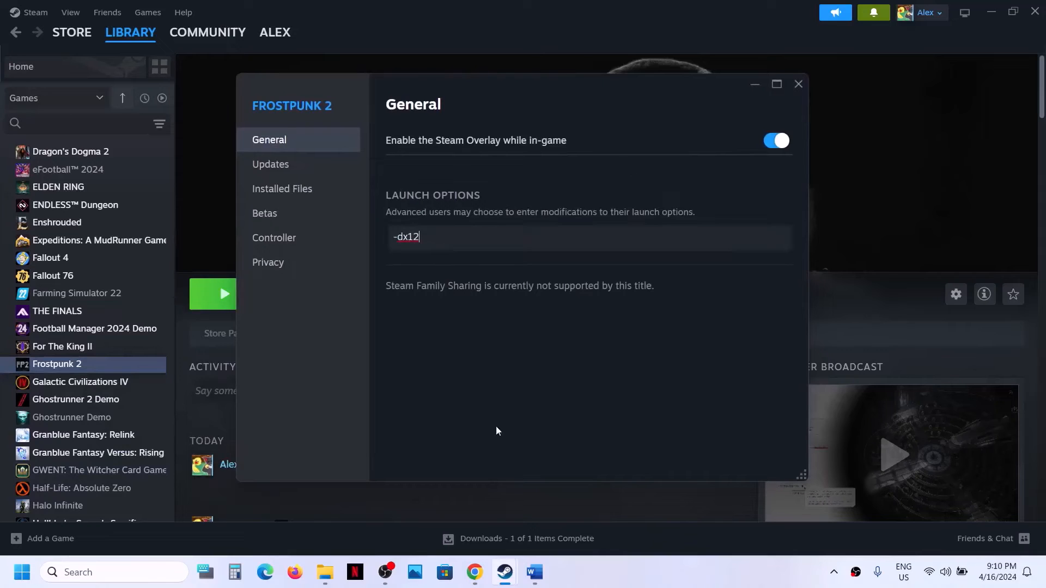
{"action": "left_click", "coordinate": [534, 573]}
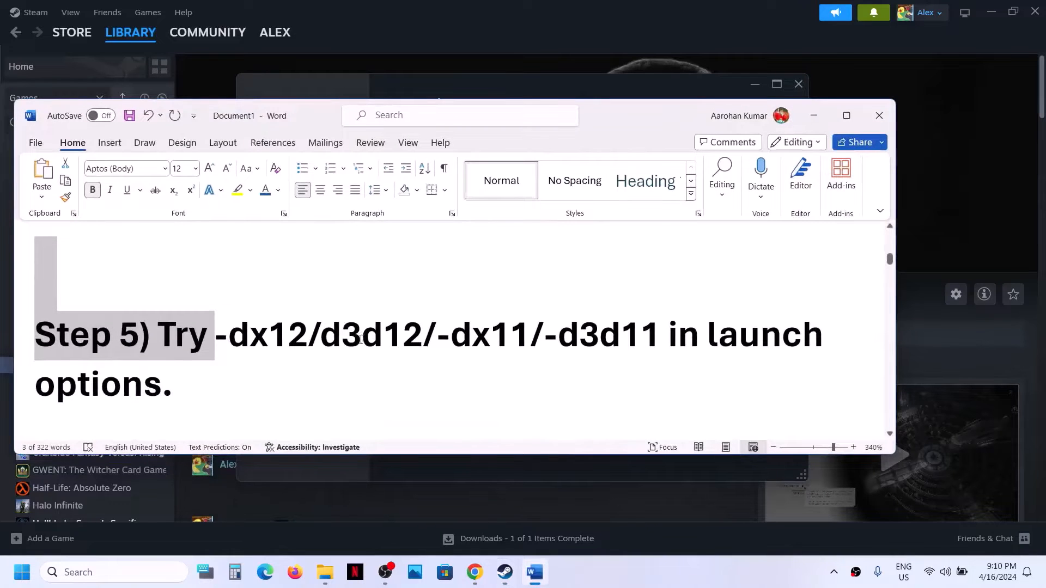
{"action": "left_click", "coordinate": [329, 338]}
{"action": "type", "text": "-"}
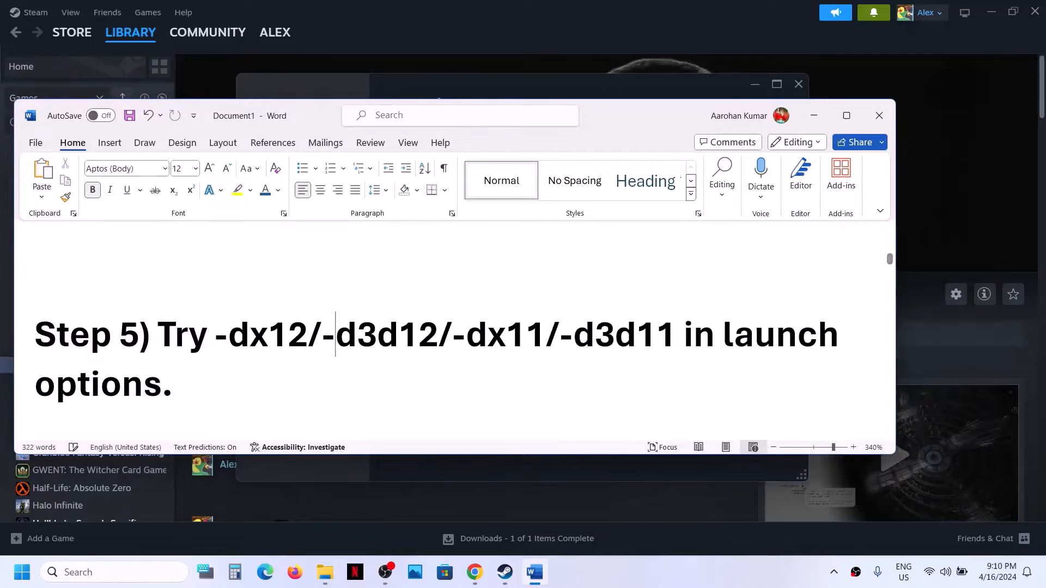
{"action": "left_click", "coordinate": [814, 115]}
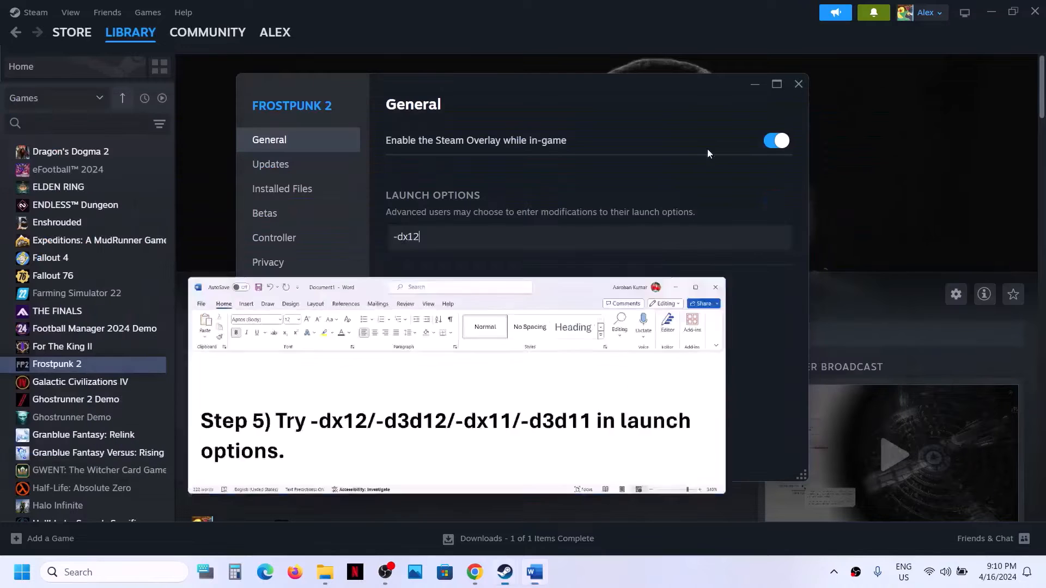
Set the launch options to -d3d12, highlight d3d12 in the Word document's Step 5, and close the game's properties
{"action": "triple_click", "coordinate": [437, 232]}
{"action": "type", "text": "-"}
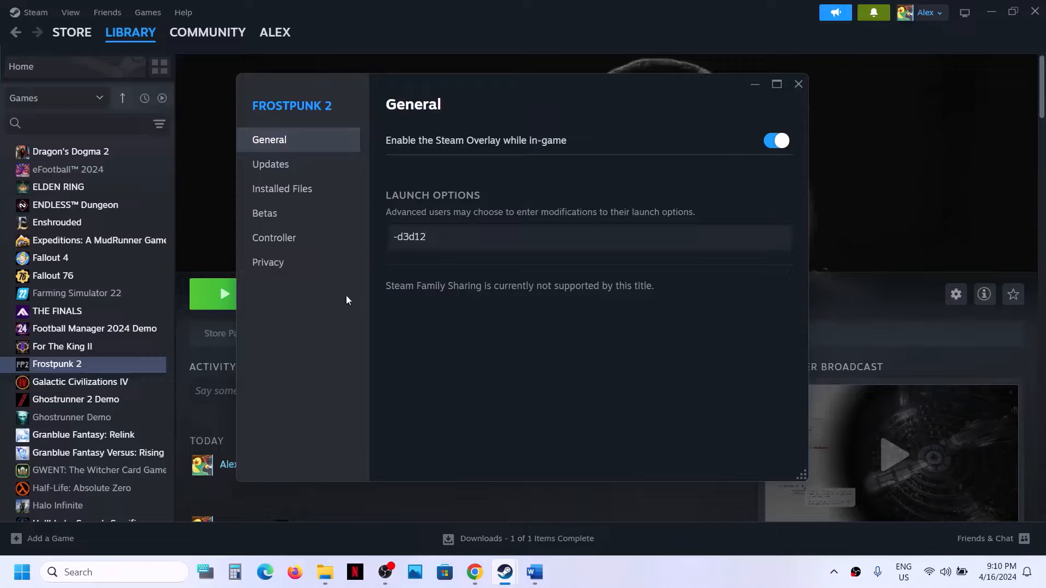
{"action": "key", "text": "alt+Tab"}
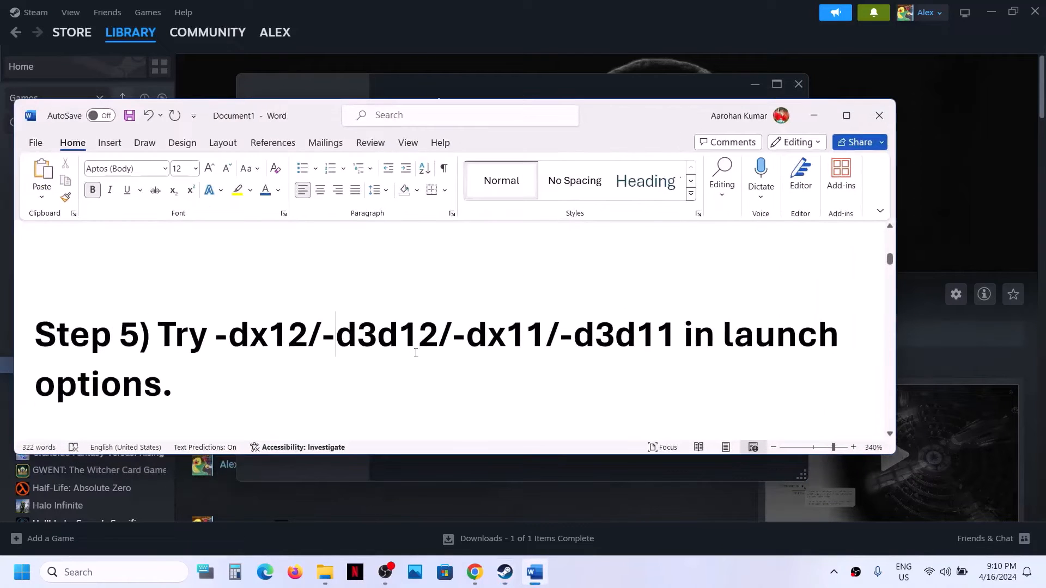
{"action": "left_click_drag", "start_coordinate": [435, 335], "coordinate": [335, 335]}
{"action": "key", "text": "alt+Tab"}
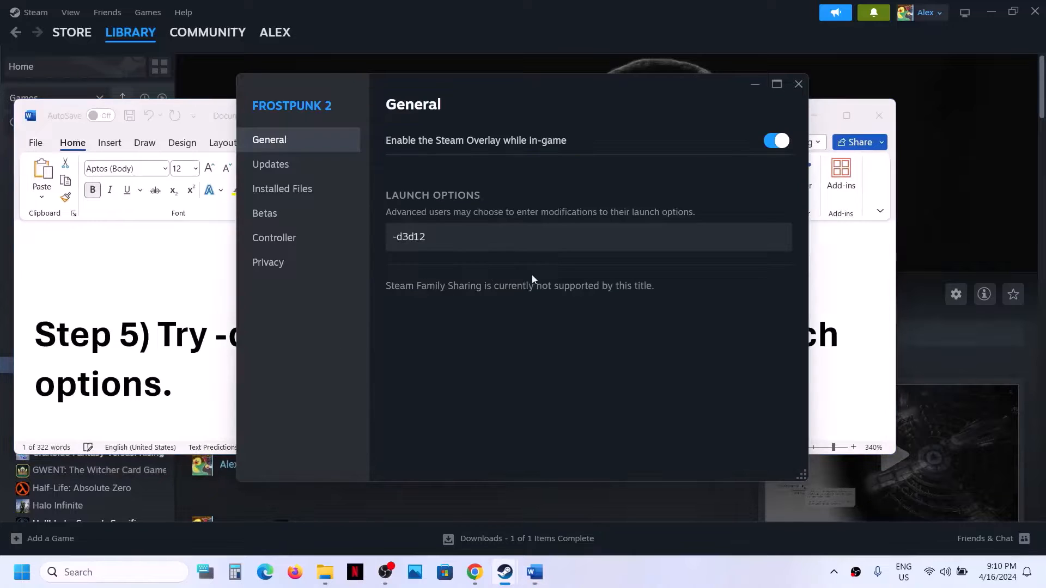
{"action": "left_click", "coordinate": [799, 84]}
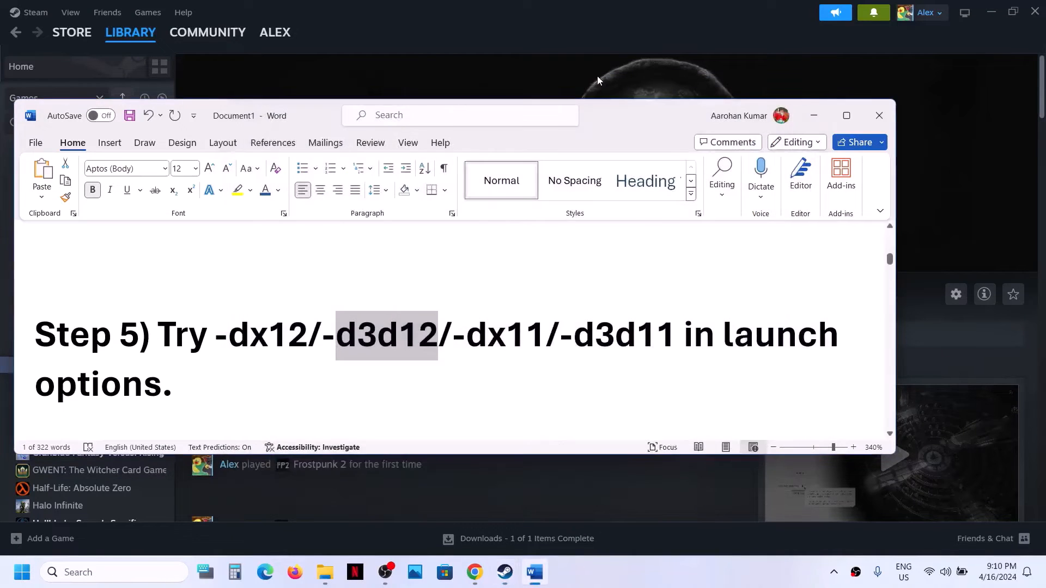
Return to Steam and change the launch options of Frostpunk 2 to -dx11 in its properties
{"action": "left_click", "coordinate": [597, 77]}
{"action": "key", "text": "alt+Tab"}
{"action": "key", "text": "alt+Tab"}
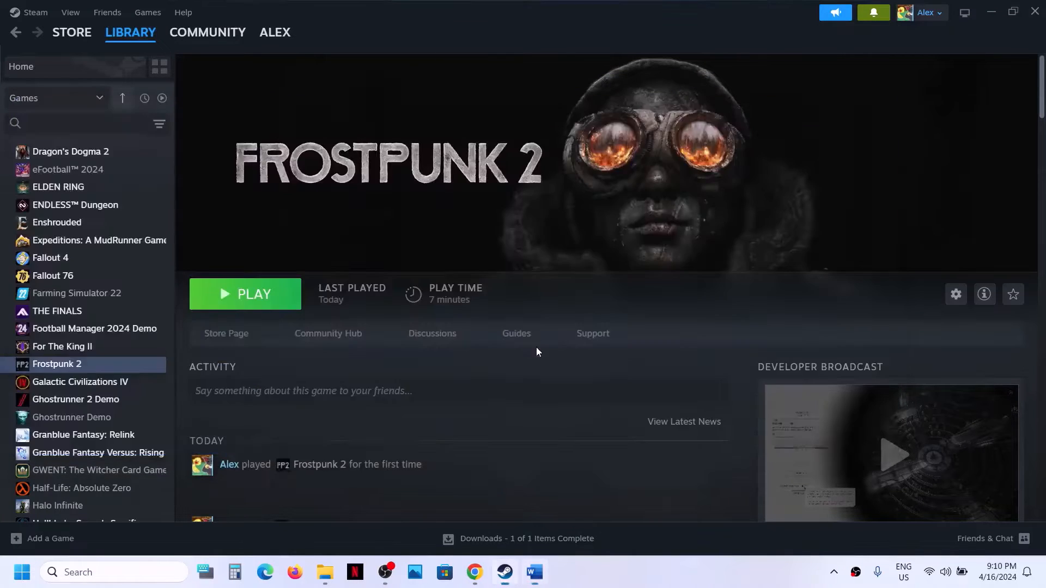
{"action": "right_click", "coordinate": [113, 365]}
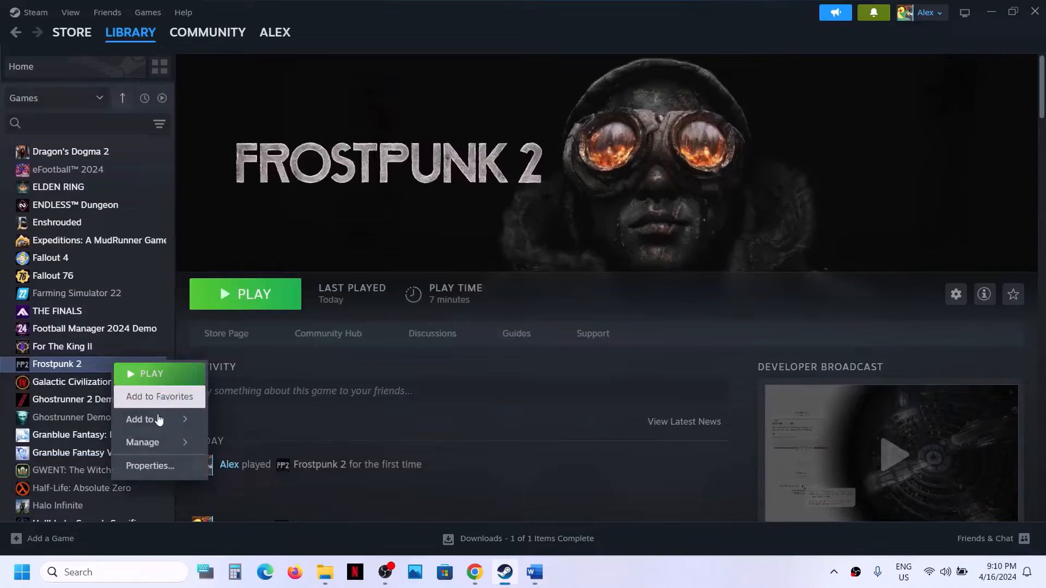
{"action": "left_click", "coordinate": [150, 466]}
{"action": "left_click_drag", "start_coordinate": [459, 241], "coordinate": [275, 241]}
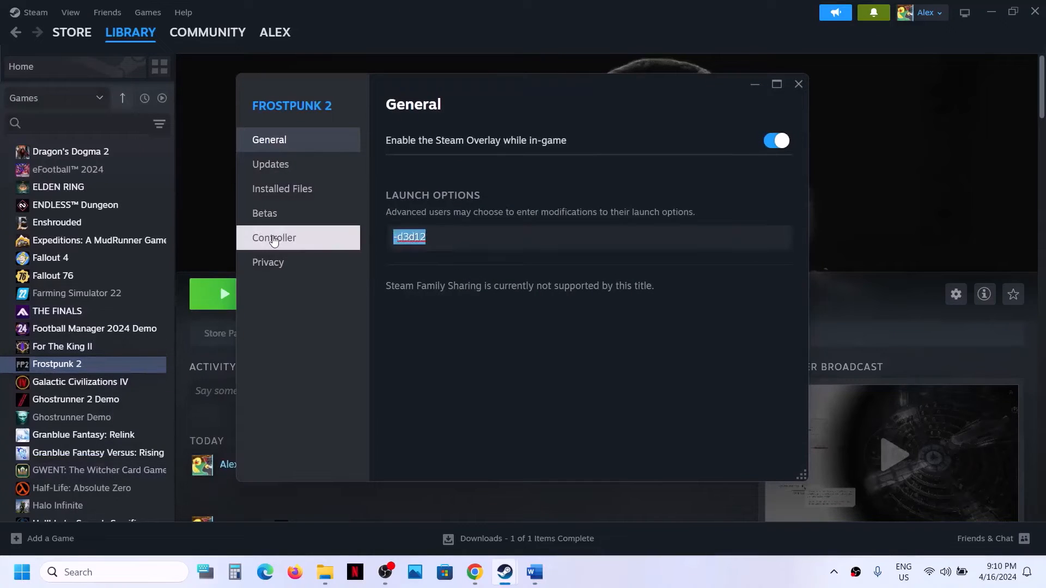
{"action": "type", "text": "-"}
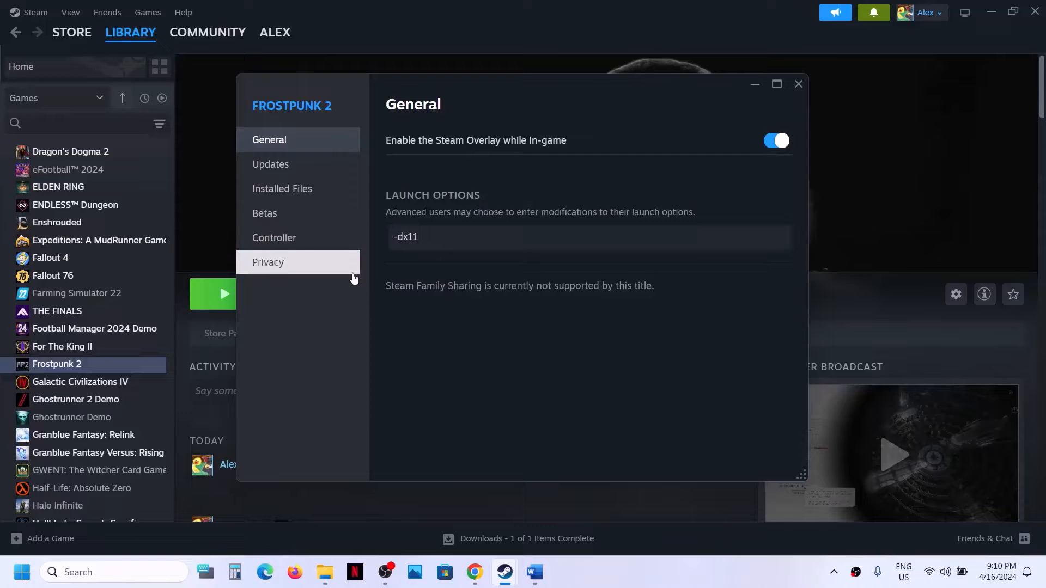
Replace the game's launch options with -d3d11 and close the properties
{"action": "left_click_drag", "start_coordinate": [430, 237], "coordinate": [270, 236]}
{"action": "type", "text": "-"}
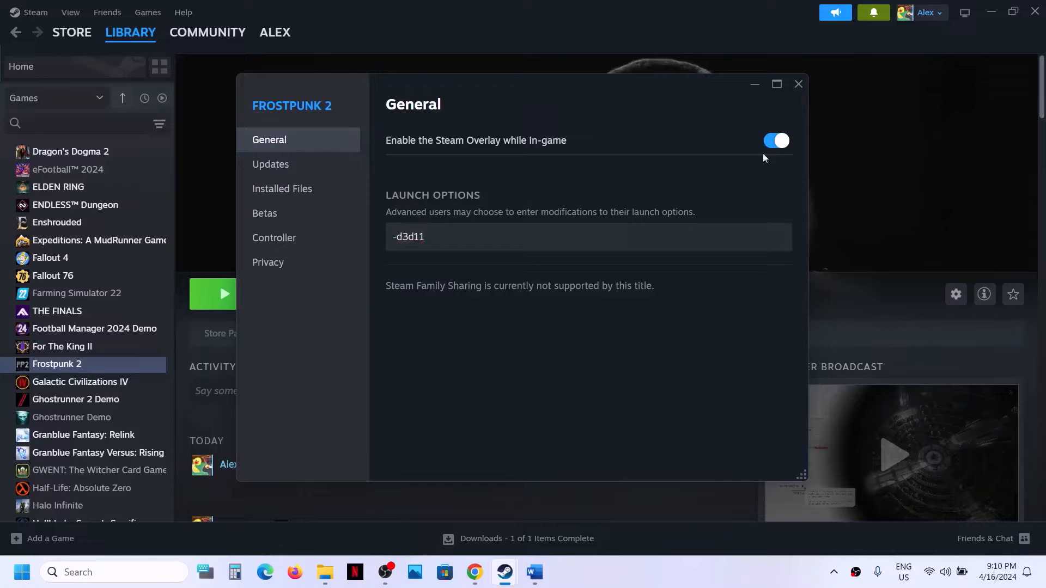
{"action": "left_click", "coordinate": [799, 85]}
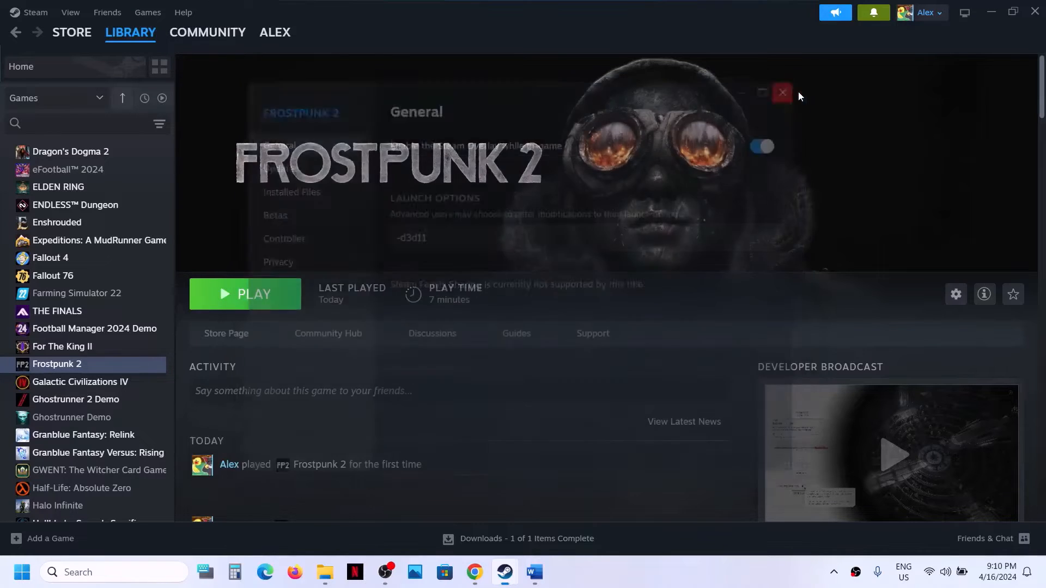
Clear the launch options in the Frostpunk 2 properties and close them
{"action": "right_click", "coordinate": [109, 365]}
{"action": "left_click", "coordinate": [146, 467]}
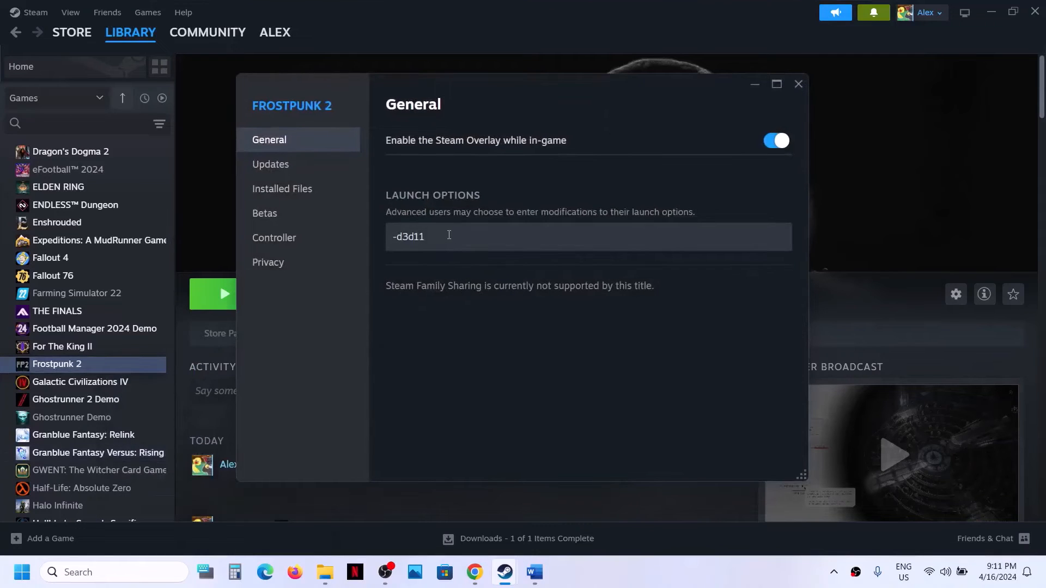
{"action": "left_click_drag", "start_coordinate": [449, 235], "coordinate": [225, 272]}
{"action": "key", "text": "BackSpace"}
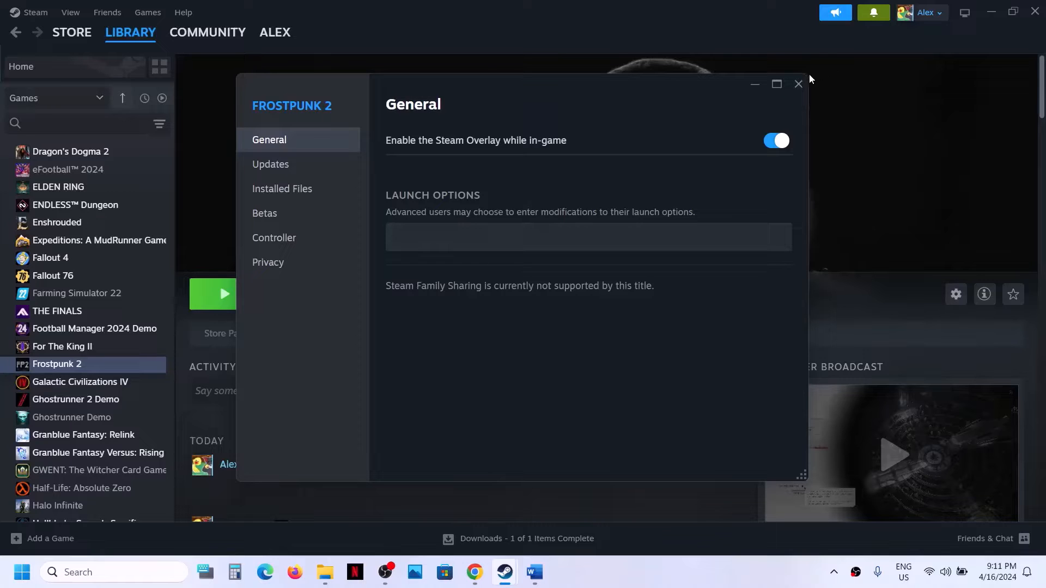
{"action": "left_click", "coordinate": [799, 84]}
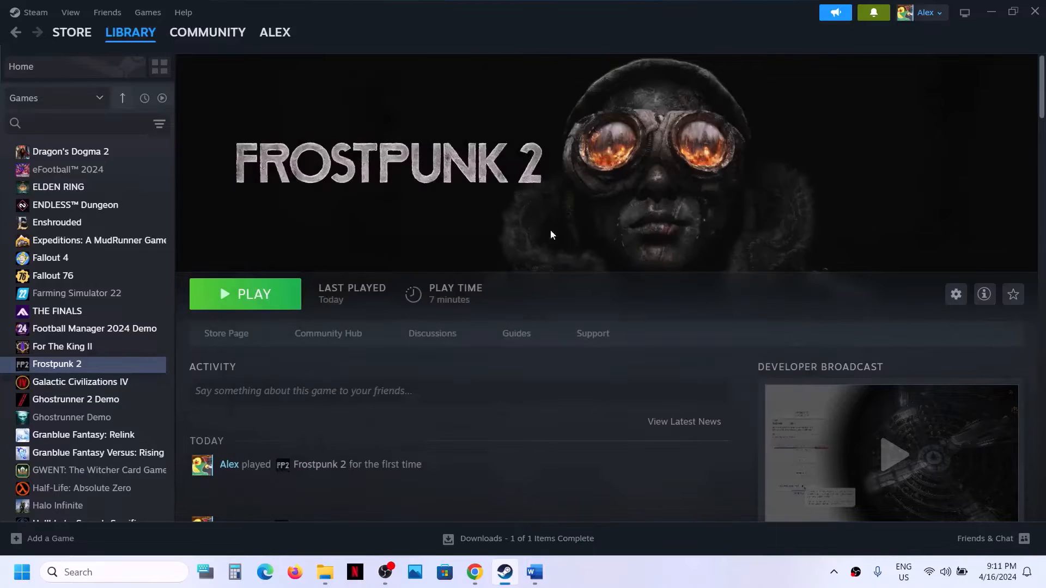
Switch to the Word document and highlight the Step 6 instruction "Disable Intel Hyperthreading"
{"action": "left_click", "coordinate": [534, 572]}
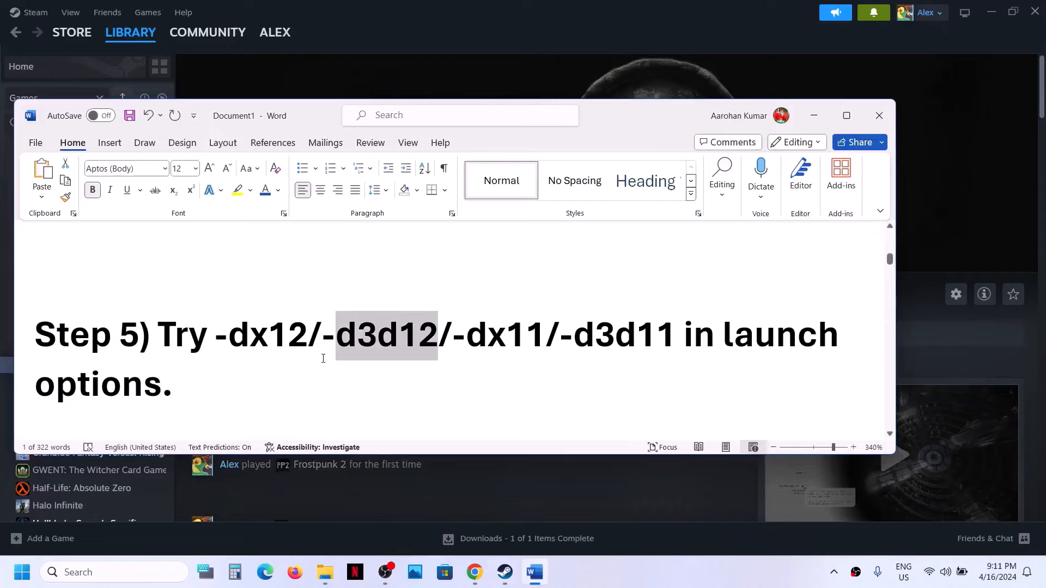
{"action": "scroll", "coordinate": [250, 377], "scroll_direction": "down", "scroll_amount": 4}
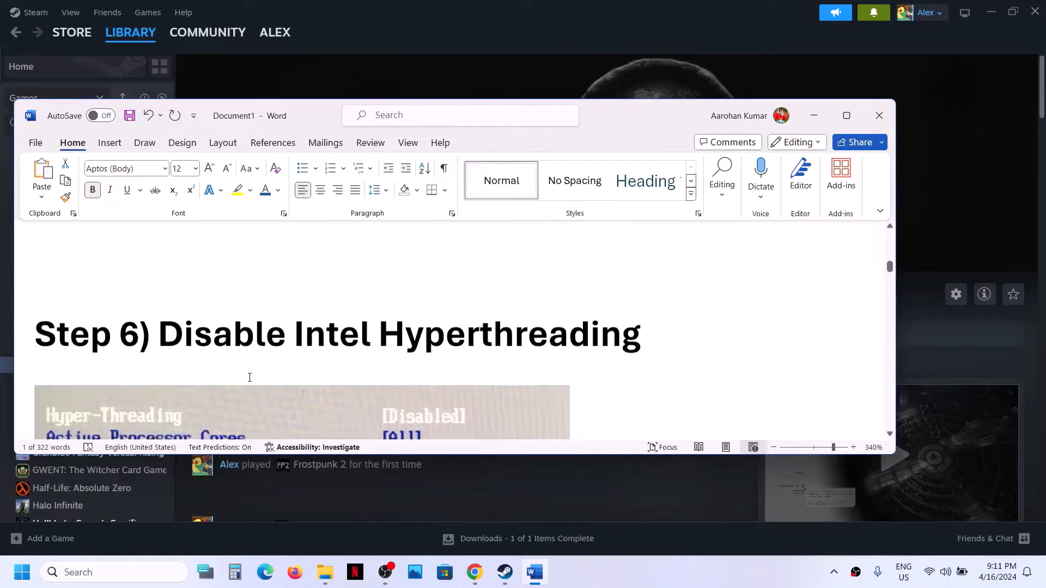
{"action": "left_click_drag", "start_coordinate": [162, 334], "coordinate": [556, 341]}
Examine the Hyper-Threading entry in the BIOS picture under Step 6, and go on to Step 7 about the clean graphics driver installation
{"action": "scroll", "coordinate": [557, 341], "scroll_direction": "down", "scroll_amount": 3}
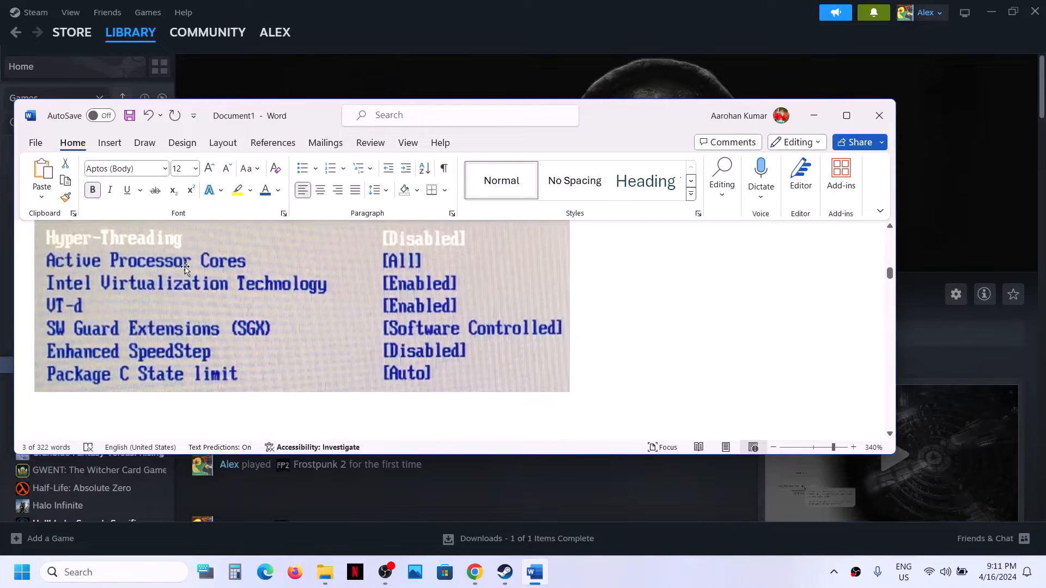
{"action": "scroll", "coordinate": [263, 303], "scroll_direction": "up", "scroll_amount": 1}
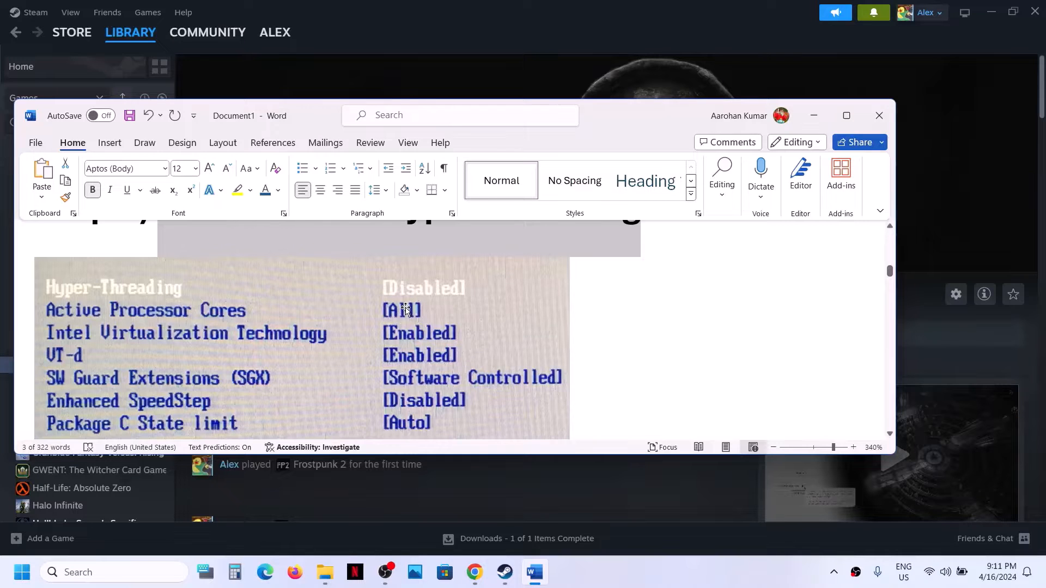
{"action": "scroll", "coordinate": [379, 346], "scroll_direction": "up", "scroll_amount": 3}
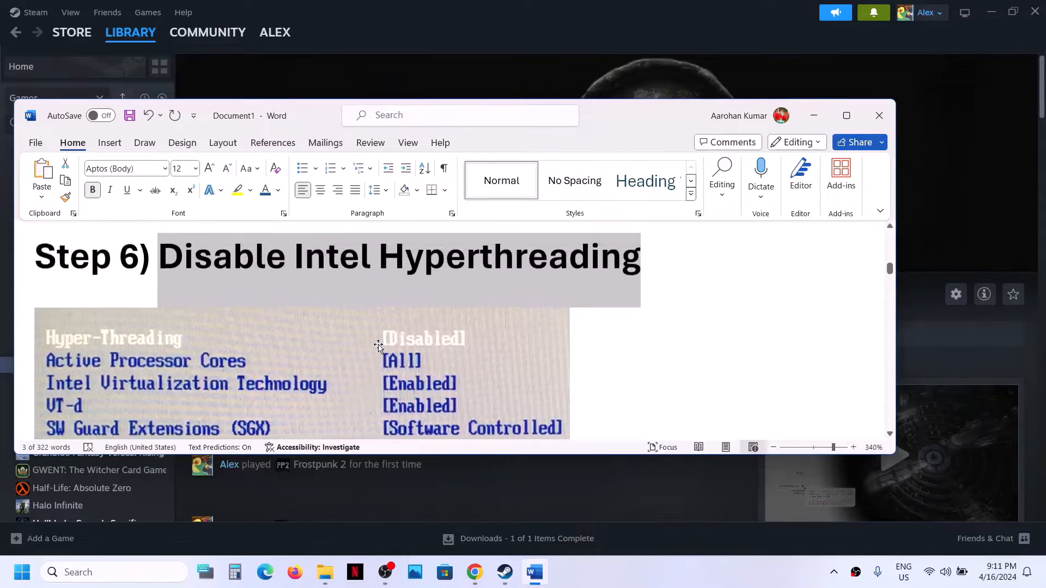
{"action": "scroll", "coordinate": [378, 346], "scroll_direction": "down", "scroll_amount": 3}
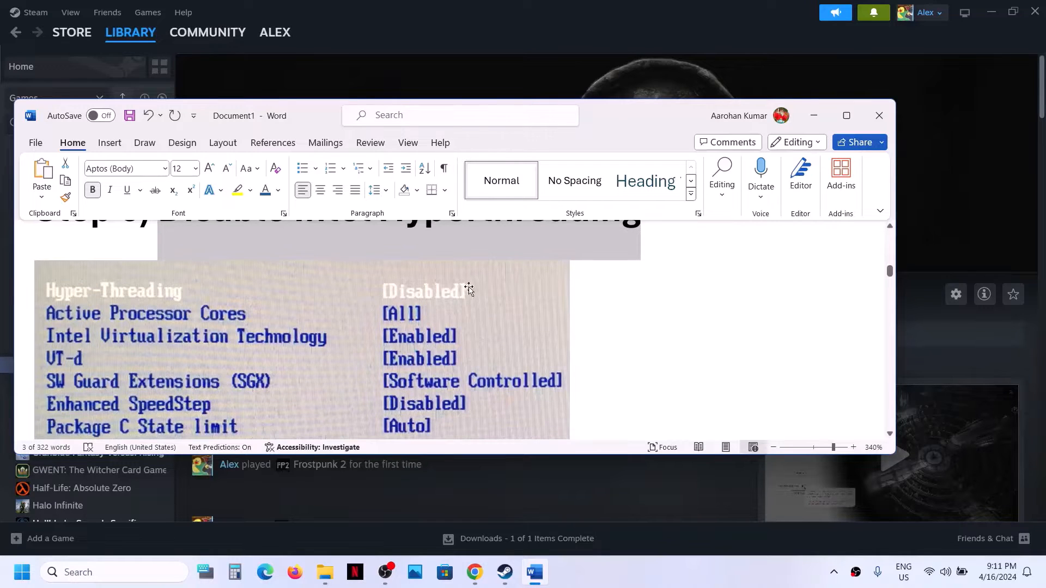
{"action": "scroll", "coordinate": [405, 295], "scroll_direction": "up", "scroll_amount": 1}
{"action": "scroll", "coordinate": [404, 294], "scroll_direction": "down", "scroll_amount": 2}
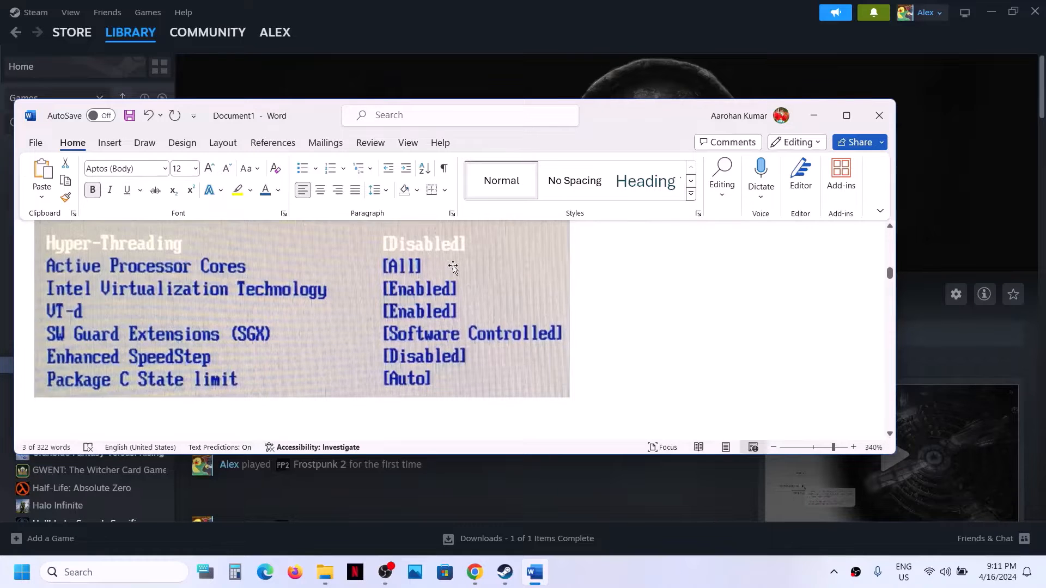
{"action": "scroll", "coordinate": [444, 266], "scroll_direction": "up", "scroll_amount": 1}
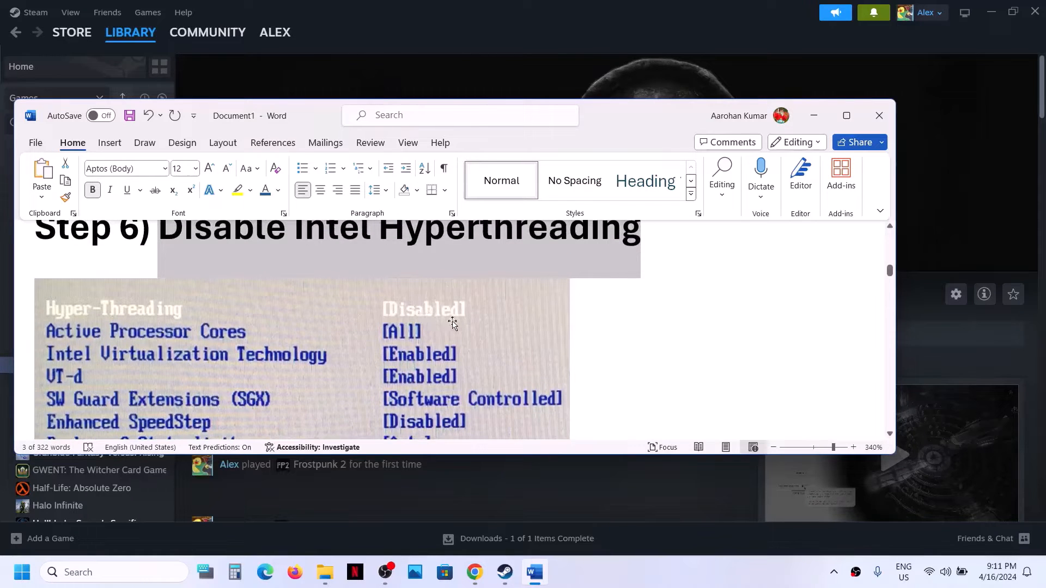
{"action": "scroll", "coordinate": [394, 332], "scroll_direction": "down", "scroll_amount": 5}
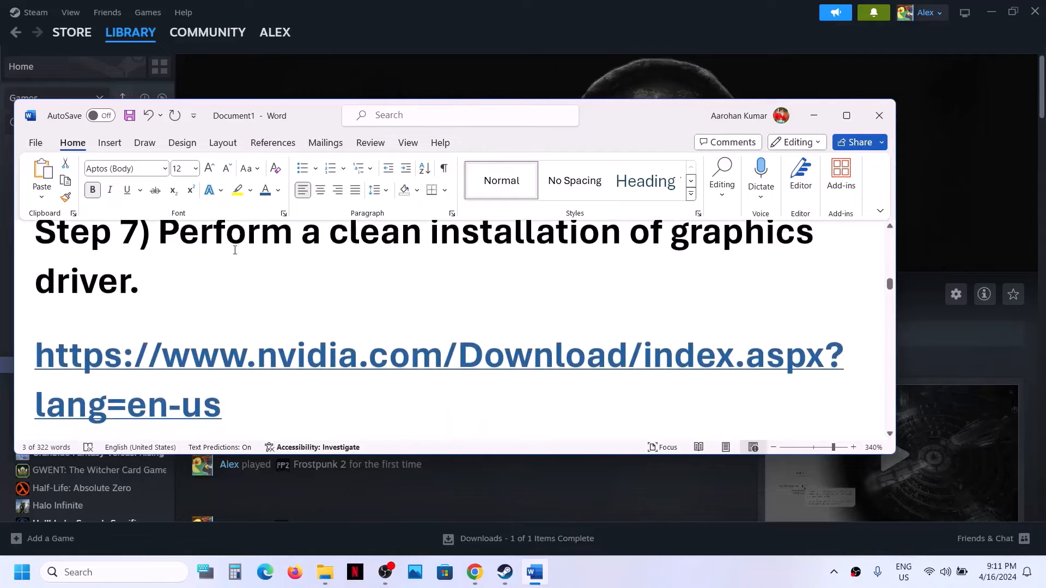
Highlight the Step 7 instruction about the clean graphics driver installation, followed by the NVIDIA and AMD driver links below it
{"action": "scroll", "coordinate": [170, 255], "scroll_direction": "up", "scroll_amount": 1}
{"action": "left_click_drag", "start_coordinate": [169, 255], "coordinate": [267, 344]}
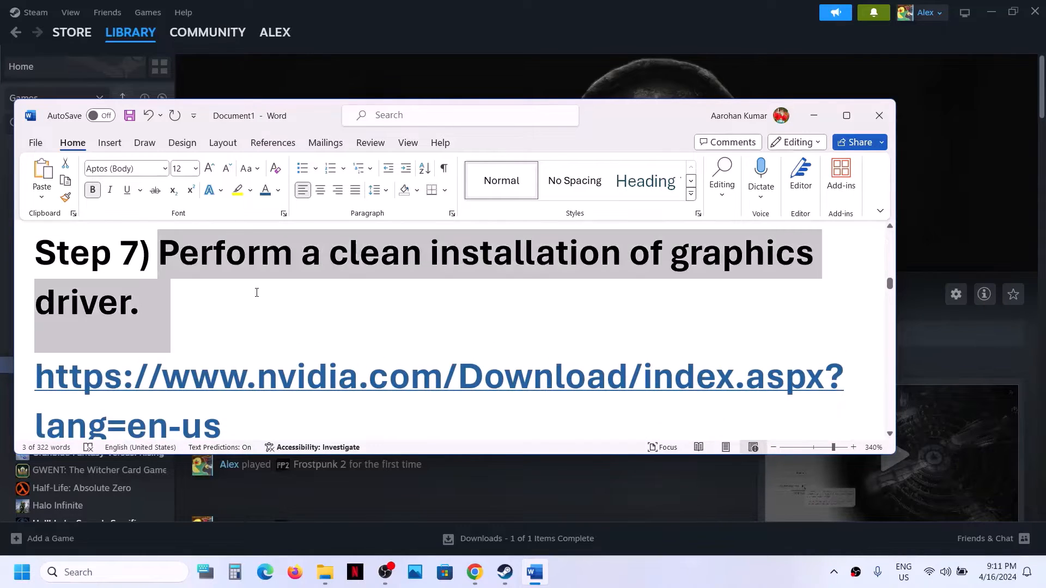
{"action": "scroll", "coordinate": [267, 343], "scroll_direction": "down", "scroll_amount": 2}
{"action": "triple_click", "coordinate": [249, 323]}
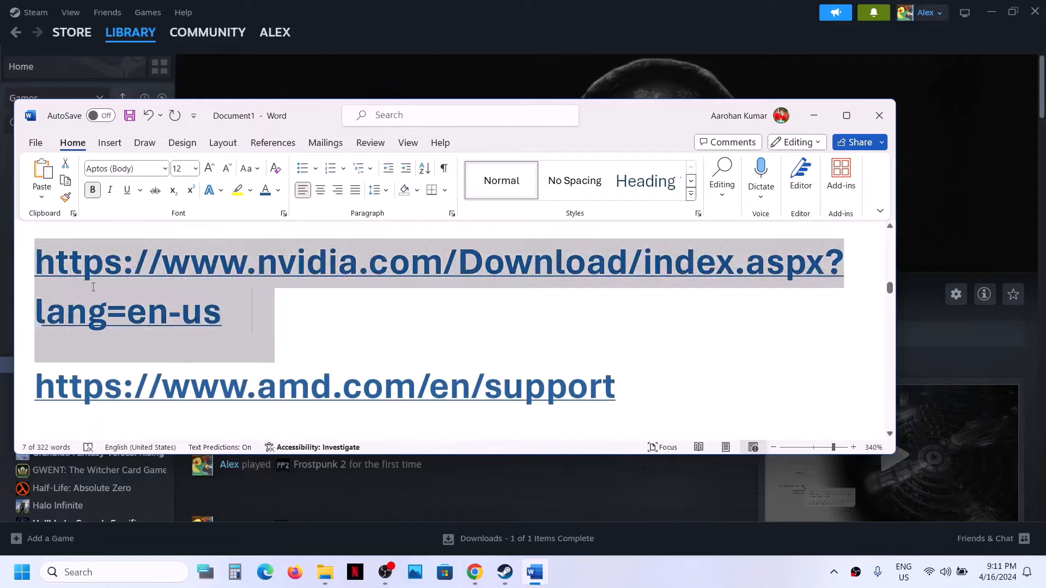
{"action": "triple_click", "coordinate": [625, 394]}
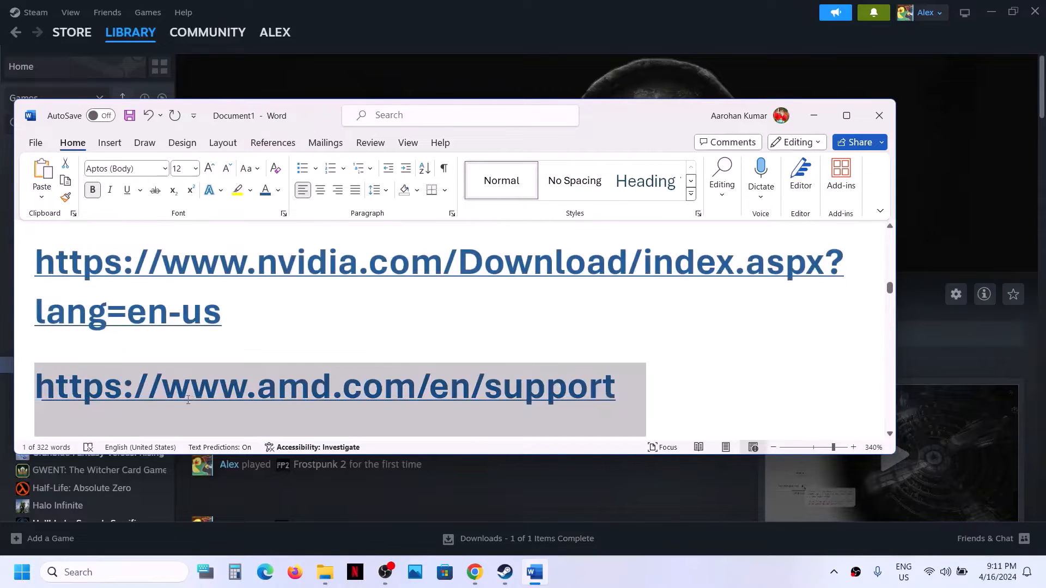
On the NVIDIA driver page in Chrome, choose GeForce, GeForce RTX 30 Series (Notebooks), GeForce RTX 3050 Laptop GPU and Windows 11
{"action": "left_click", "coordinate": [466, 82]}
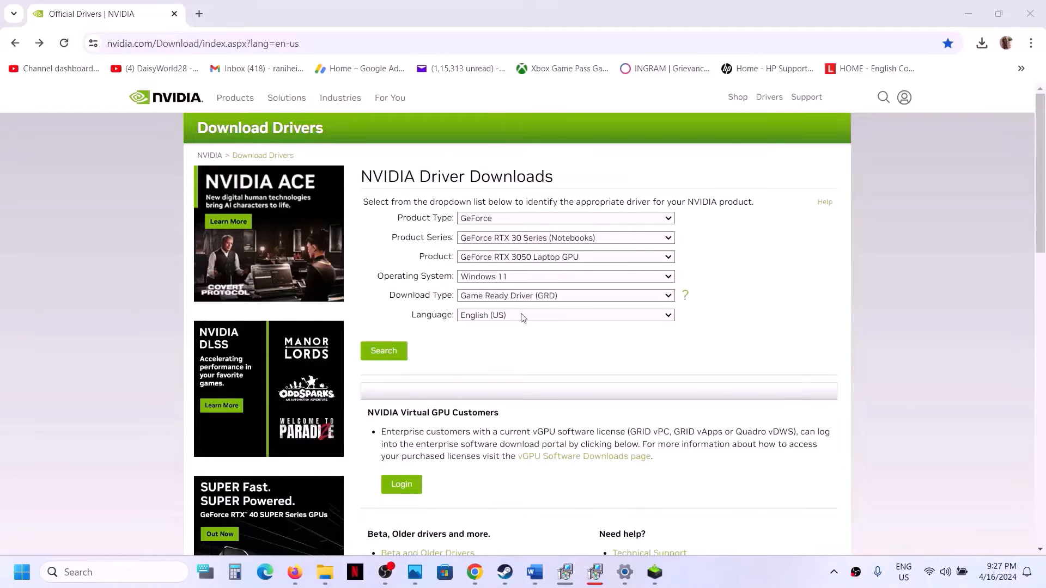
{"action": "left_click", "coordinate": [516, 219]}
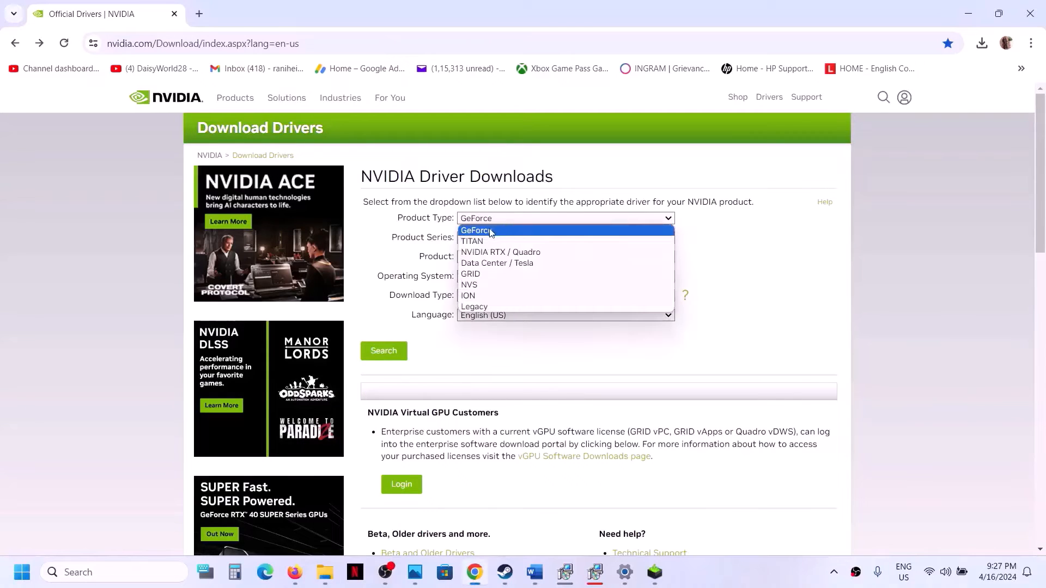
{"action": "left_click", "coordinate": [510, 229]}
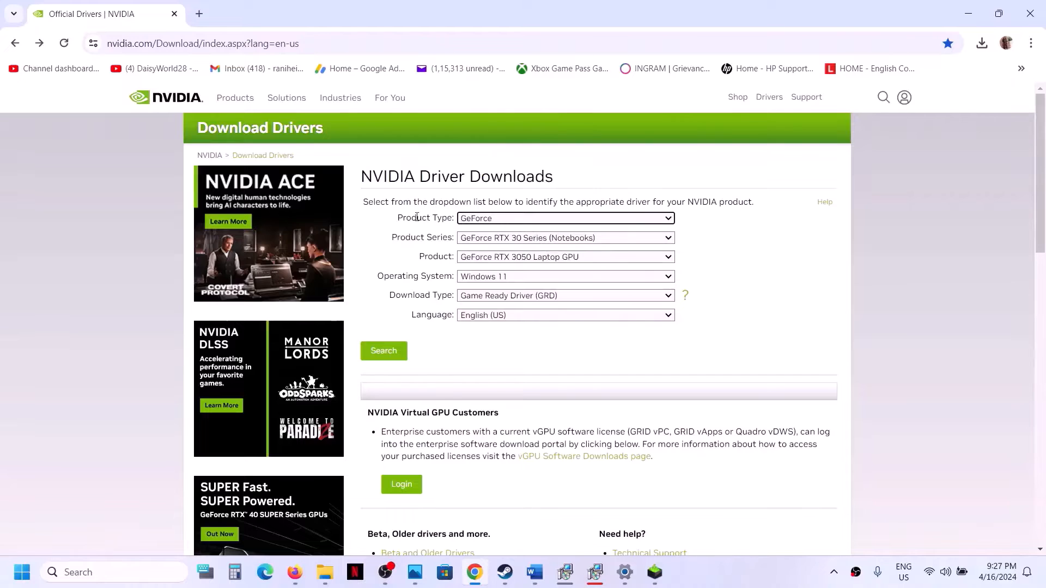
{"action": "left_click", "coordinate": [521, 243]}
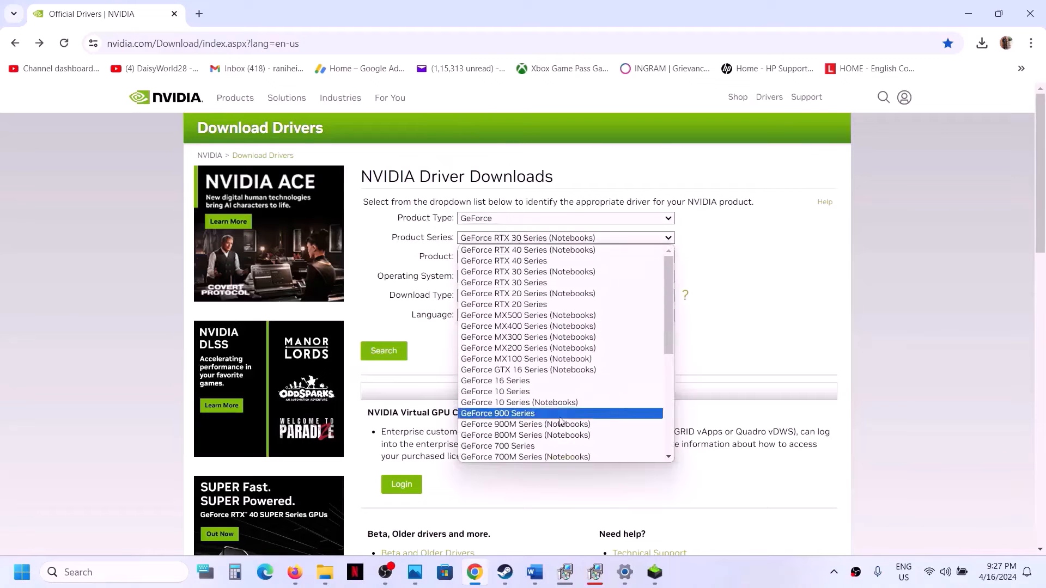
{"action": "left_click", "coordinate": [576, 271]}
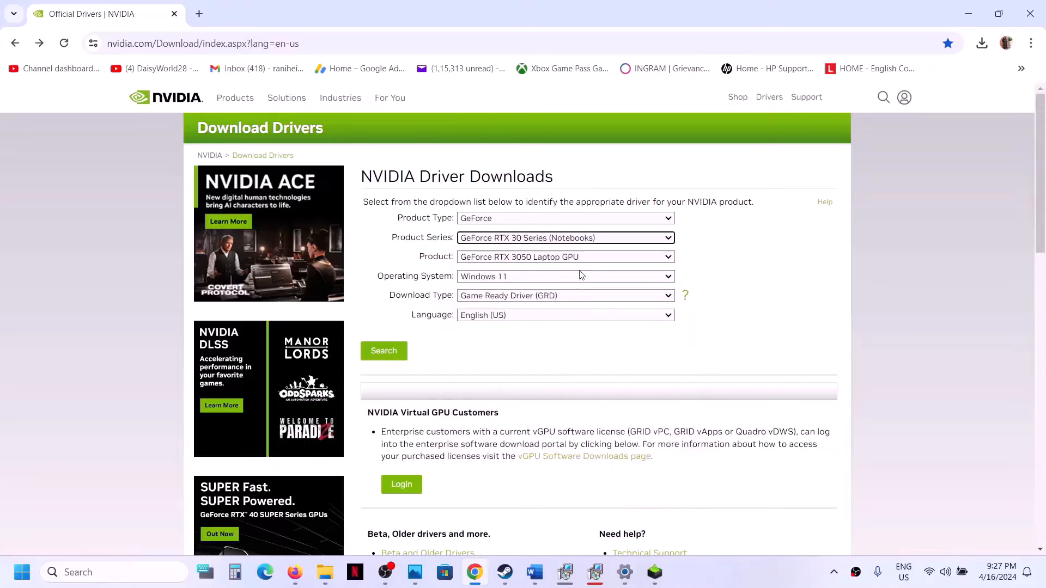
{"action": "left_click", "coordinate": [568, 264]}
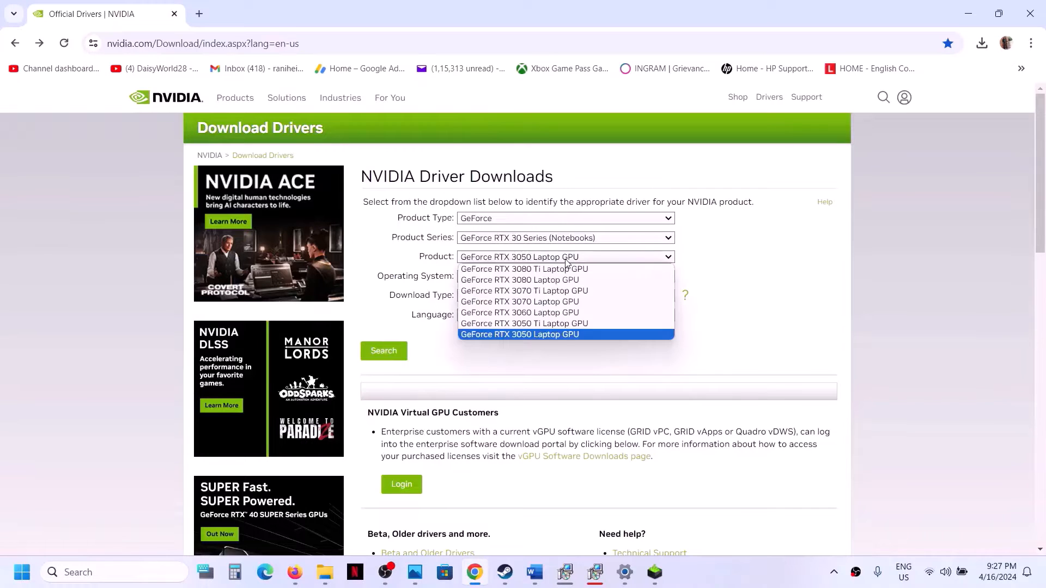
{"action": "left_click", "coordinate": [557, 334]}
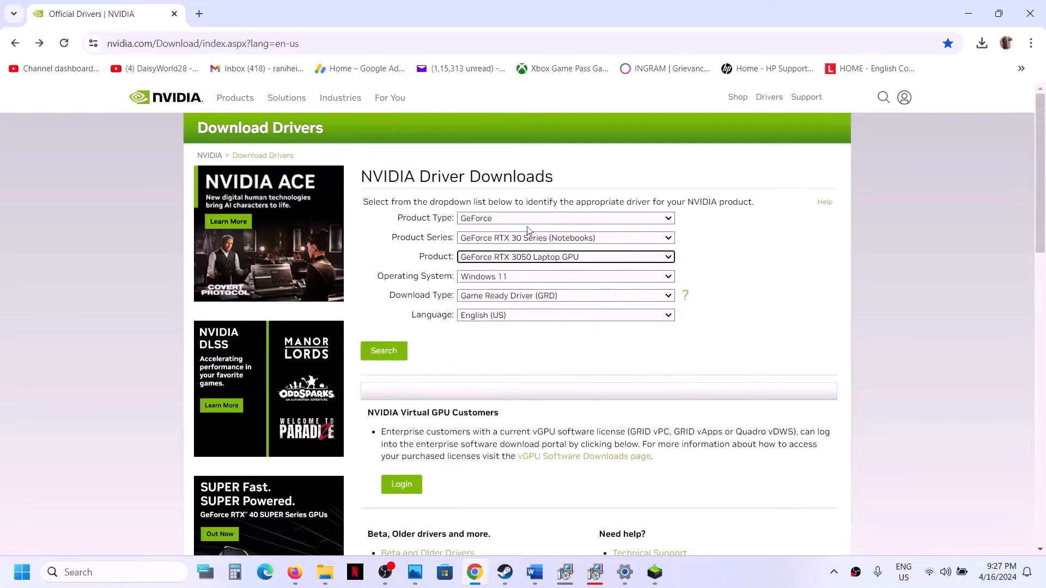
{"action": "left_click", "coordinate": [526, 281]}
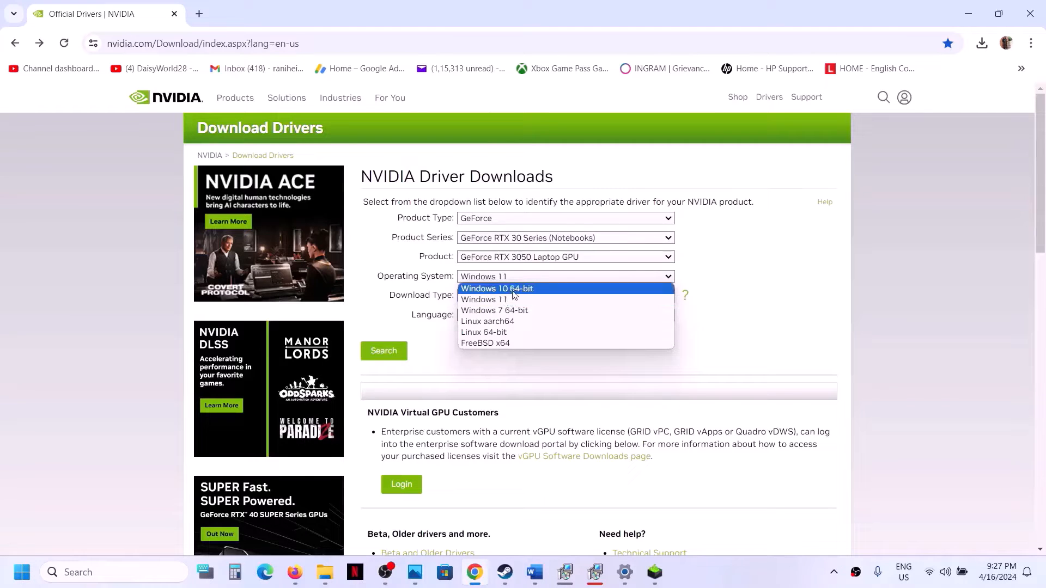
{"action": "left_click", "coordinate": [747, 276]}
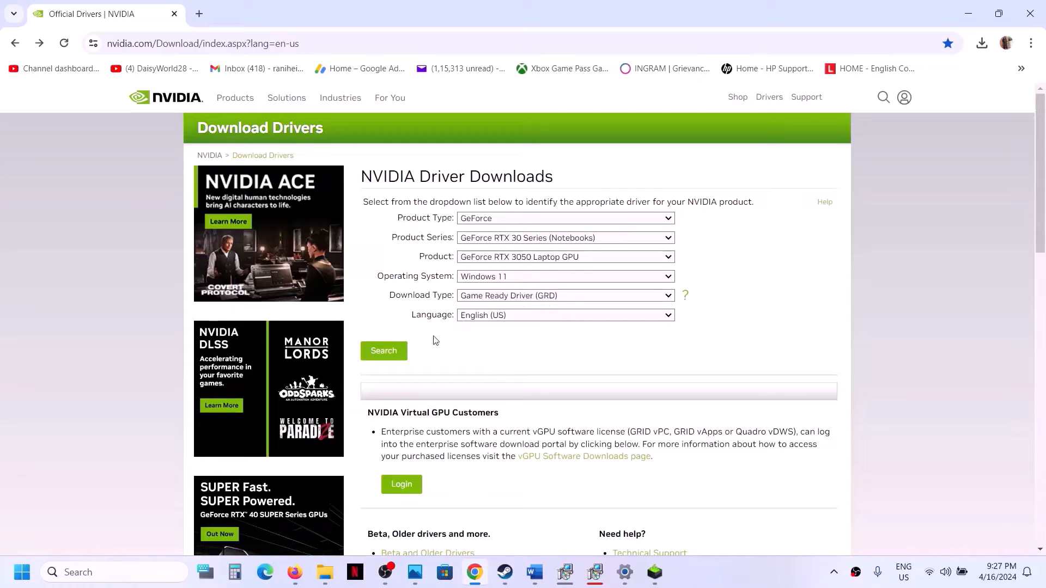
Search for the matching driver, download GeForce Game Ready Driver 552.22 and check its progress in the recent downloads
{"action": "left_click", "coordinate": [389, 348]}
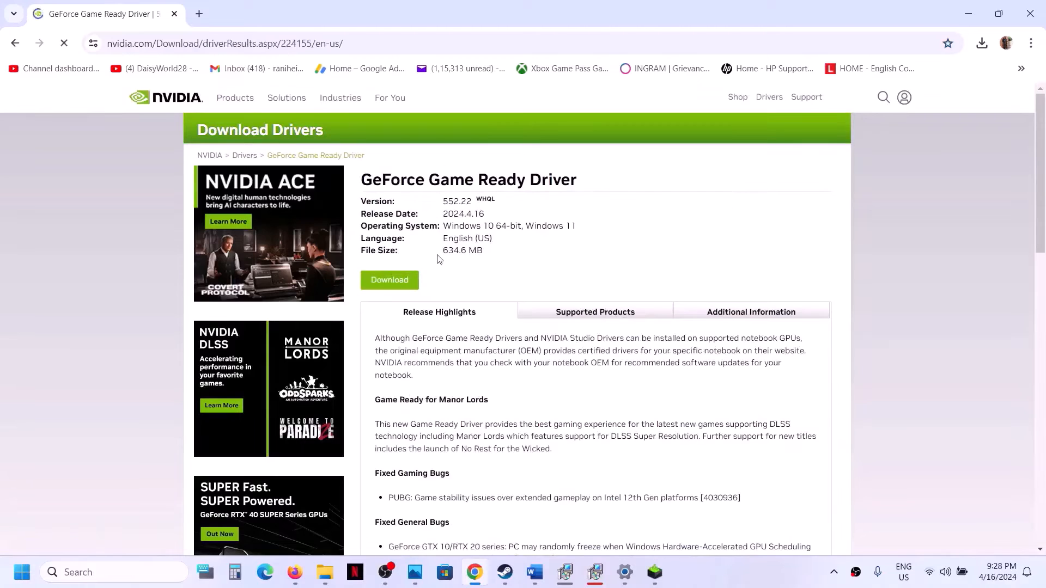
{"action": "left_click", "coordinate": [398, 282]}
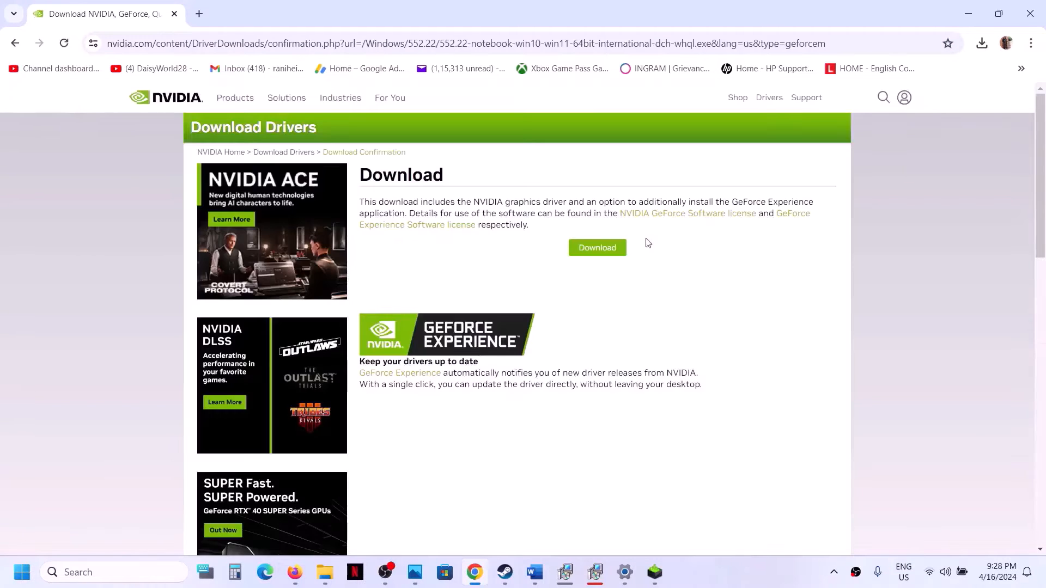
{"action": "left_click", "coordinate": [614, 249]}
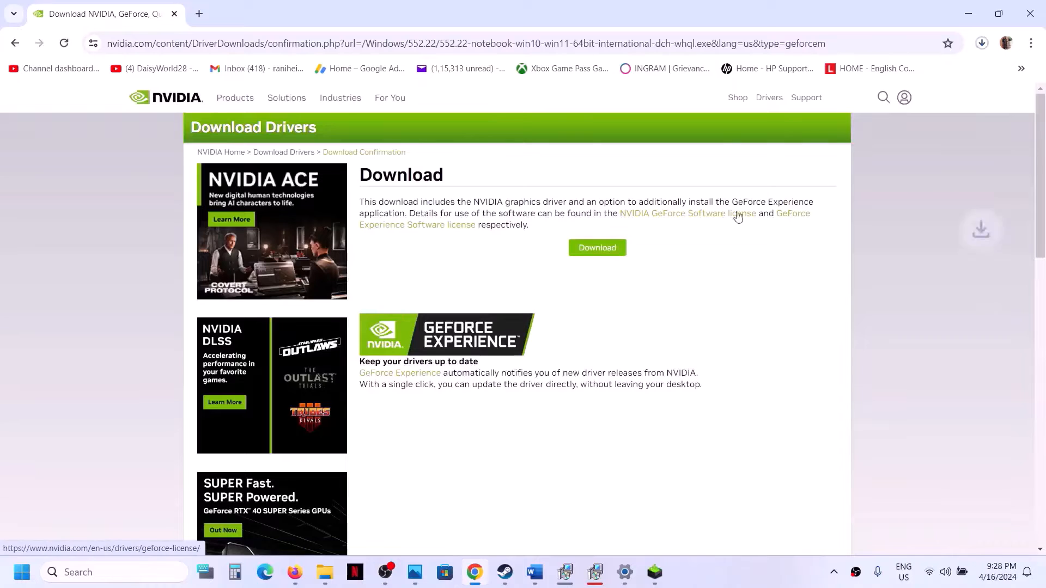
{"action": "left_click", "coordinate": [982, 43]}
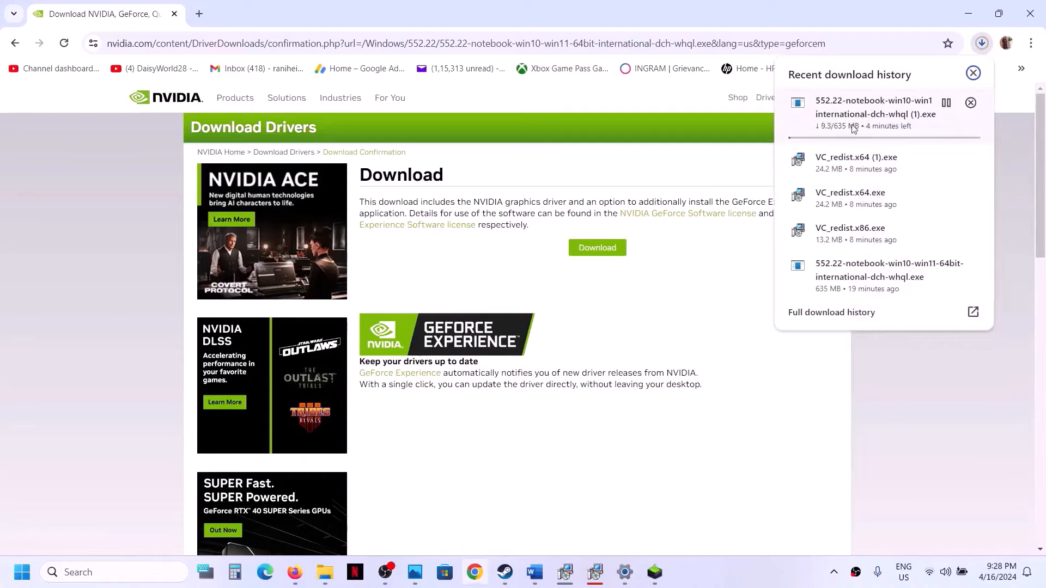
{"action": "left_click", "coordinate": [755, 424]}
In the NVIDIA Installer, accept the licence and start a Custom (Advanced) installation with "Perform a clean installation" enabled
{"action": "left_click", "coordinate": [727, 568]}
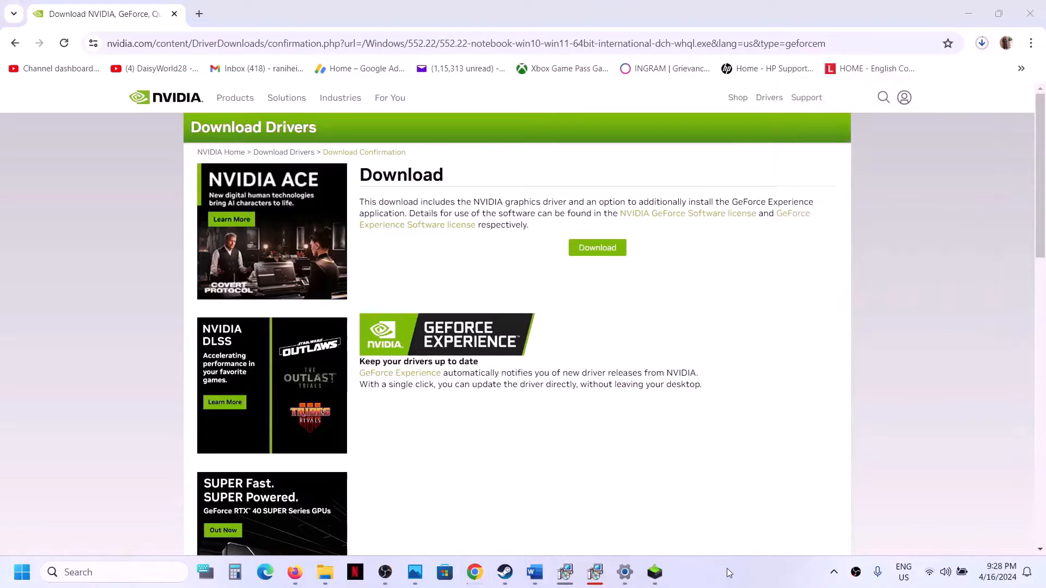
{"action": "left_click", "coordinate": [655, 572]}
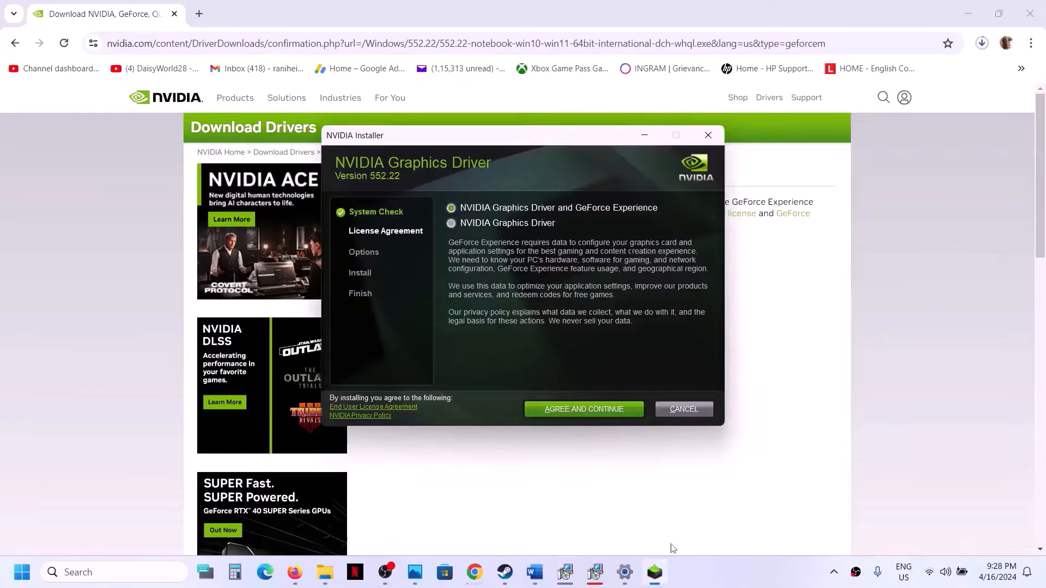
{"action": "left_click", "coordinate": [583, 409]}
{"action": "left_click", "coordinate": [492, 286]}
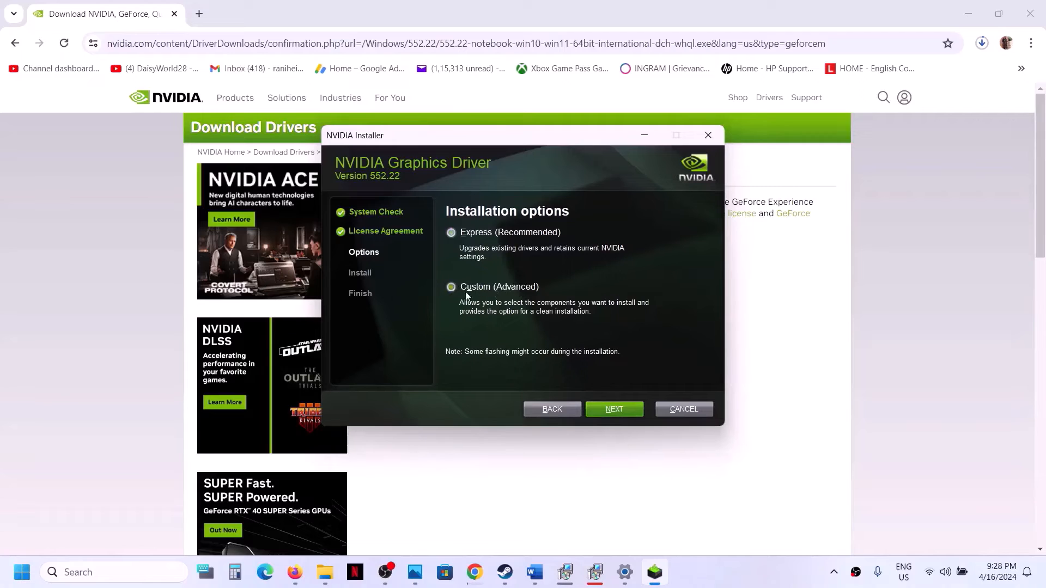
{"action": "left_click", "coordinate": [619, 414]}
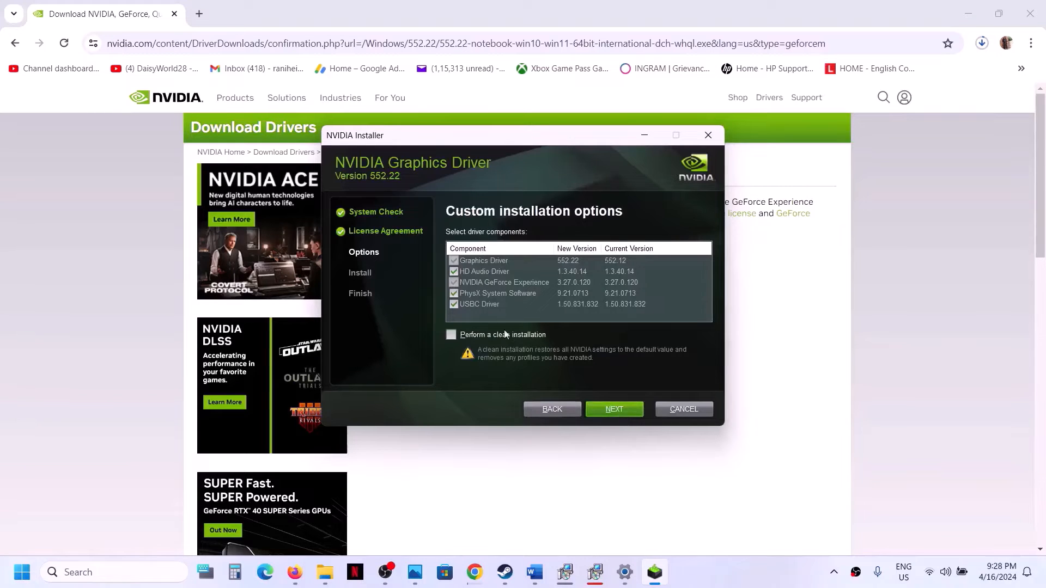
{"action": "left_click", "coordinate": [451, 335]}
{"action": "left_click", "coordinate": [613, 412]}
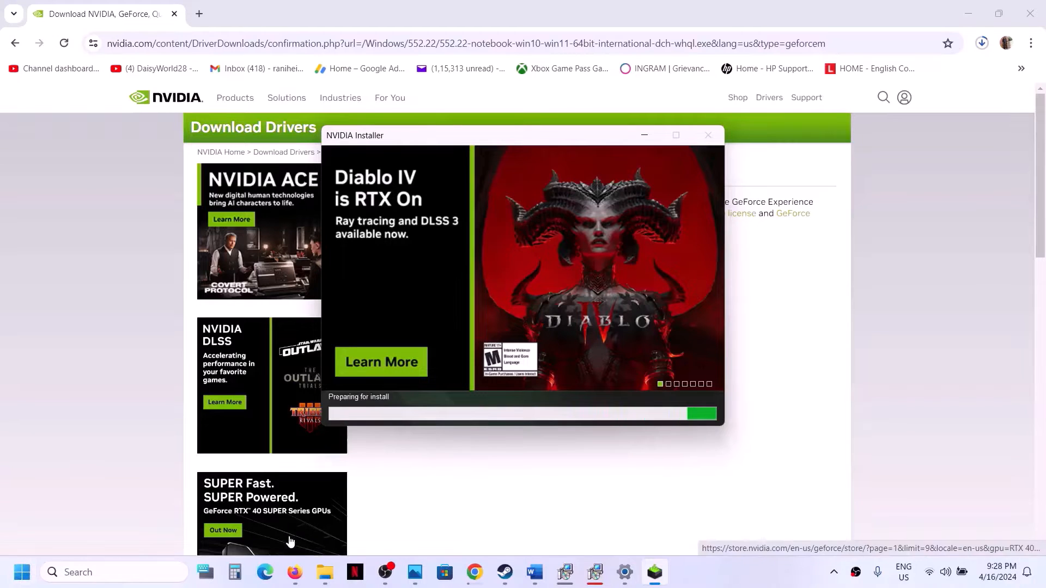
Show the Restart entry among the Windows power options and close them without restarting
{"action": "key", "text": "super"}
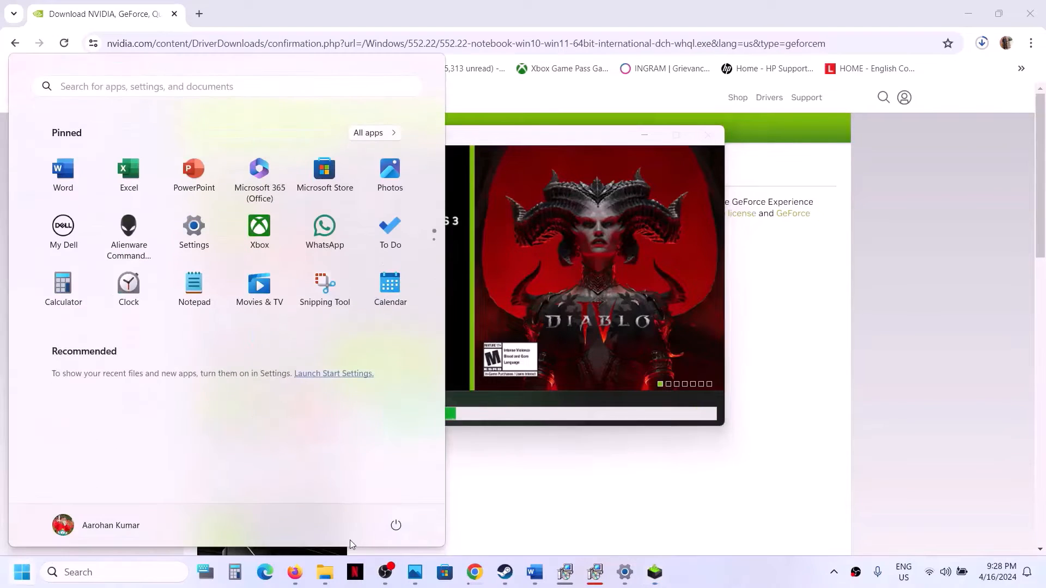
{"action": "left_click", "coordinate": [395, 520]}
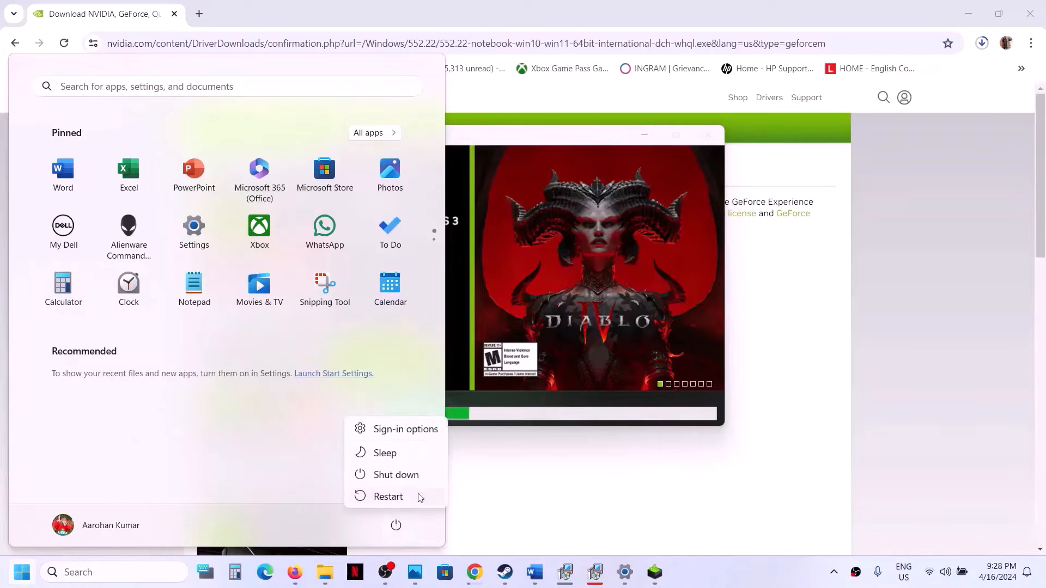
{"action": "key", "text": "super"}
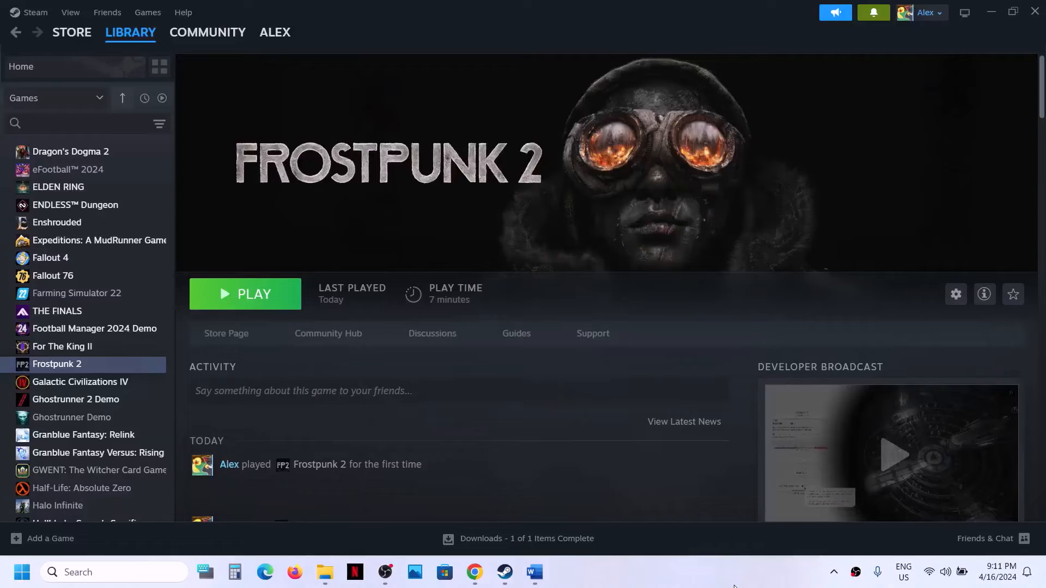
Switch back to the Word document and highlight the Step 8 instruction "Run the game on dedicated graphics card"
{"action": "left_click", "coordinate": [535, 572]}
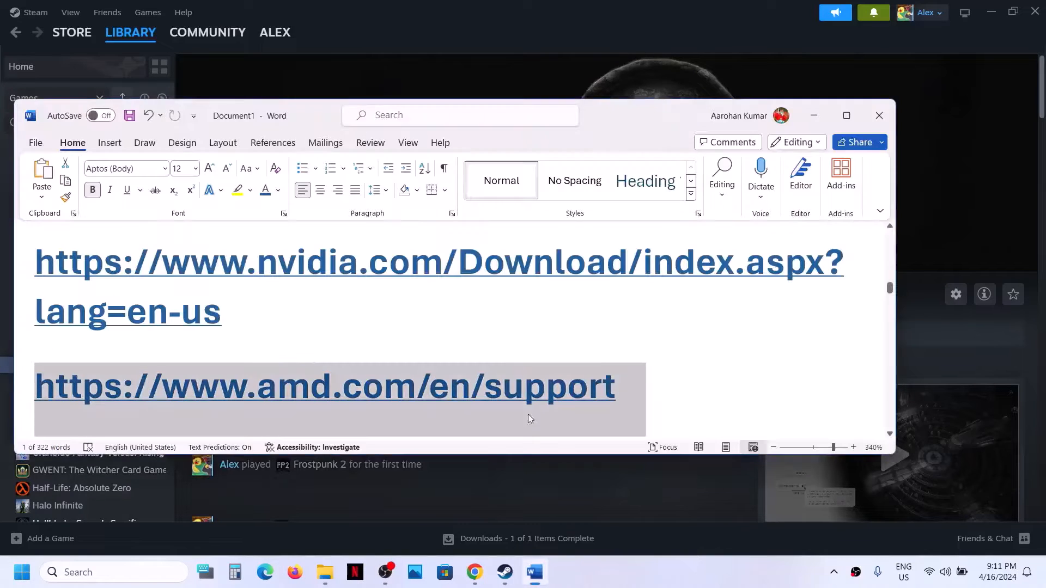
{"action": "scroll", "coordinate": [404, 298], "scroll_direction": "down", "scroll_amount": 5}
{"action": "scroll", "coordinate": [405, 299], "scroll_direction": "up", "scroll_amount": 1}
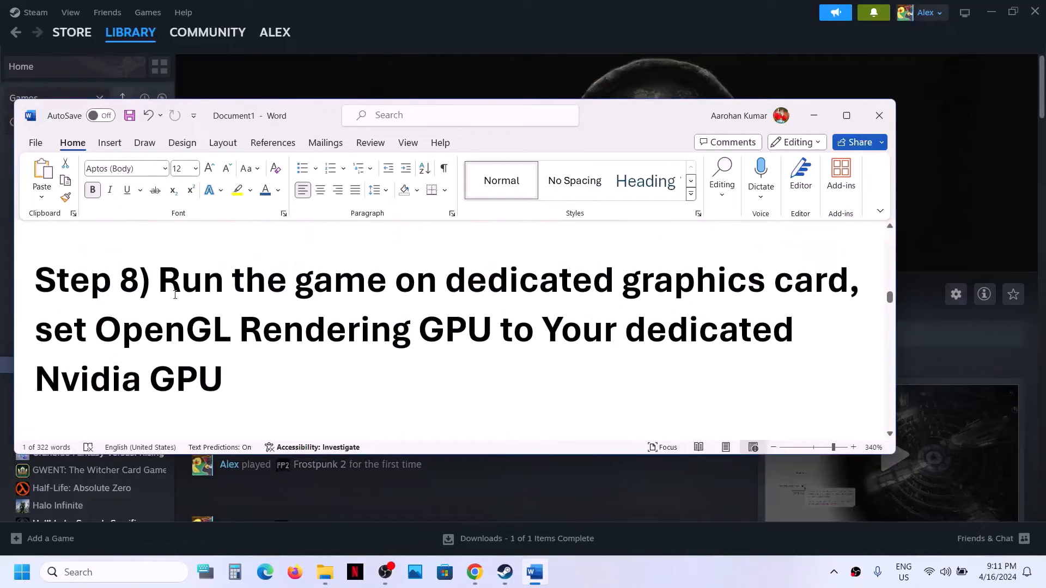
{"action": "left_click_drag", "start_coordinate": [175, 294], "coordinate": [805, 264]}
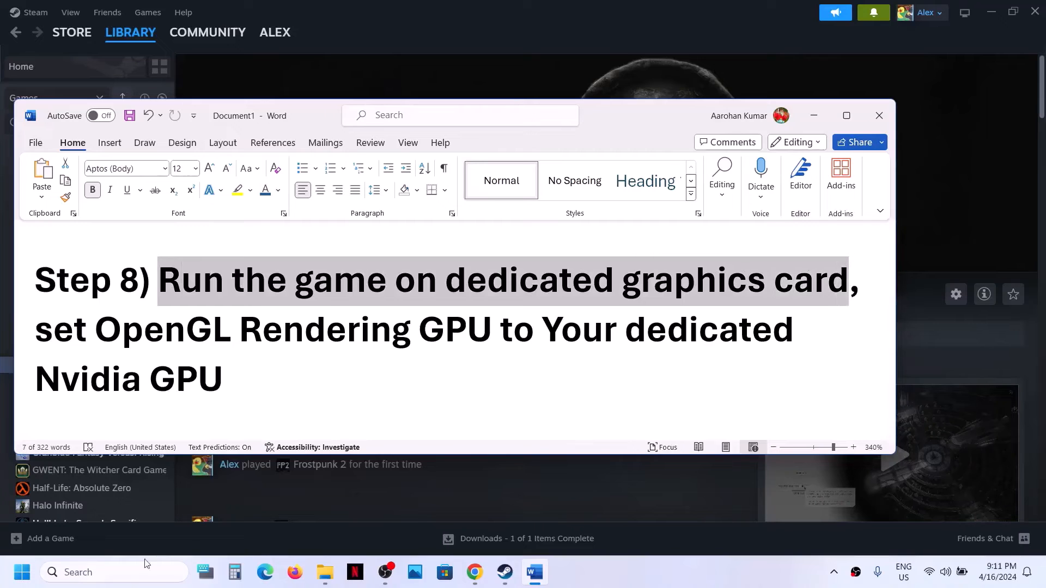
Search Windows for "graphics" and open the Graphics settings page
{"action": "left_click", "coordinate": [123, 573]}
{"action": "type", "text": "grap"}
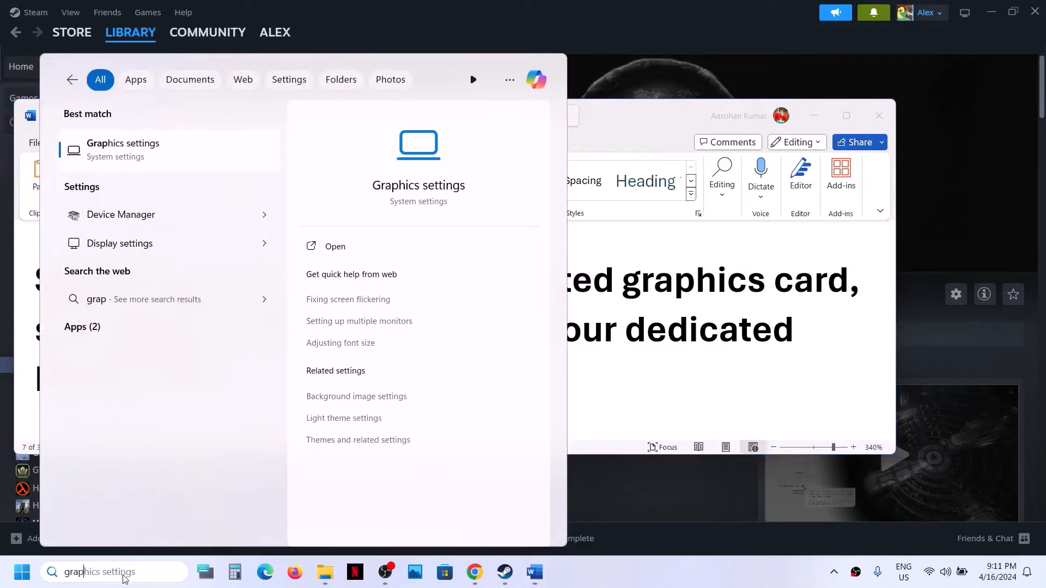
{"action": "type", "text": "hics settings"}
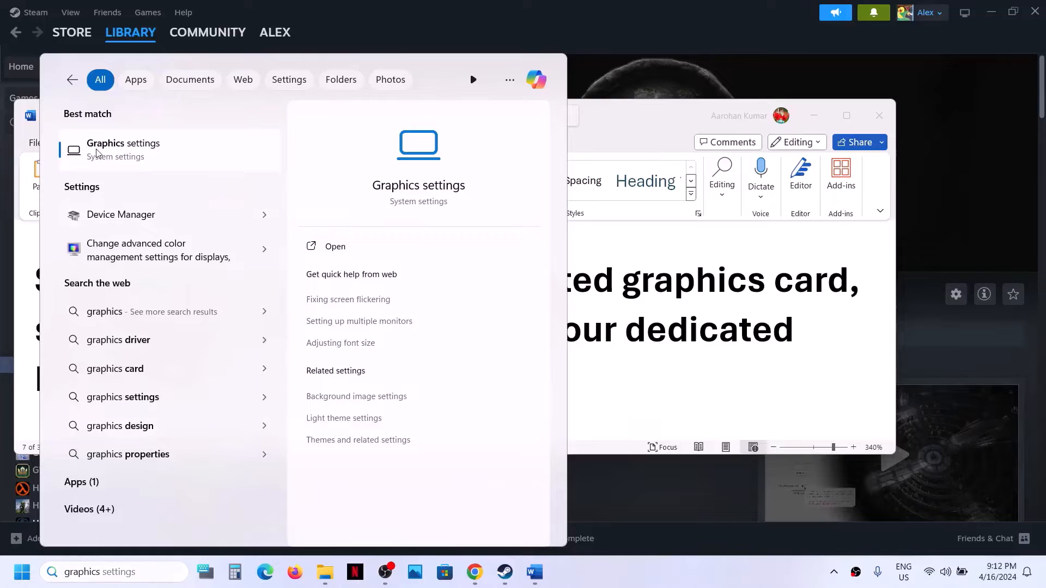
{"action": "left_click", "coordinate": [97, 153]}
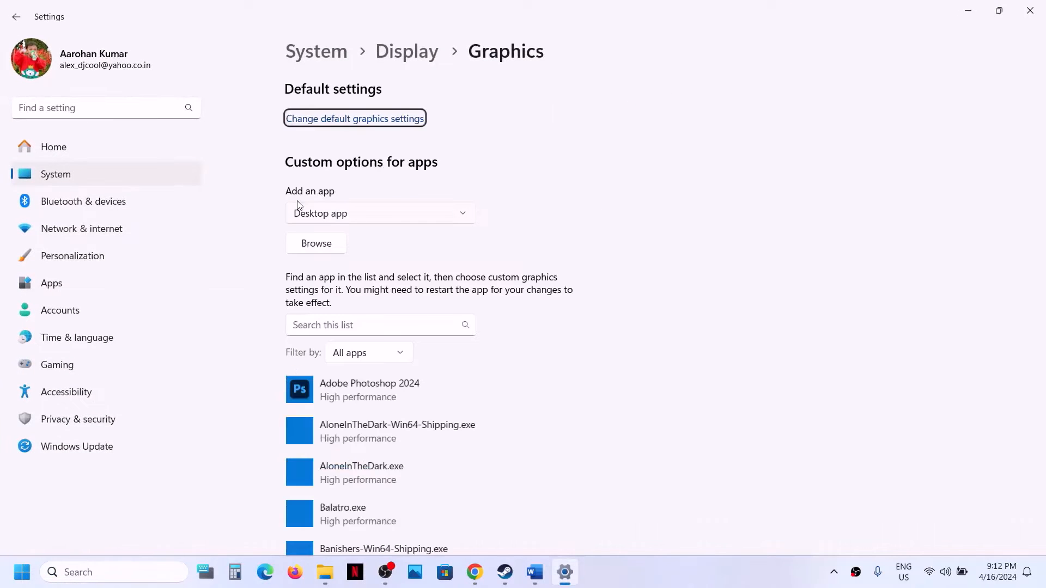
Start adding a desktop app to the custom graphics options and browse to C:\Program Files (x86)\Steam
{"action": "left_click", "coordinate": [315, 245]}
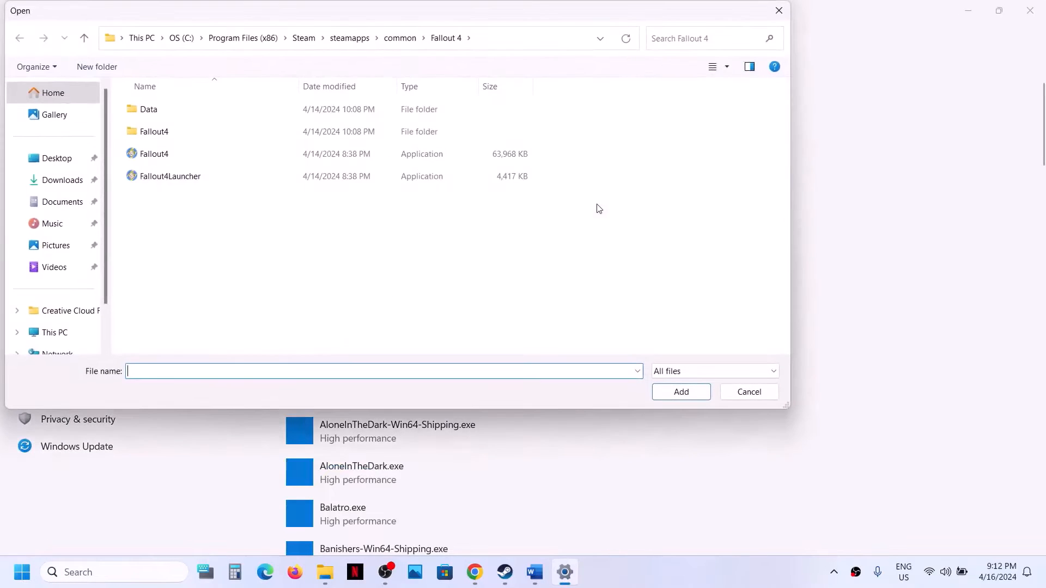
{"action": "left_click", "coordinate": [50, 332]}
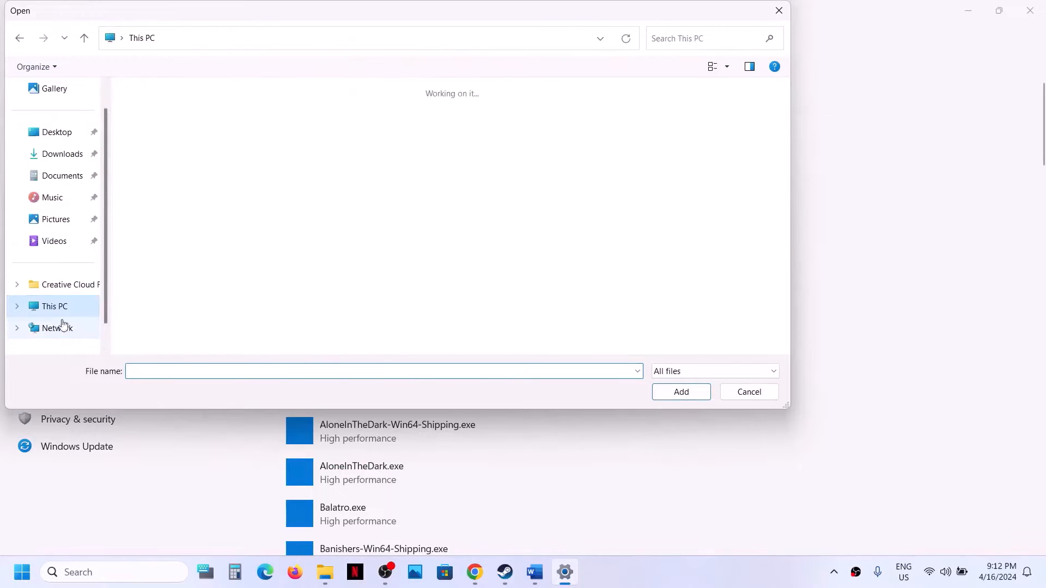
{"action": "double_click", "coordinate": [190, 120]}
{"action": "scroll", "coordinate": [215, 210], "scroll_direction": "down", "scroll_amount": 5}
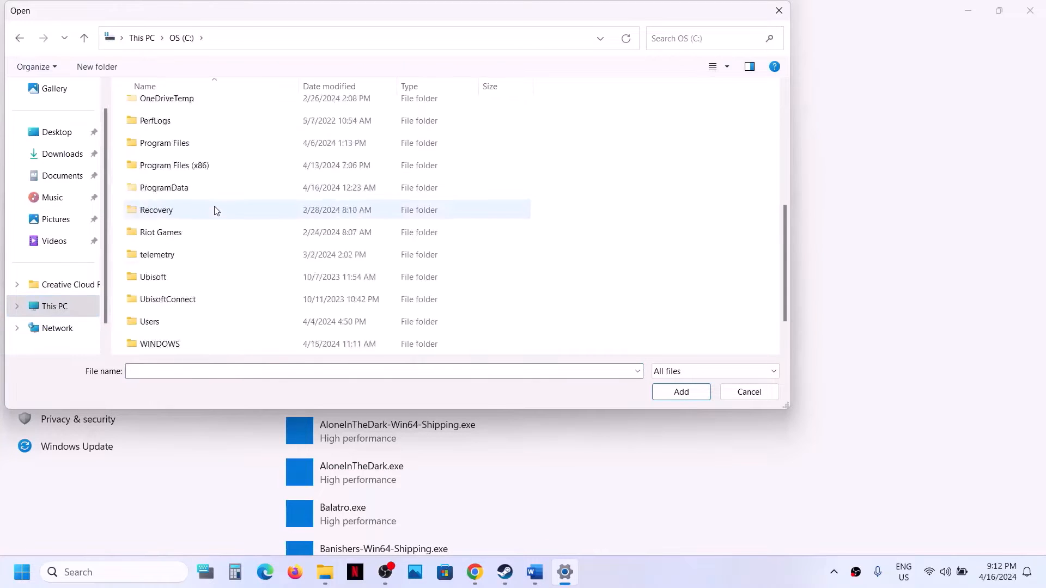
{"action": "double_click", "coordinate": [195, 126]}
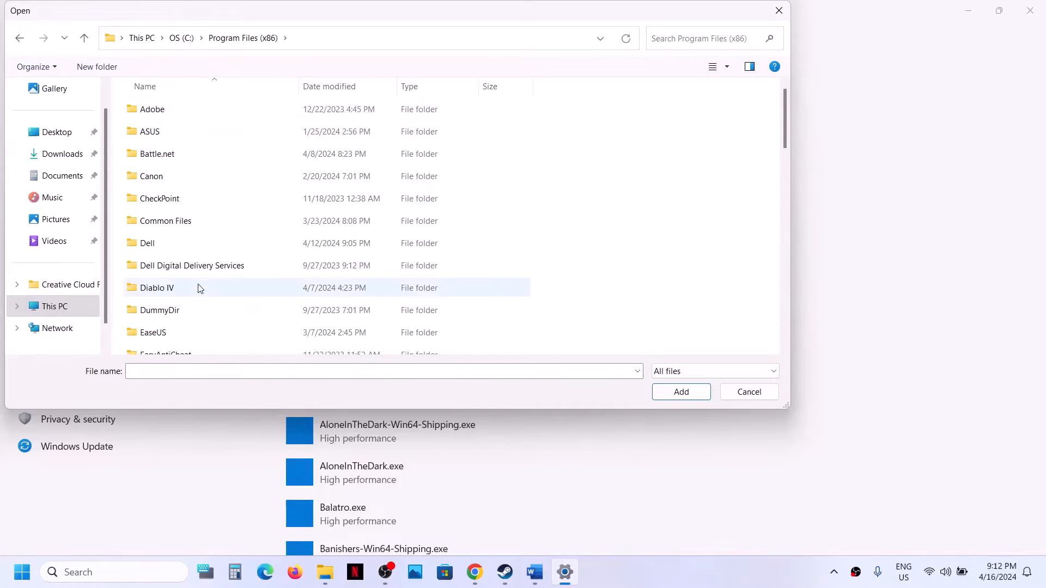
{"action": "scroll", "coordinate": [193, 261], "scroll_direction": "down", "scroll_amount": 3}
{"action": "scroll", "coordinate": [193, 266], "scroll_direction": "down", "scroll_amount": 2}
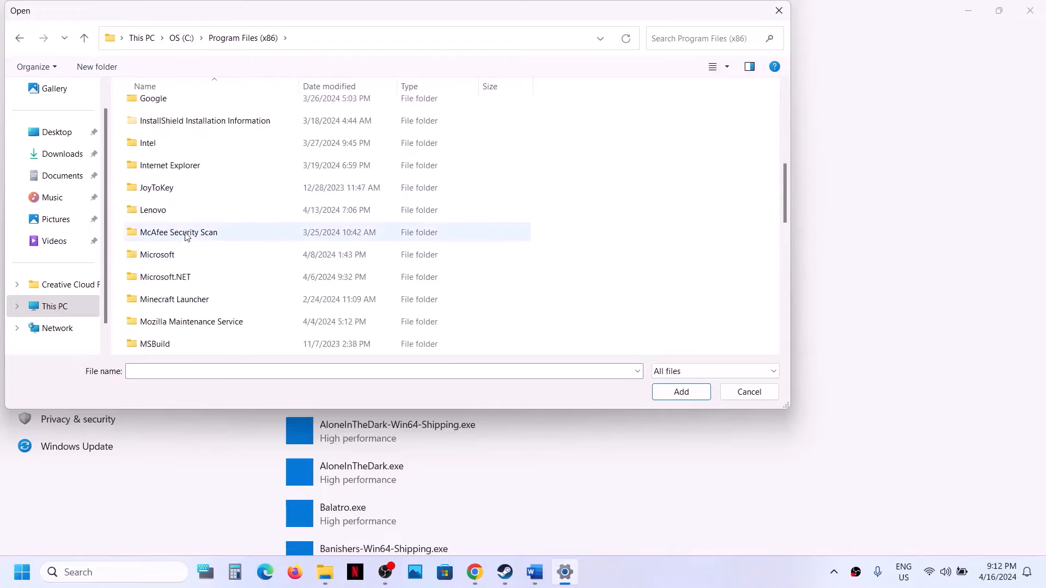
{"action": "scroll", "coordinate": [188, 236], "scroll_direction": "down", "scroll_amount": 5}
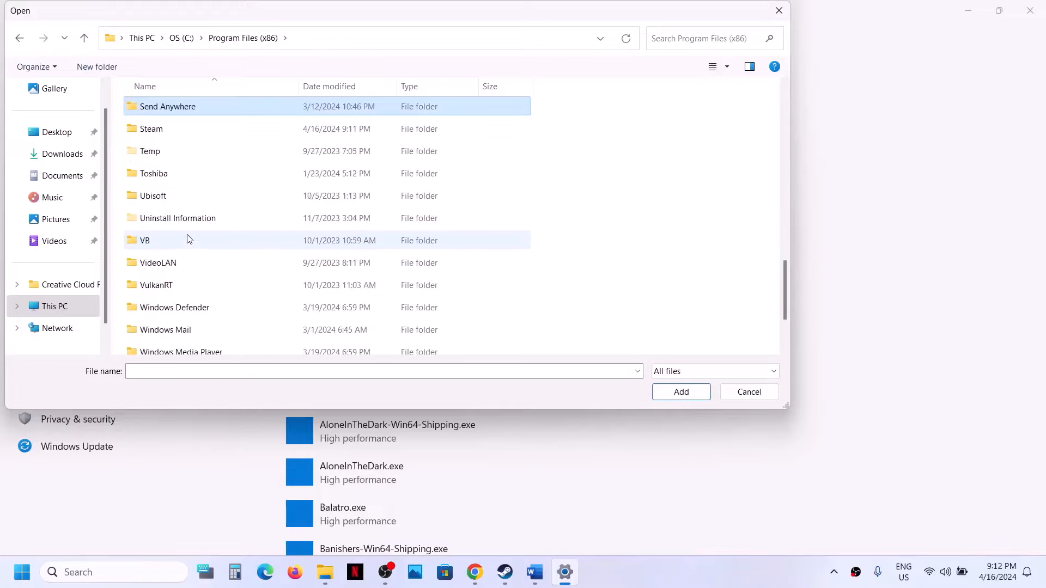
{"action": "left_click", "coordinate": [163, 132]}
{"action": "double_click", "coordinate": [166, 131]}
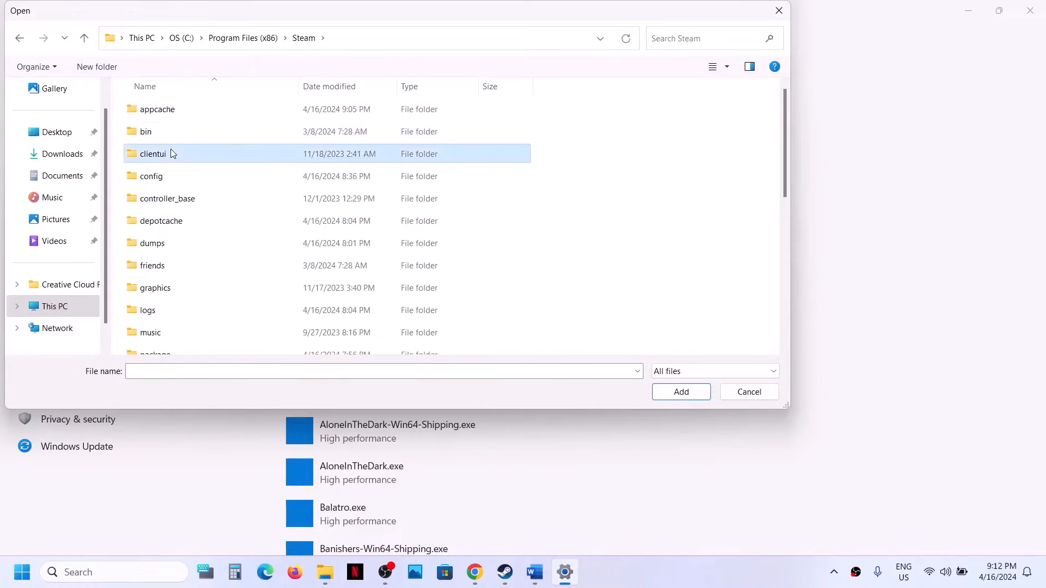
Add the Frostpunk2BetaShipping application from the steamapps\common\Frostpunk2 folder to the graphics app list
{"action": "key", "text": "s"}
{"action": "left_click", "coordinate": [164, 132]}
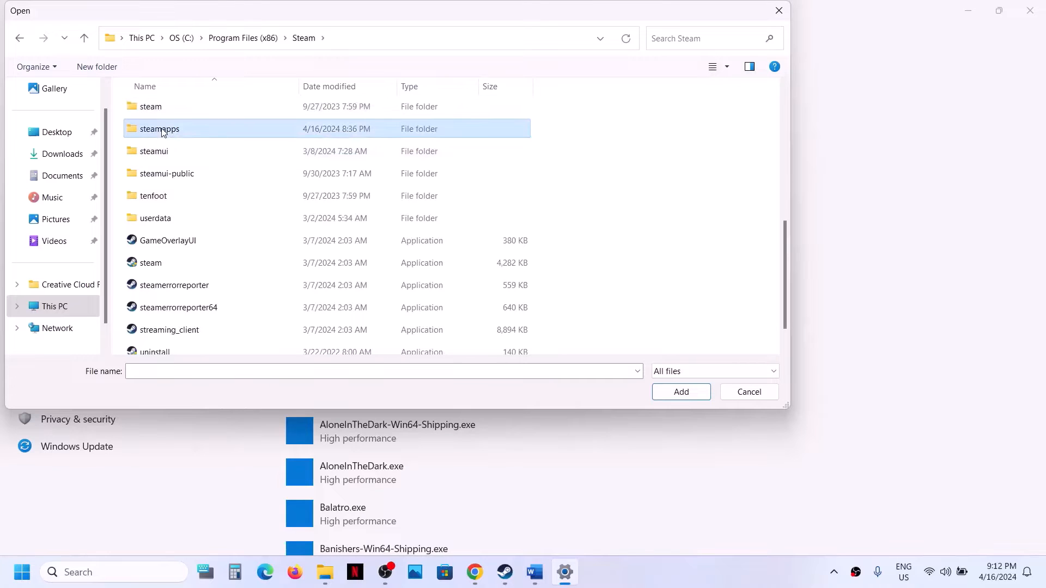
{"action": "double_click", "coordinate": [169, 131]}
{"action": "double_click", "coordinate": [173, 112]}
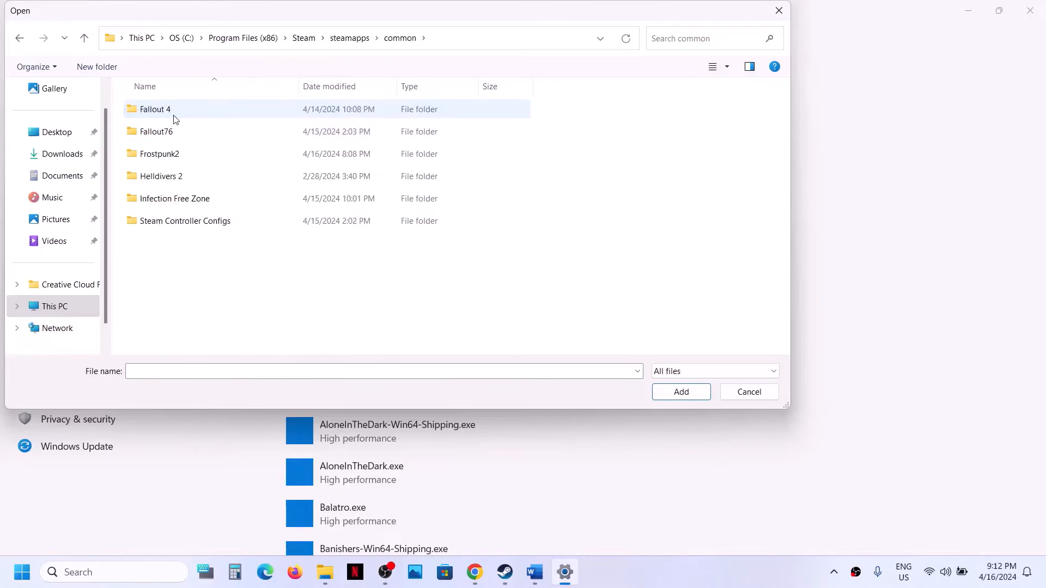
{"action": "double_click", "coordinate": [173, 157]}
{"action": "left_click", "coordinate": [187, 158]}
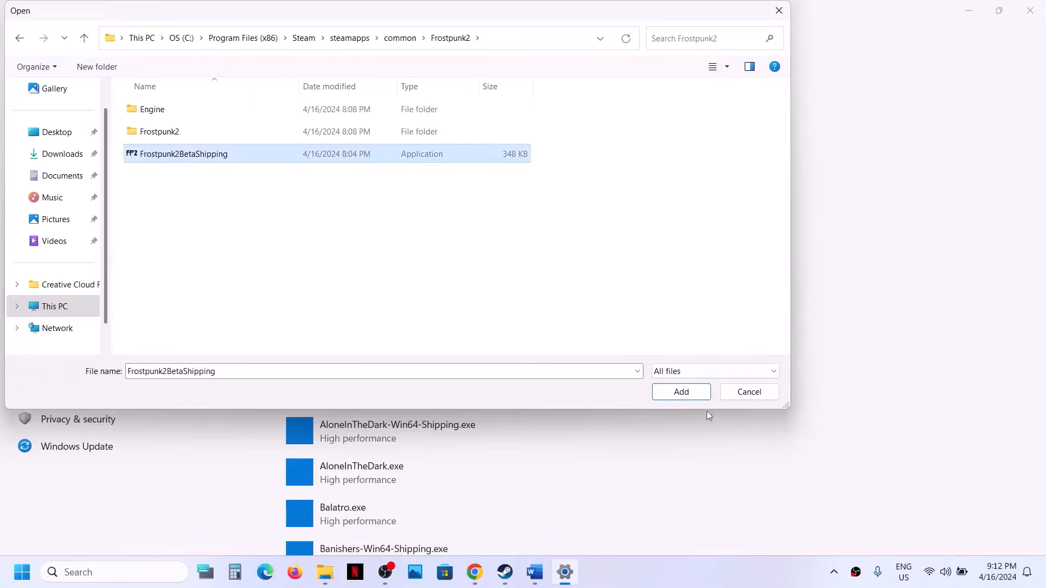
{"action": "left_click", "coordinate": [682, 392]}
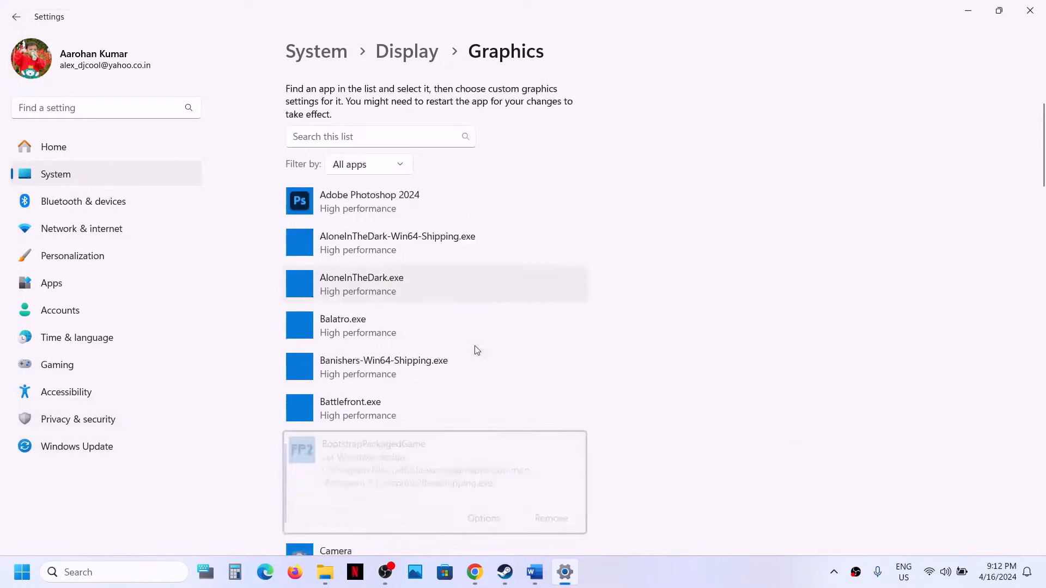
Set the graphics preference of the added BootstrapPackagedGame entry to High performance and save it
{"action": "left_click", "coordinate": [475, 460]}
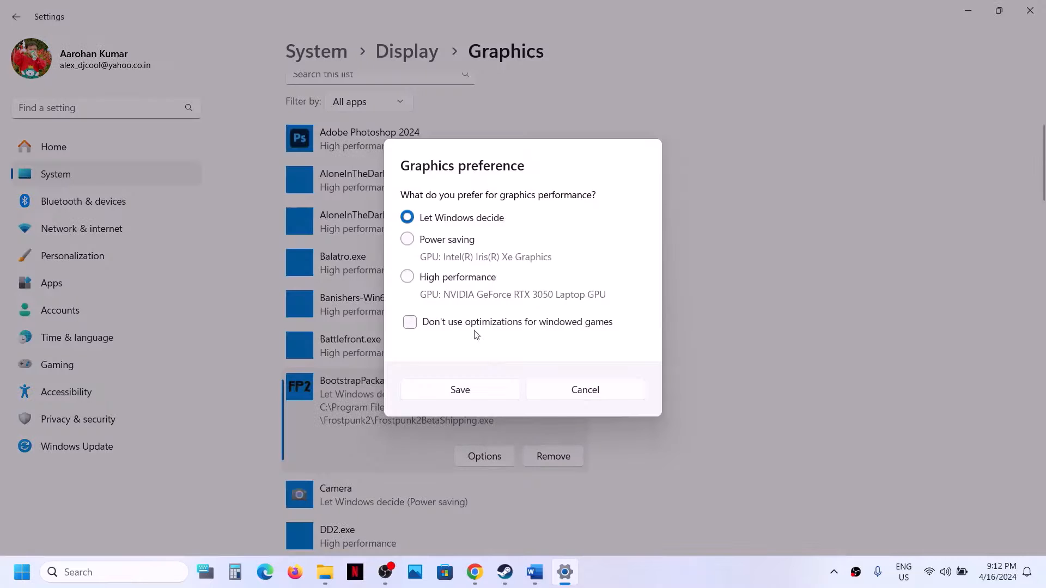
{"action": "left_click", "coordinate": [440, 278]}
{"action": "left_click", "coordinate": [473, 396]}
Add Frostpunk2BetaShipping-Win64-Shipping from the game's Frostpunk2\Binaries\Win64 folder to the graphics app list
{"action": "scroll", "coordinate": [358, 298], "scroll_direction": "down", "scroll_amount": 1}
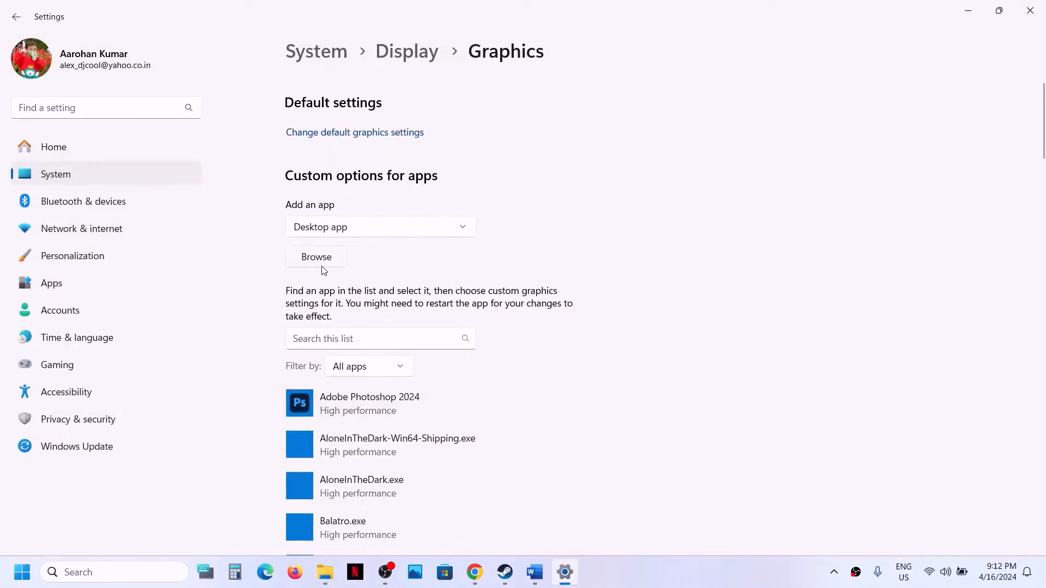
{"action": "left_click", "coordinate": [320, 264]}
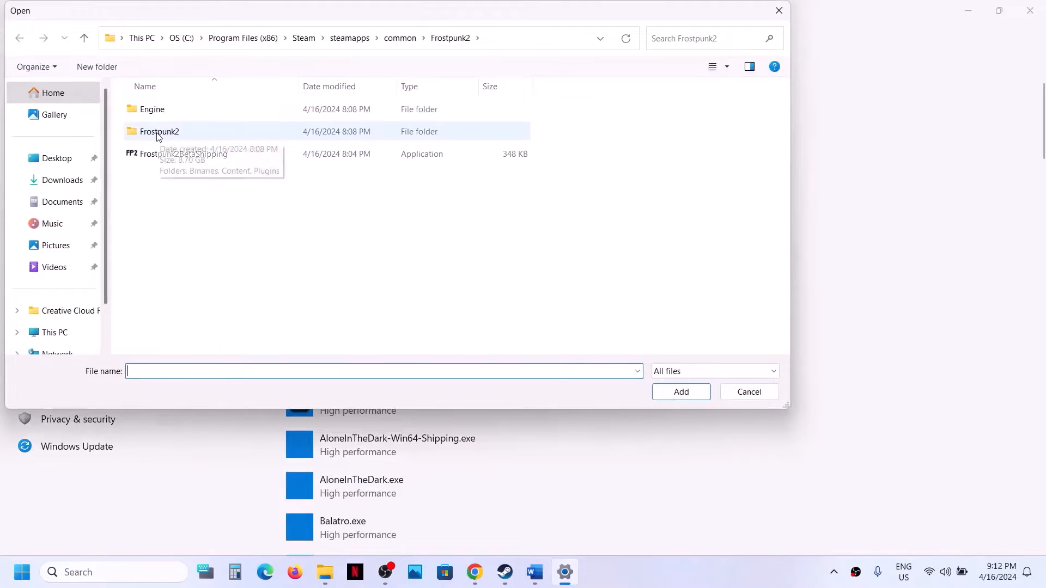
{"action": "double_click", "coordinate": [163, 134]}
{"action": "double_click", "coordinate": [166, 114]}
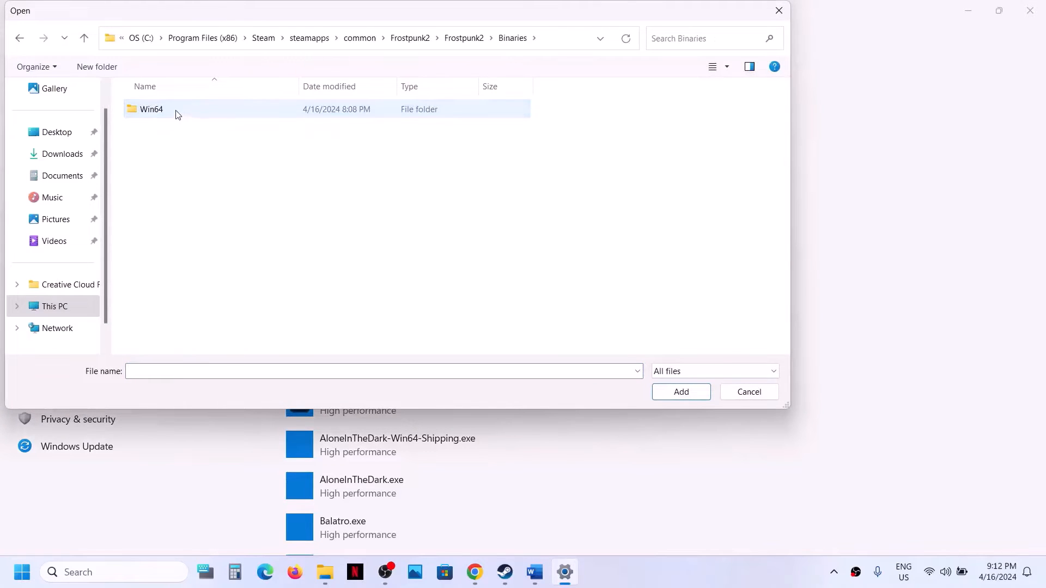
{"action": "double_click", "coordinate": [178, 113]}
{"action": "left_click", "coordinate": [215, 133]}
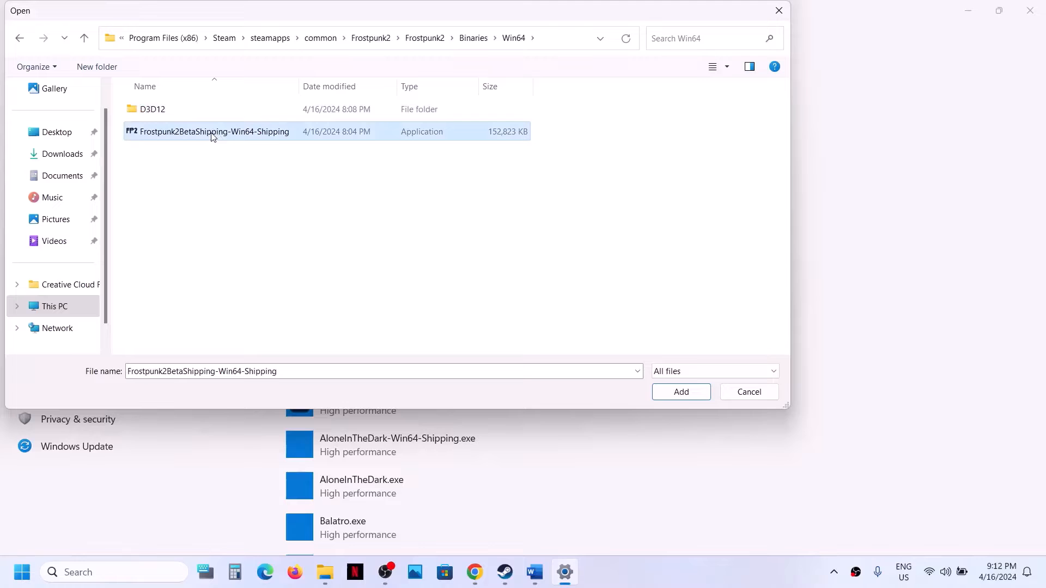
{"action": "left_click", "coordinate": [687, 400]}
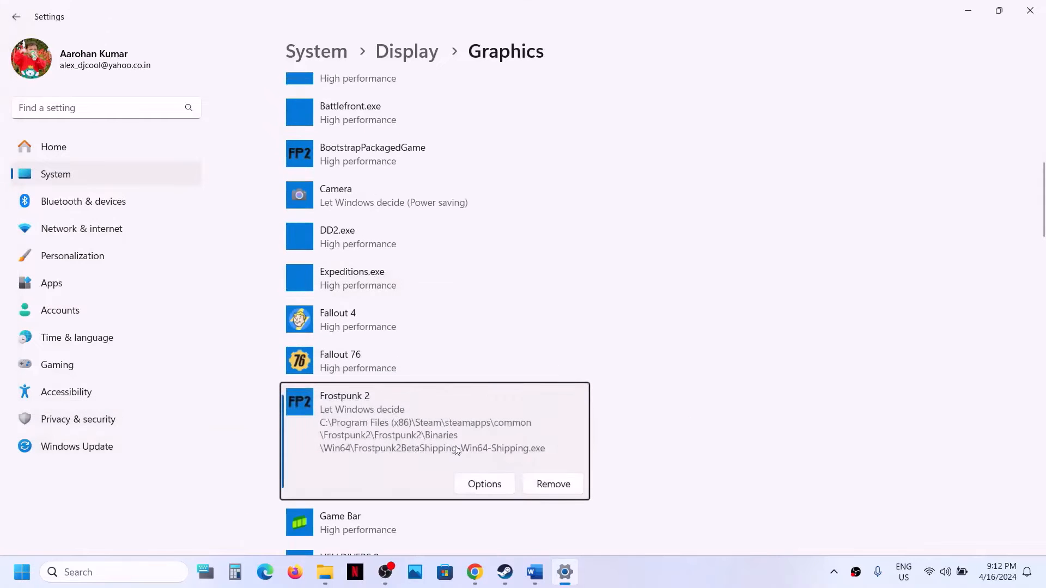
Set the Frostpunk 2 entry's graphics preference to High performance and save it
{"action": "left_click", "coordinate": [467, 484]}
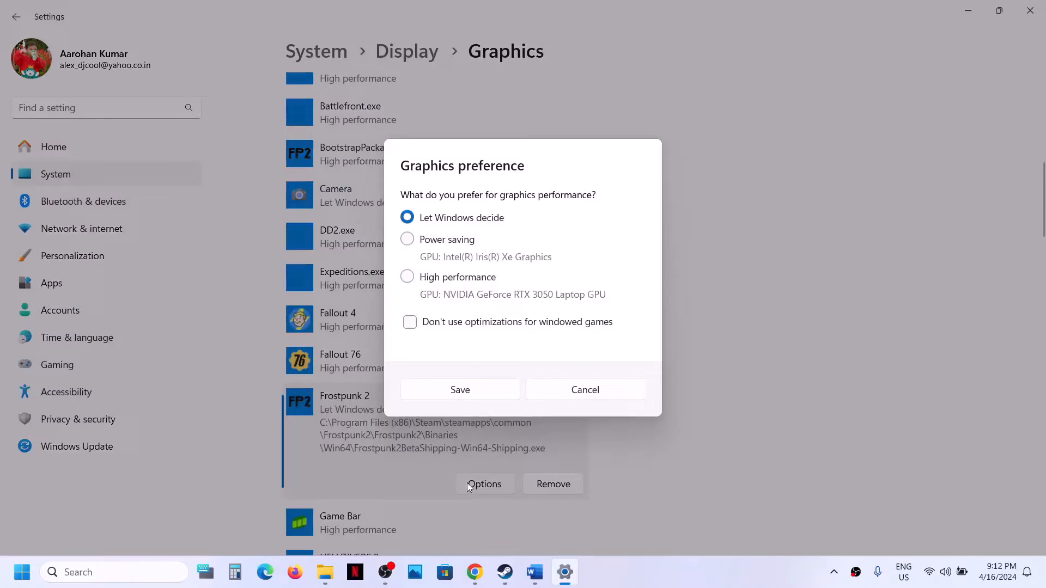
{"action": "left_click", "coordinate": [435, 280]}
{"action": "left_click", "coordinate": [444, 390]}
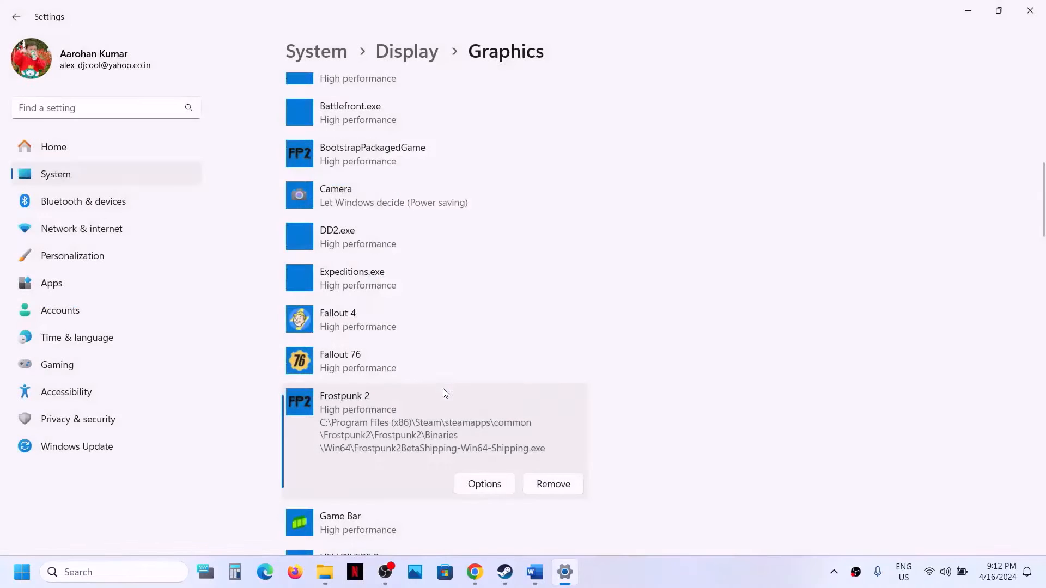
Check the Step 8 instruction in the Word document and open the NVIDIA Control Panel from the desktop
{"action": "mouse_move", "coordinate": [533, 579]}
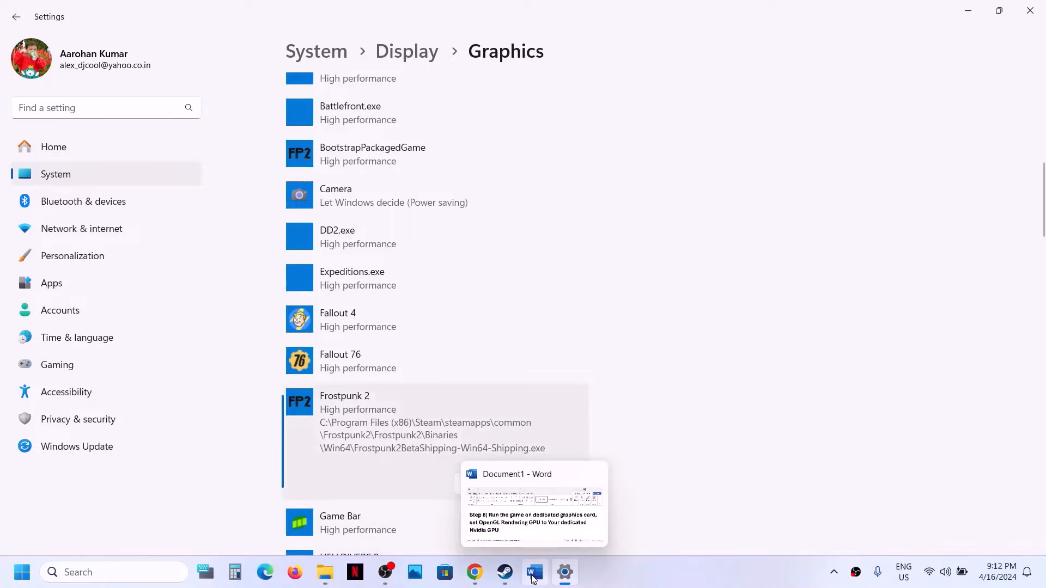
{"action": "left_click", "coordinate": [533, 576]}
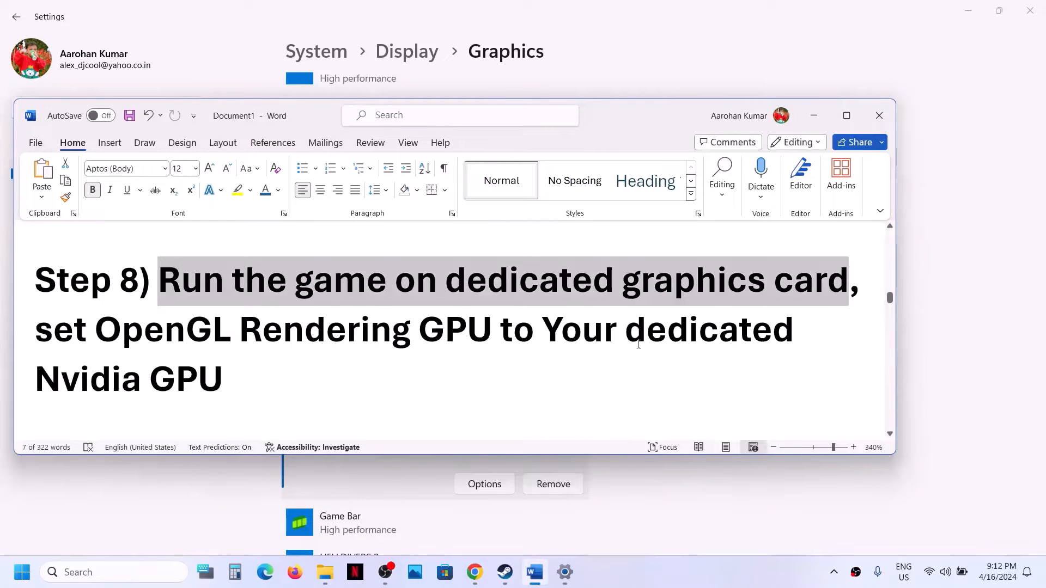
{"action": "key", "text": "super+d"}
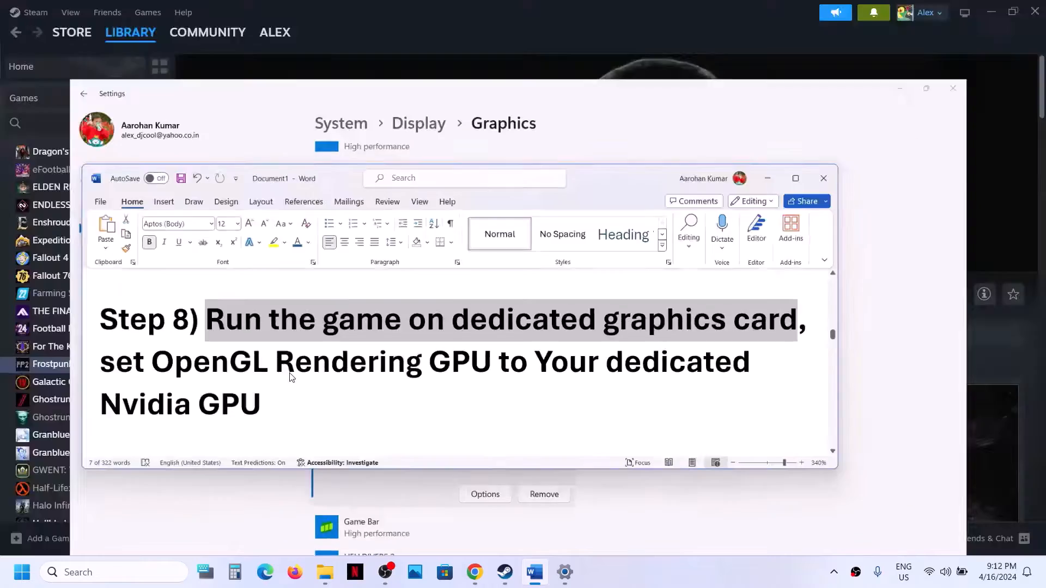
{"action": "right_click", "coordinate": [555, 246]}
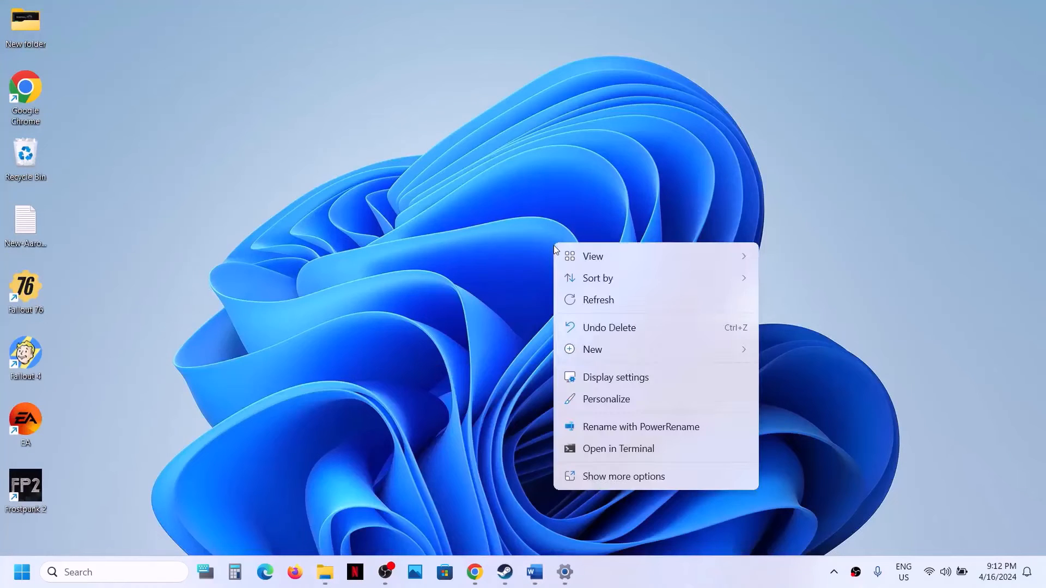
{"action": "left_click", "coordinate": [600, 482]}
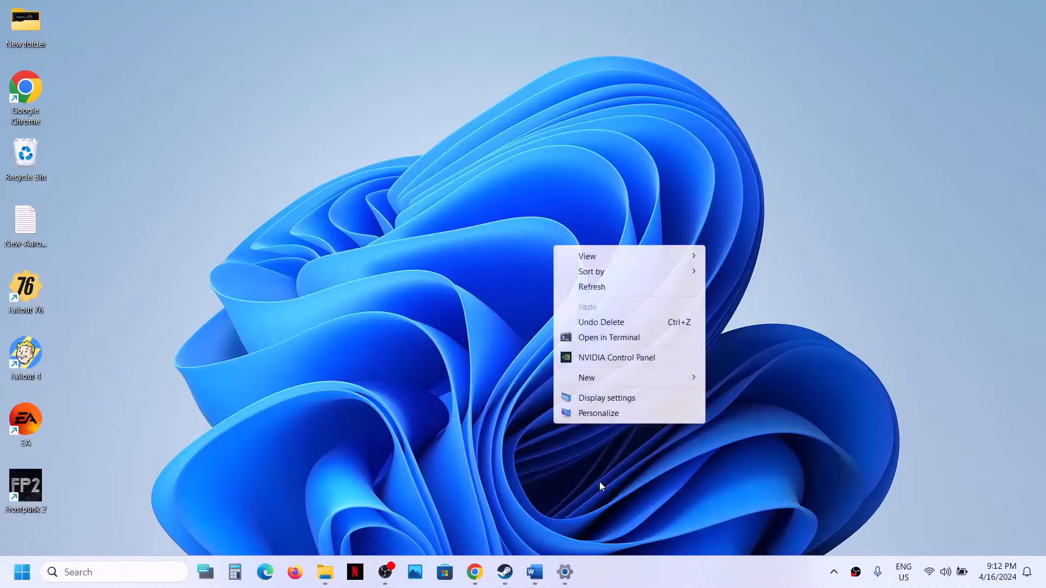
{"action": "left_click", "coordinate": [626, 359]}
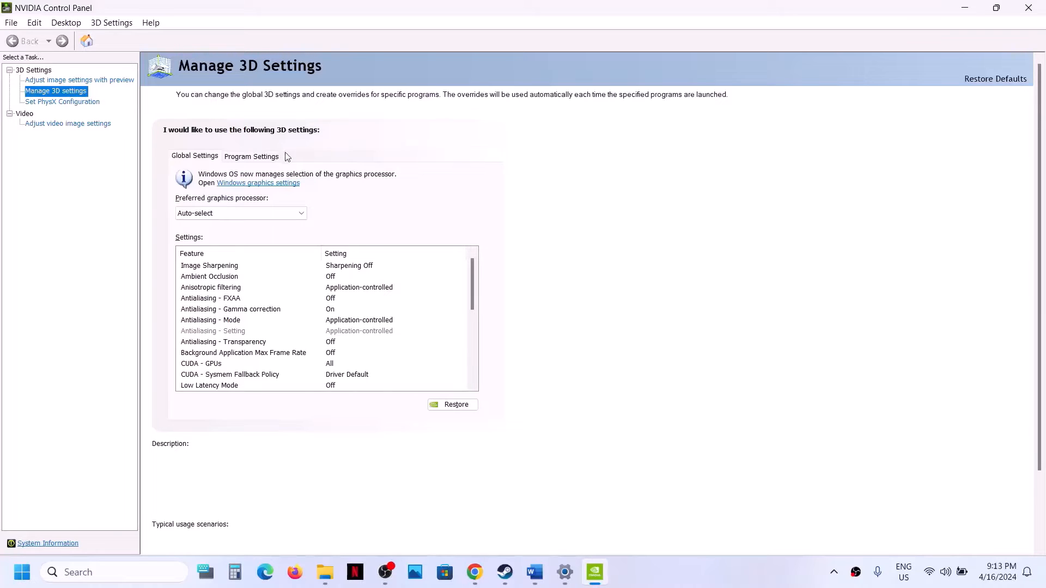
In the program-specific 3D settings, select Frostpunk 2 in the list of programs to add
{"action": "left_click", "coordinate": [262, 156]}
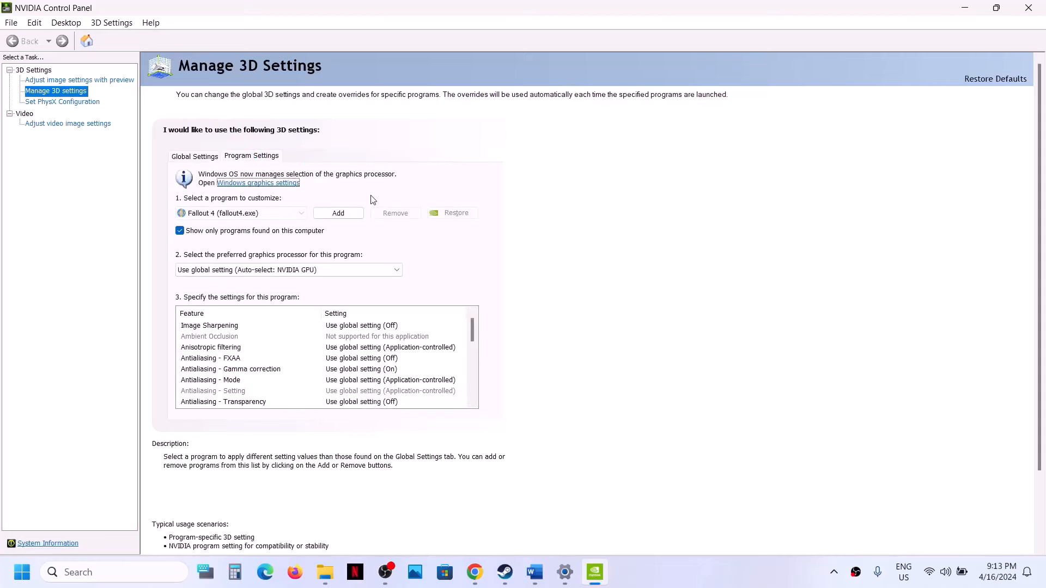
{"action": "left_click", "coordinate": [338, 213]}
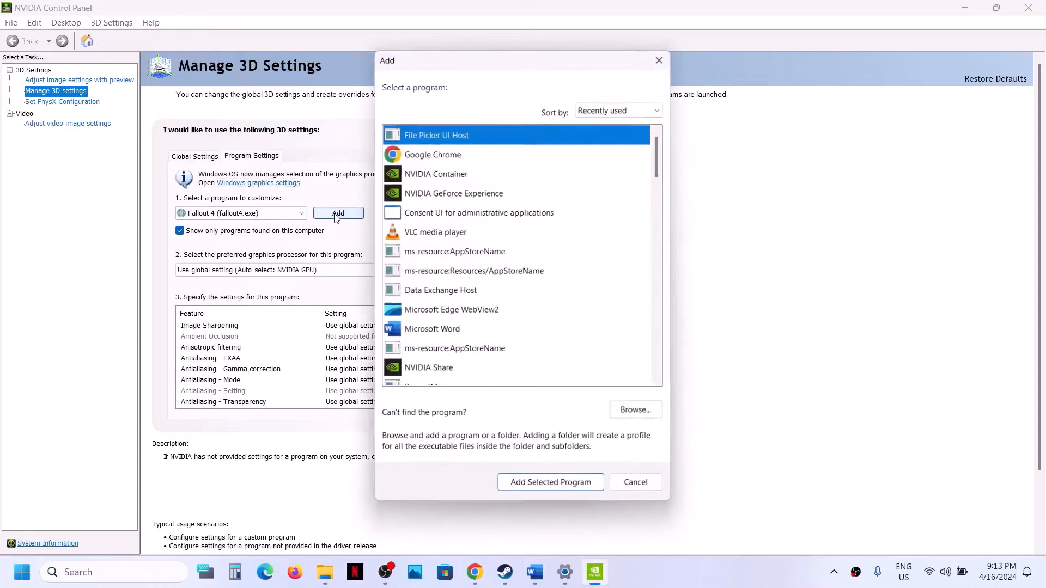
{"action": "scroll", "coordinate": [471, 290], "scroll_direction": "down", "scroll_amount": 1}
{"action": "scroll", "coordinate": [471, 291], "scroll_direction": "down", "scroll_amount": 3}
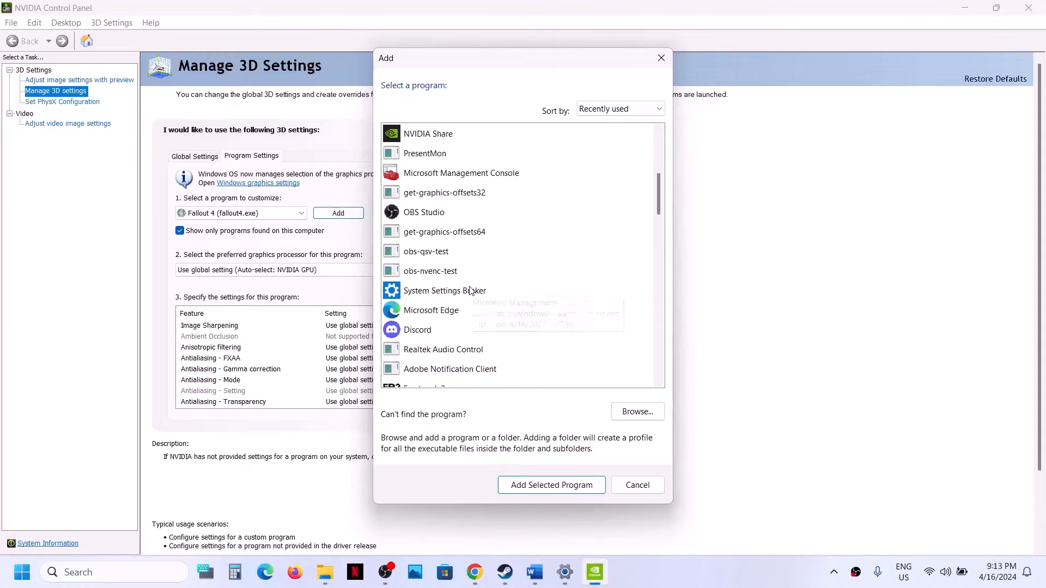
{"action": "scroll", "coordinate": [462, 286], "scroll_direction": "down", "scroll_amount": 4}
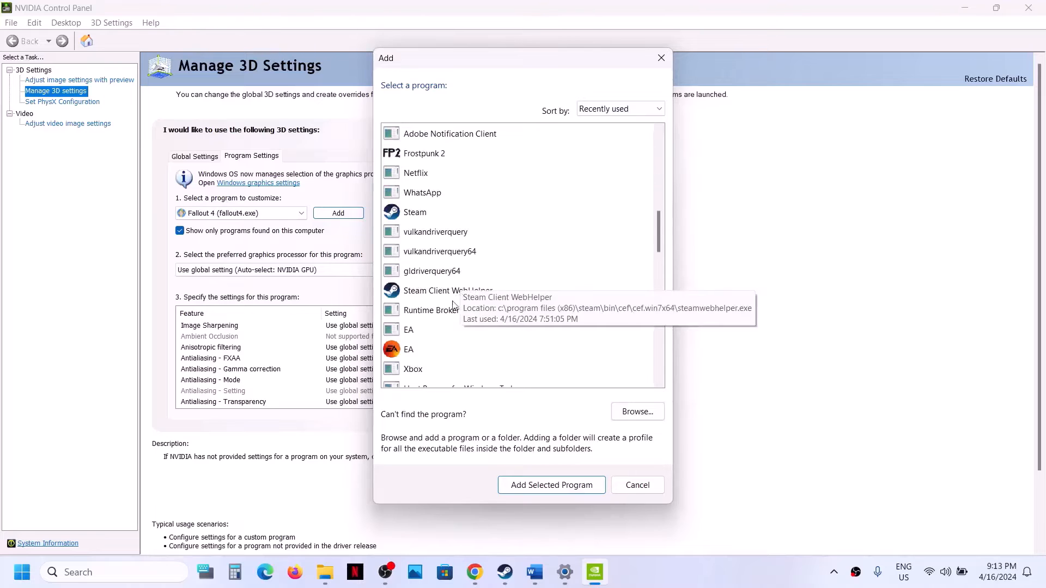
{"action": "left_click", "coordinate": [417, 158]}
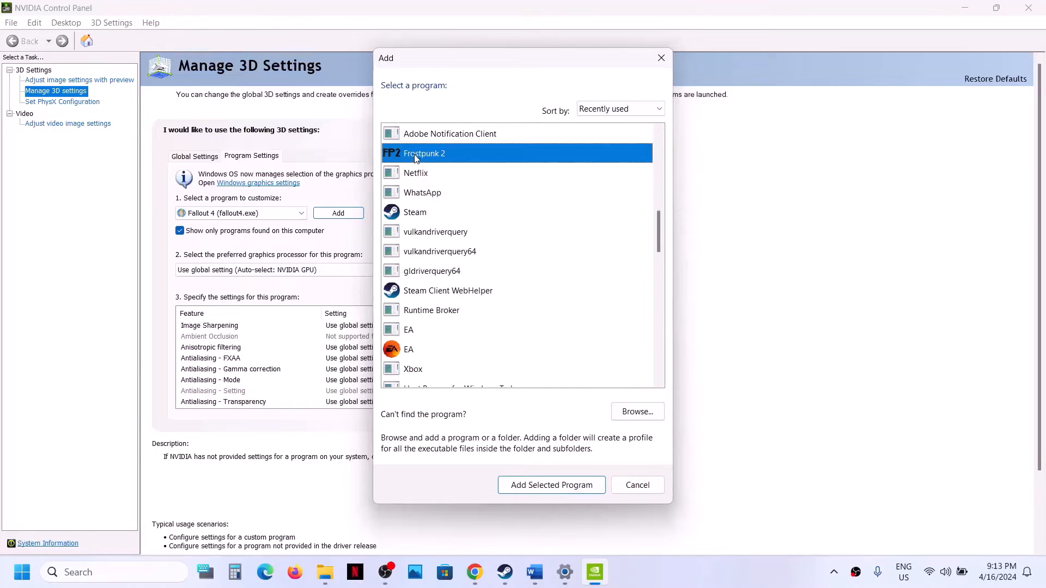
{"action": "left_click", "coordinate": [575, 487]}
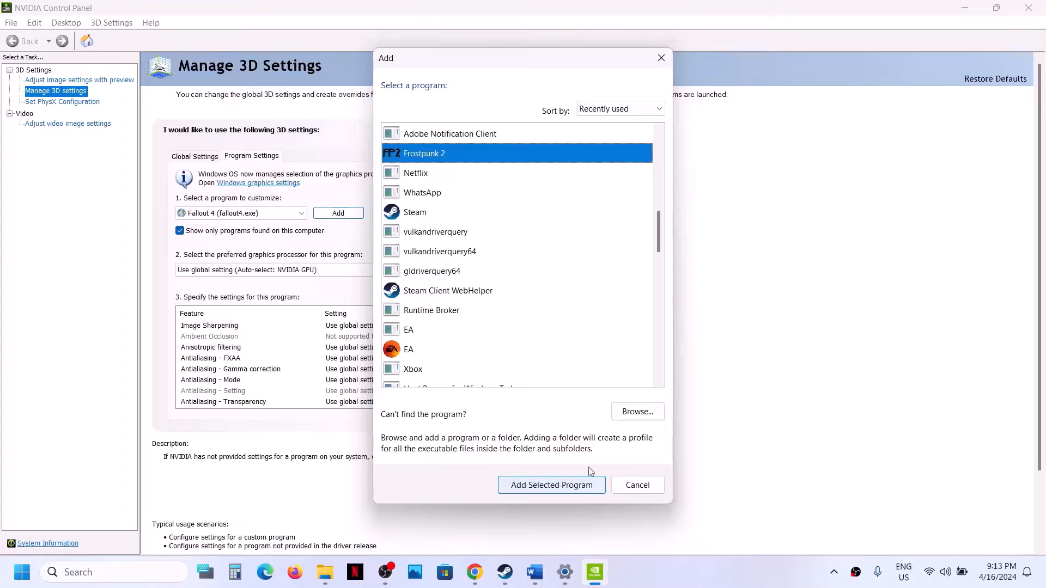
Browse for the game executable to add, going to the Steam folder in C:\Program Files (x86)
{"action": "left_click", "coordinate": [639, 413]}
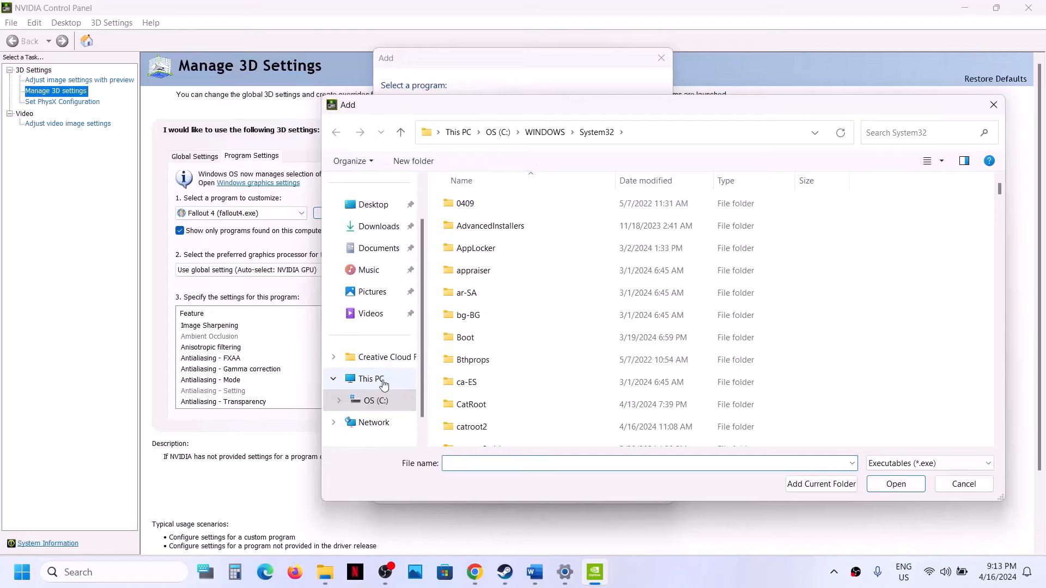
{"action": "left_click", "coordinate": [388, 379]}
{"action": "double_click", "coordinate": [524, 218]}
{"action": "scroll", "coordinate": [514, 351], "scroll_direction": "down", "scroll_amount": 2}
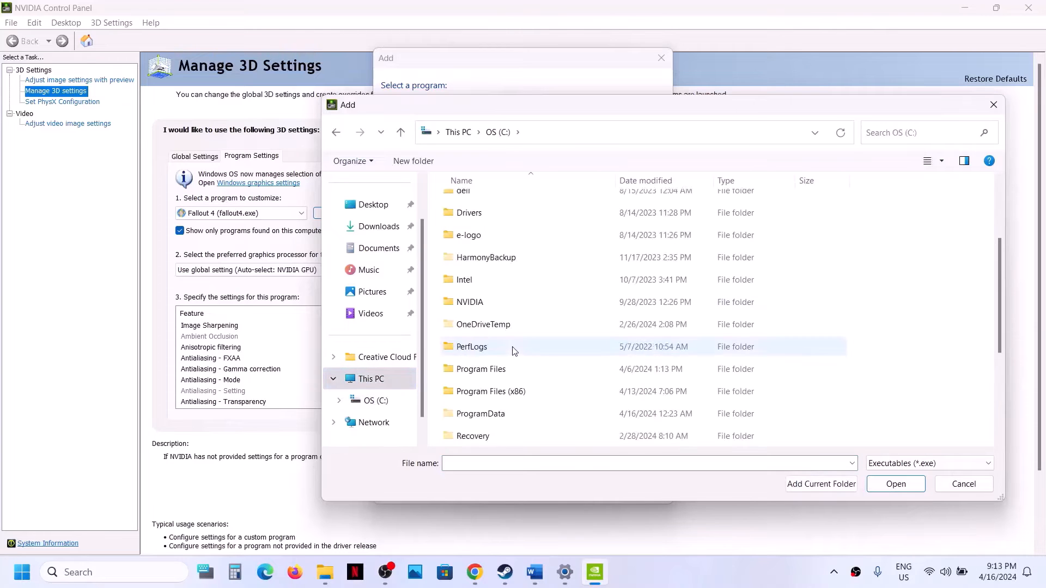
{"action": "double_click", "coordinate": [509, 391]}
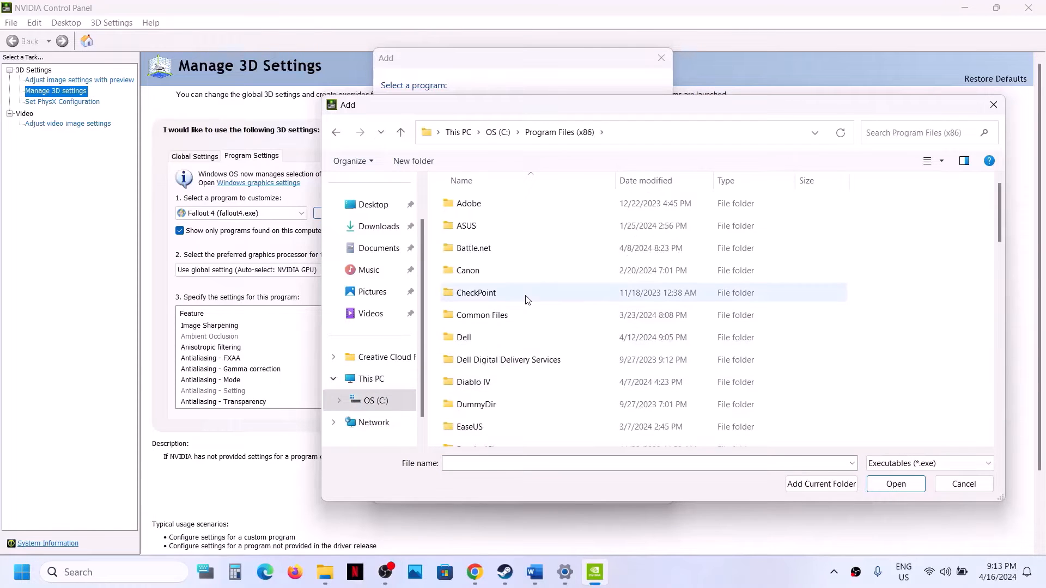
{"action": "scroll", "coordinate": [525, 297], "scroll_direction": "down", "scroll_amount": 5}
{"action": "scroll", "coordinate": [498, 327], "scroll_direction": "down", "scroll_amount": 2}
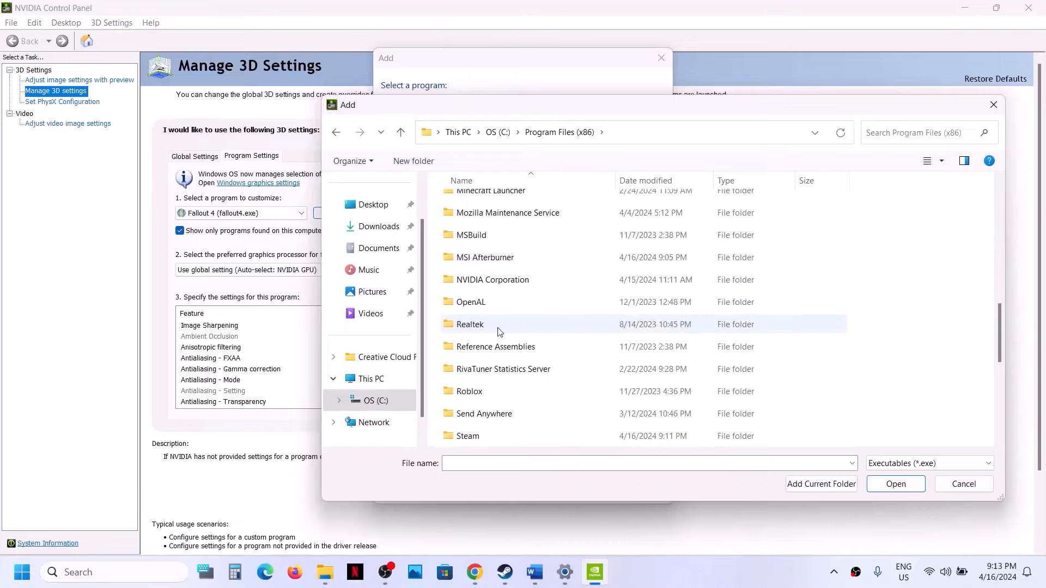
{"action": "scroll", "coordinate": [497, 343], "scroll_direction": "down", "scroll_amount": 2}
{"action": "double_click", "coordinate": [463, 302]}
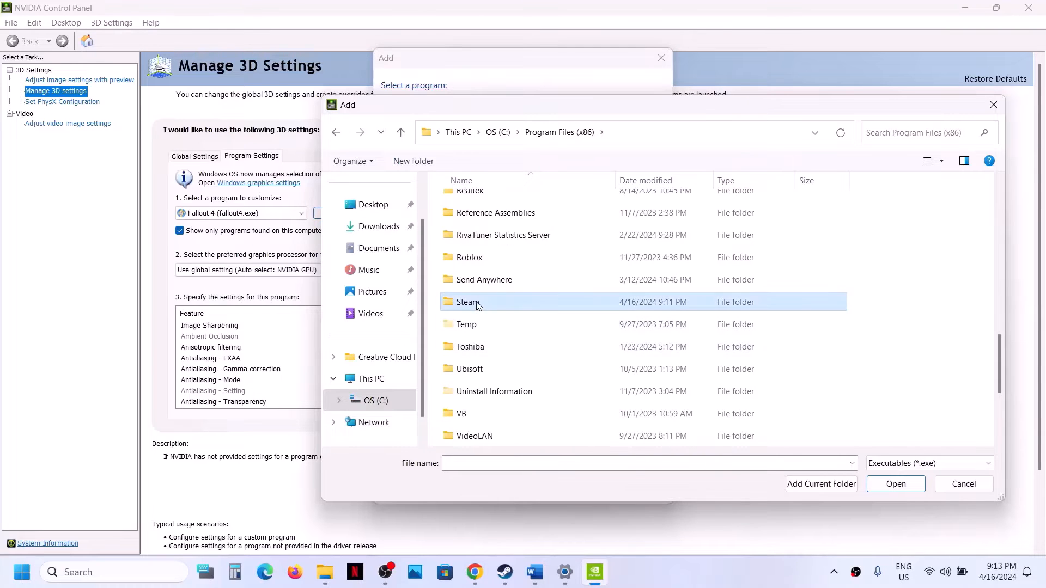
Add Frostpunk2BetaShipping from steamapps\common\Frostpunk2 as a program to customize
{"action": "scroll", "coordinate": [495, 328], "scroll_direction": "down", "scroll_amount": 1}
{"action": "scroll", "coordinate": [496, 392], "scroll_direction": "down", "scroll_amount": 5}
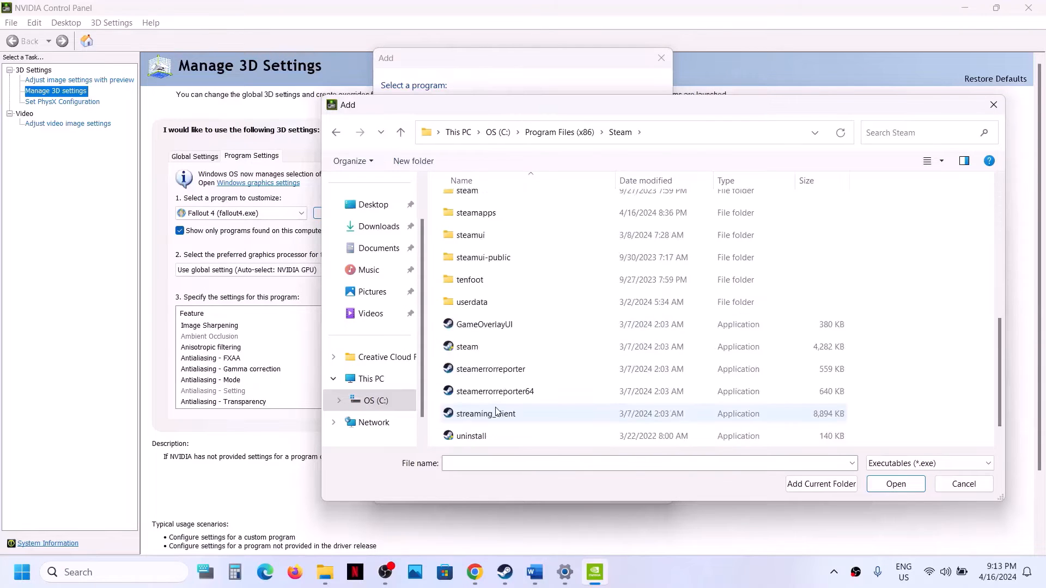
{"action": "double_click", "coordinate": [476, 213]}
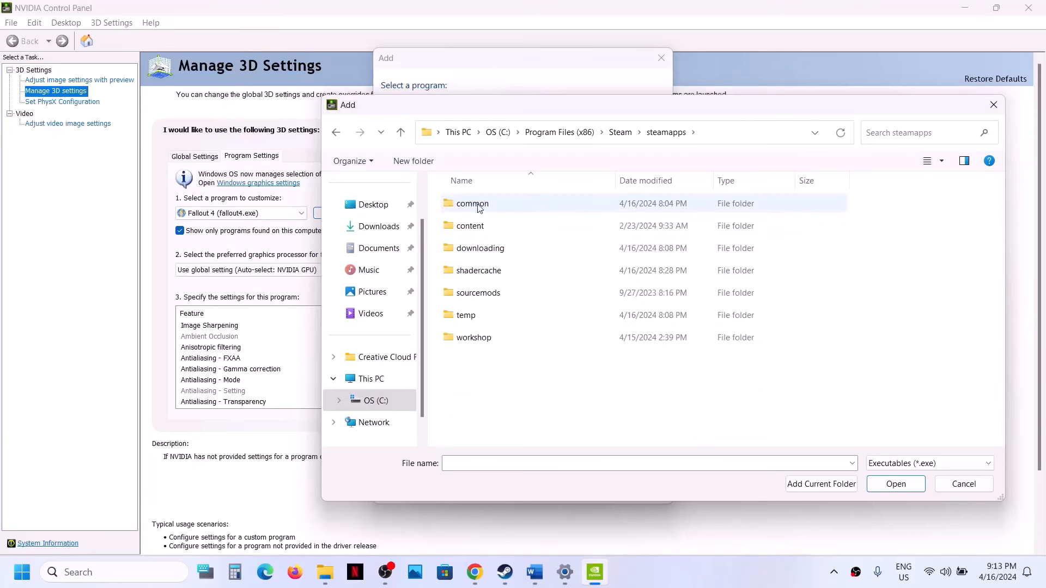
{"action": "double_click", "coordinate": [478, 204]}
{"action": "double_click", "coordinate": [483, 248]}
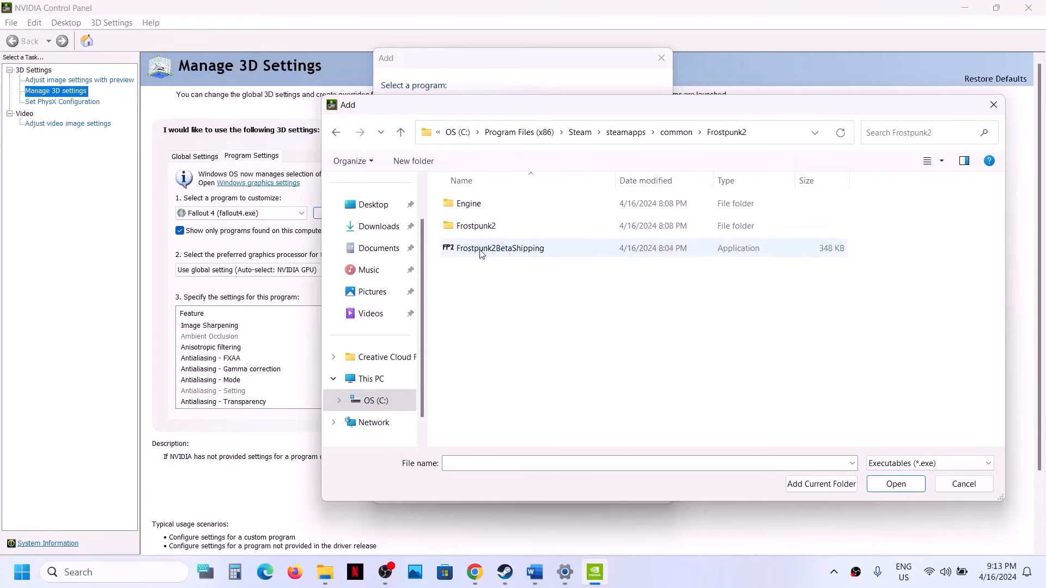
{"action": "left_click", "coordinate": [486, 251]}
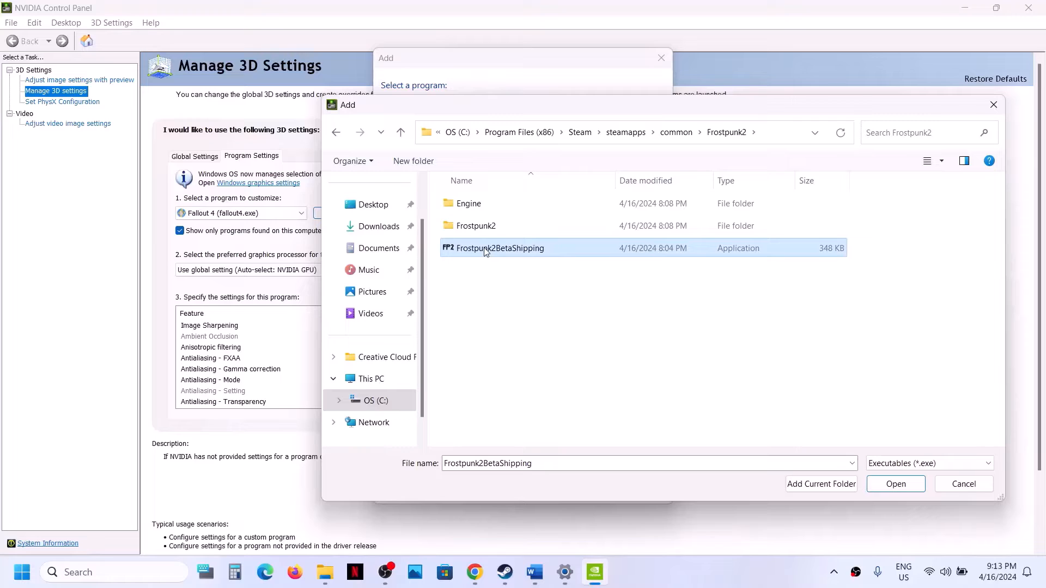
{"action": "left_click", "coordinate": [885, 491]}
{"action": "left_click", "coordinate": [888, 491]}
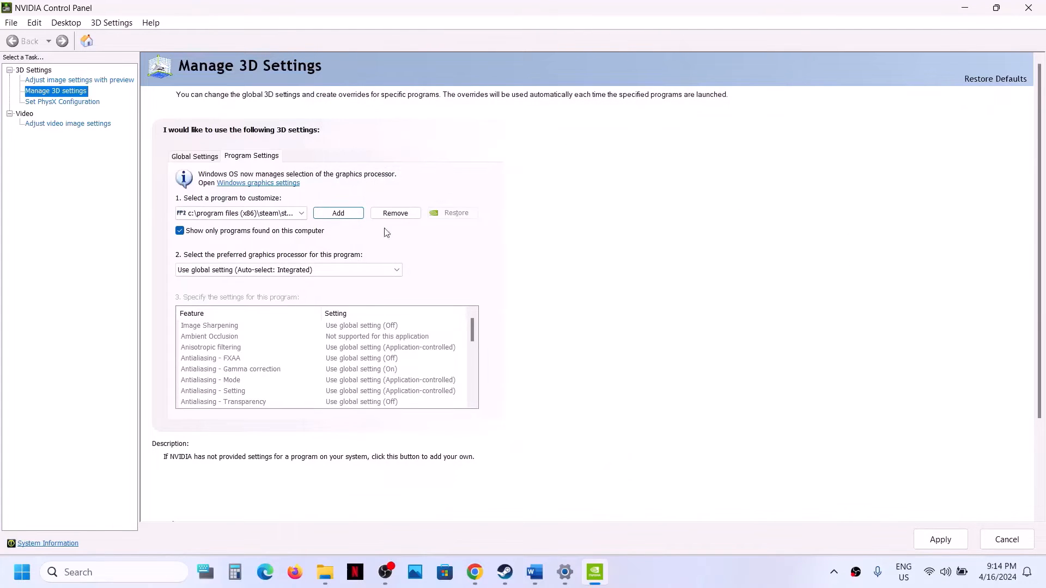
Set Frostpunk2BetaShipping to the High-performance NVIDIA processor with NVIDIA GeForce RTX 3050 Laptop GPU for OpenGL rendering, and apply
{"action": "left_click", "coordinate": [301, 273]}
{"action": "left_click", "coordinate": [245, 293]}
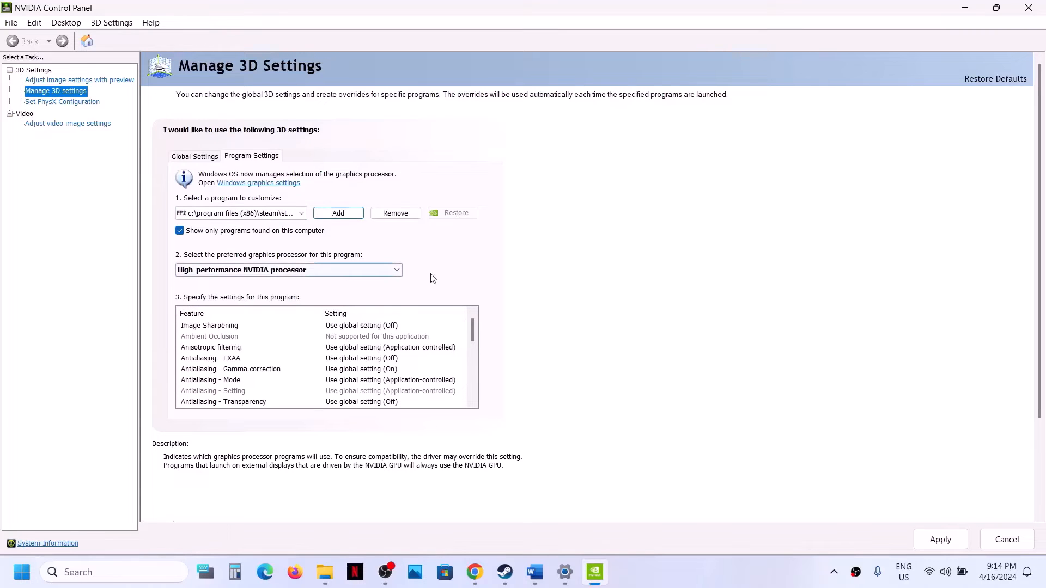
{"action": "left_click", "coordinate": [311, 371]}
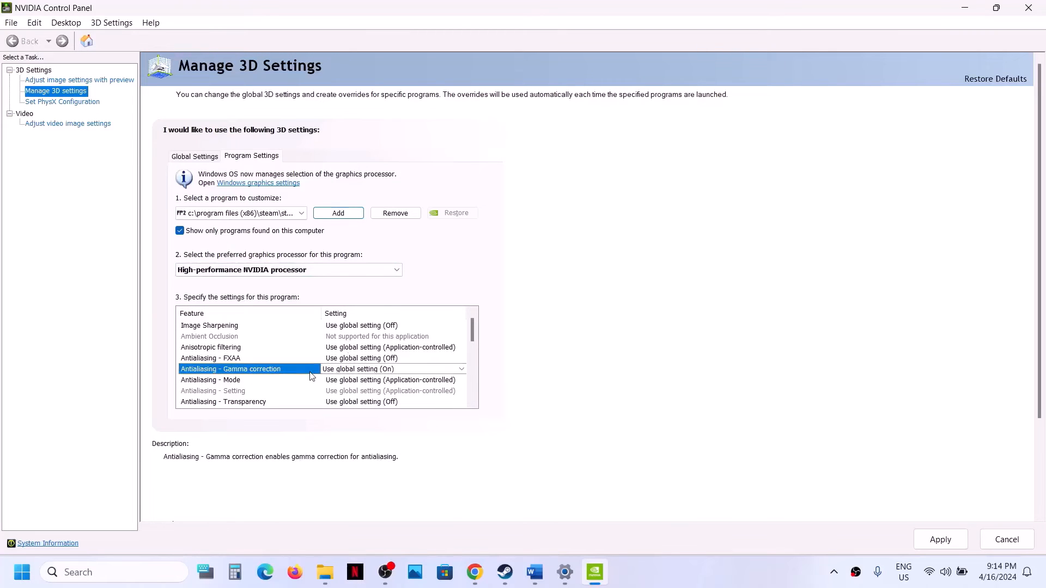
{"action": "scroll", "coordinate": [311, 376], "scroll_direction": "down", "scroll_amount": 5}
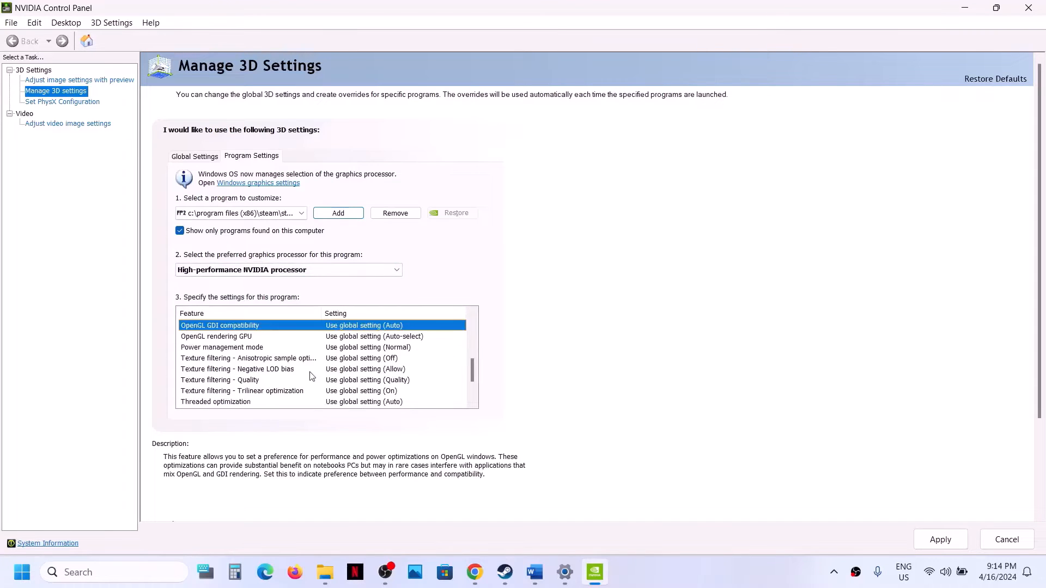
{"action": "left_click", "coordinate": [213, 338]}
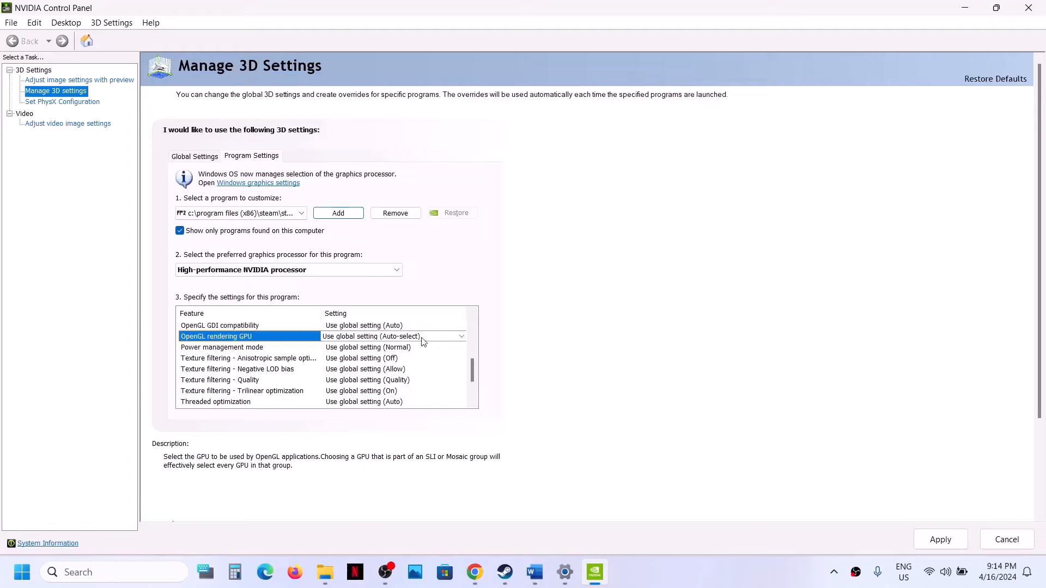
{"action": "left_click", "coordinate": [442, 336]}
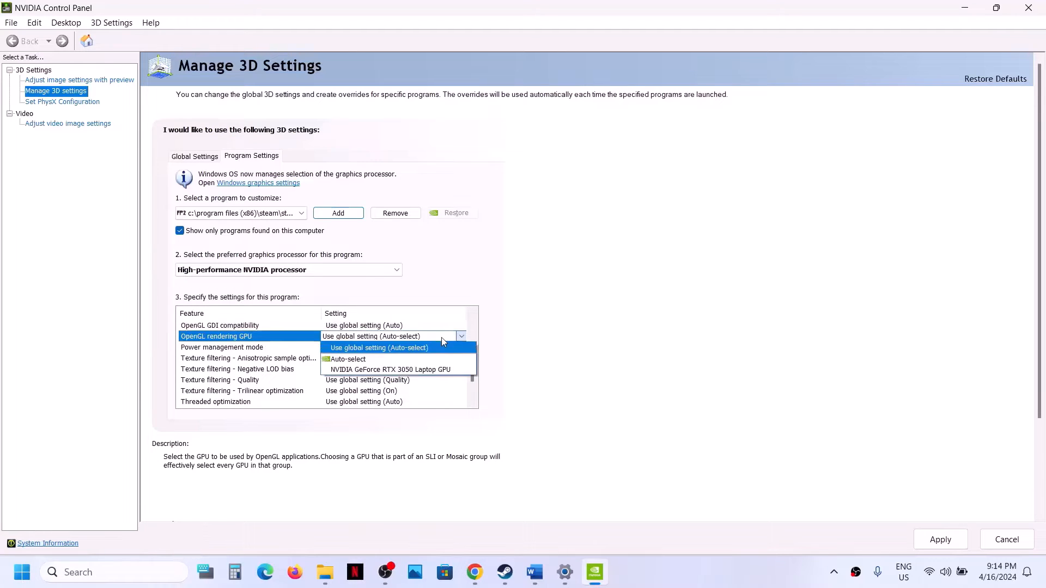
{"action": "left_click", "coordinate": [372, 371]}
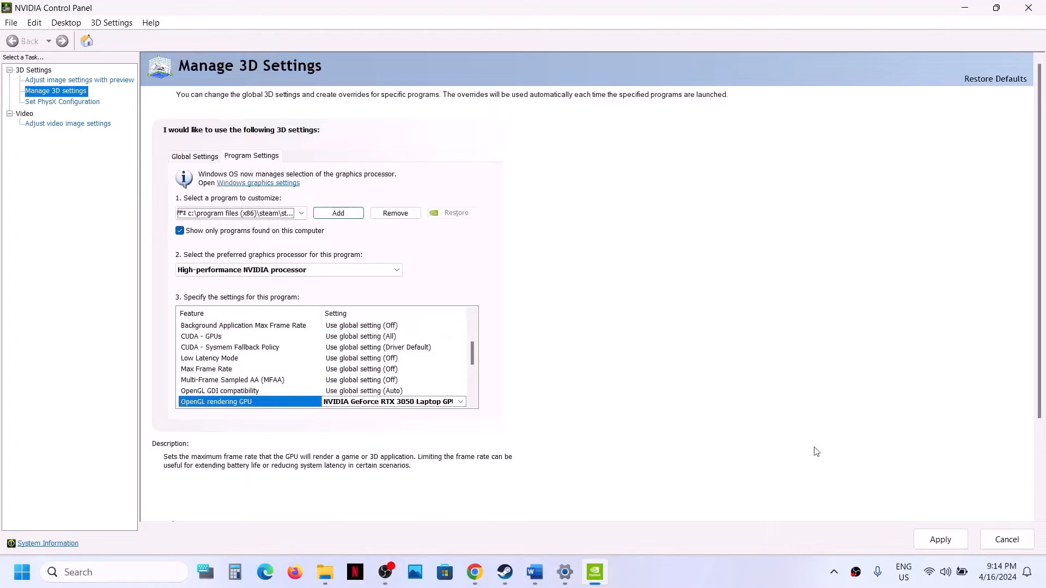
{"action": "left_click", "coordinate": [939, 544]}
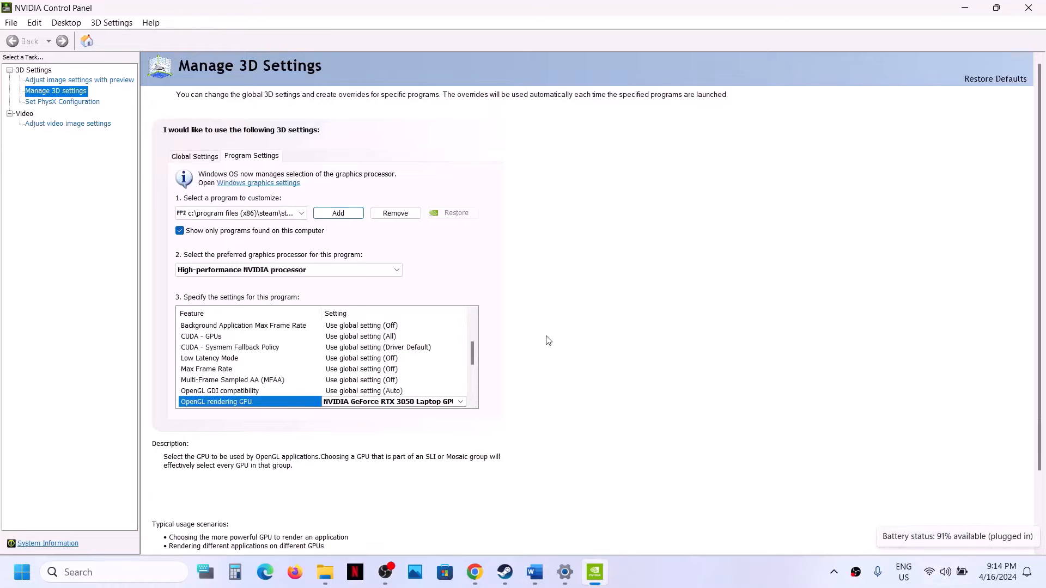
Add Frostpunk2BetaShipping-Win64-Shipping from the game's Frostpunk2\Binaries\Win64 folder to the customized 3D programs
{"action": "left_click", "coordinate": [339, 213]}
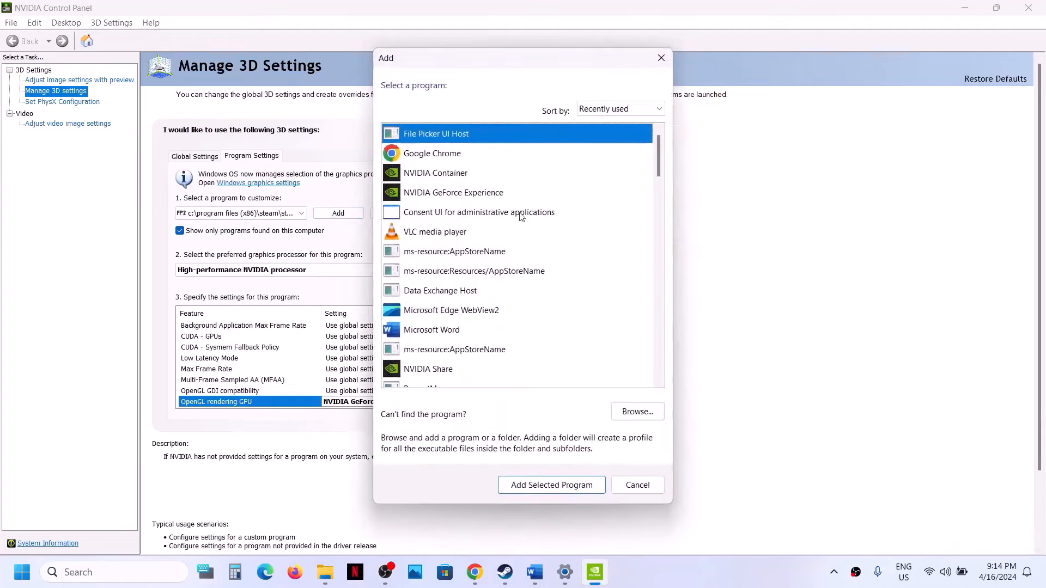
{"action": "left_click", "coordinate": [634, 417]}
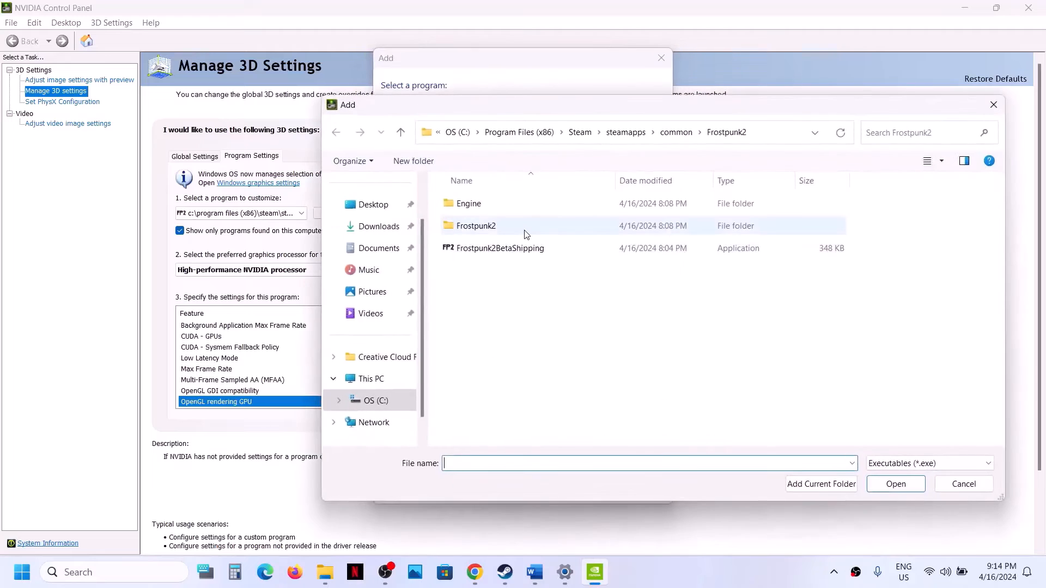
{"action": "double_click", "coordinate": [490, 231]}
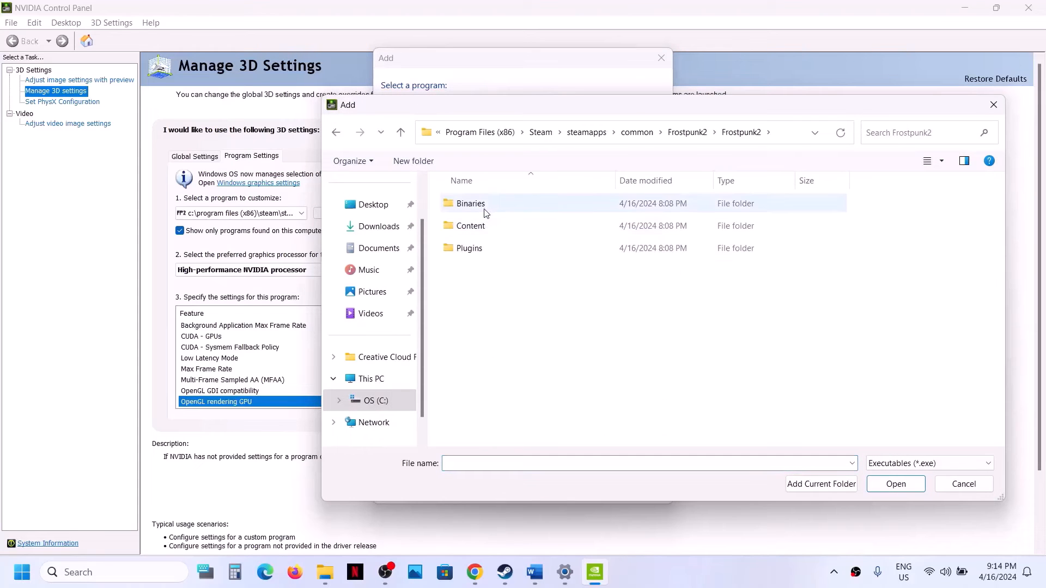
{"action": "double_click", "coordinate": [484, 209]}
{"action": "double_click", "coordinate": [485, 212]}
{"action": "left_click", "coordinate": [504, 227]}
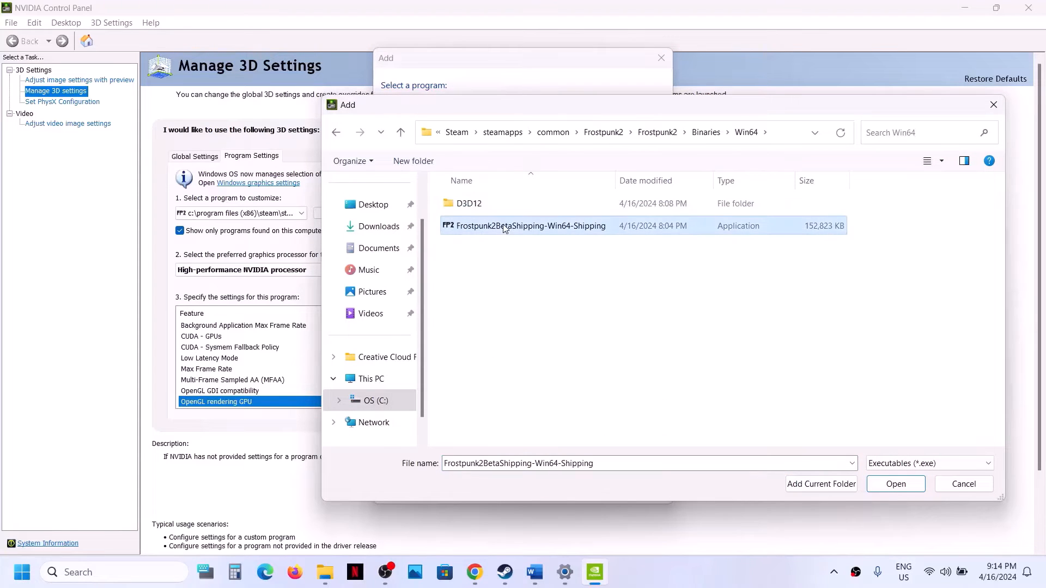
{"action": "left_click", "coordinate": [879, 483]}
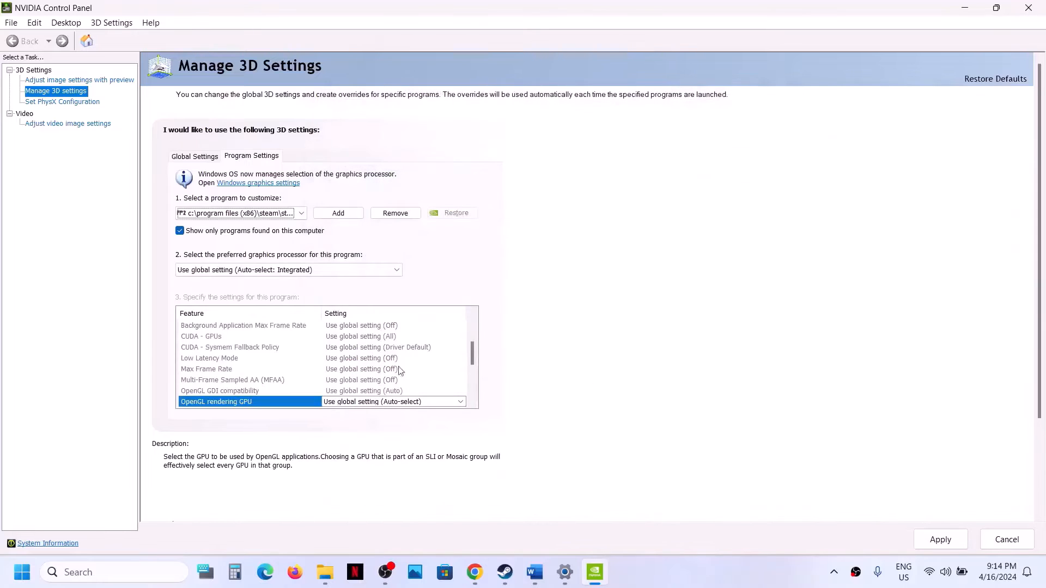
Apply the High-performance NVIDIA processor and GeForce RTX 3050 Laptop OpenGL rendering GPU to the Win64-Shipping program, and close the NVIDIA Control Panel
{"action": "left_click", "coordinate": [280, 271]}
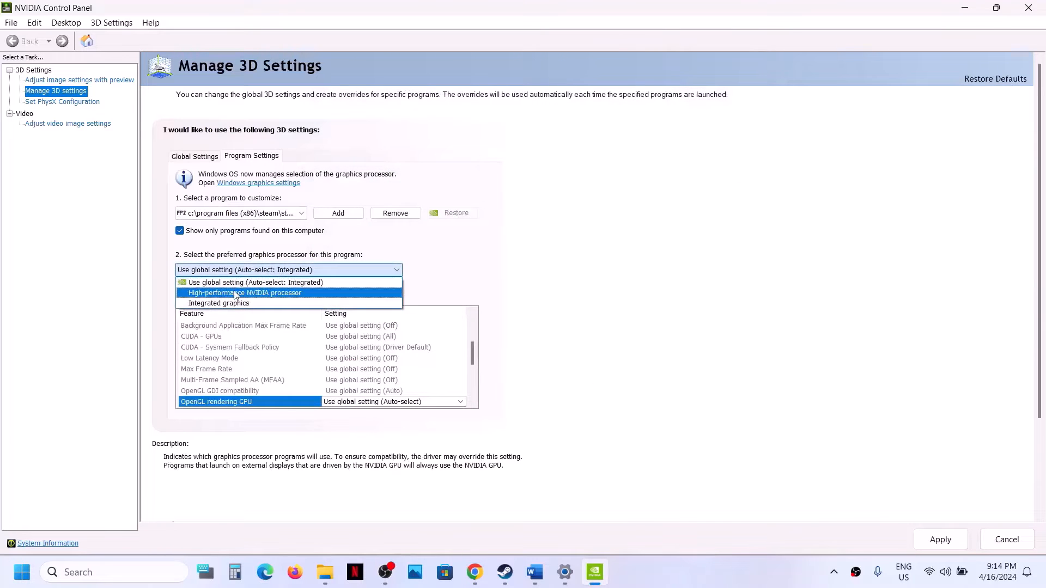
{"action": "left_click", "coordinate": [376, 290]}
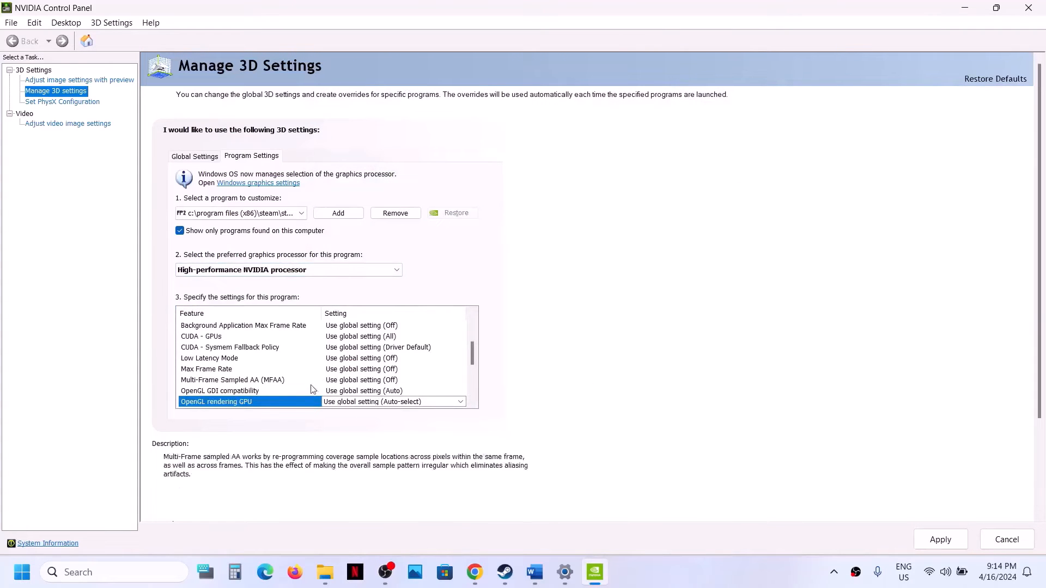
{"action": "scroll", "coordinate": [382, 376], "scroll_direction": "down", "scroll_amount": 1}
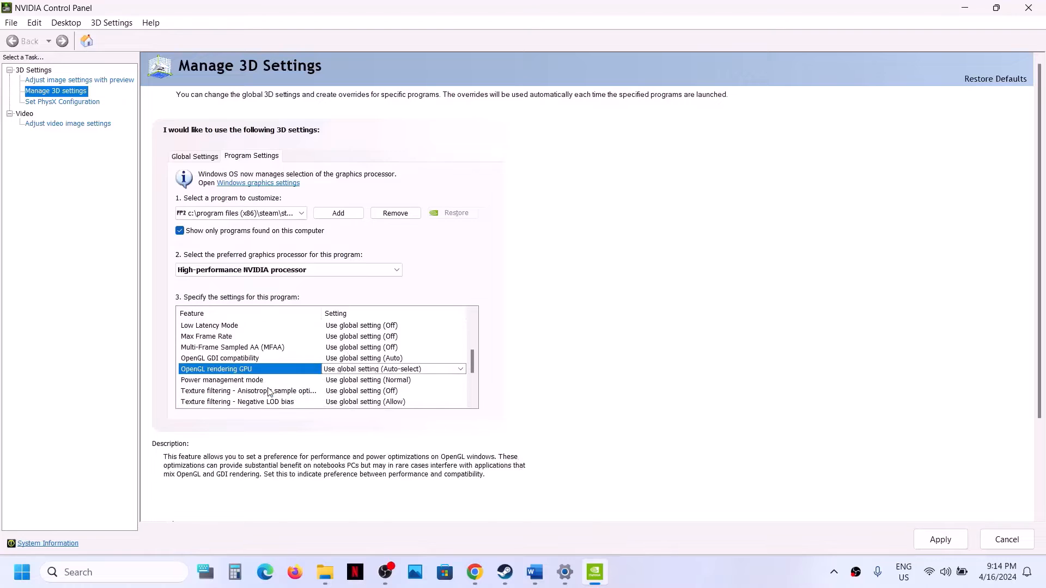
{"action": "left_click", "coordinate": [433, 371]}
{"action": "left_click", "coordinate": [413, 403]}
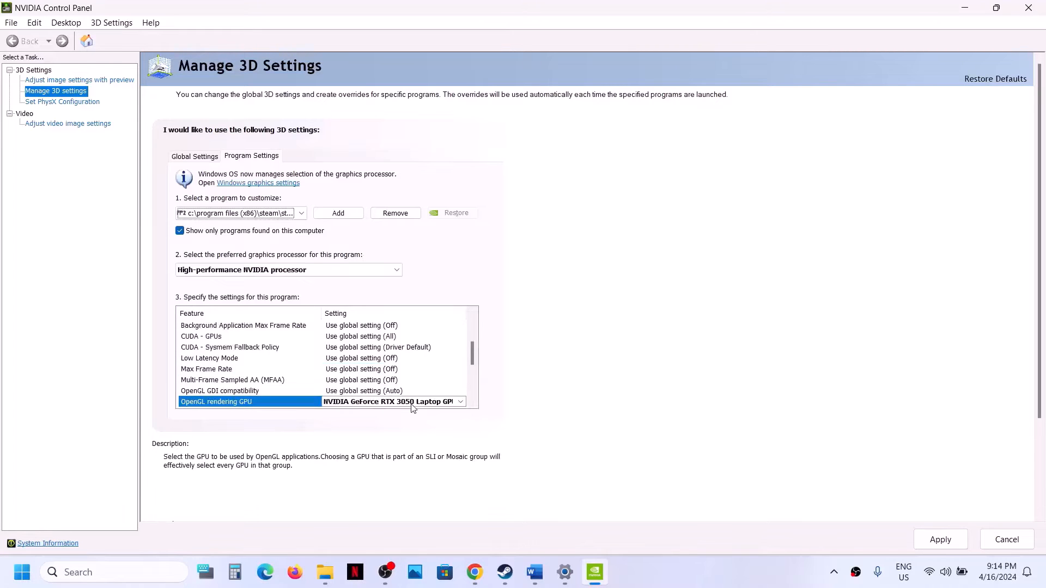
{"action": "left_click", "coordinate": [925, 541]}
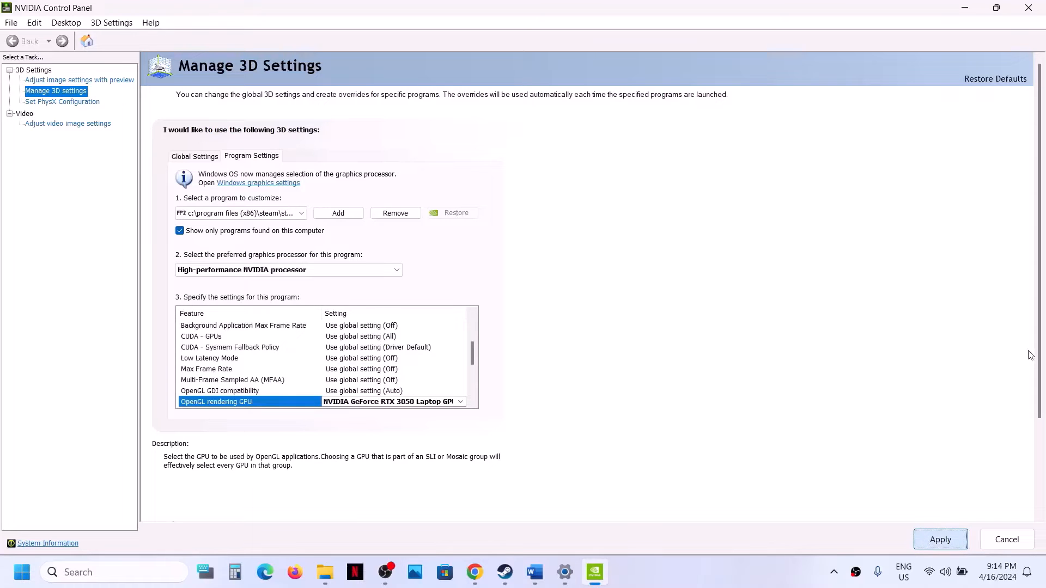
{"action": "left_click", "coordinate": [1029, 7]}
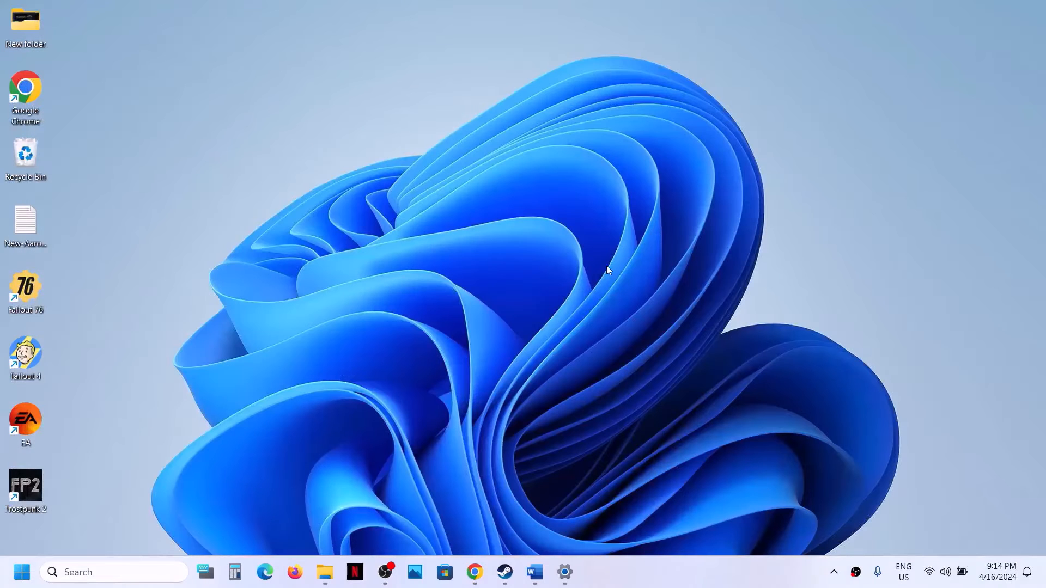
Switch to the Word document and read the Step 9 instruction
{"action": "left_click", "coordinate": [534, 572]}
{"action": "scroll", "coordinate": [356, 354], "scroll_direction": "down", "scroll_amount": 2}
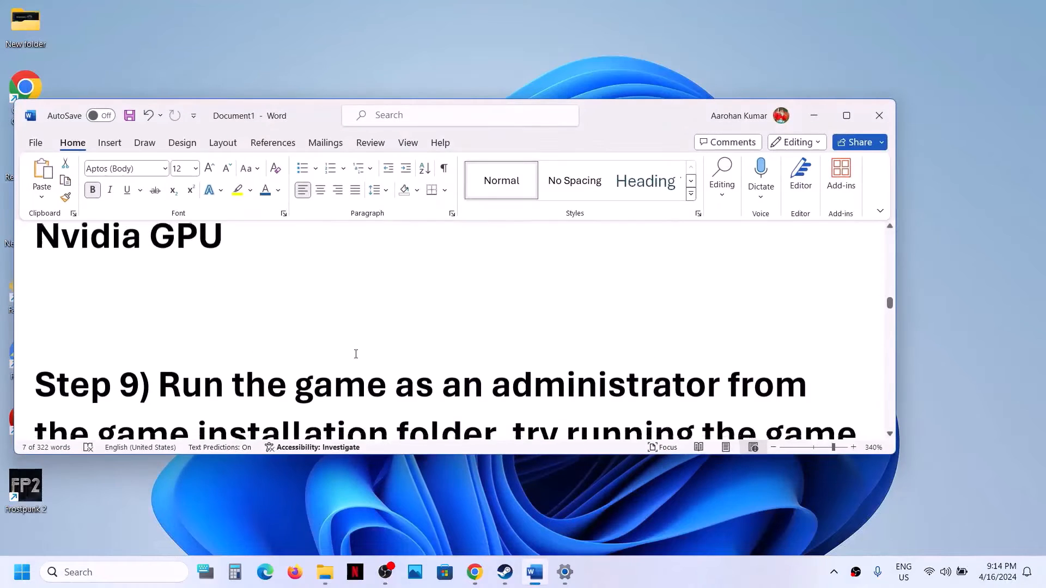
{"action": "scroll", "coordinate": [356, 354], "scroll_direction": "down", "scroll_amount": 2}
{"action": "left_click_drag", "start_coordinate": [169, 298], "coordinate": [483, 349]}
Switch to Steam and open Frostpunk 2's local installation folder from the library
{"action": "left_click", "coordinate": [506, 573]}
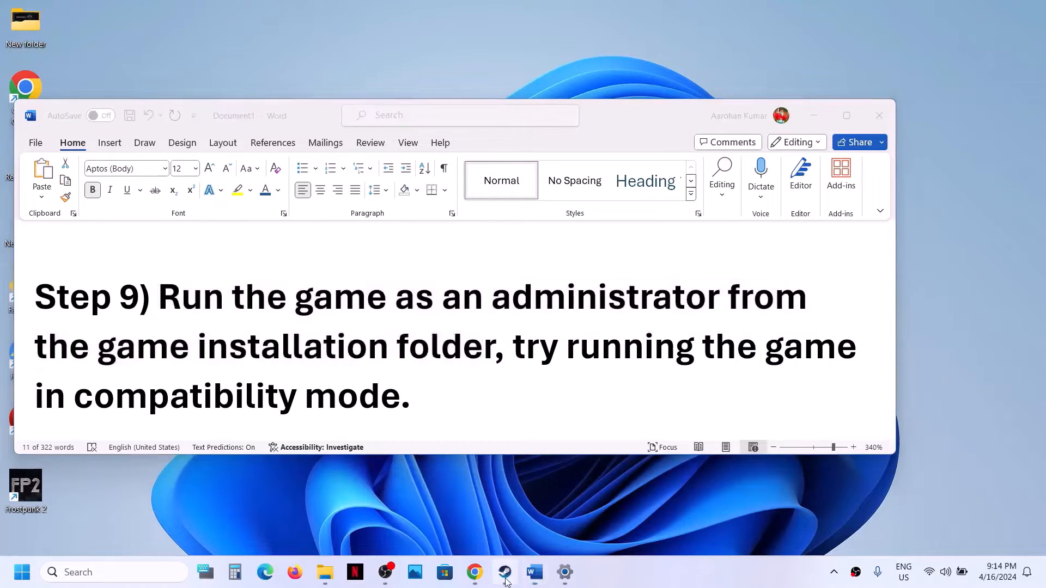
{"action": "right_click", "coordinate": [64, 363]}
{"action": "mouse_move", "coordinate": [98, 441]}
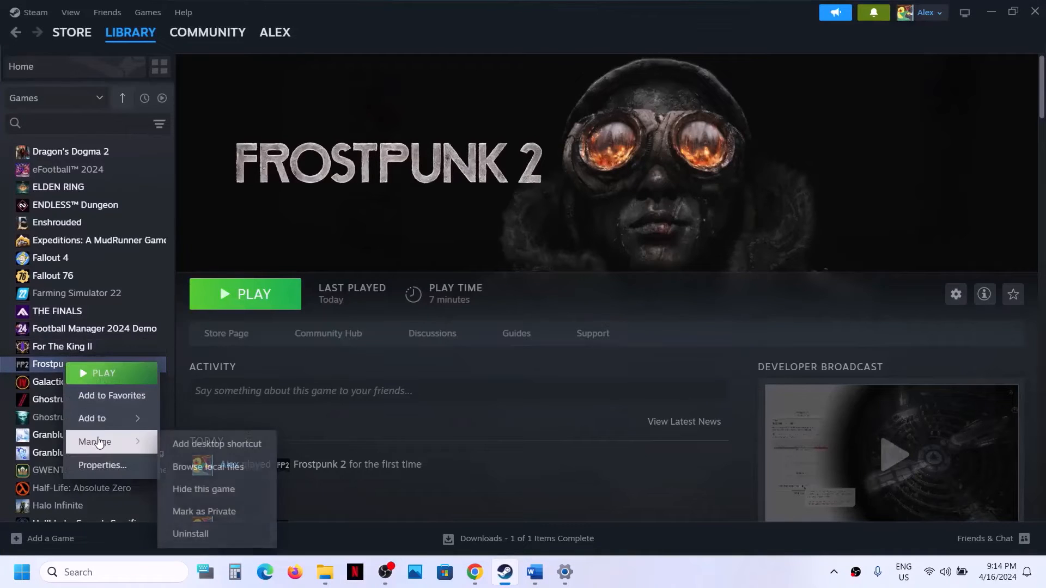
{"action": "left_click", "coordinate": [218, 468]}
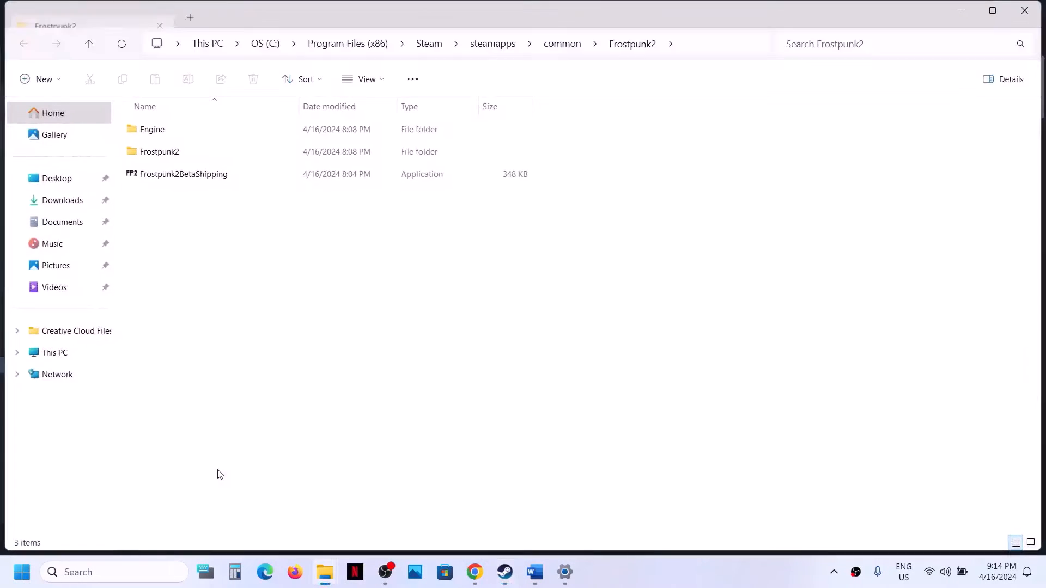
In the compatibility properties of Frostpunk2BetaShipping, enable running the program as an administrator and apply it
{"action": "right_click", "coordinate": [181, 179]}
{"action": "left_click", "coordinate": [253, 358]}
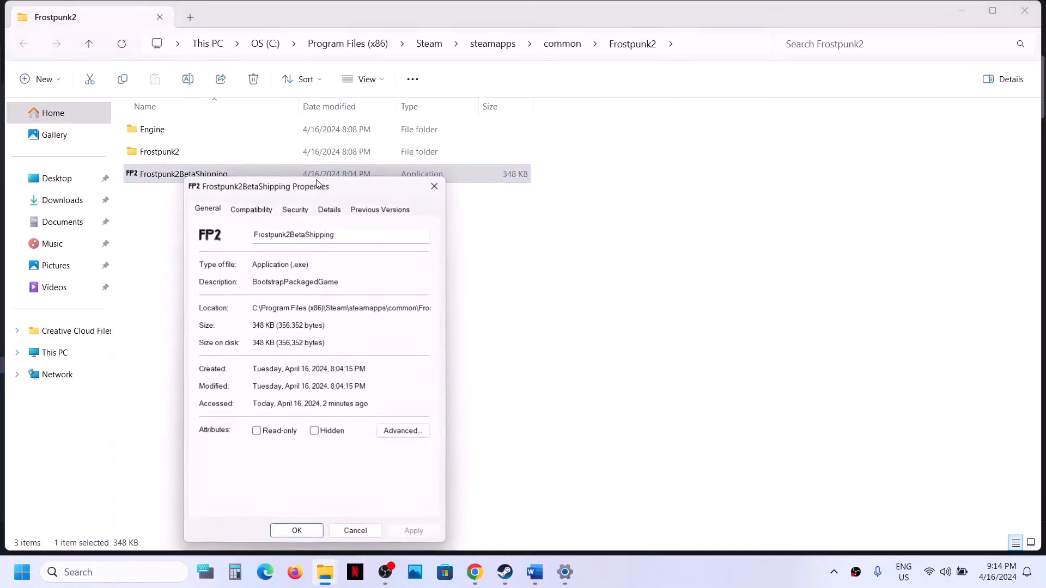
{"action": "left_click", "coordinate": [247, 212]}
{"action": "left_click_drag", "start_coordinate": [298, 194], "coordinate": [372, 104]}
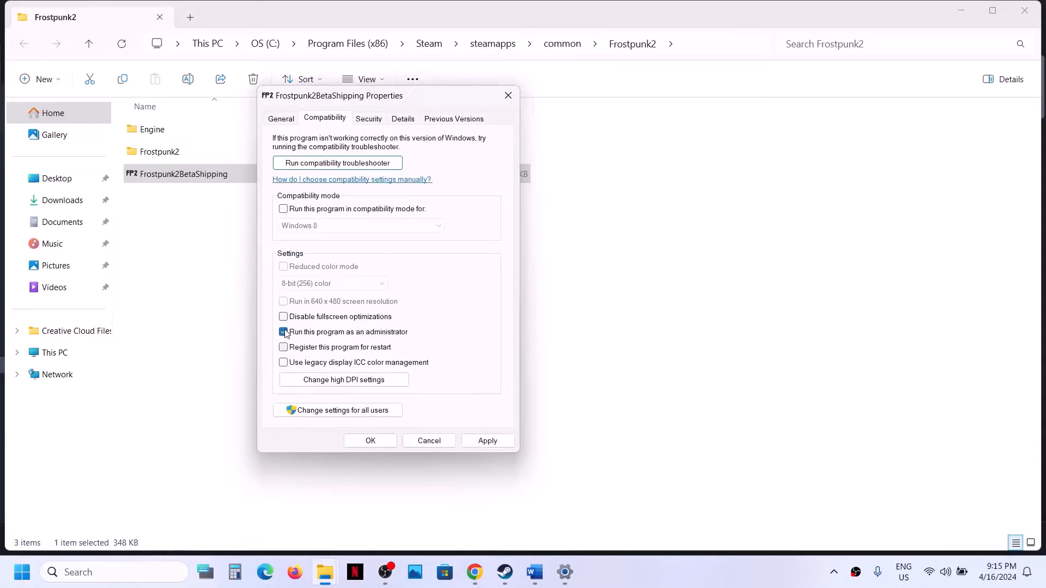
{"action": "left_click", "coordinate": [486, 441]}
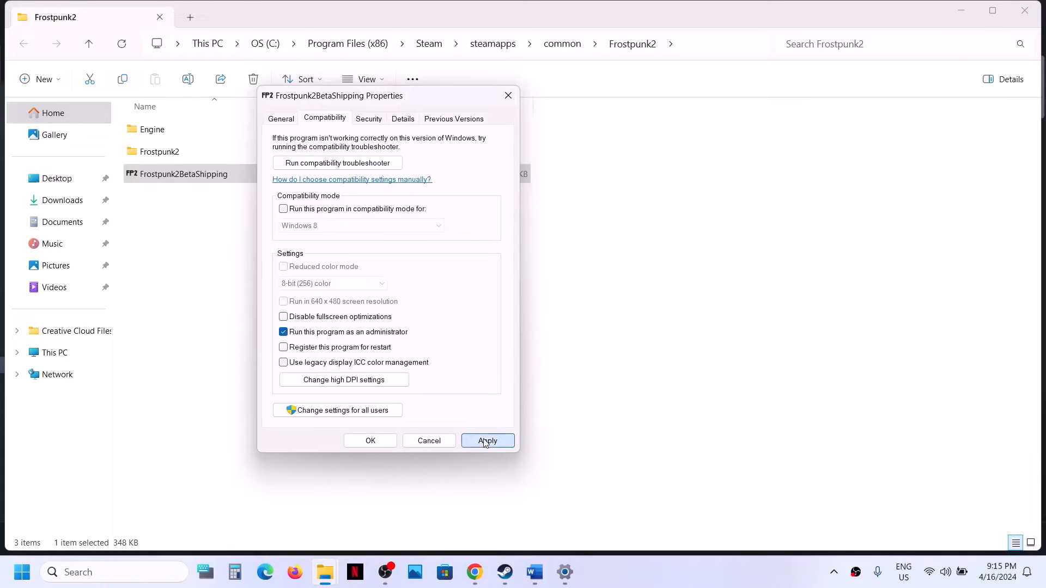
Enable compatibility mode for Windows 8 on the Frostpunk2BetaShipping application and apply it
{"action": "left_click", "coordinate": [384, 442]}
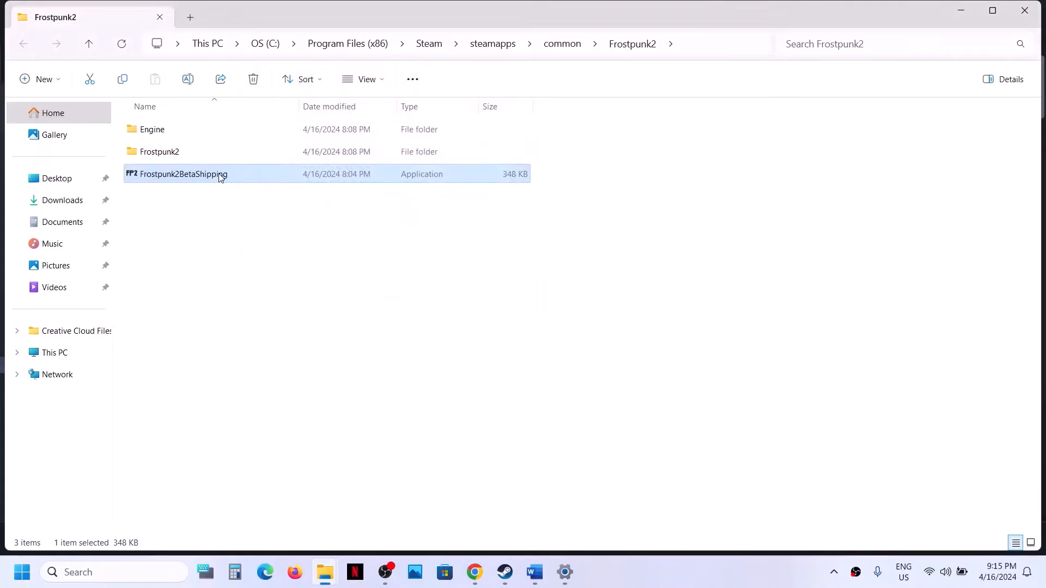
{"action": "right_click", "coordinate": [219, 177]}
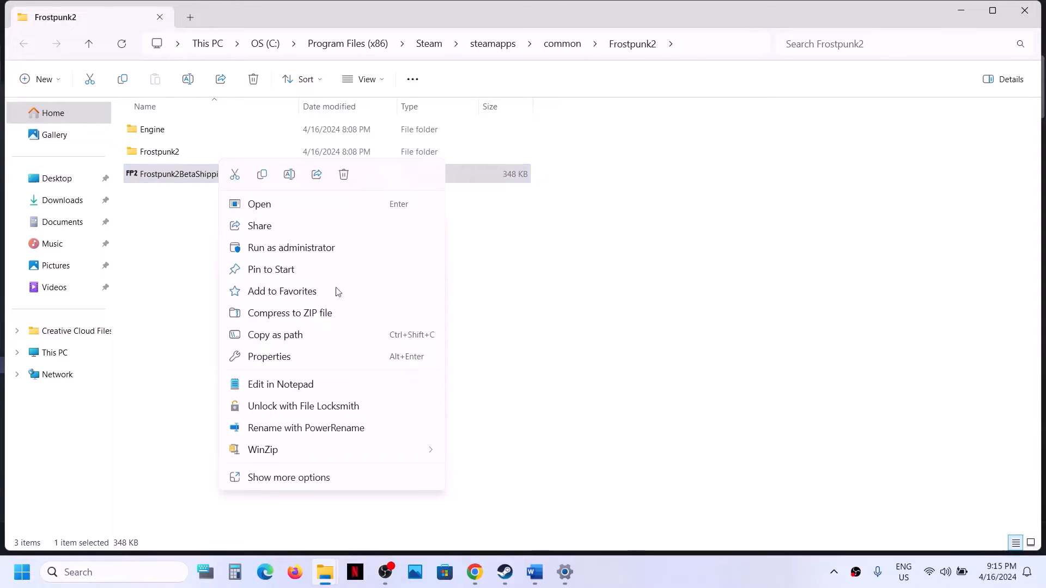
{"action": "left_click", "coordinate": [279, 363]}
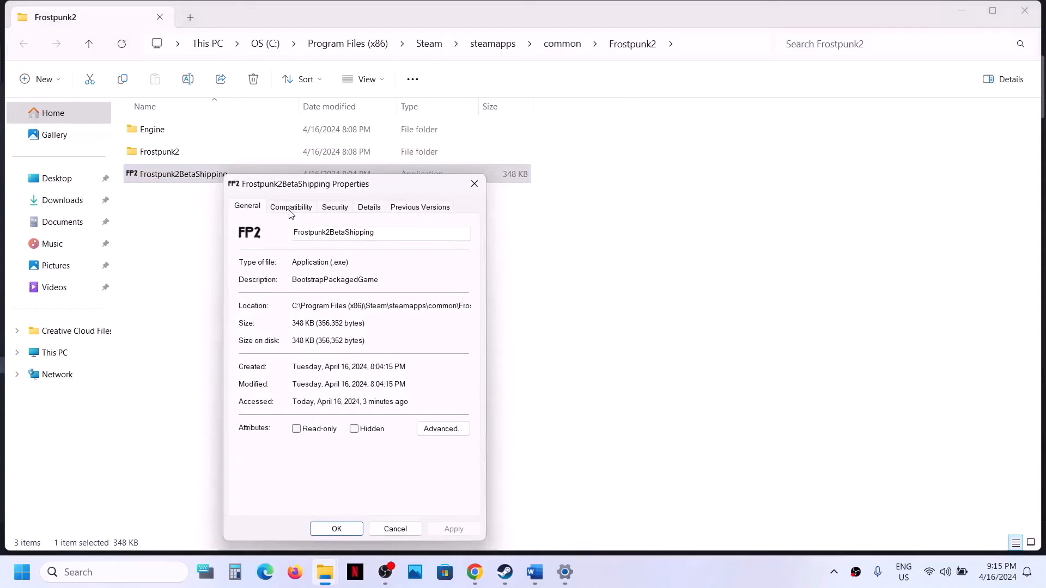
{"action": "left_click", "coordinate": [291, 209]}
{"action": "left_click", "coordinate": [250, 297]}
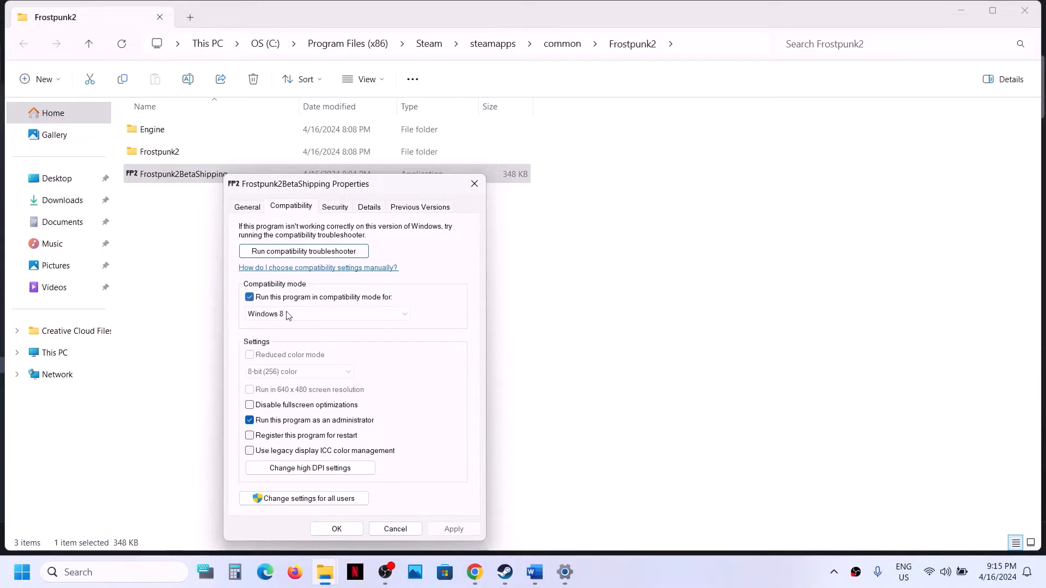
{"action": "left_click", "coordinate": [453, 529]}
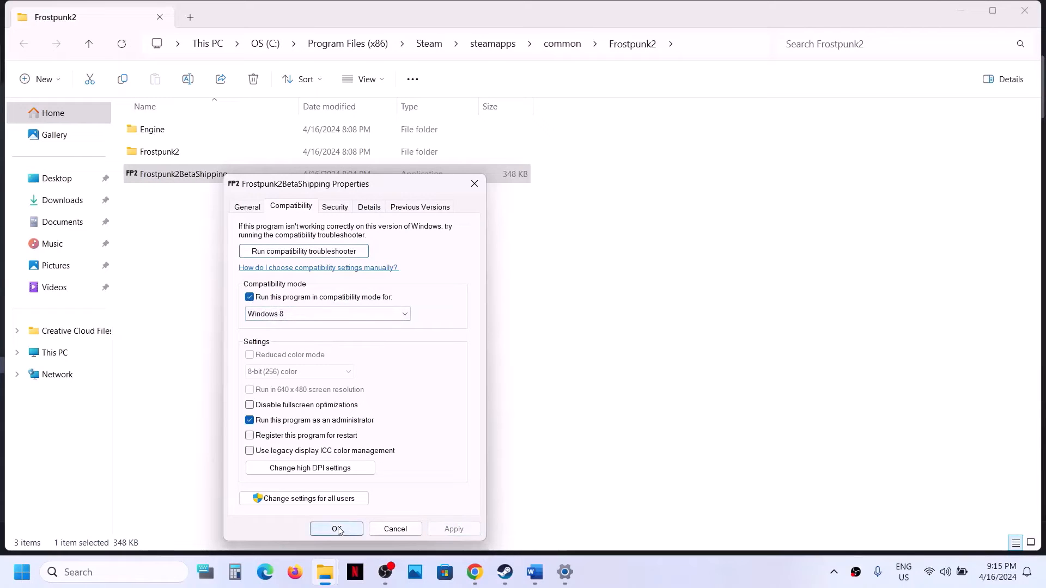
{"action": "left_click", "coordinate": [337, 529]}
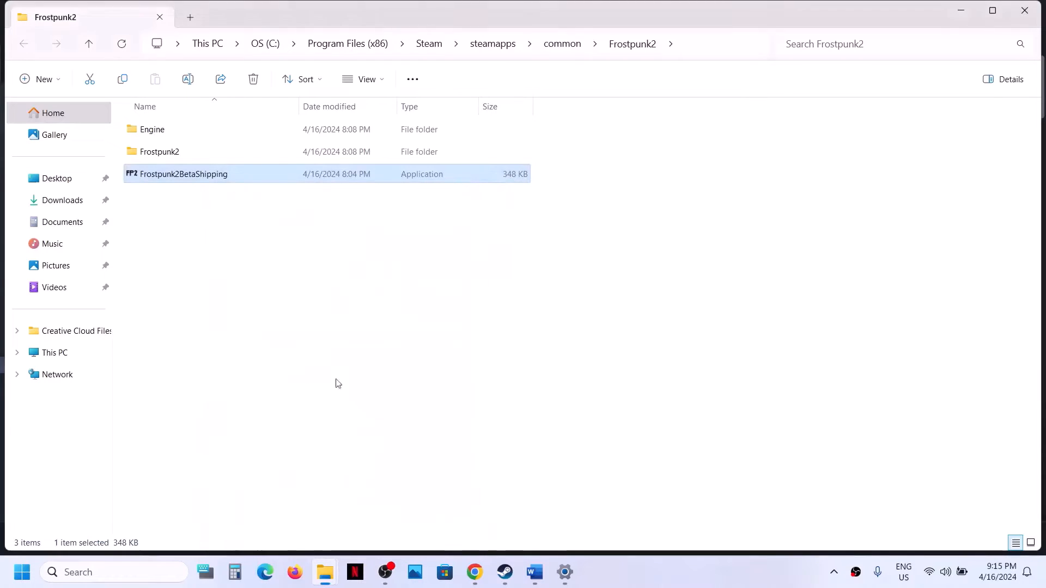
Change the compatibility mode of Frostpunk2BetaShipping to Windows 7 and apply it
{"action": "right_click", "coordinate": [210, 180]}
{"action": "left_click", "coordinate": [259, 357]}
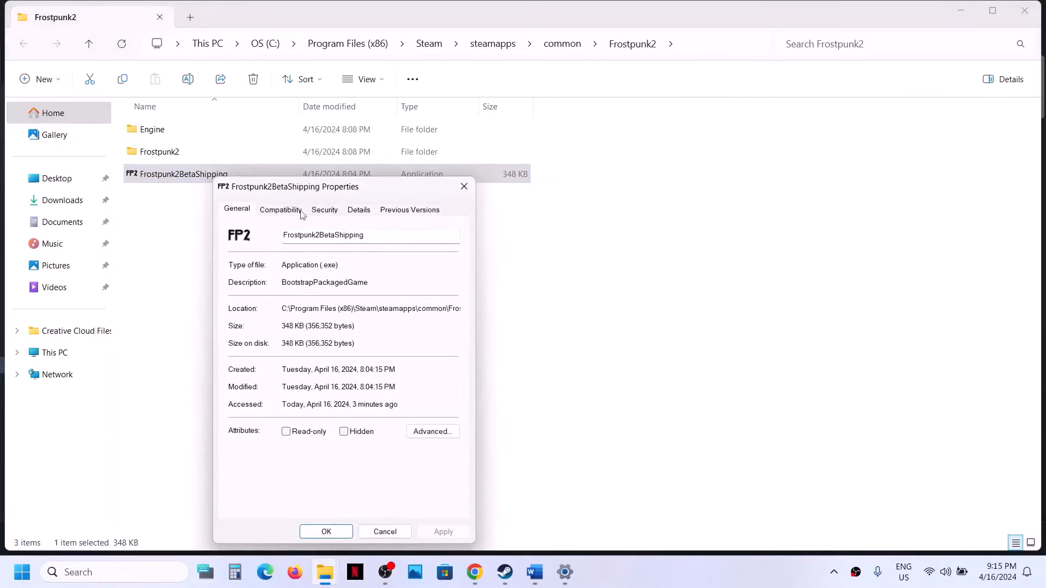
{"action": "left_click", "coordinate": [281, 209]}
{"action": "left_click", "coordinate": [289, 318]}
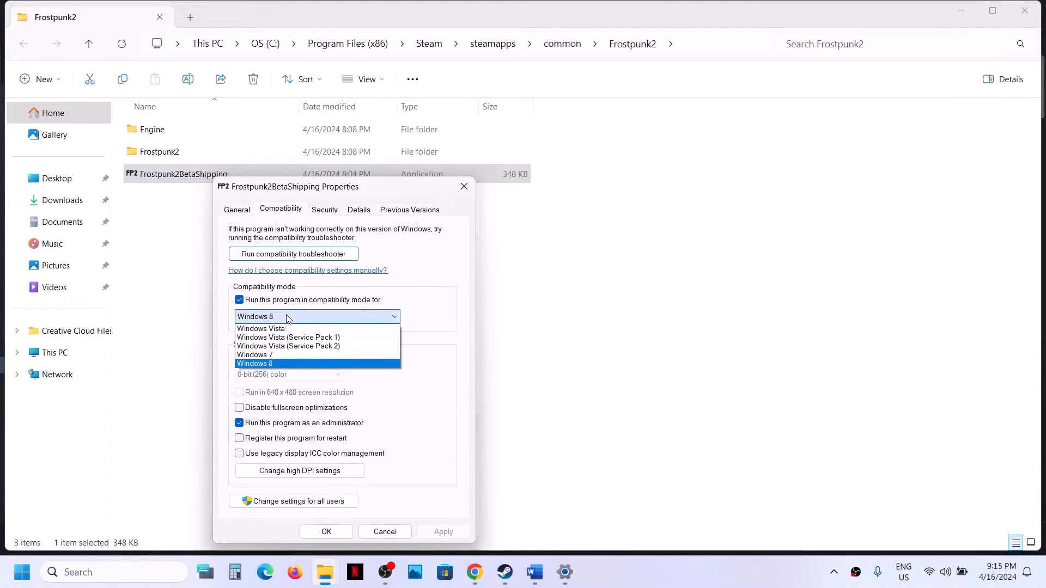
{"action": "left_click", "coordinate": [268, 357]}
{"action": "left_click", "coordinate": [438, 532]}
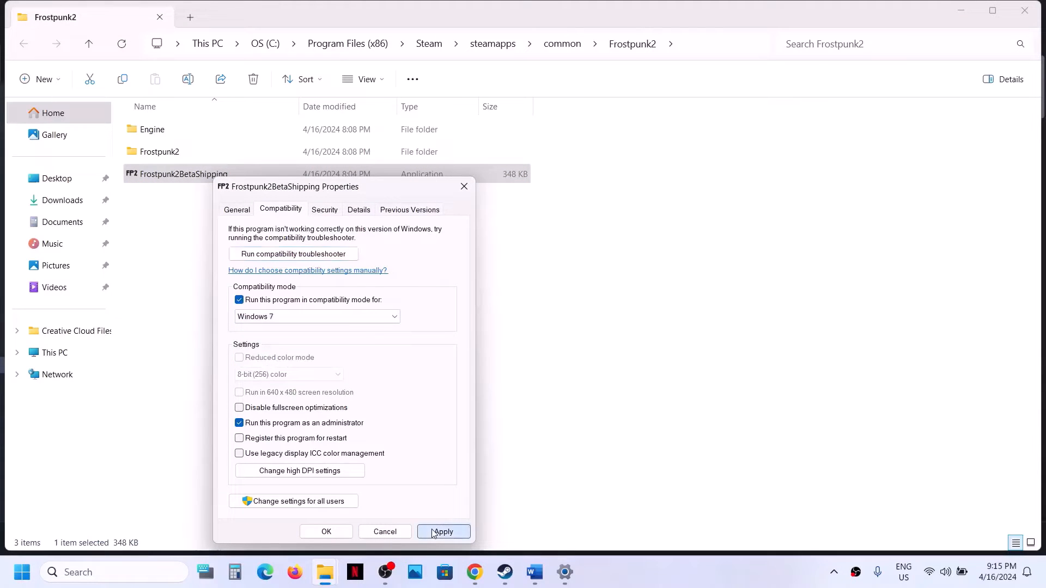
{"action": "left_click", "coordinate": [326, 532]}
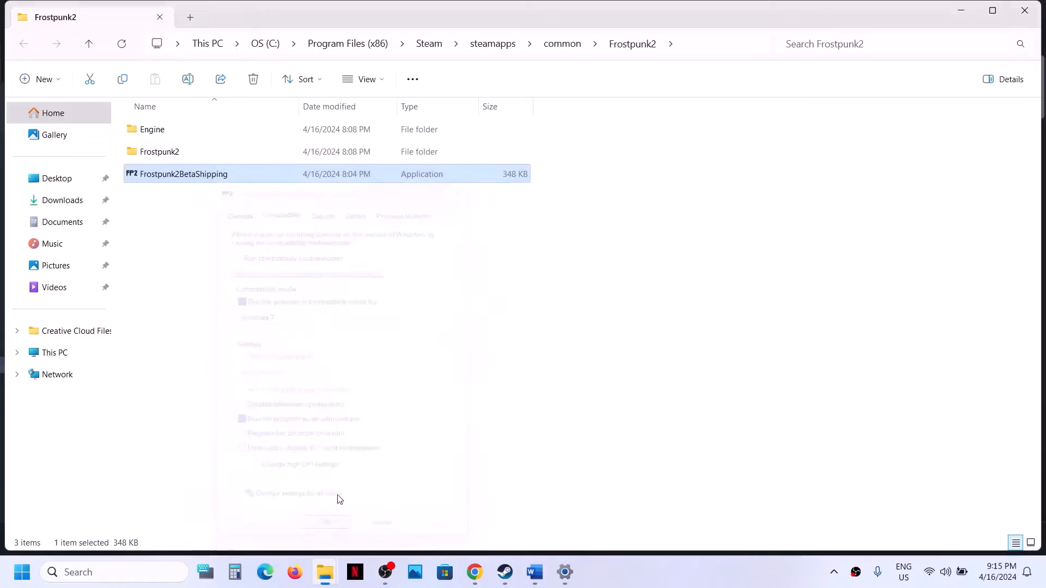
Disable fullscreen optimizations in the compatibility properties of Frostpunk2BetaShipping and apply the change
{"action": "right_click", "coordinate": [207, 178]}
{"action": "left_click", "coordinate": [257, 357]}
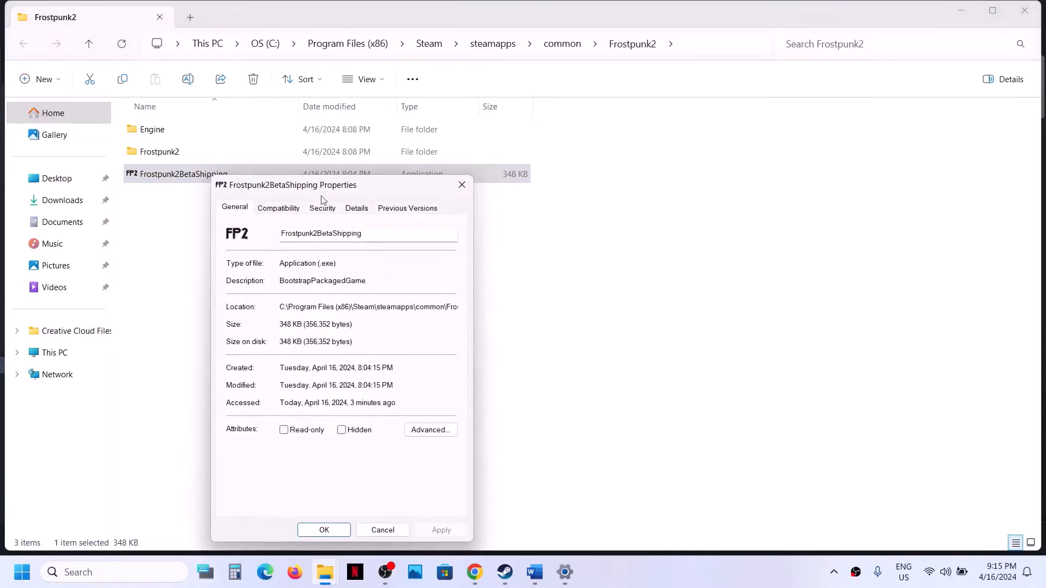
{"action": "left_click", "coordinate": [287, 209]}
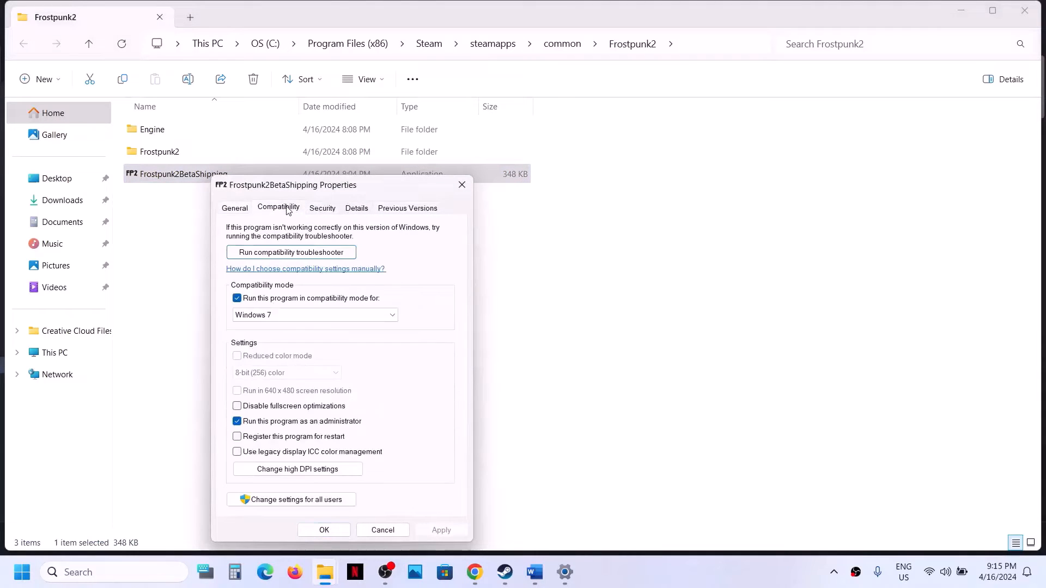
{"action": "left_click", "coordinate": [237, 408]}
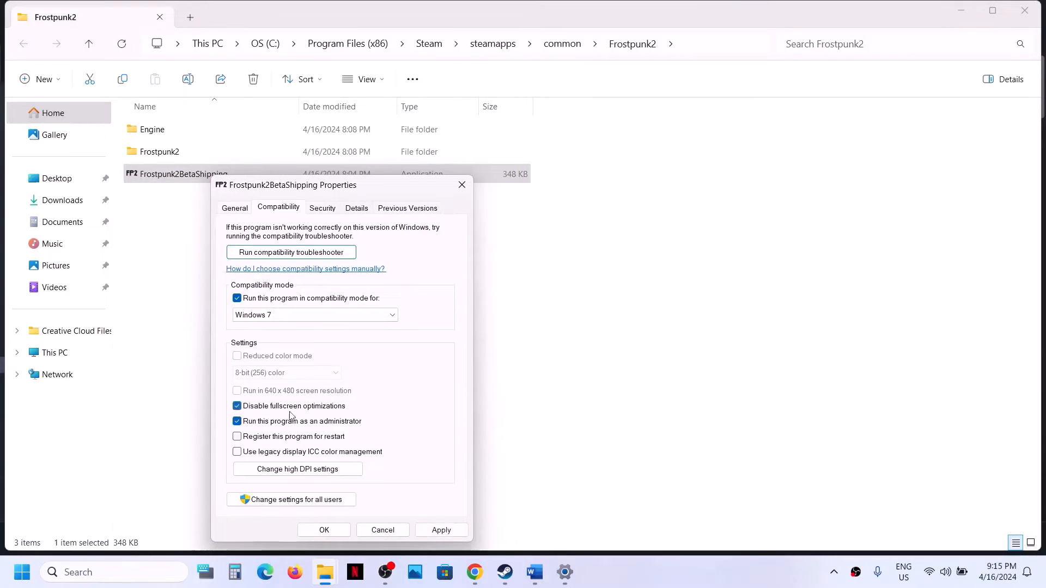
{"action": "left_click", "coordinate": [438, 530]}
{"action": "left_click", "coordinate": [327, 530]}
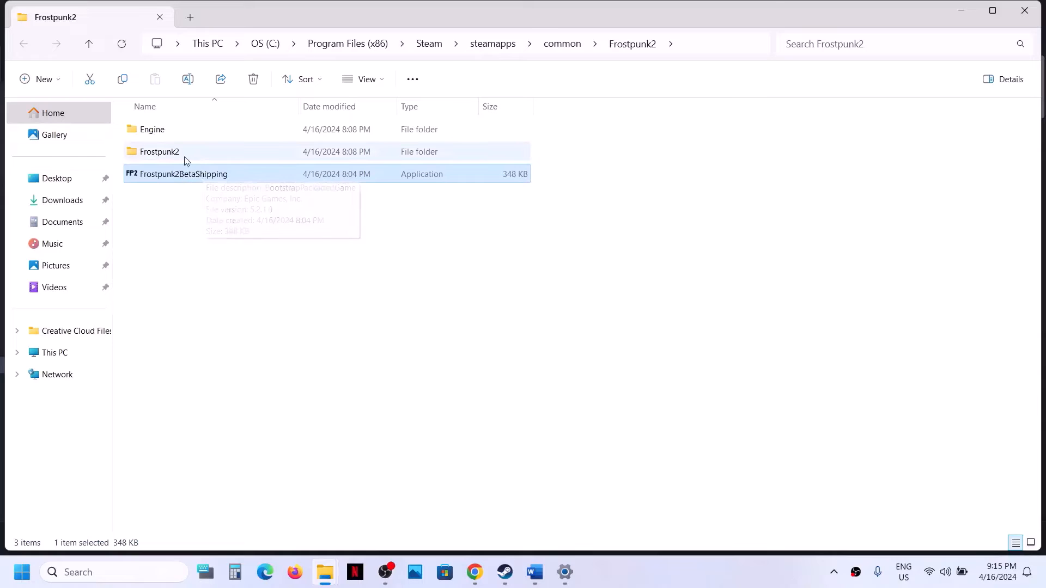
Open the Win64 folder inside Frostpunk2's Binaries folder
{"action": "left_click", "coordinate": [164, 162]}
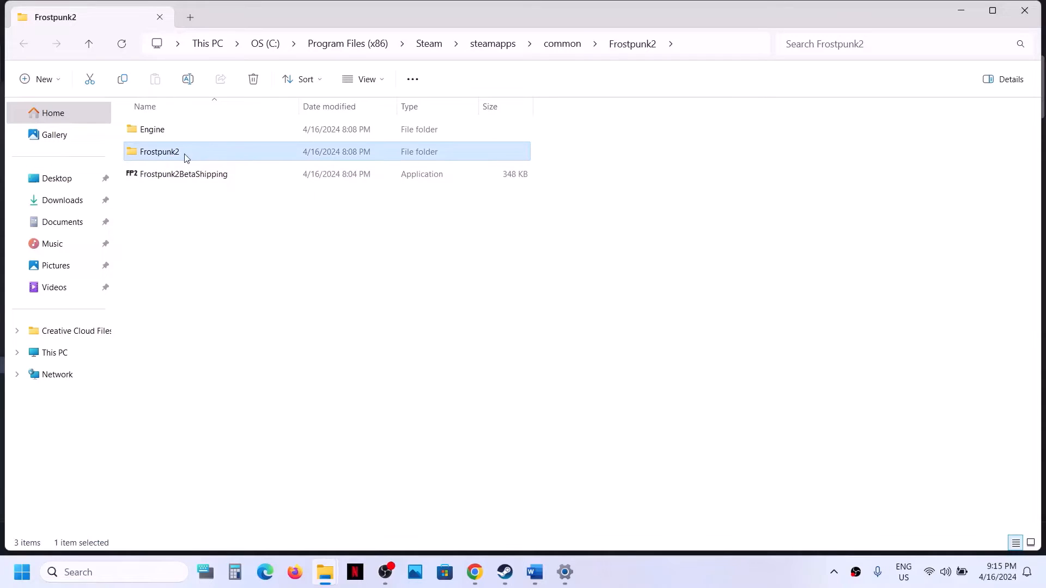
{"action": "double_click", "coordinate": [184, 157]}
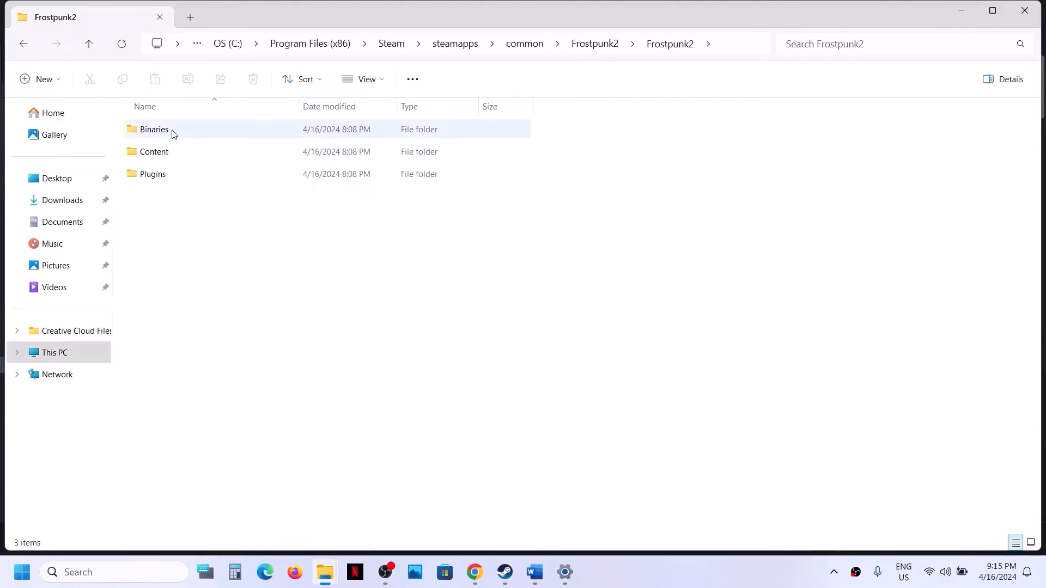
{"action": "double_click", "coordinate": [172, 134]}
{"action": "double_click", "coordinate": [175, 135]}
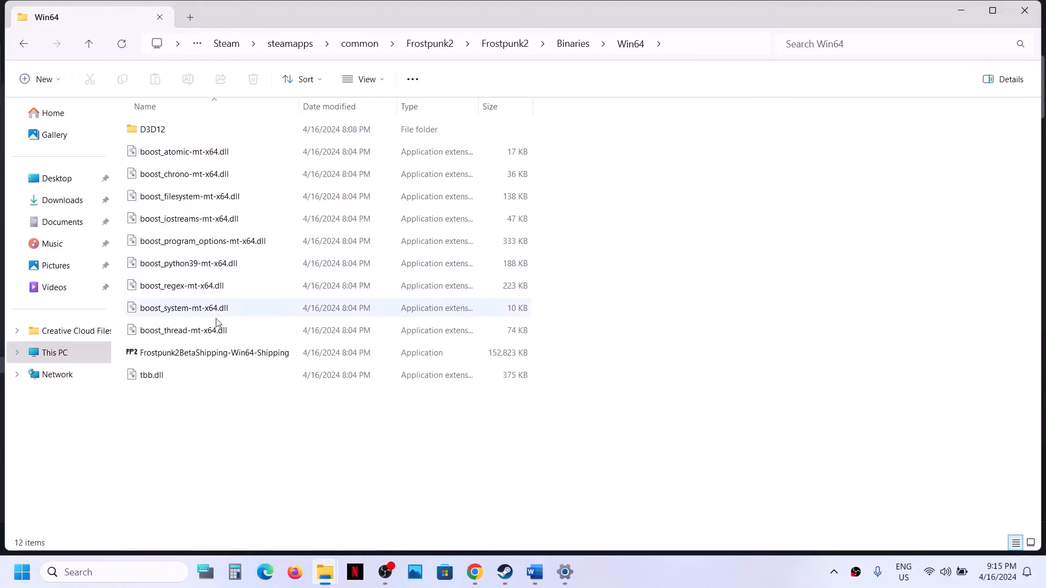
Set the Frostpunk2BetaShipping-Win64-Shipping application to run as an administrator and apply it
{"action": "left_click", "coordinate": [185, 354]}
{"action": "right_click", "coordinate": [188, 354]}
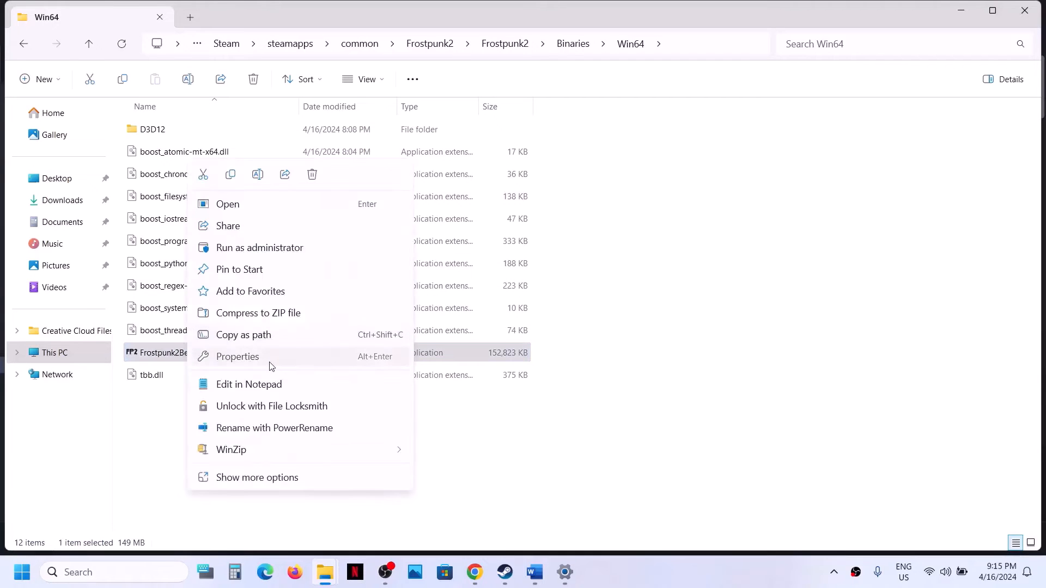
{"action": "left_click", "coordinate": [270, 365]}
{"action": "left_click", "coordinate": [305, 216]}
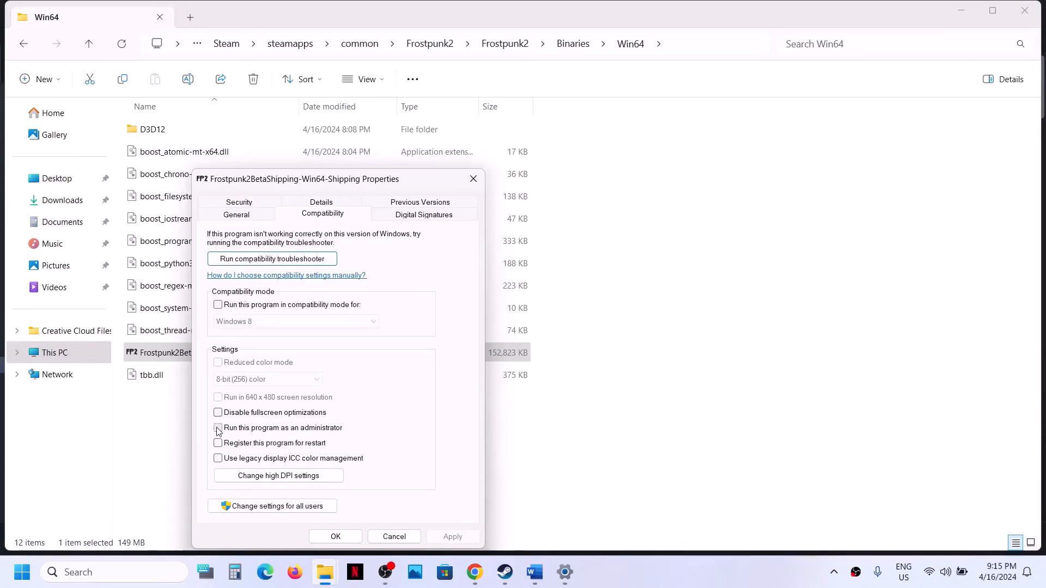
{"action": "left_click", "coordinate": [218, 428]}
{"action": "left_click", "coordinate": [443, 538]}
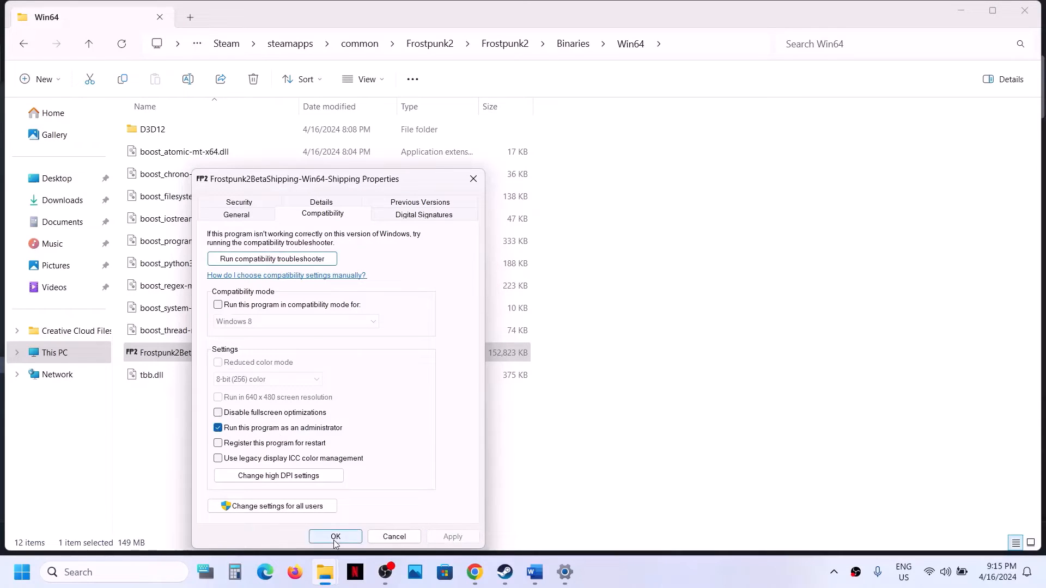
{"action": "left_click", "coordinate": [335, 537]}
Enable compatibility mode for Windows 8 on Frostpunk2BetaShipping-Win64-Shipping and apply it
{"action": "right_click", "coordinate": [252, 354]}
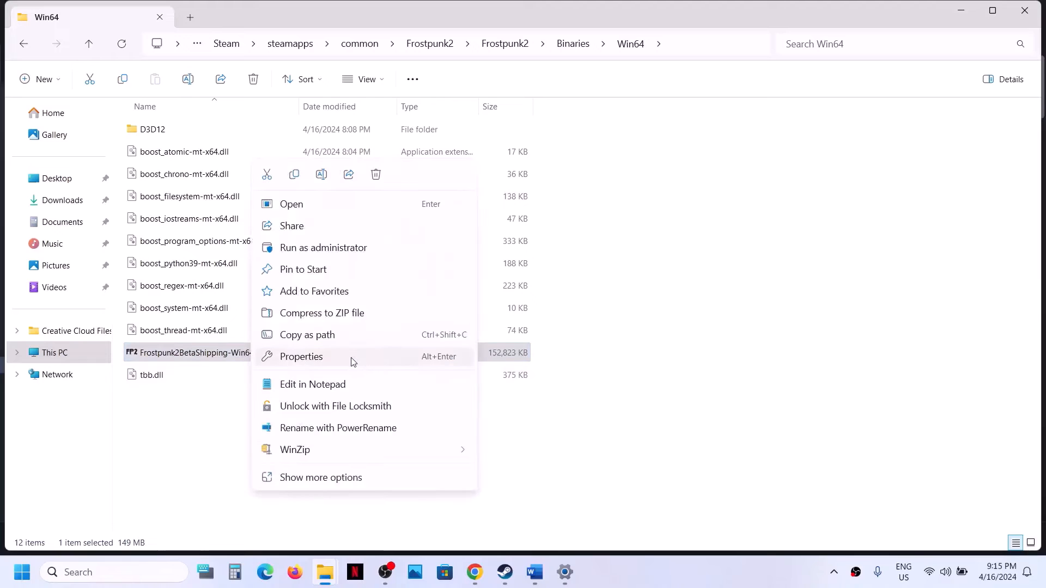
{"action": "left_click", "coordinate": [351, 358]}
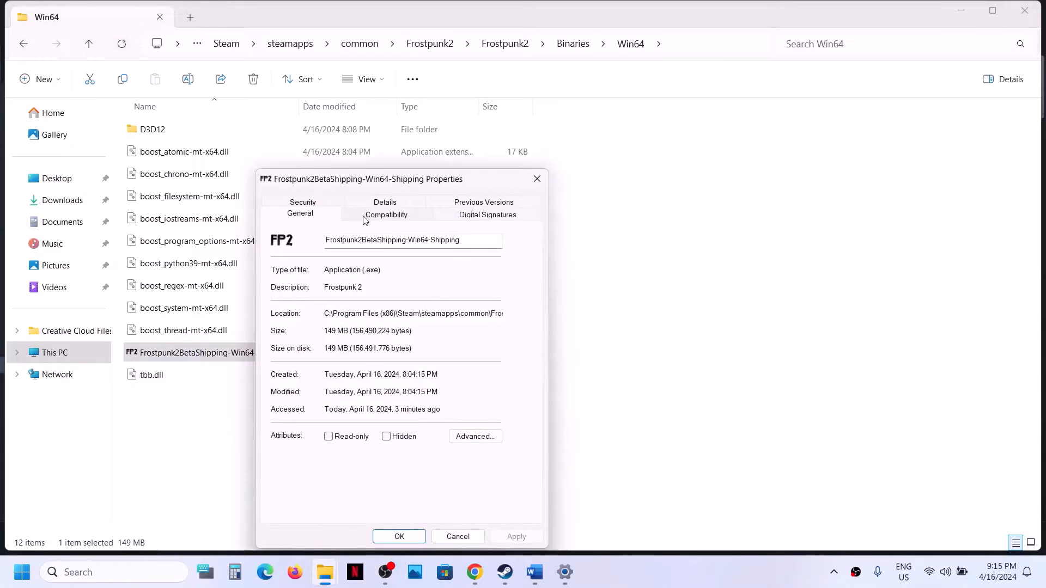
{"action": "left_click", "coordinate": [365, 218]}
{"action": "left_click", "coordinate": [282, 304]}
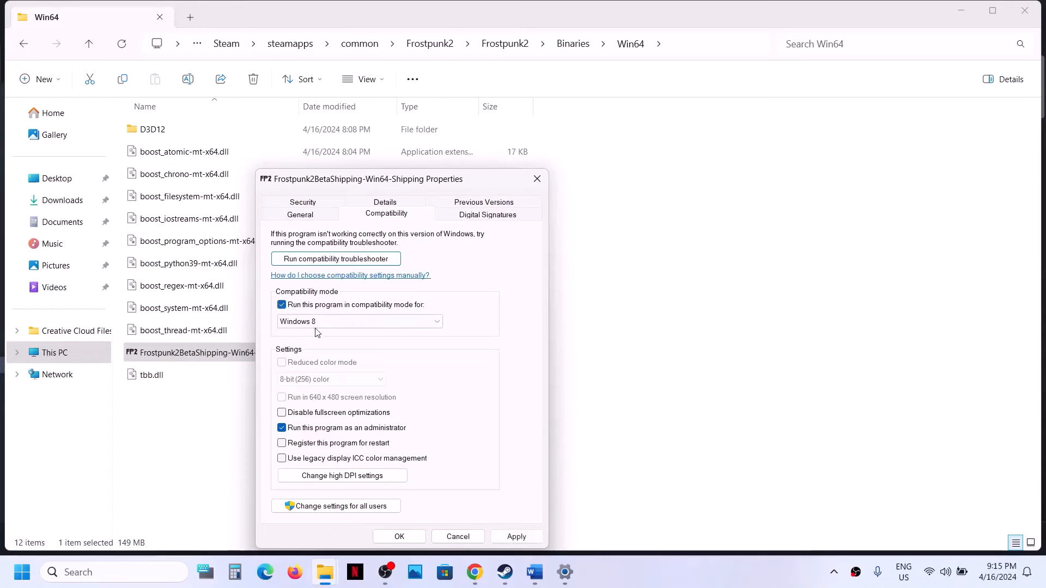
{"action": "left_click", "coordinate": [516, 537]}
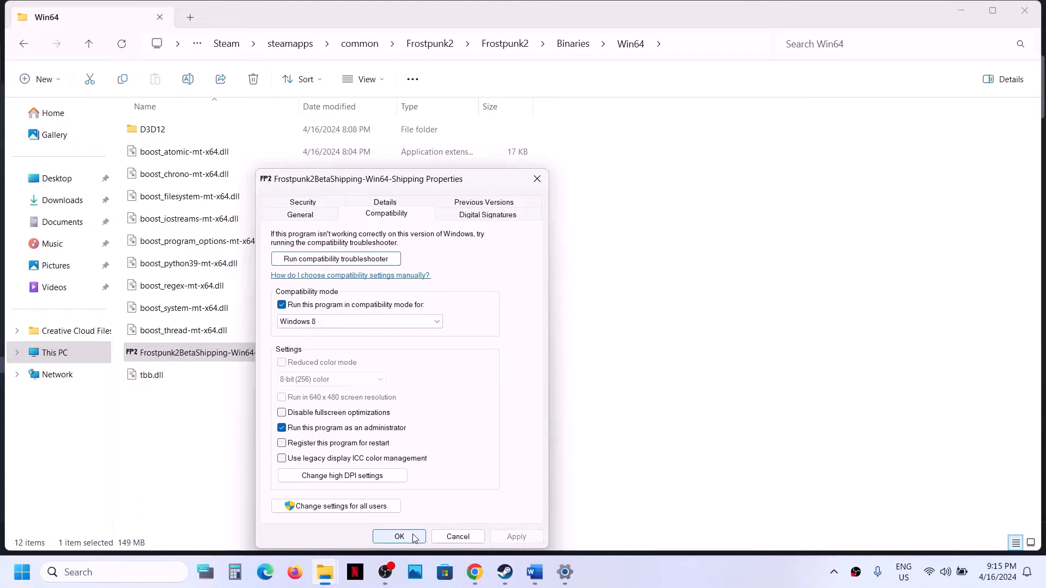
Switch Frostpunk2BetaShipping-Win64-Shipping's compatibility mode to Windows 7, disable fullscreen optimizations, and apply both
{"action": "left_click", "coordinate": [380, 322]}
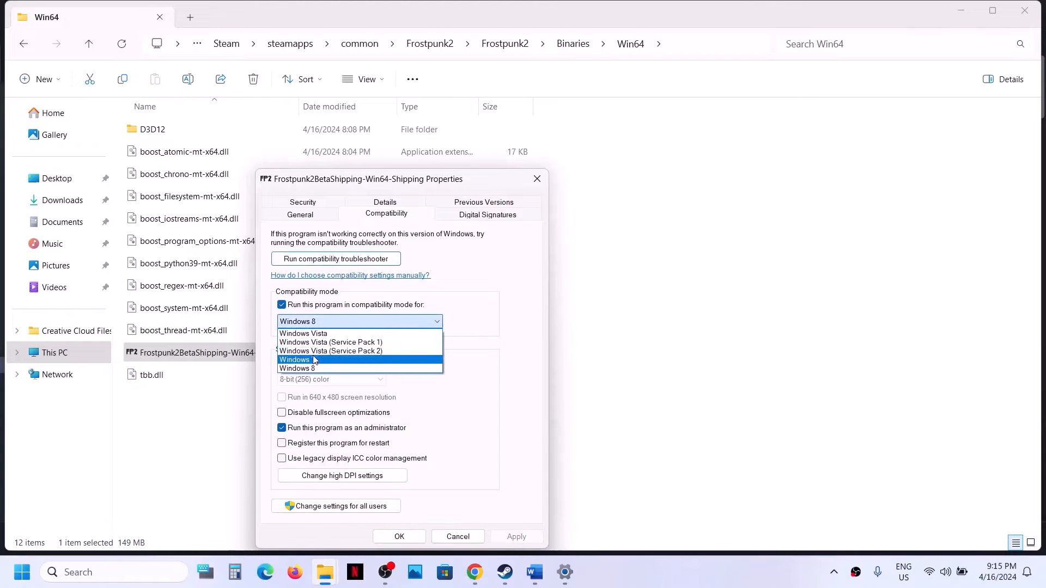
{"action": "left_click", "coordinate": [314, 360]}
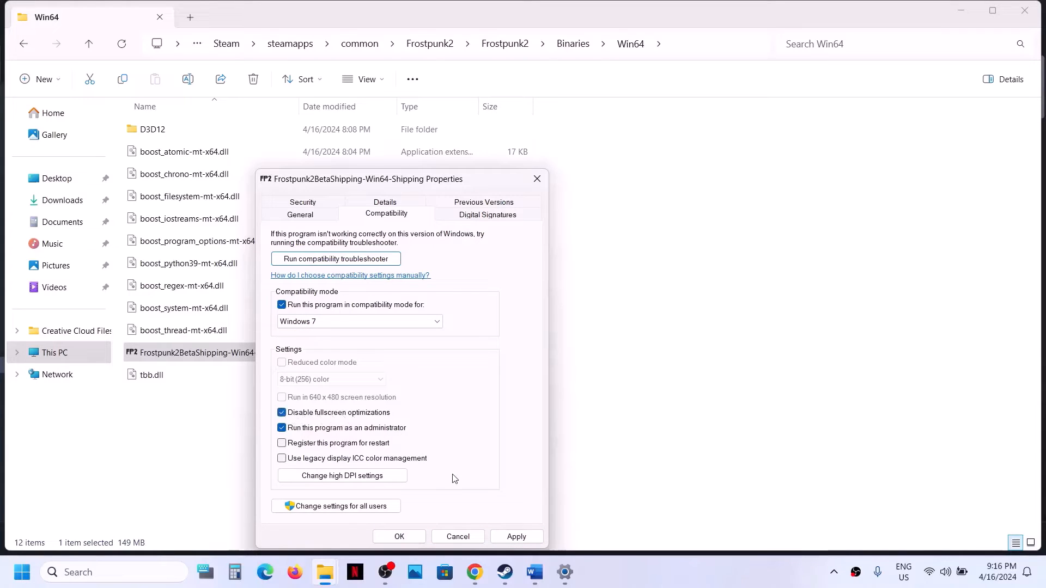
{"action": "left_click", "coordinate": [516, 537]}
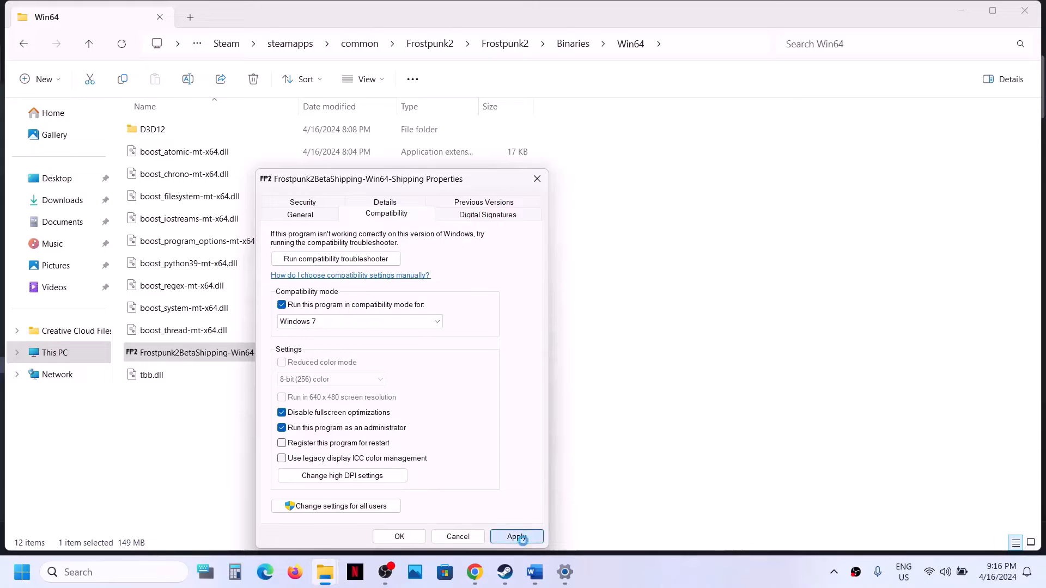
{"action": "left_click", "coordinate": [400, 537]}
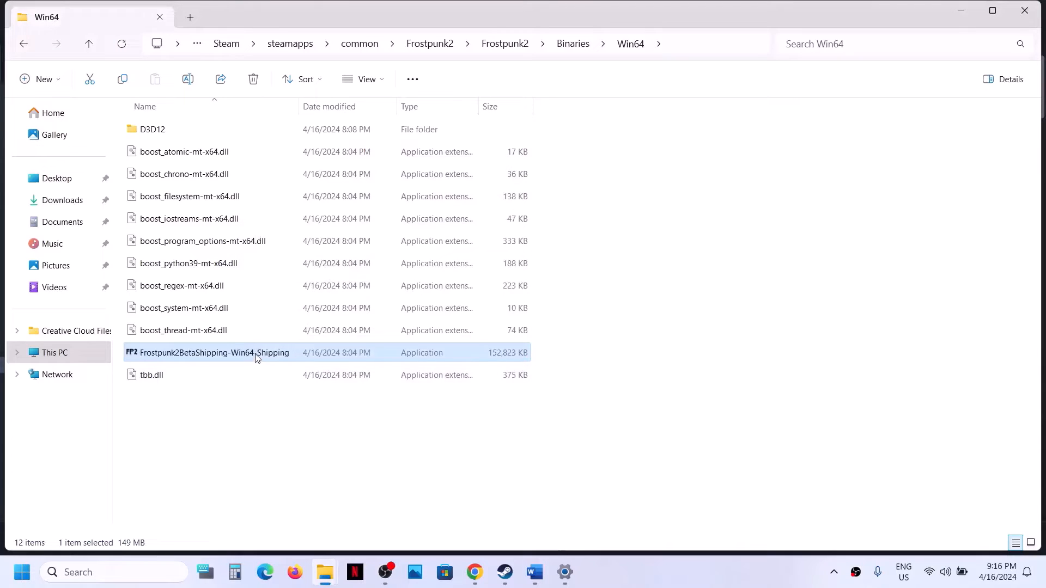
Clear the compatibility mode and disabled fullscreen optimizations options for Frostpunk2BetaShipping-Win64-Shipping, and apply the changes
{"action": "right_click", "coordinate": [249, 355]}
{"action": "left_click", "coordinate": [339, 360]}
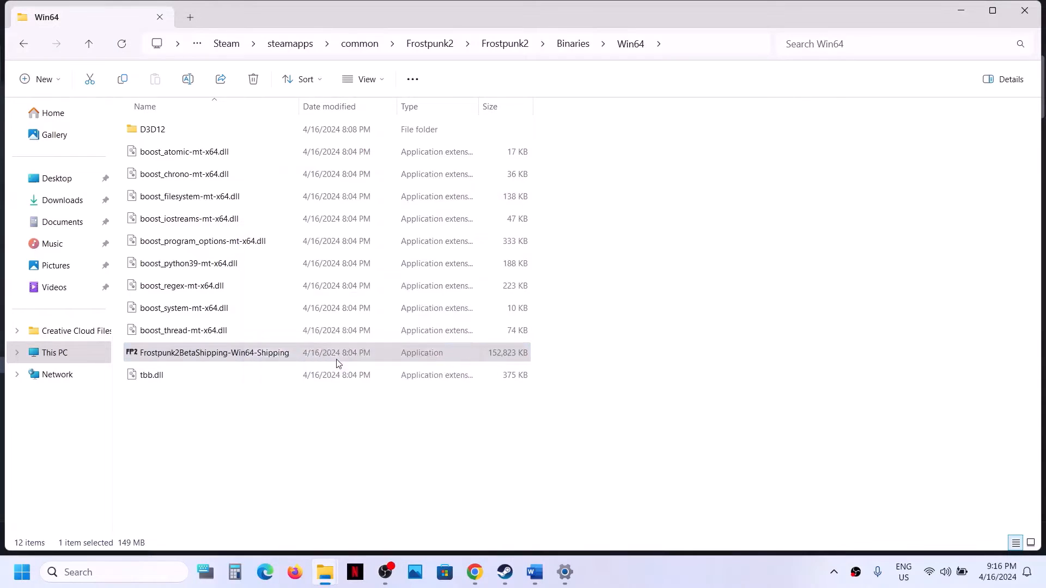
{"action": "left_click", "coordinate": [354, 218]}
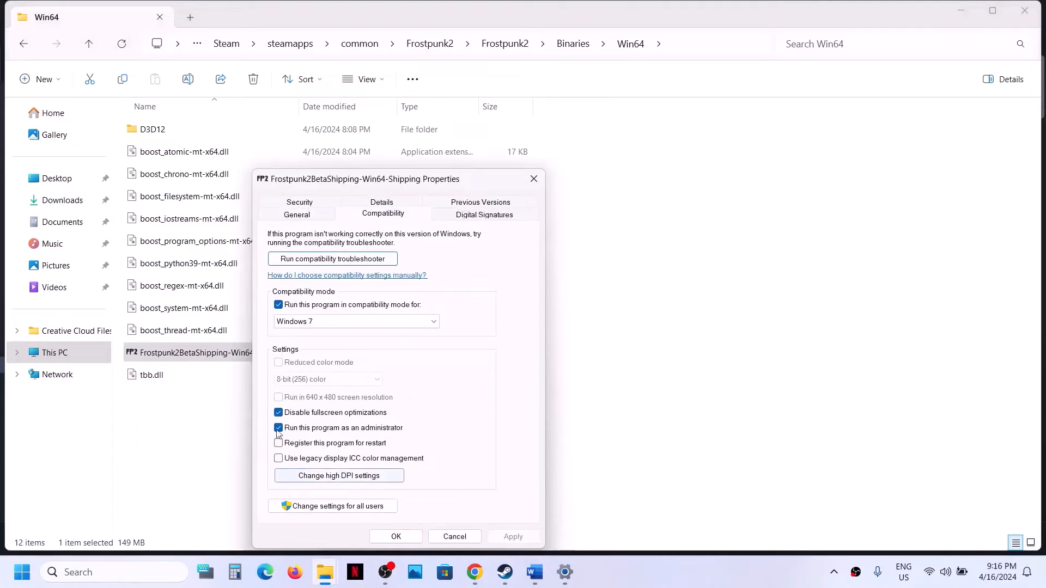
{"action": "left_click", "coordinate": [279, 305]}
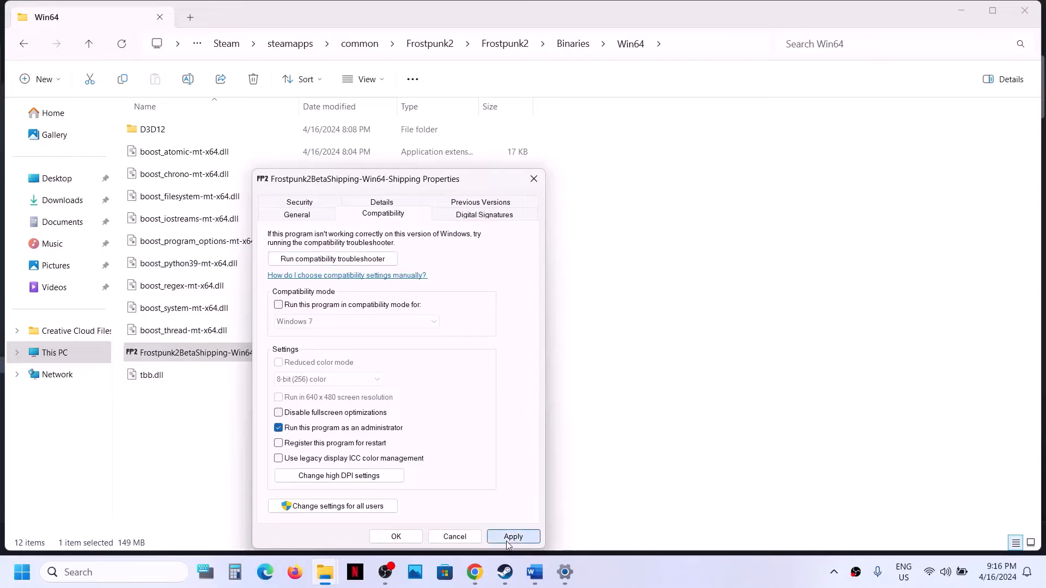
{"action": "left_click", "coordinate": [407, 539]}
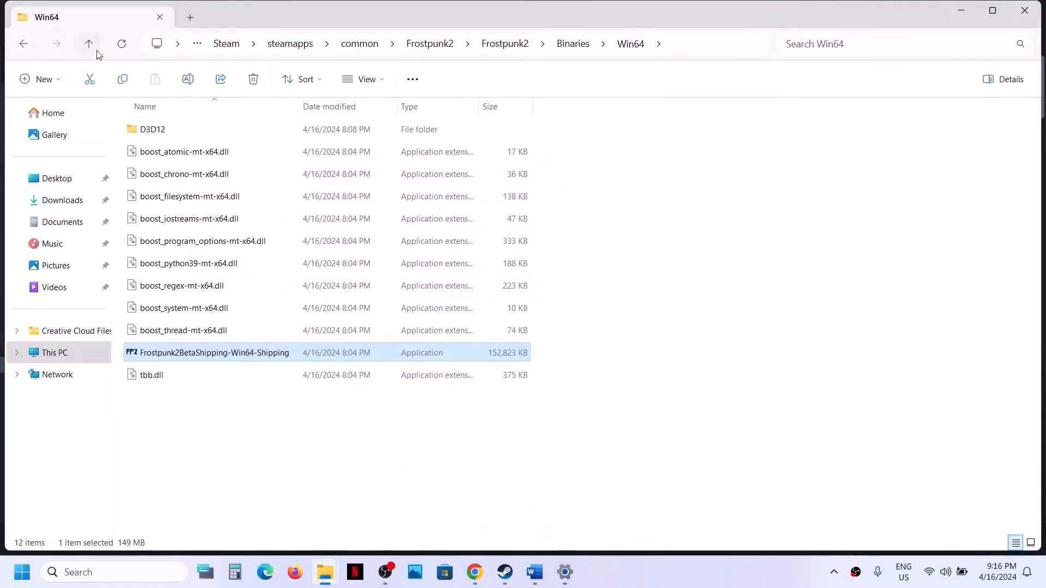
Go up to the common\Frostpunk2 folder and open the compatibility properties of the Frostpunk2BetaShipping application
{"action": "left_click", "coordinate": [96, 48]}
{"action": "left_click", "coordinate": [97, 48]}
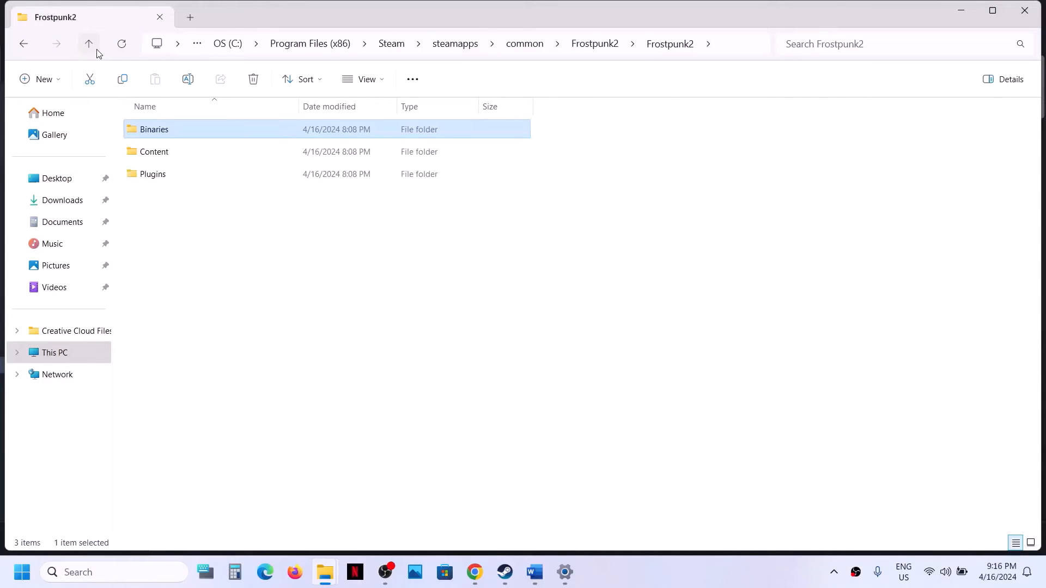
{"action": "left_click", "coordinate": [172, 175]}
{"action": "right_click", "coordinate": [171, 170]}
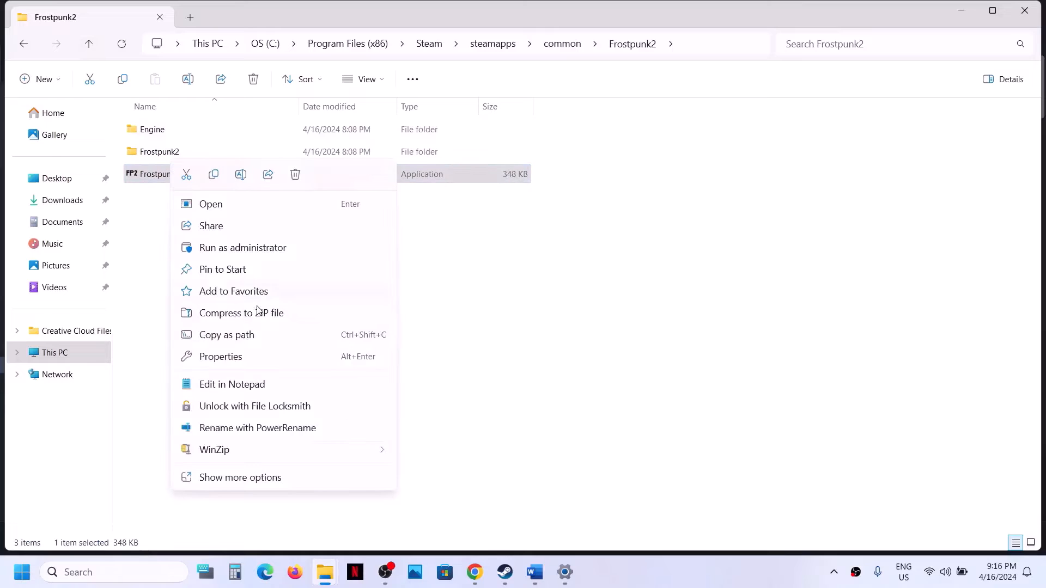
{"action": "left_click", "coordinate": [221, 357]}
{"action": "left_click", "coordinate": [243, 211]}
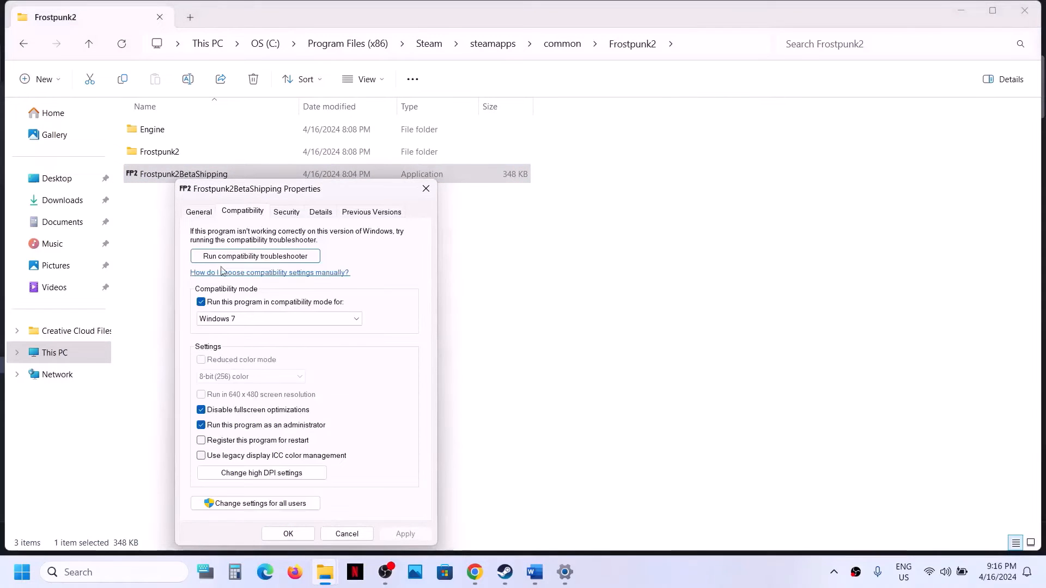
Turn off compatibility mode, disabled fullscreen optimizations and running as administrator for Frostpunk2BetaShipping, and apply the changes
{"action": "left_click", "coordinate": [202, 303]}
{"action": "left_click", "coordinate": [201, 304]}
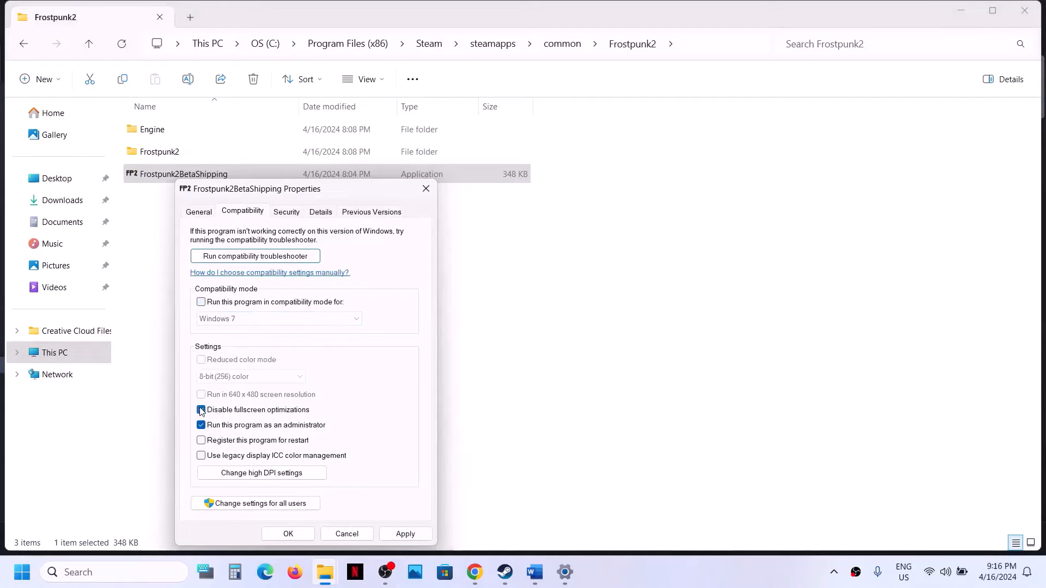
{"action": "left_click", "coordinate": [201, 410]}
{"action": "left_click", "coordinate": [202, 426]}
{"action": "left_click", "coordinate": [406, 535]}
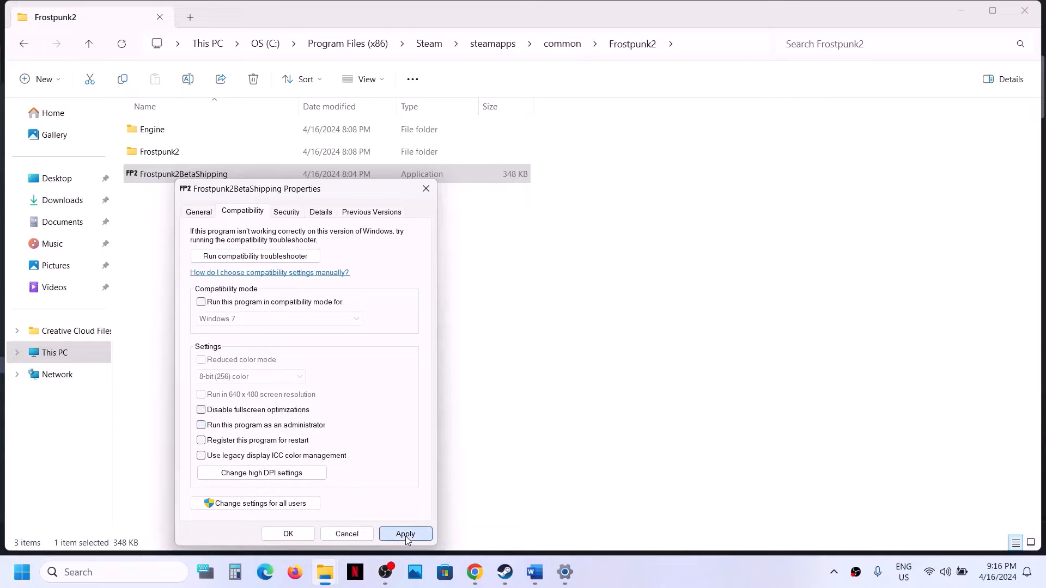
{"action": "left_click", "coordinate": [288, 534]}
Switch to the Word document and review Step 10, selecting its text about verifying the game files
{"action": "left_click", "coordinate": [507, 578]}
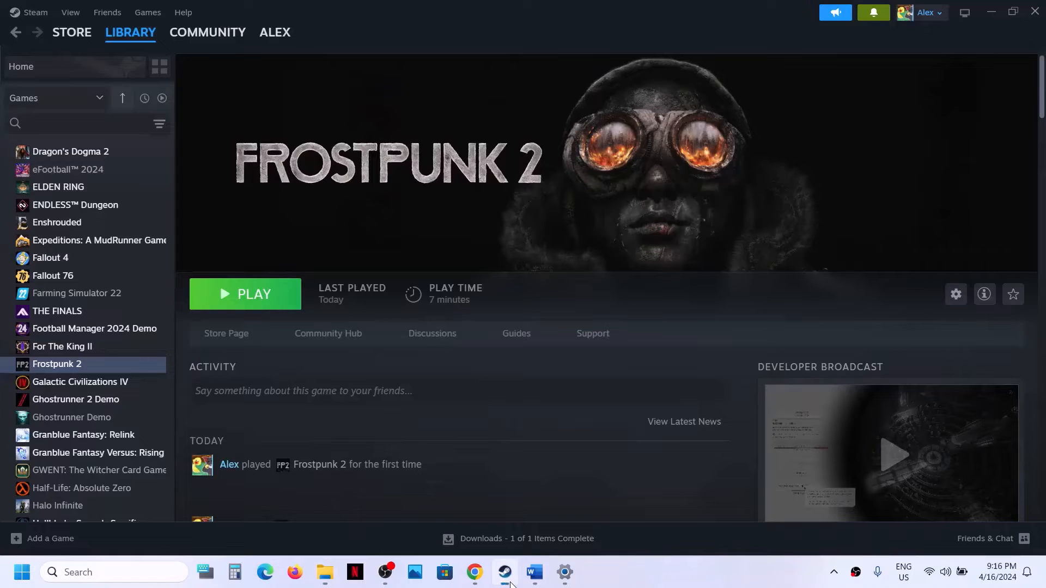
{"action": "left_click", "coordinate": [534, 572]}
{"action": "scroll", "coordinate": [425, 330], "scroll_direction": "down", "scroll_amount": 5}
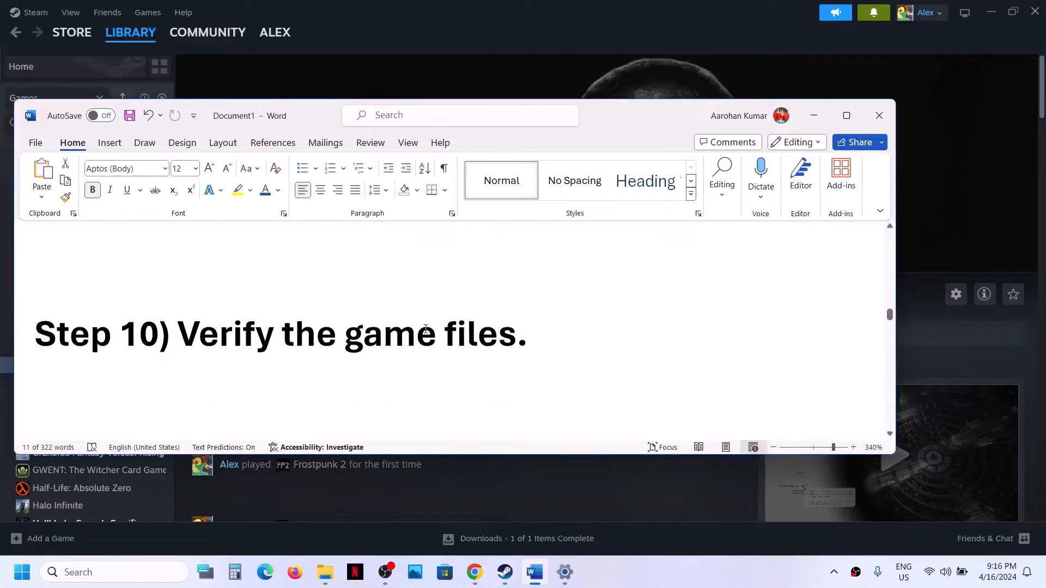
{"action": "scroll", "coordinate": [425, 329], "scroll_direction": "down", "scroll_amount": 1}
{"action": "left_click_drag", "start_coordinate": [223, 312], "coordinate": [526, 308]}
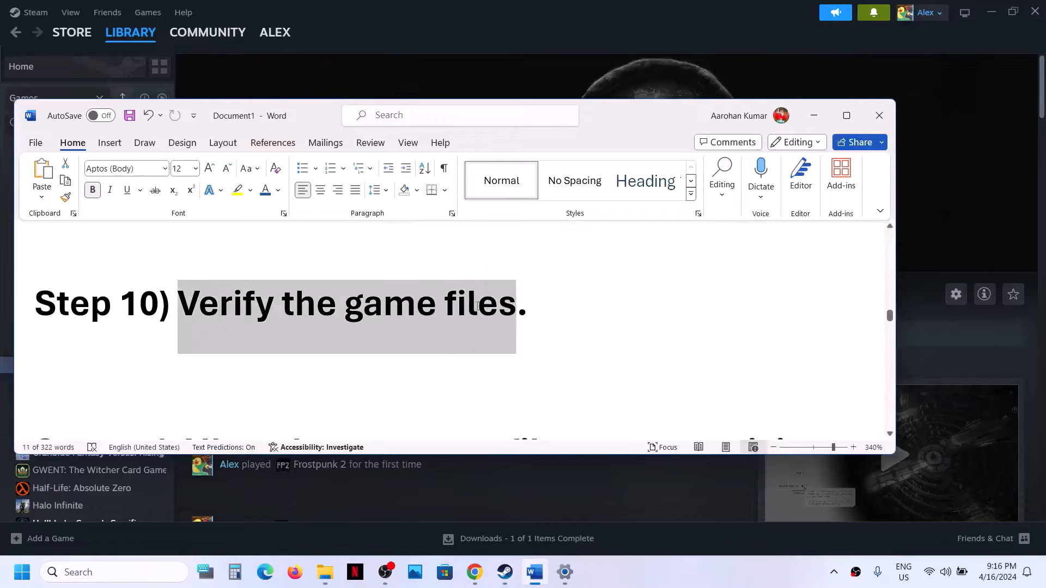
Return to Steam and open the properties of Frostpunk 2 from the game library
{"action": "left_click", "coordinate": [814, 116]}
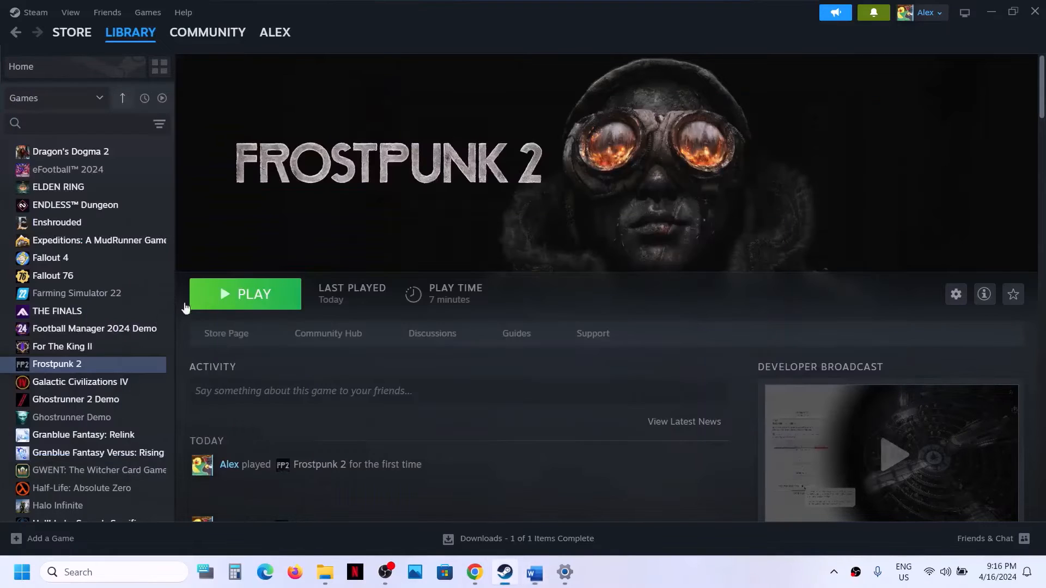
{"action": "right_click", "coordinate": [107, 365]}
{"action": "left_click", "coordinate": [144, 471]}
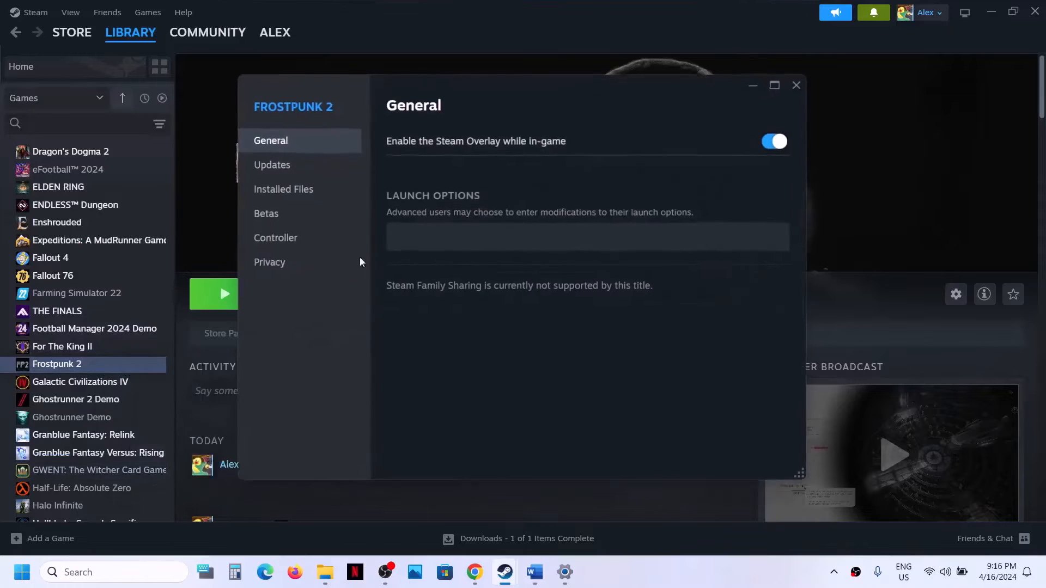
View the Installed Files properties of Frostpunk 2, including the game file integrity check, and close the properties window
{"action": "left_click", "coordinate": [318, 189]}
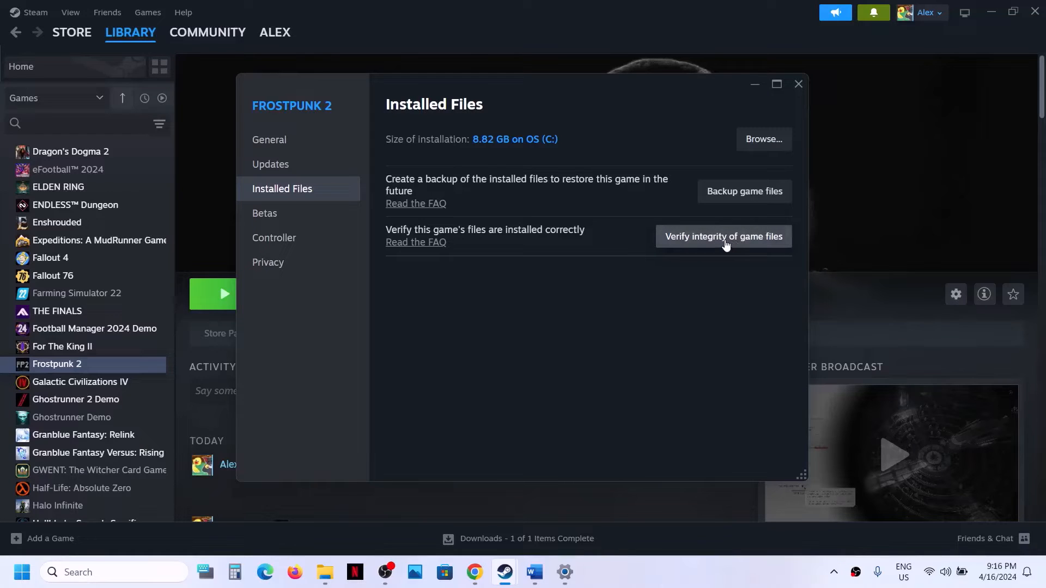
{"action": "left_click", "coordinate": [797, 85]}
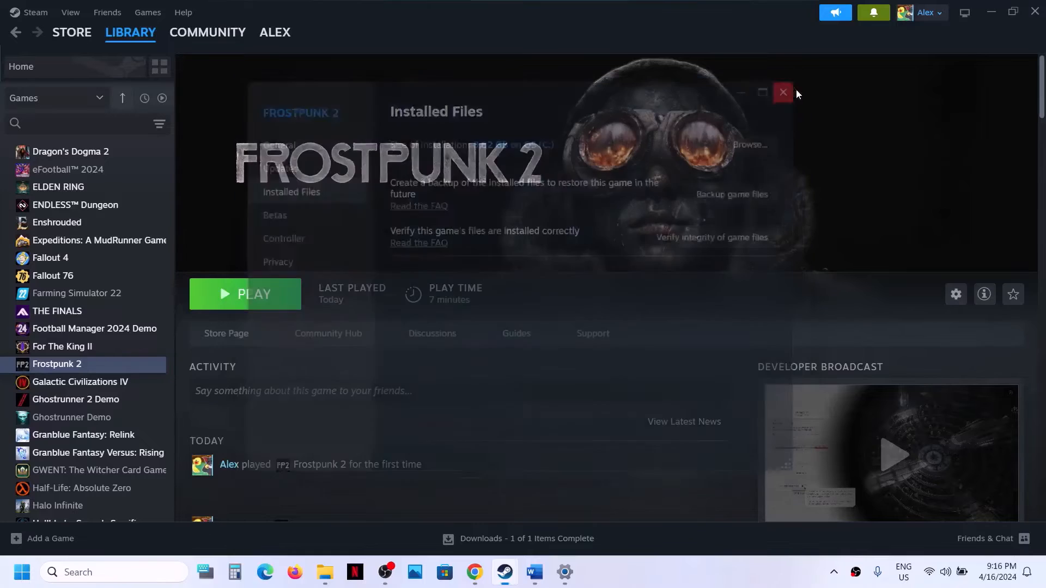
Switch to the Word document, read Step 11 about allowing the game exe through Windows Security and Firewall, and return to Steam
{"action": "left_click", "coordinate": [535, 572]}
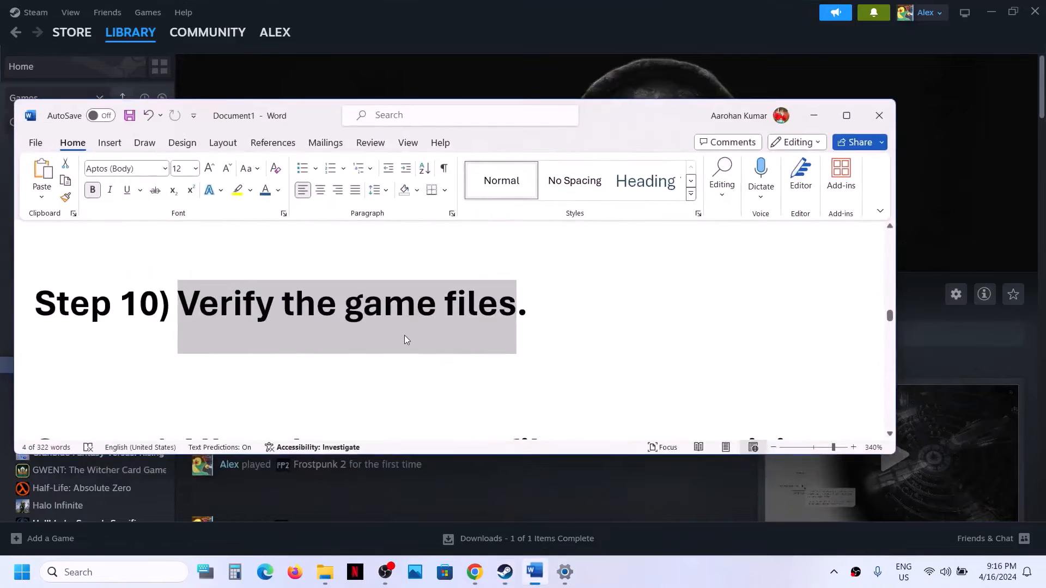
{"action": "scroll", "coordinate": [405, 336], "scroll_direction": "down", "scroll_amount": 3}
{"action": "scroll", "coordinate": [404, 334], "scroll_direction": "down", "scroll_amount": 1}
{"action": "scroll", "coordinate": [404, 334], "scroll_direction": "up", "scroll_amount": 1}
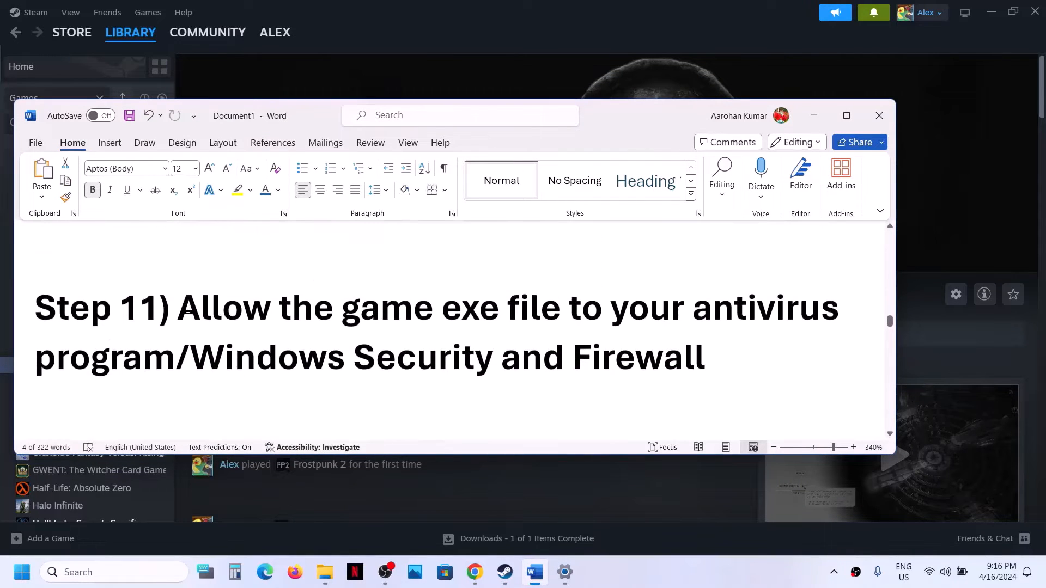
{"action": "left_click_drag", "start_coordinate": [188, 308], "coordinate": [175, 363]}
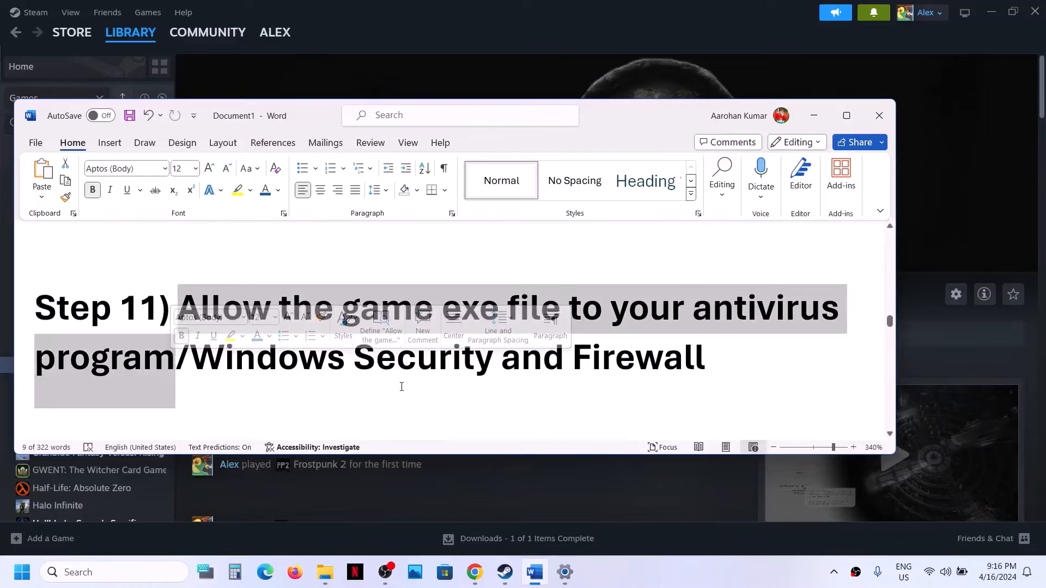
{"action": "left_click", "coordinate": [423, 385]}
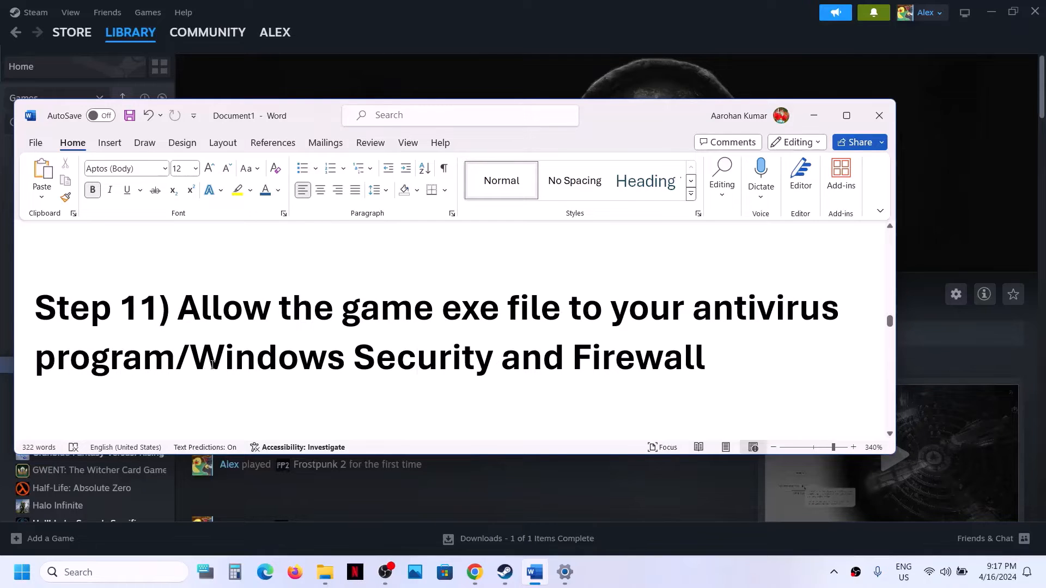
{"action": "left_click_drag", "start_coordinate": [197, 362], "coordinate": [482, 361]}
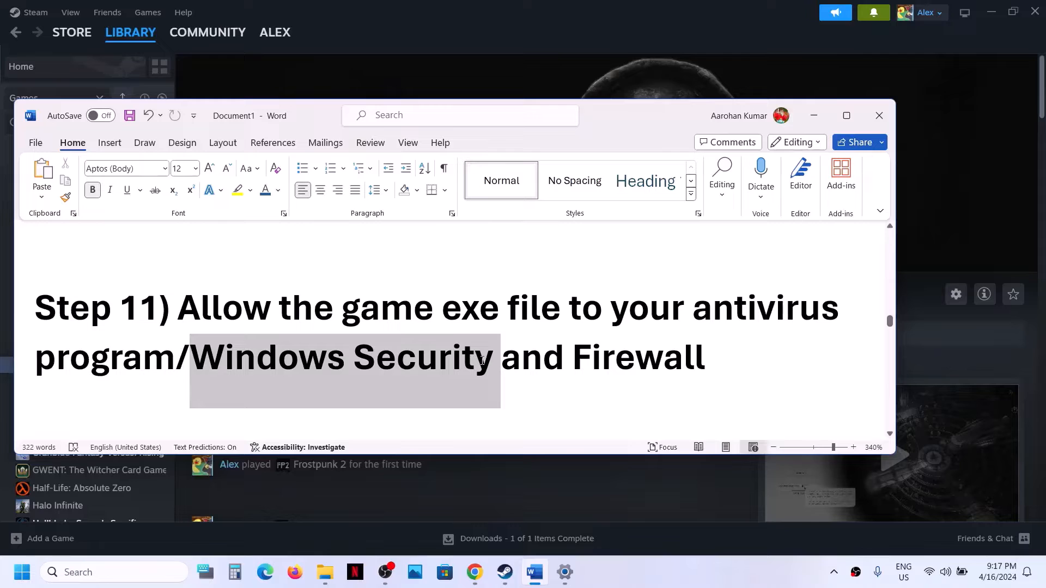
{"action": "left_click", "coordinate": [489, 6]}
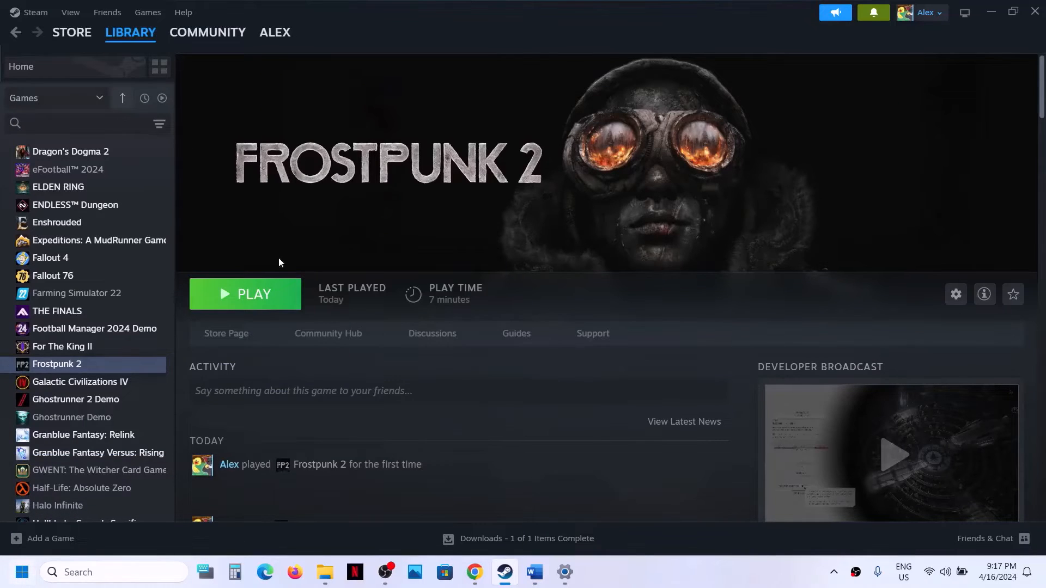
Open the Virus & threat protection area of Windows Security from the Privacy & security settings in Windows Settings
{"action": "left_click", "coordinate": [29, 575]}
{"action": "left_click", "coordinate": [29, 575]}
{"action": "left_click", "coordinate": [29, 575]}
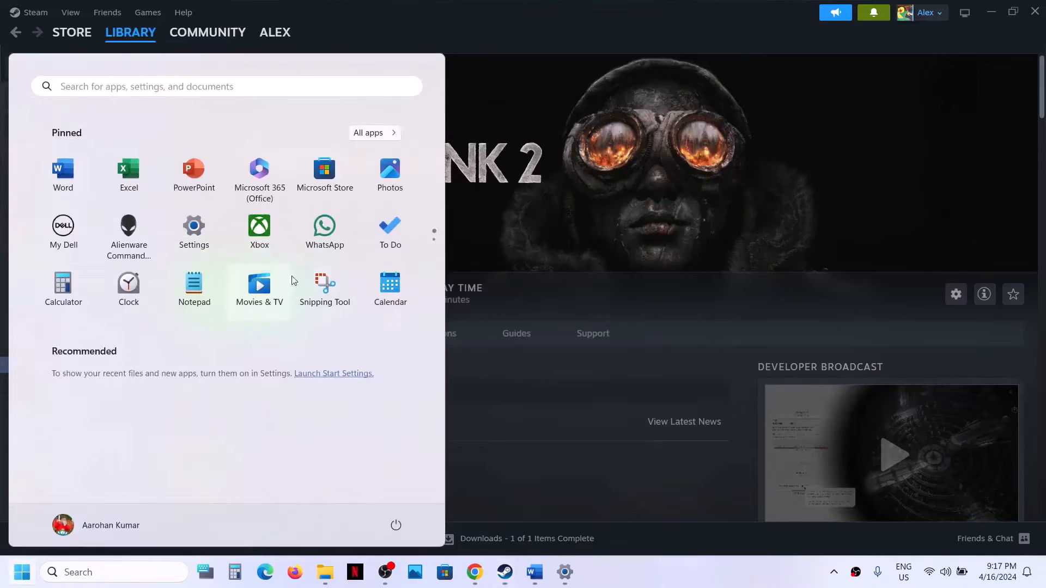
{"action": "left_click", "coordinate": [211, 246]}
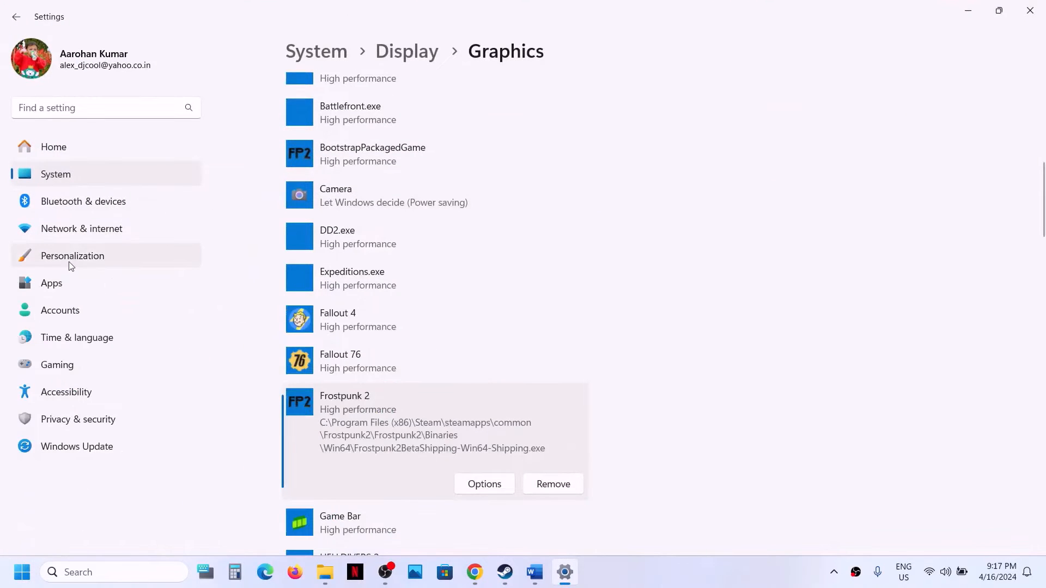
{"action": "left_click", "coordinate": [61, 422]}
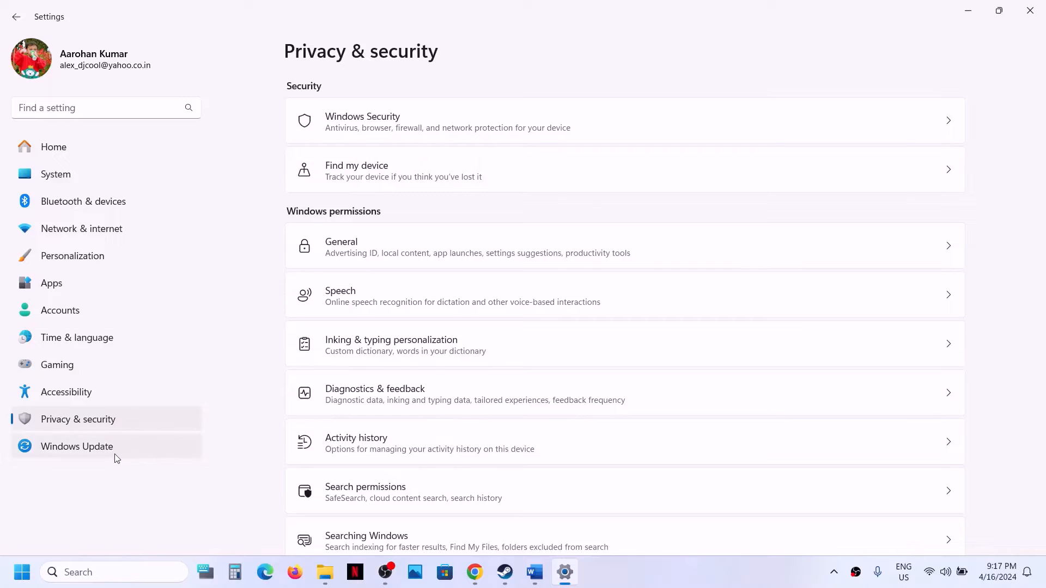
{"action": "left_click", "coordinate": [433, 132]}
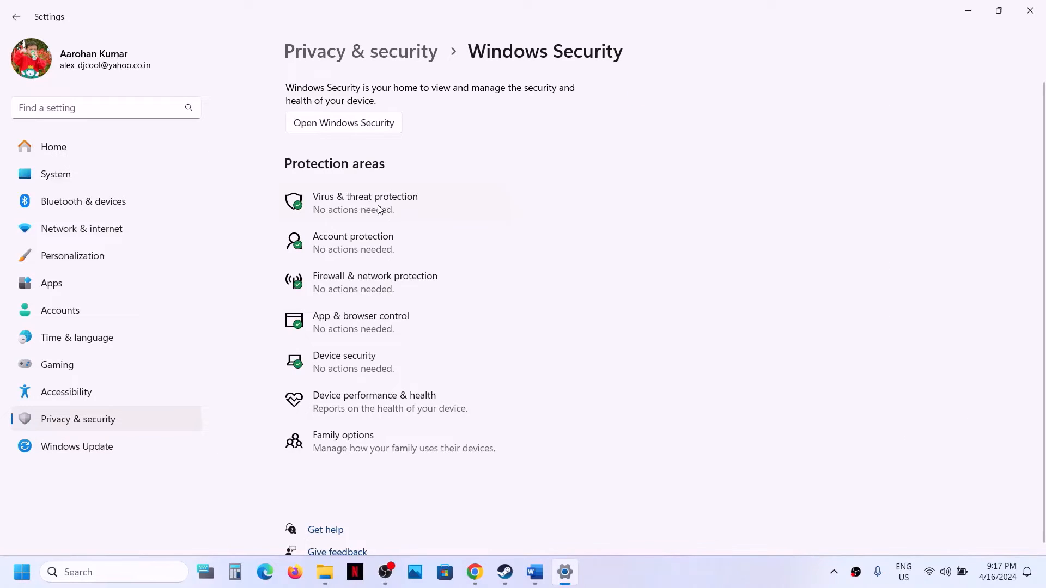
{"action": "left_click", "coordinate": [377, 205]}
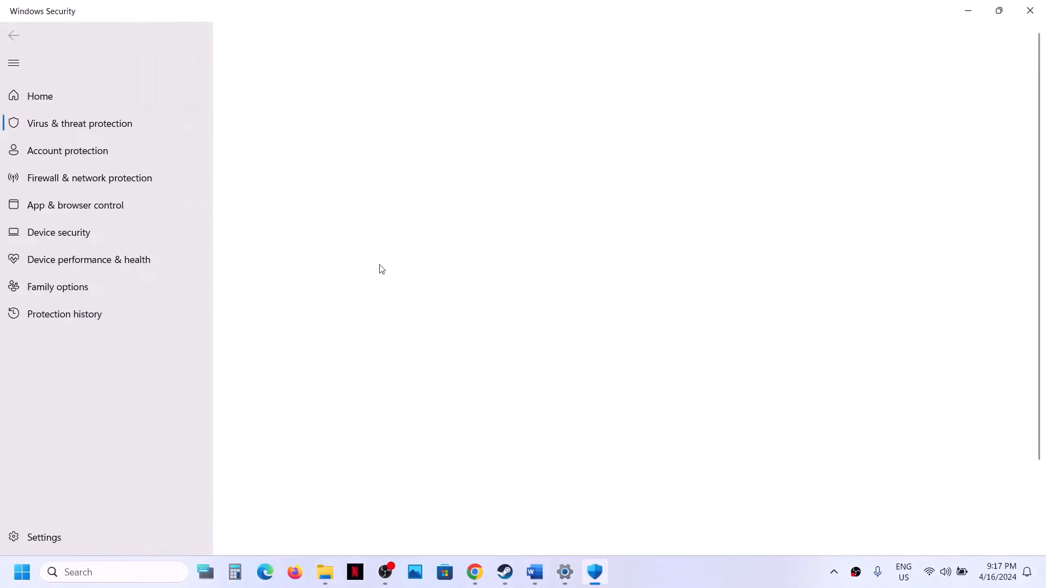
Open the list of apps allowed through Controlled folder access under Ransomware protection, granting Windows Security permission to make changes
{"action": "scroll", "coordinate": [324, 514], "scroll_direction": "down", "scroll_amount": 1}
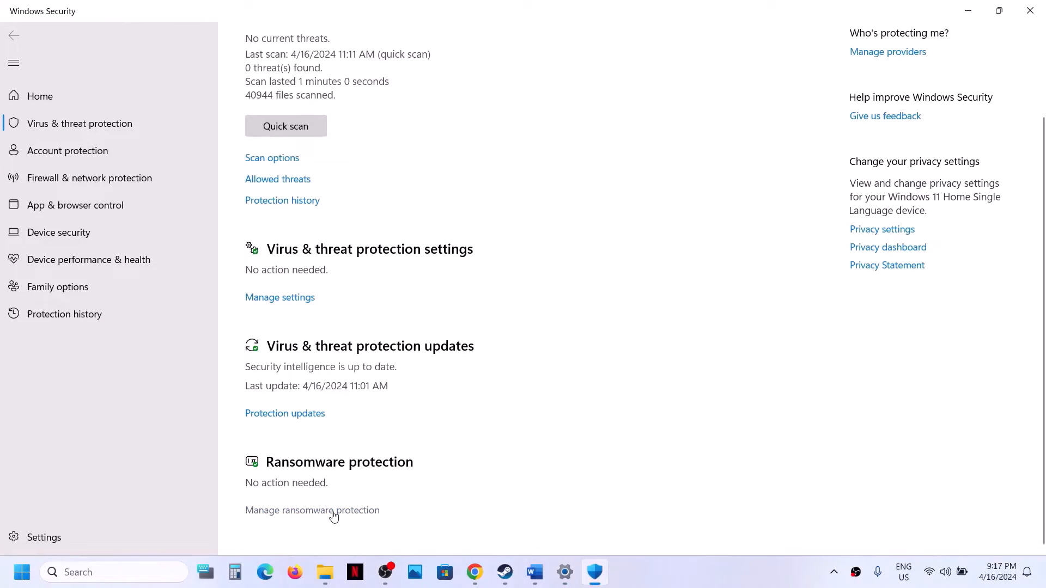
{"action": "left_click", "coordinate": [334, 511]}
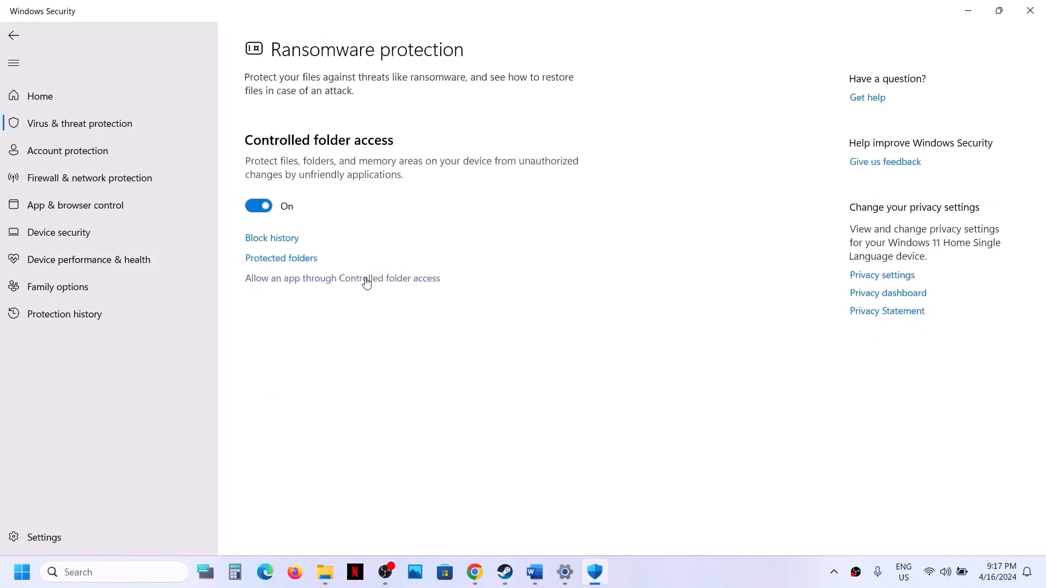
{"action": "left_click", "coordinate": [366, 280]}
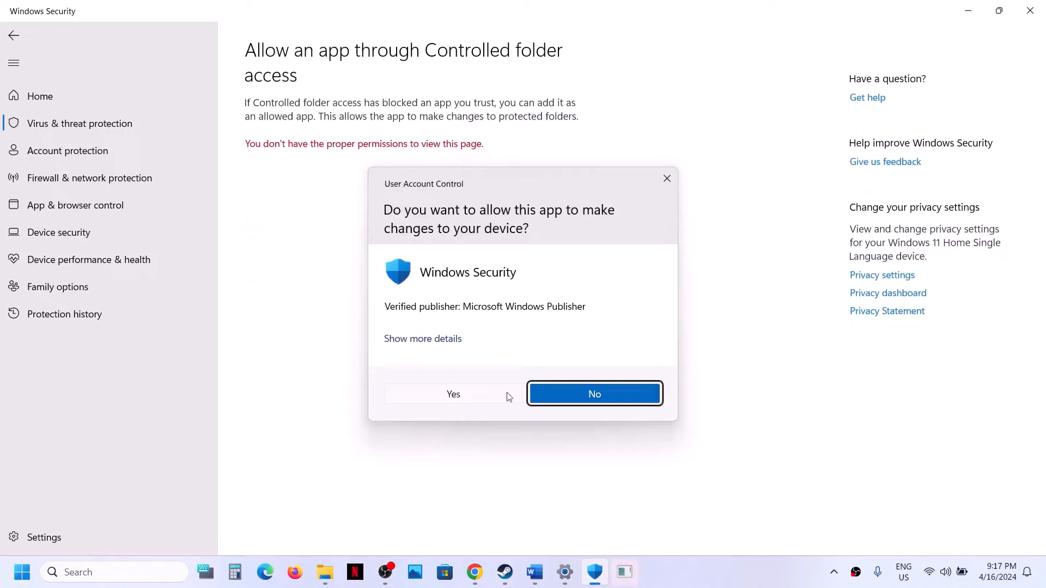
{"action": "left_click", "coordinate": [480, 394]}
Add Frostpunk2BetaShipping from Steam's common\Frostpunk2 folder to the apps allowed through Controlled folder access
{"action": "left_click", "coordinate": [325, 152]}
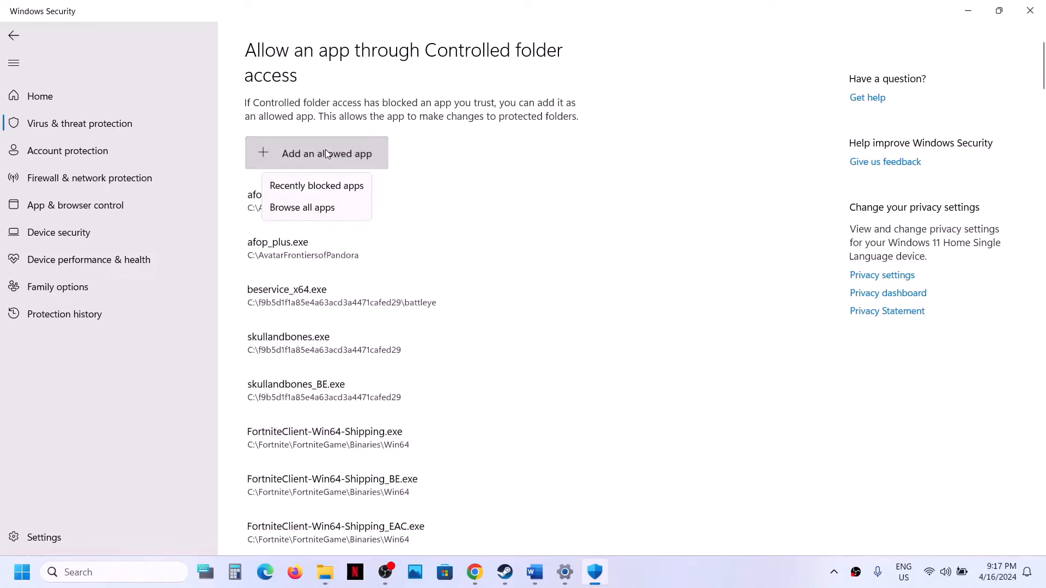
{"action": "left_click", "coordinate": [317, 211]}
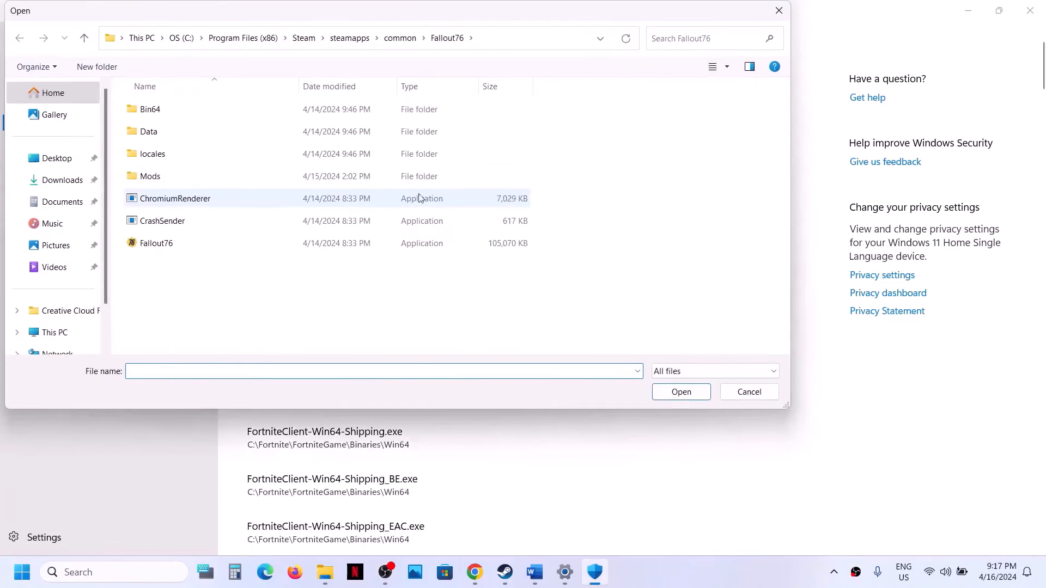
{"action": "left_click", "coordinate": [400, 37]}
{"action": "double_click", "coordinate": [177, 155]}
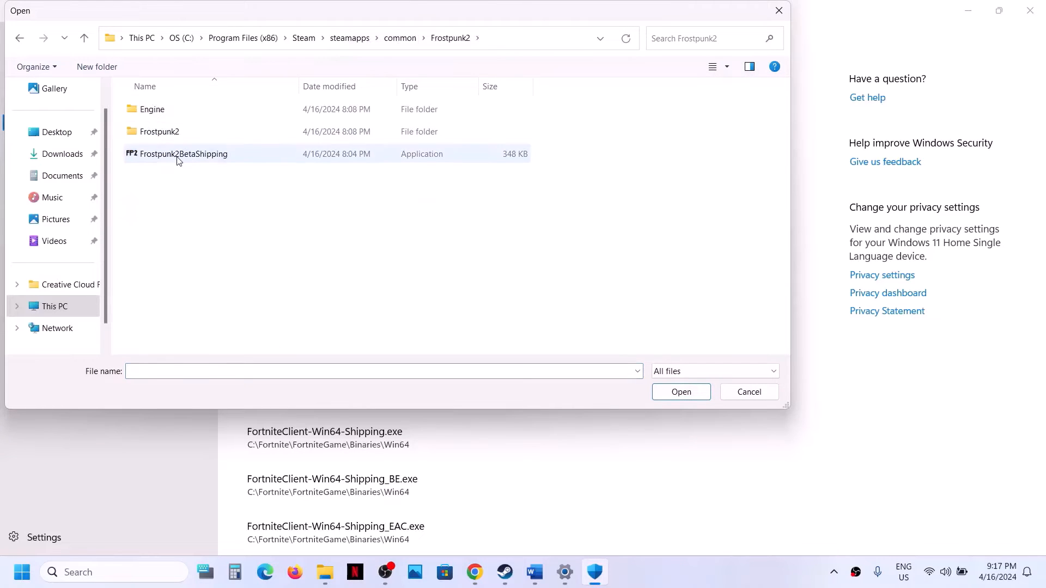
{"action": "left_click", "coordinate": [178, 155]}
{"action": "left_click", "coordinate": [681, 392]}
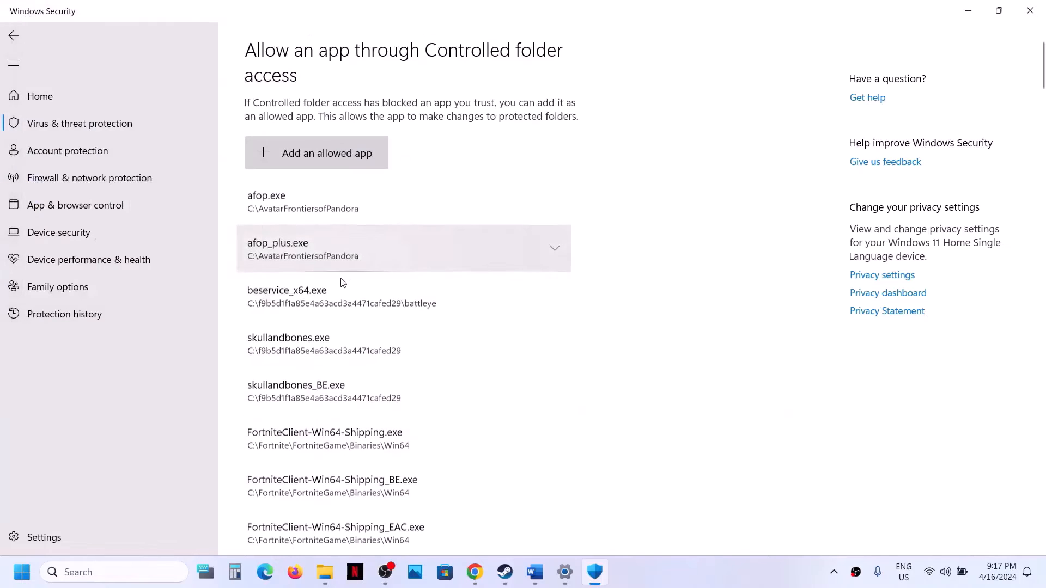
Allow Frostpunk2BetaShipping-Win64-Shipping from the game's Frostpunk2\Binaries\Win64 folder through Controlled folder access
{"action": "left_click", "coordinate": [318, 153]}
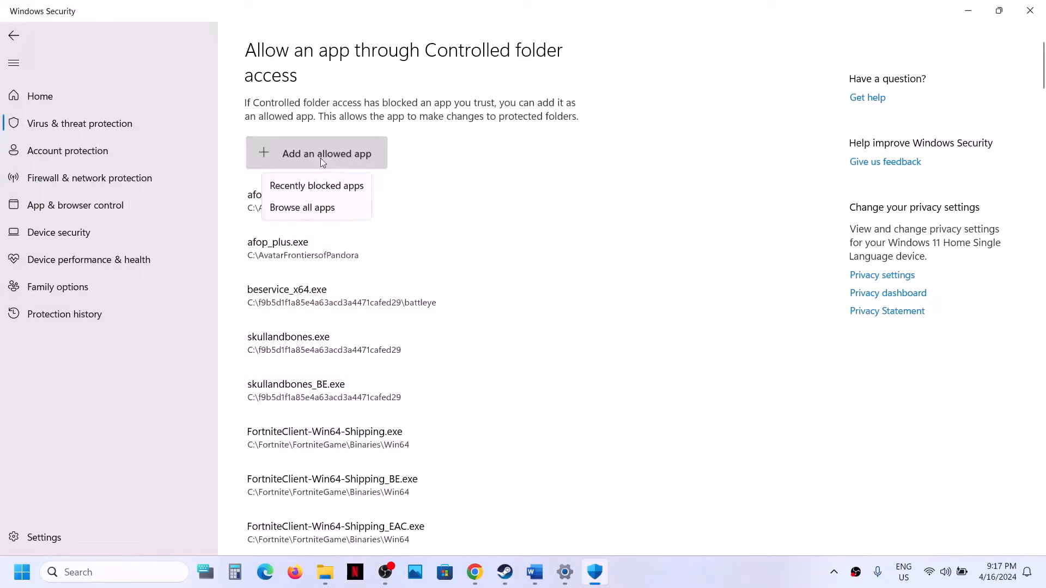
{"action": "left_click", "coordinate": [329, 202]}
{"action": "double_click", "coordinate": [168, 133]}
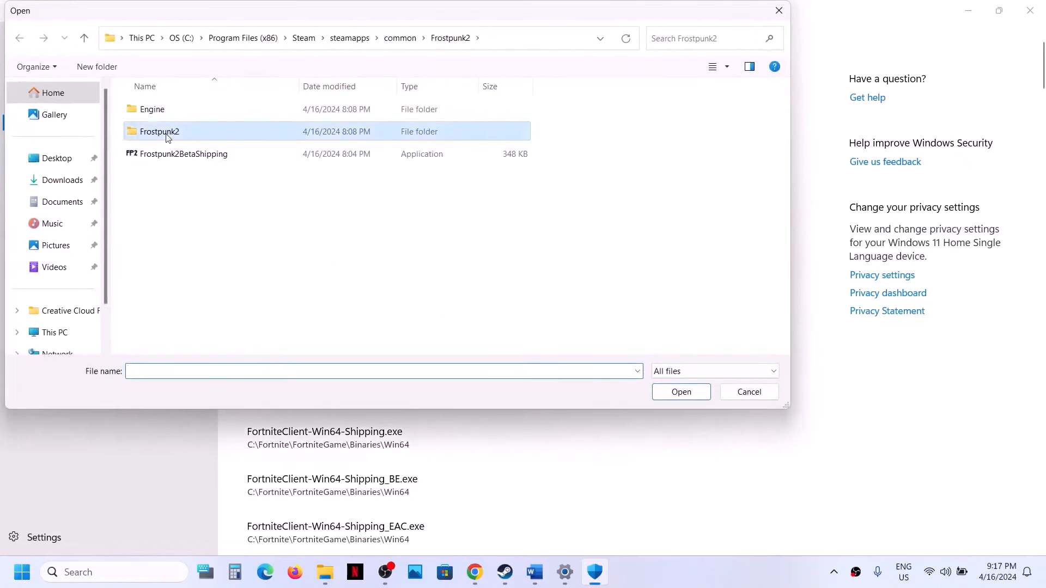
{"action": "double_click", "coordinate": [162, 111]}
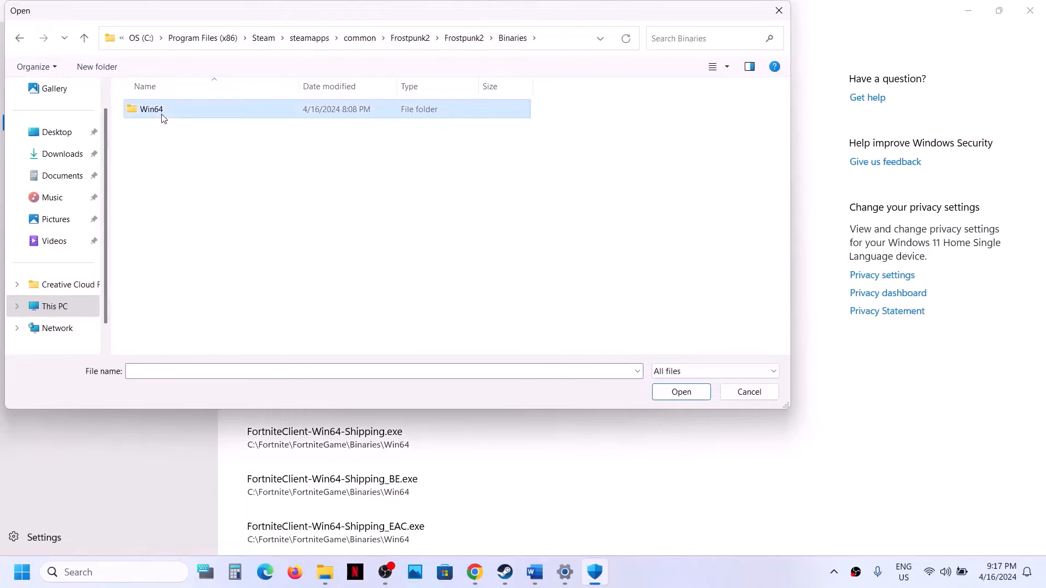
{"action": "double_click", "coordinate": [163, 112]}
{"action": "left_click", "coordinate": [188, 140]}
{"action": "left_click", "coordinate": [678, 397]}
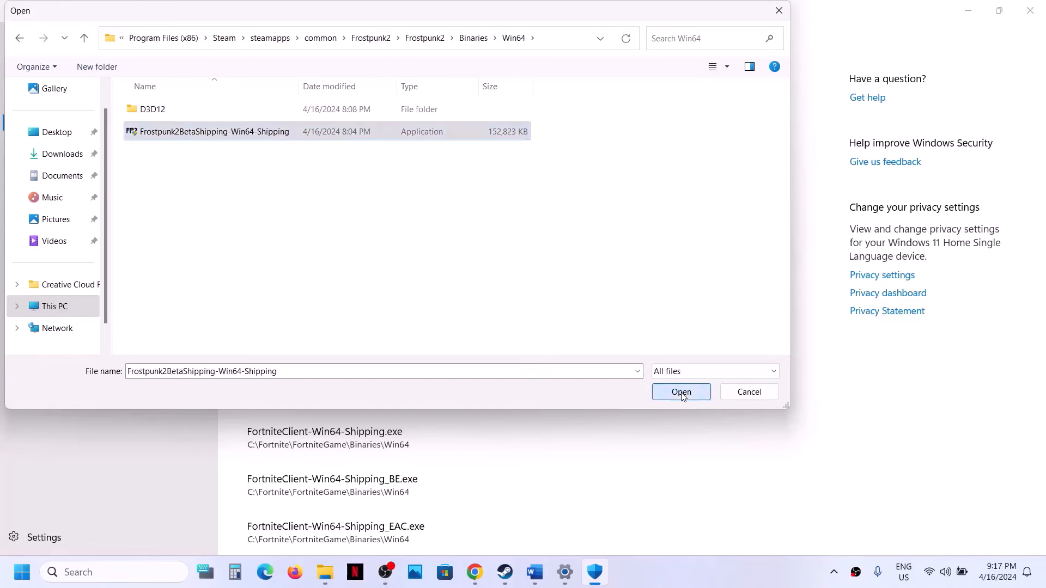
Open the Windows Defender Firewall allowed apps list in Control Panel and unlock its settings for changes
{"action": "left_click", "coordinate": [105, 570]}
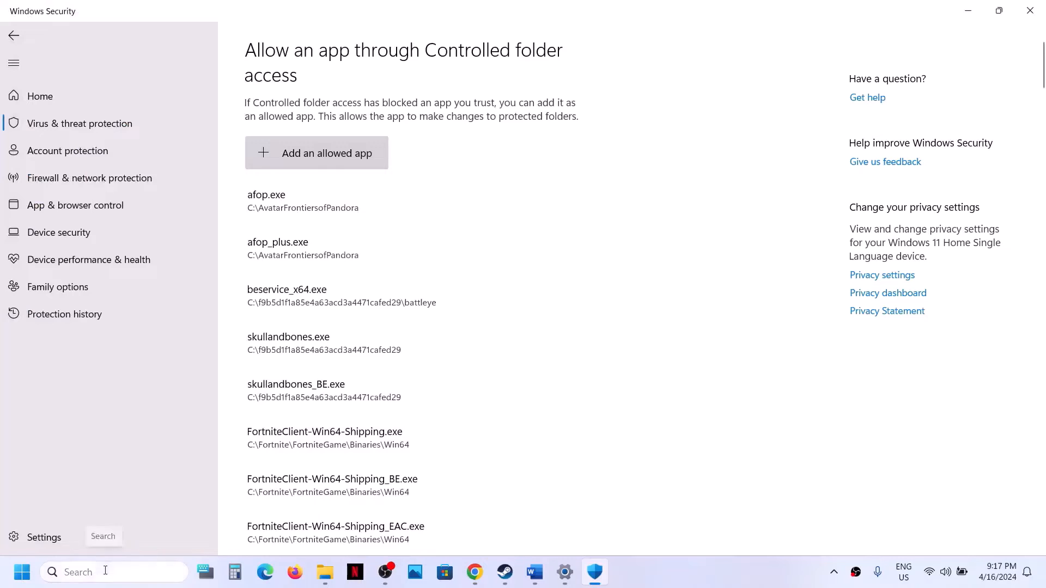
{"action": "type", "text": "control"}
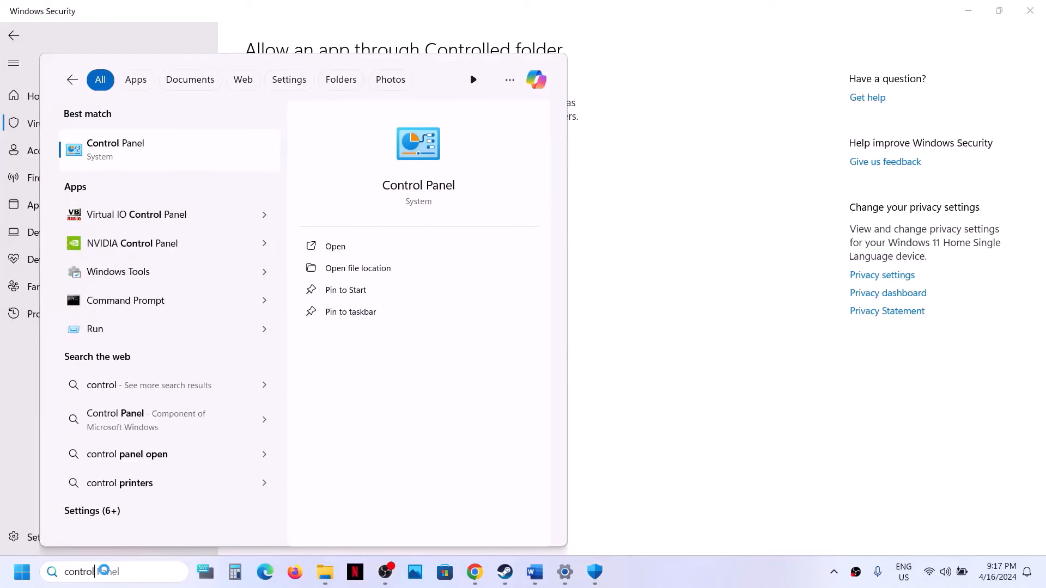
{"action": "left_click", "coordinate": [178, 157]}
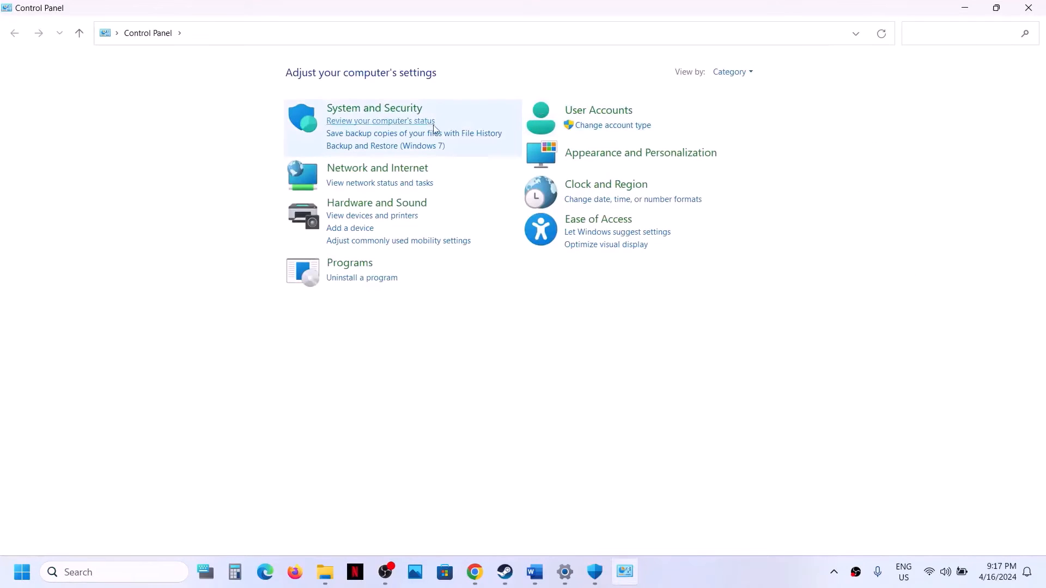
{"action": "left_click", "coordinate": [404, 114]}
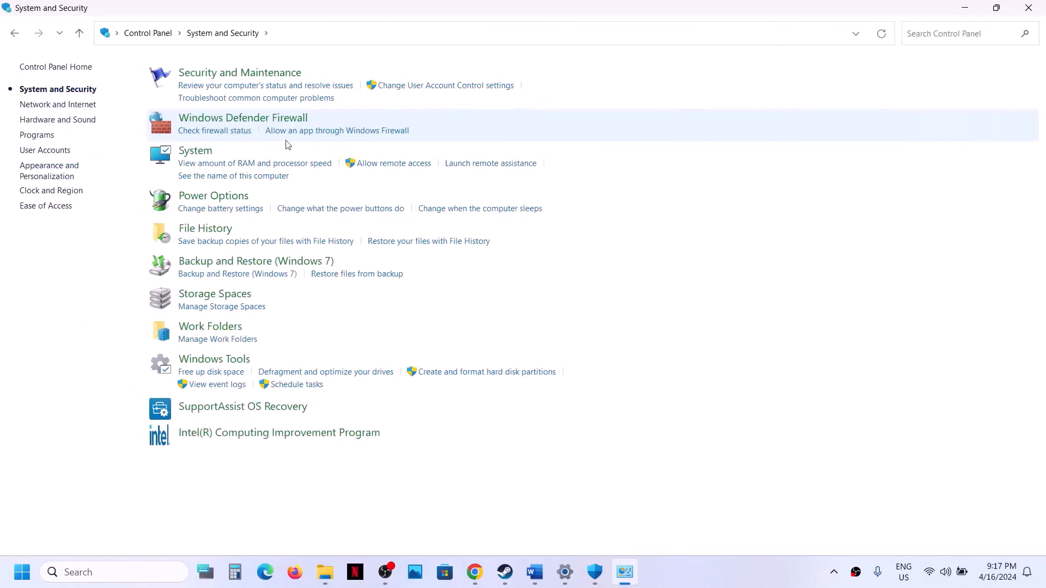
{"action": "left_click", "coordinate": [250, 119]}
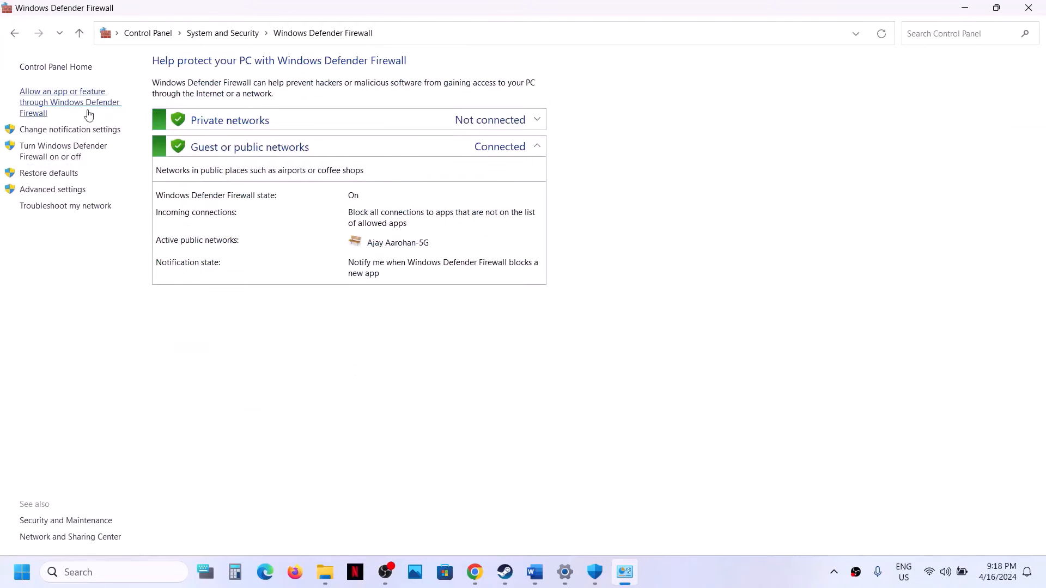
{"action": "left_click", "coordinate": [76, 106]}
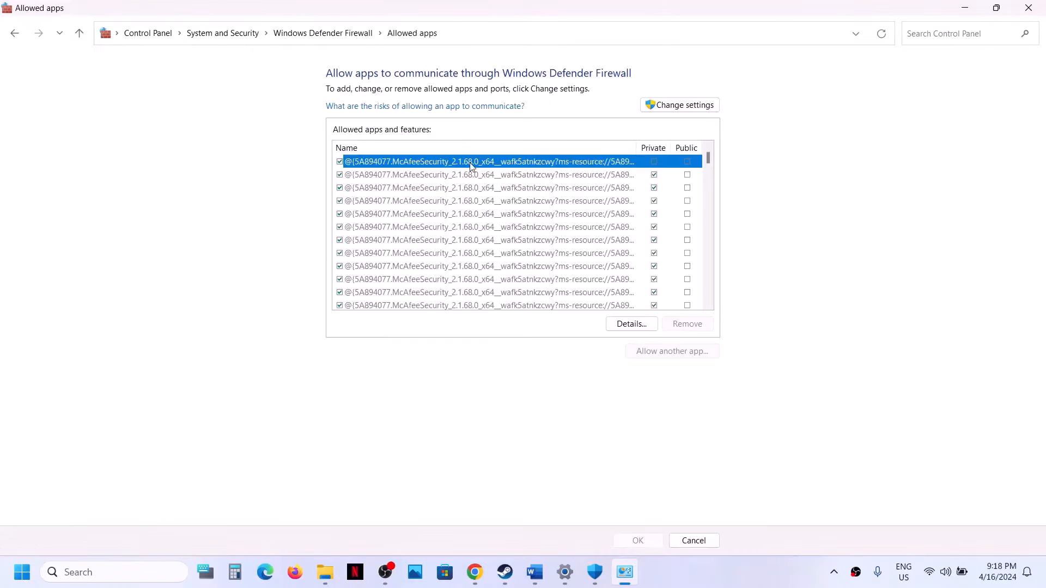
{"action": "left_click", "coordinate": [691, 105]}
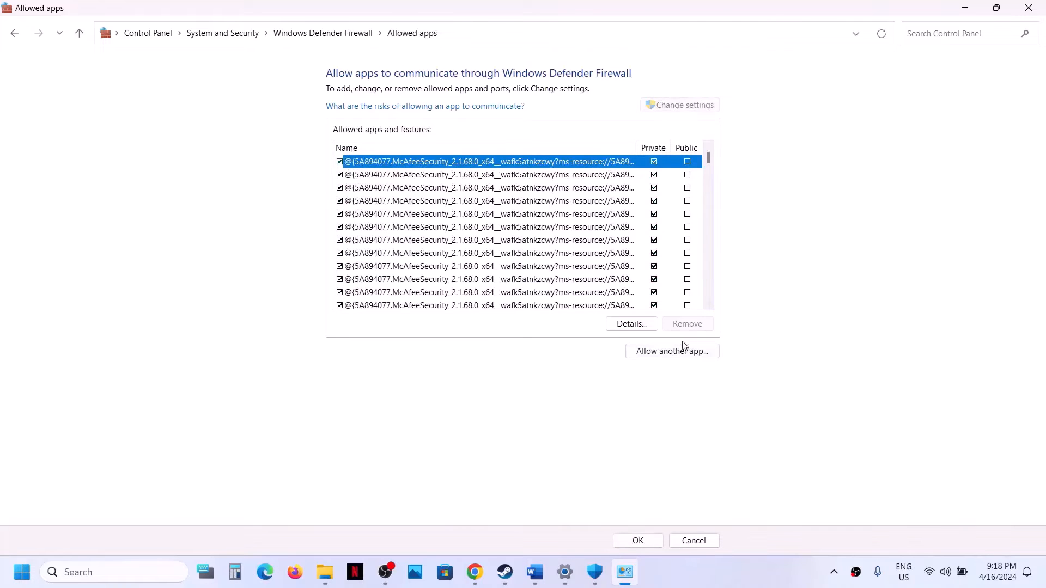
Try to add Frostpunk2BetaShipping from Steam's common\Frostpunk2 folder to the firewall's allowed apps
{"action": "left_click", "coordinate": [676, 349]}
{"action": "left_click", "coordinate": [618, 351]}
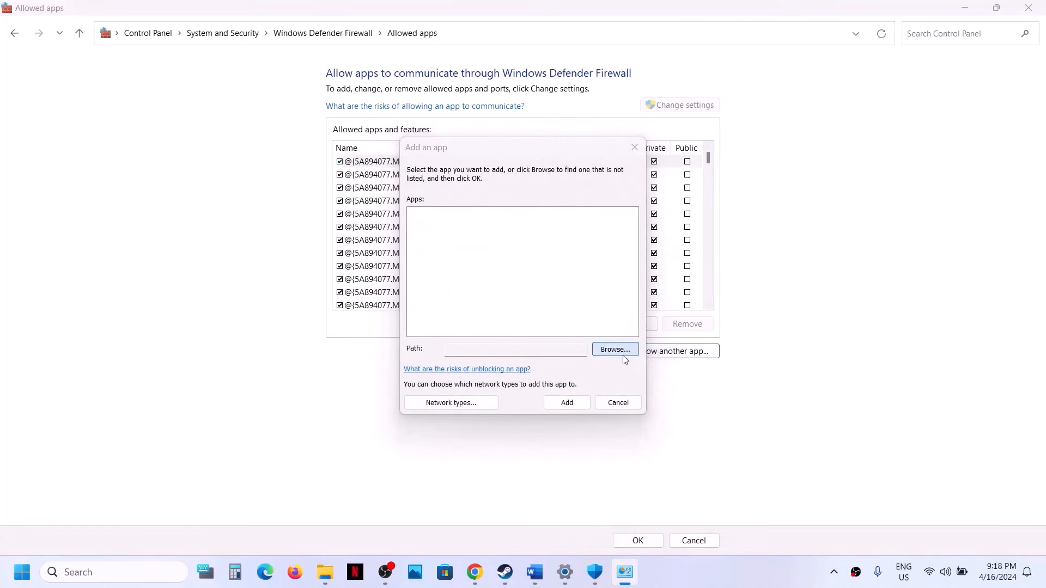
{"action": "left_click", "coordinate": [598, 195]}
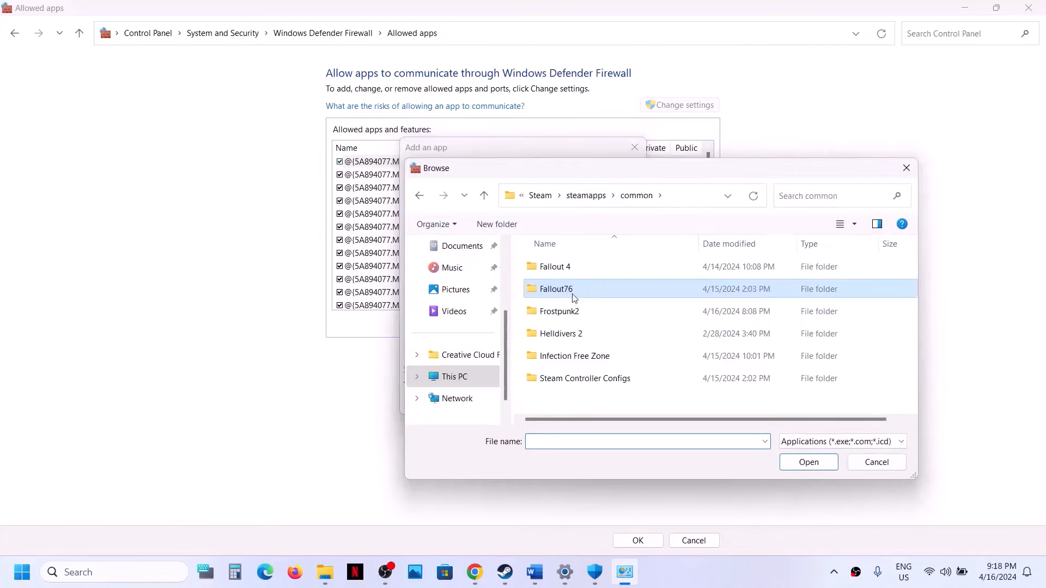
{"action": "double_click", "coordinate": [574, 312]}
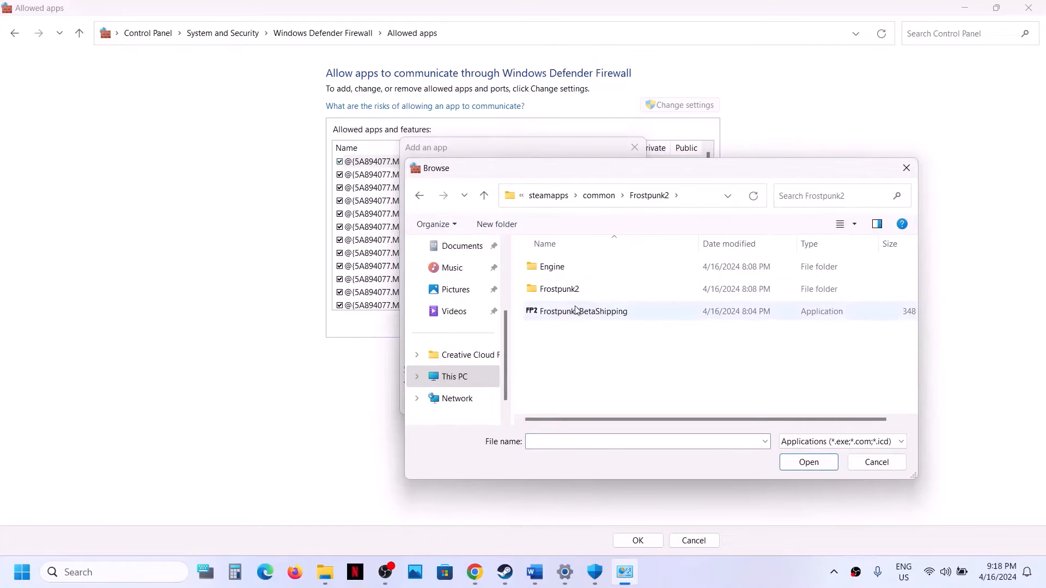
{"action": "left_click", "coordinate": [576, 311]}
{"action": "left_click", "coordinate": [810, 462]}
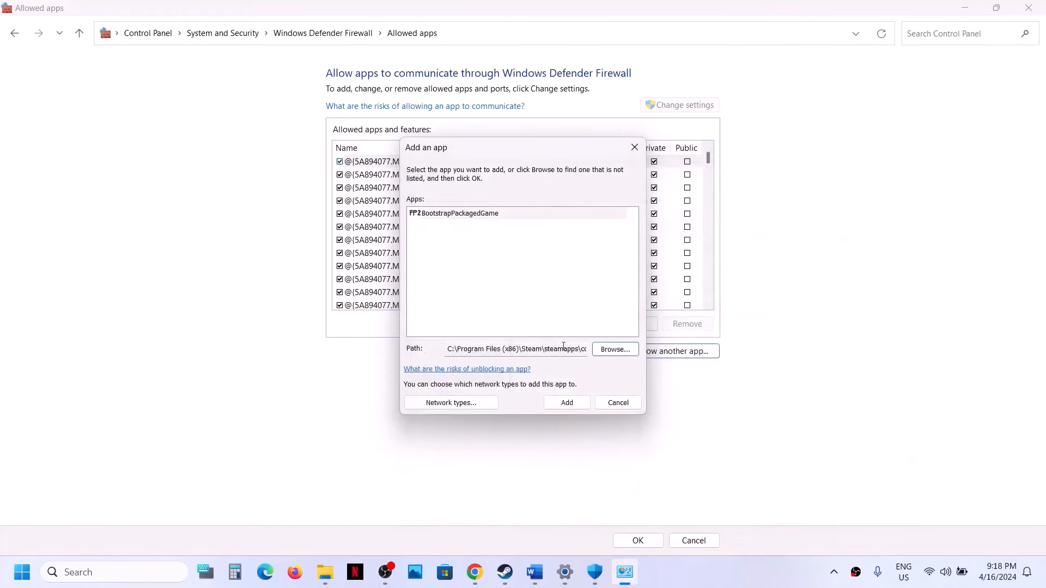
{"action": "left_click", "coordinate": [567, 404]}
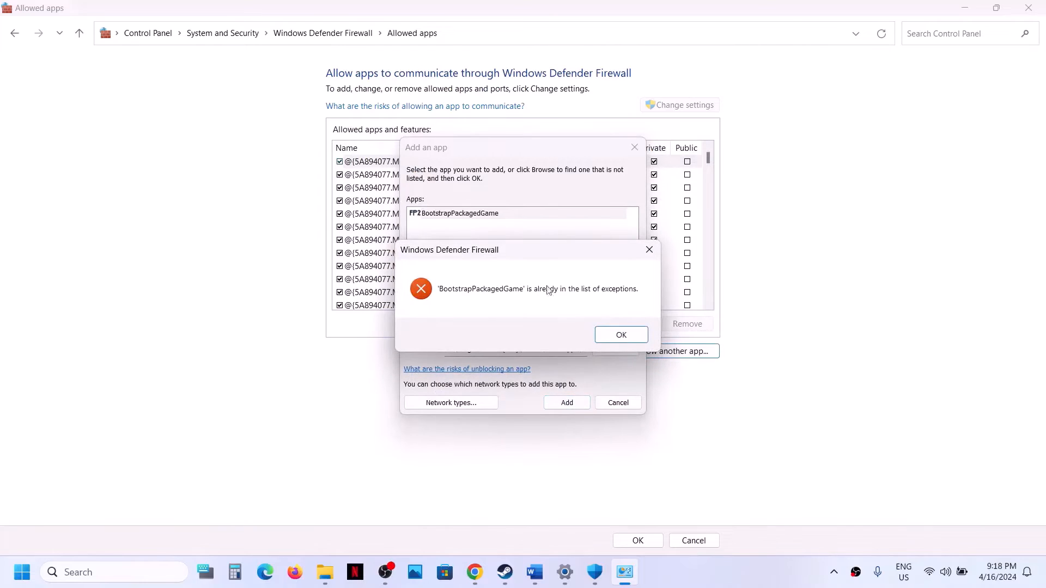
{"action": "left_click", "coordinate": [622, 335]}
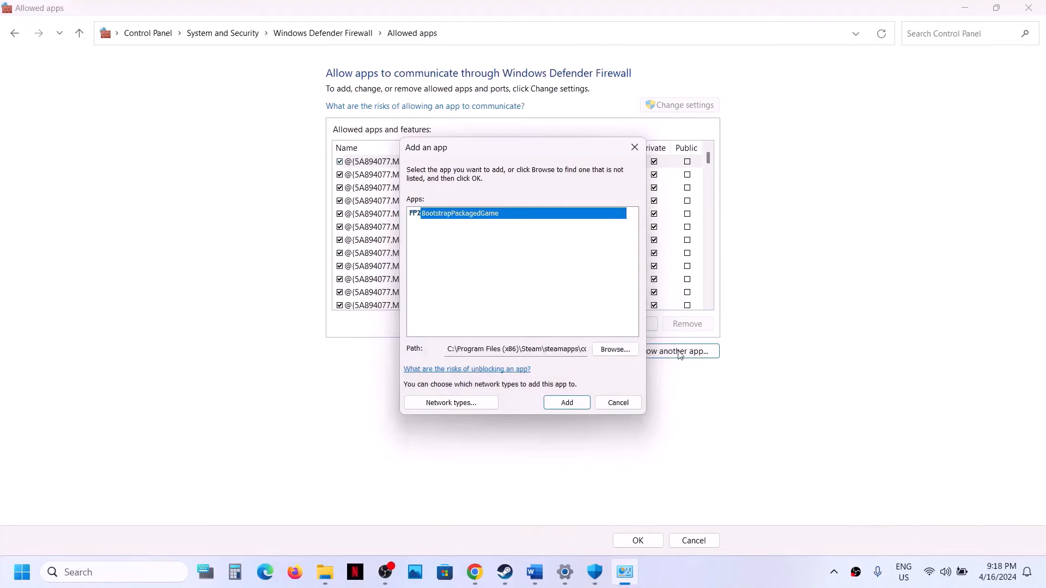
Add Frostpunk2BetaShipping-Win64-Shipping from the game's Frostpunk2\Binaries\Win64 folder to the firewall's allowed apps and save the list
{"action": "left_click", "coordinate": [615, 349]}
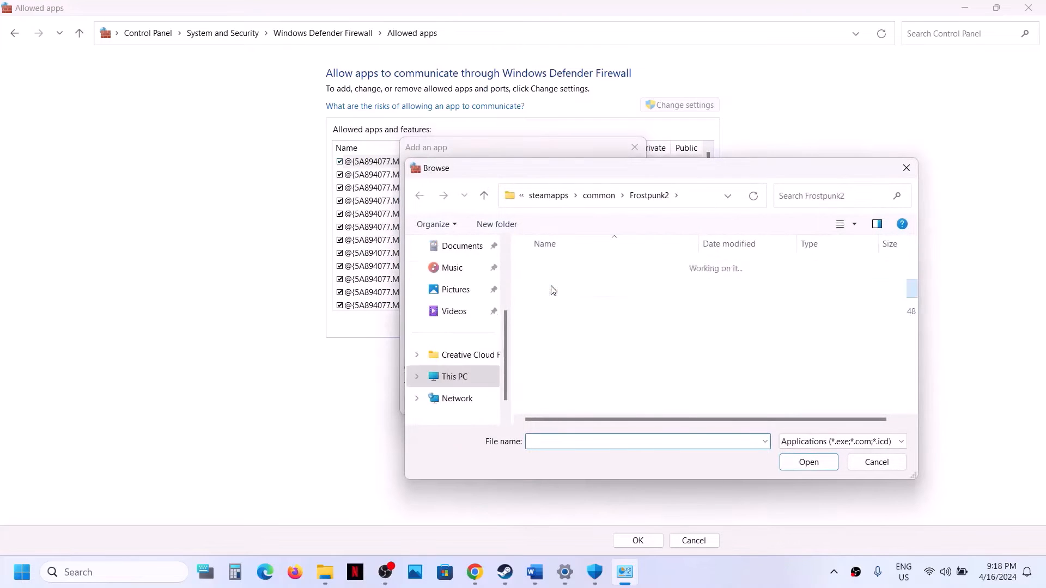
{"action": "double_click", "coordinate": [557, 273]}
{"action": "double_click", "coordinate": [557, 272]}
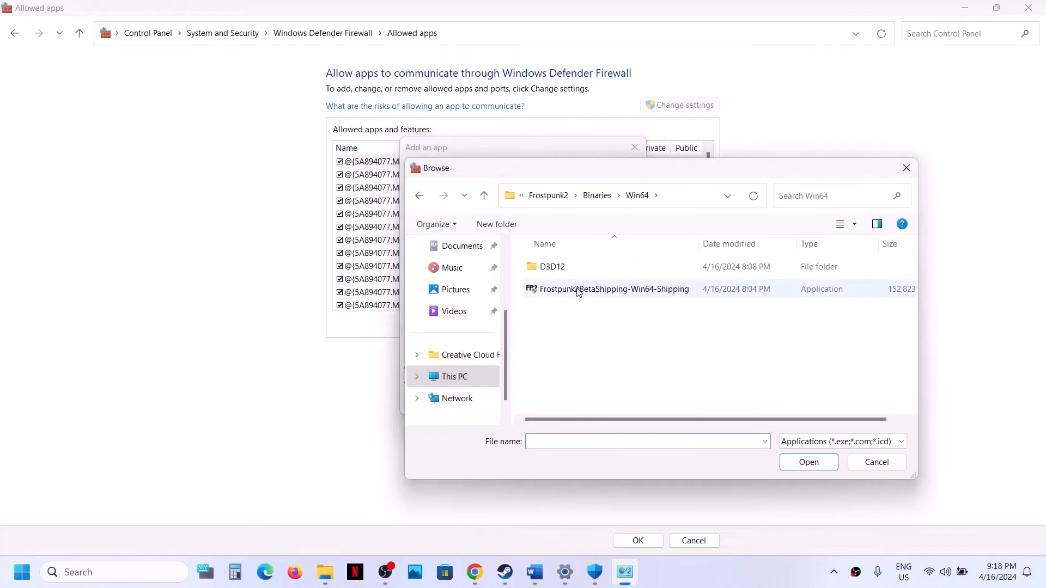
{"action": "left_click", "coordinate": [578, 293]}
{"action": "left_click", "coordinate": [791, 461]}
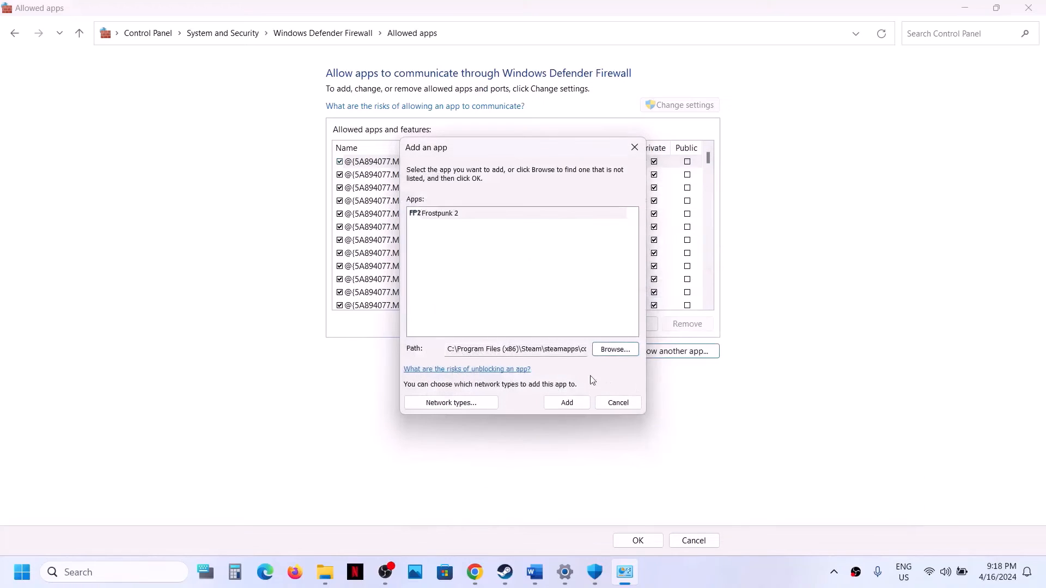
{"action": "left_click", "coordinate": [567, 403]}
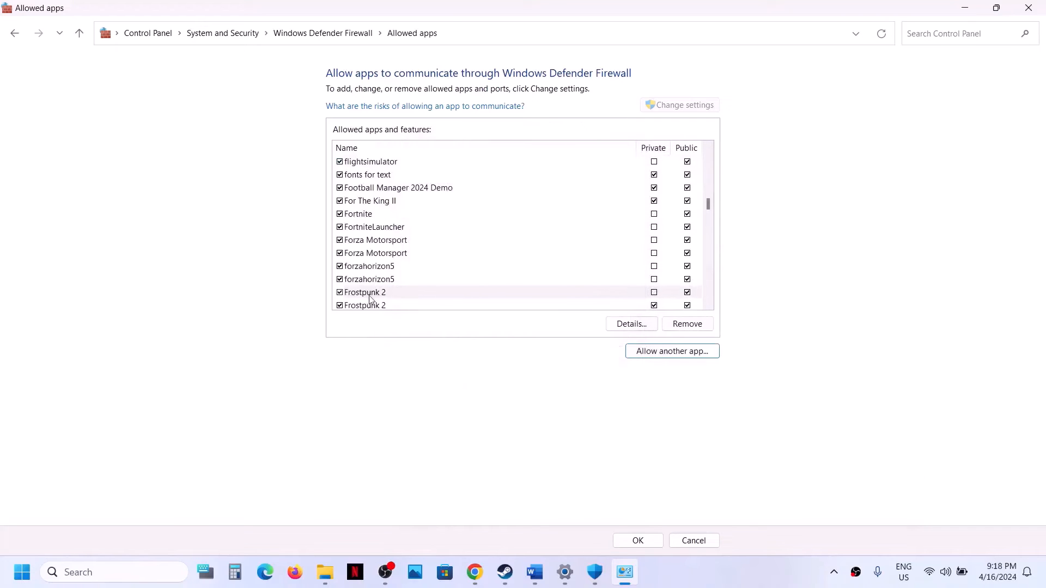
{"action": "left_click", "coordinate": [638, 541]}
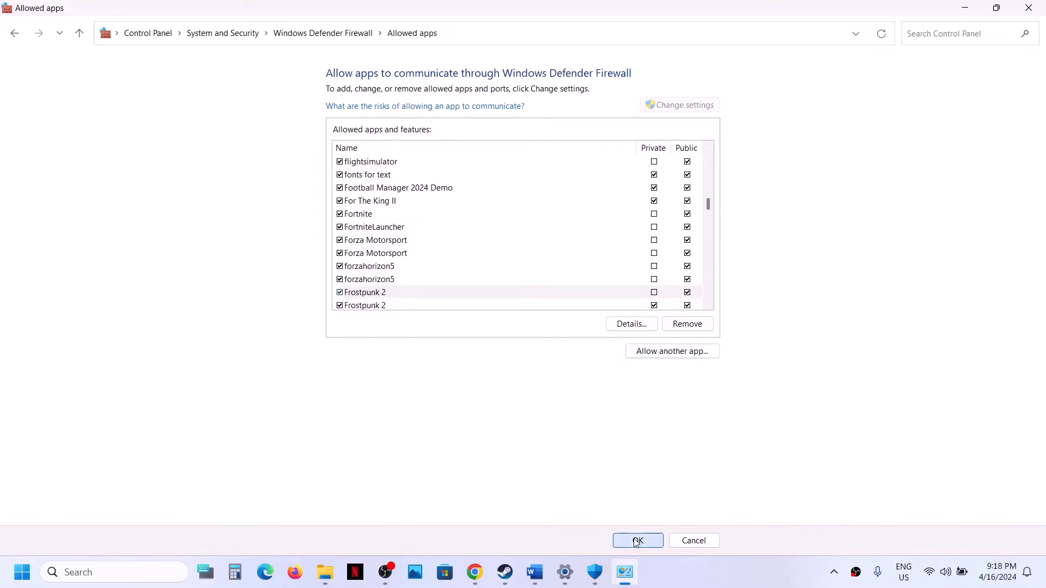
Close the firewall, Windows Security and Settings windows
{"action": "left_click", "coordinate": [1028, 6]}
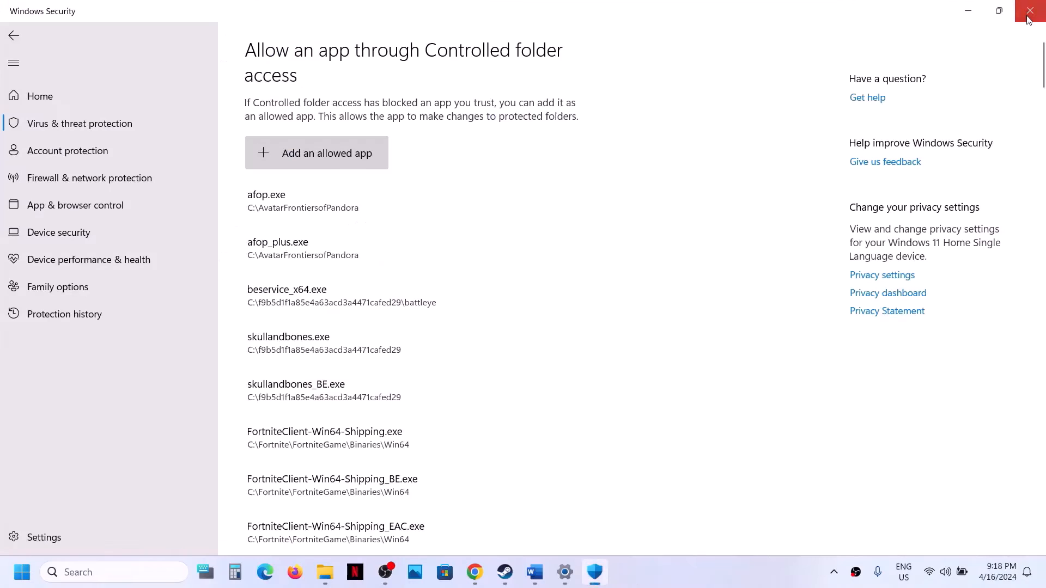
{"action": "left_click", "coordinate": [1029, 18]}
{"action": "left_click", "coordinate": [1029, 19]}
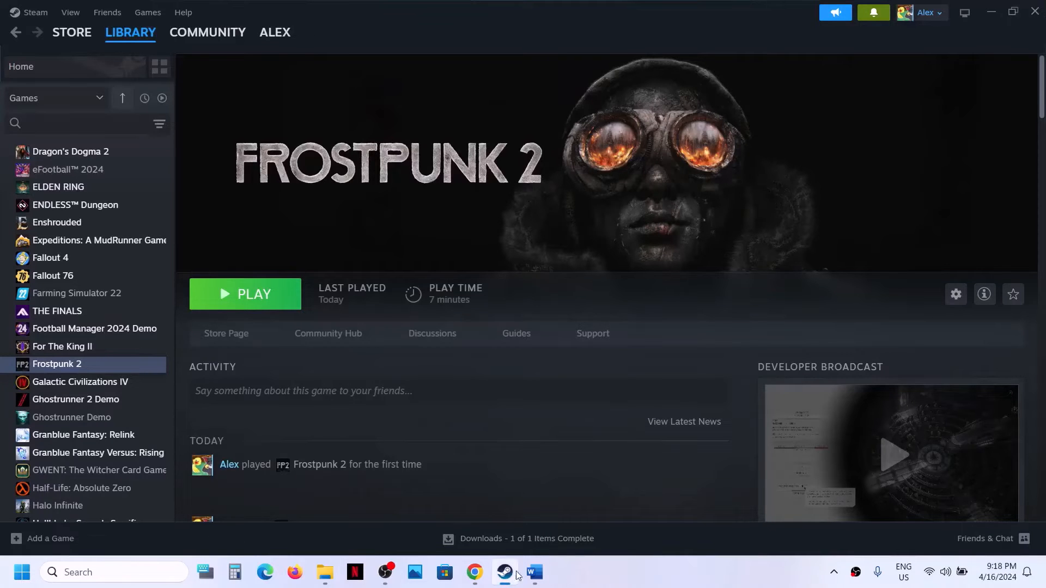
Switch to the Word notes and copy the NVIDIA GeForce drivers link under Step 12 on rolling back the graphics driver
{"action": "left_click", "coordinate": [535, 572]}
{"action": "scroll", "coordinate": [436, 295], "scroll_direction": "down", "scroll_amount": 3}
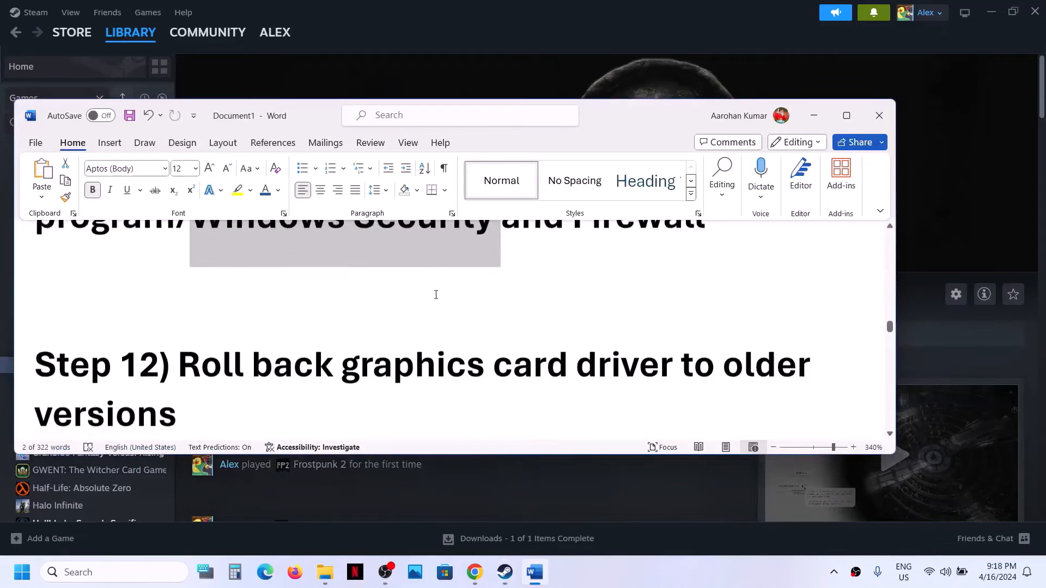
{"action": "scroll", "coordinate": [436, 295], "scroll_direction": "down", "scroll_amount": 1}
{"action": "left_click_drag", "start_coordinate": [188, 320], "coordinate": [433, 364]}
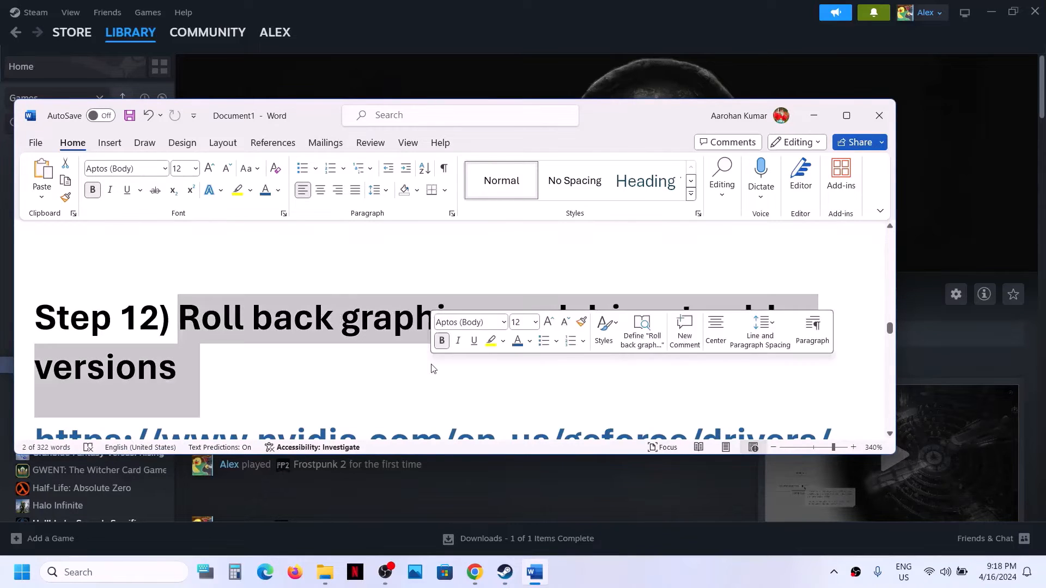
{"action": "scroll", "coordinate": [433, 362], "scroll_direction": "down", "scroll_amount": 3}
{"action": "left_click_drag", "start_coordinate": [833, 313], "coordinate": [37, 315]}
{"action": "key", "text": "ctrl+c"}
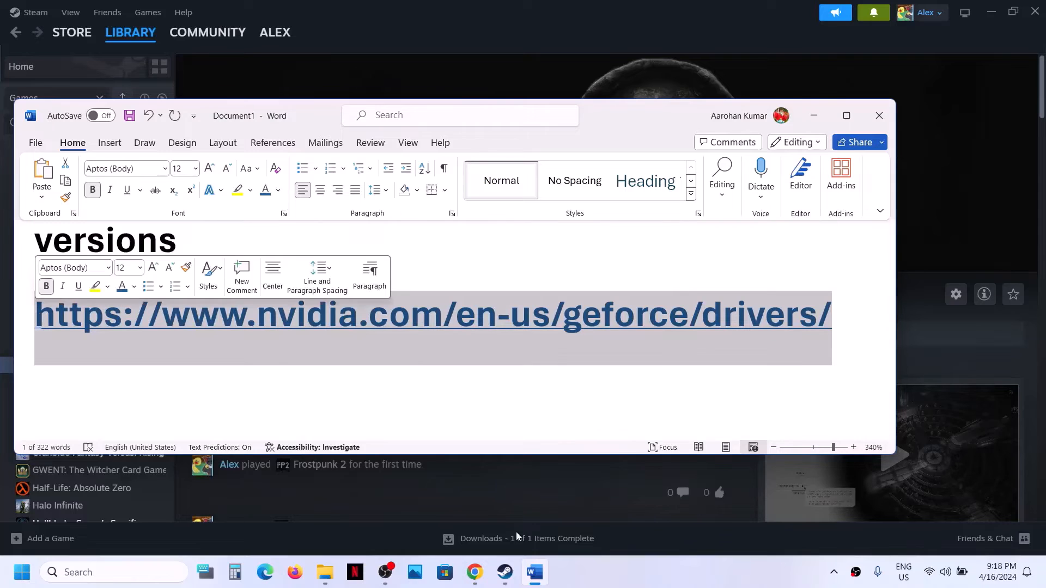
Switch to Chrome and open the copied NVIDIA GeForce drivers link in a new tab
{"action": "left_click", "coordinate": [474, 572]}
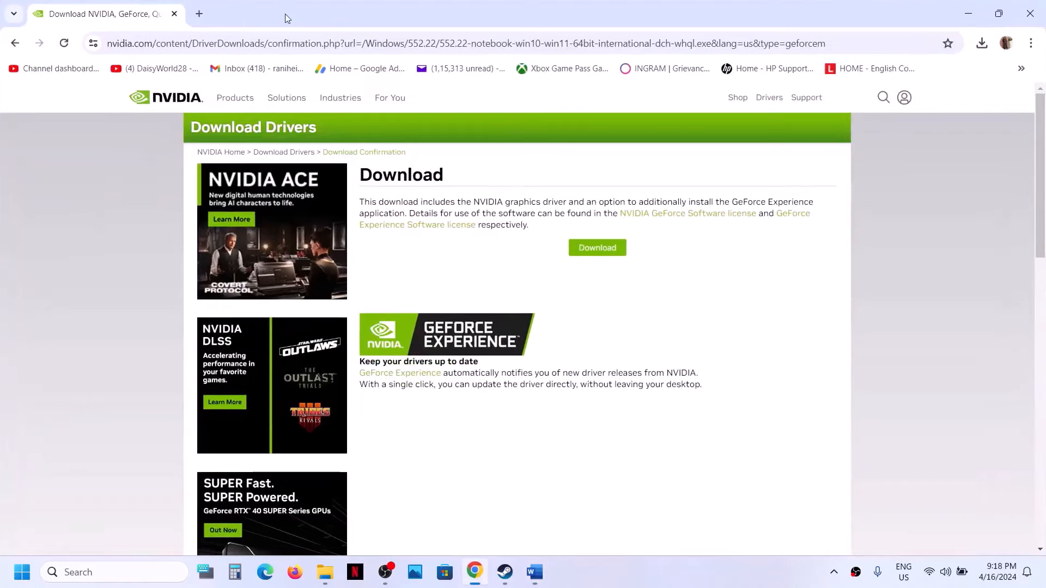
{"action": "left_click", "coordinate": [199, 14]}
{"action": "key", "text": "ctrl+v"}
{"action": "key", "text": "Return"}
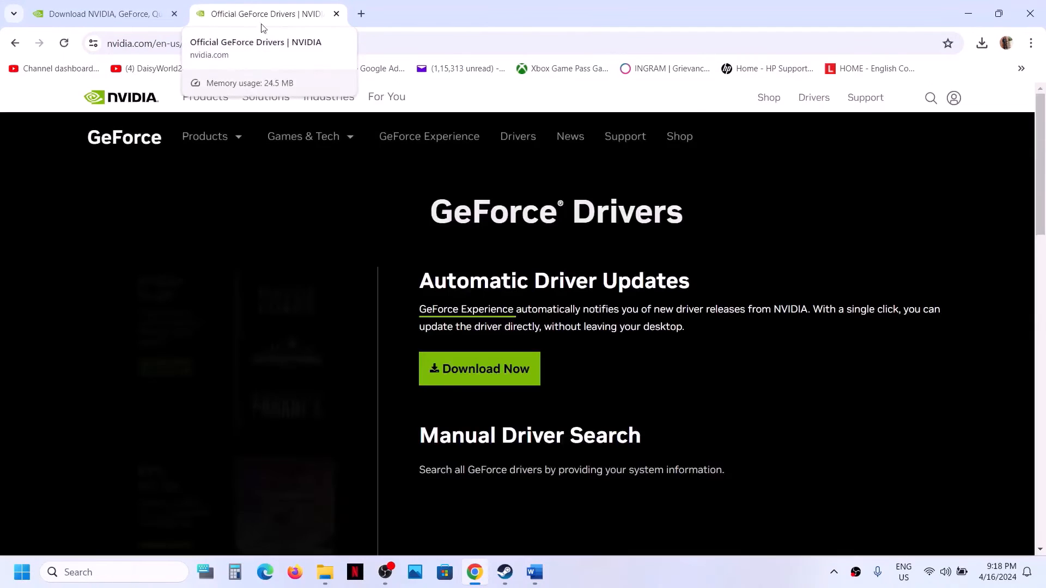
Run a manual driver search for the GeForce RTX 3050 Laptop GPU on Windows 11 in English (US)
{"action": "scroll", "coordinate": [557, 299], "scroll_direction": "down", "scroll_amount": 5}
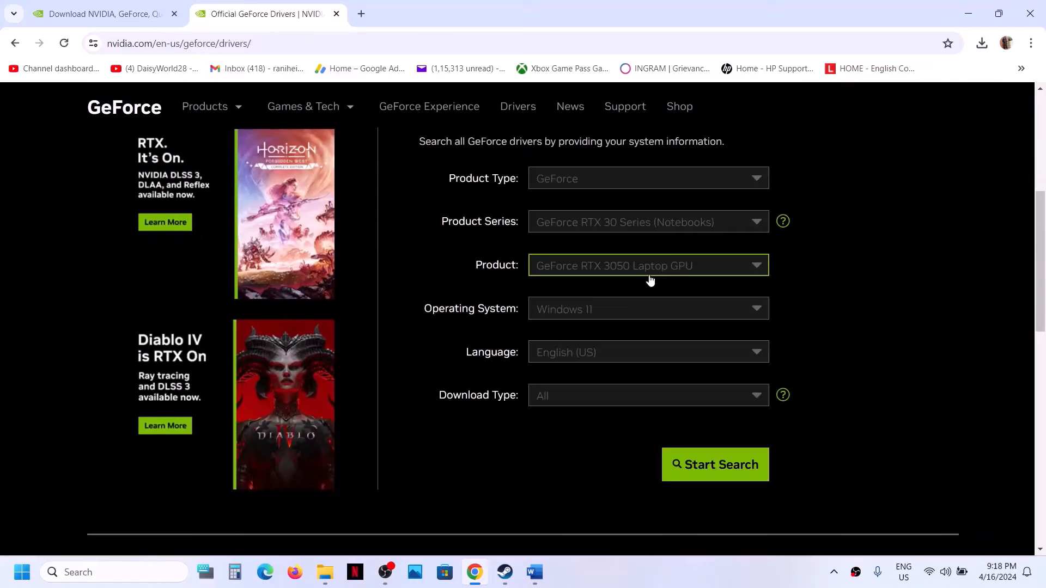
{"action": "left_click", "coordinate": [652, 222]}
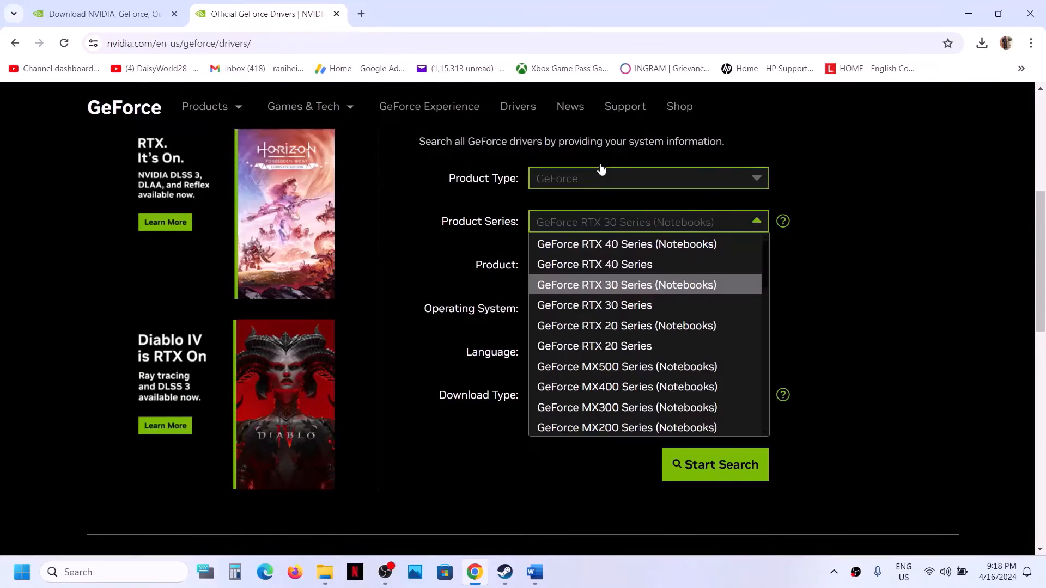
{"action": "left_click_drag", "start_coordinate": [837, 275], "coordinate": [794, 369]}
{"action": "left_click", "coordinate": [752, 427]}
{"action": "left_click", "coordinate": [699, 466]}
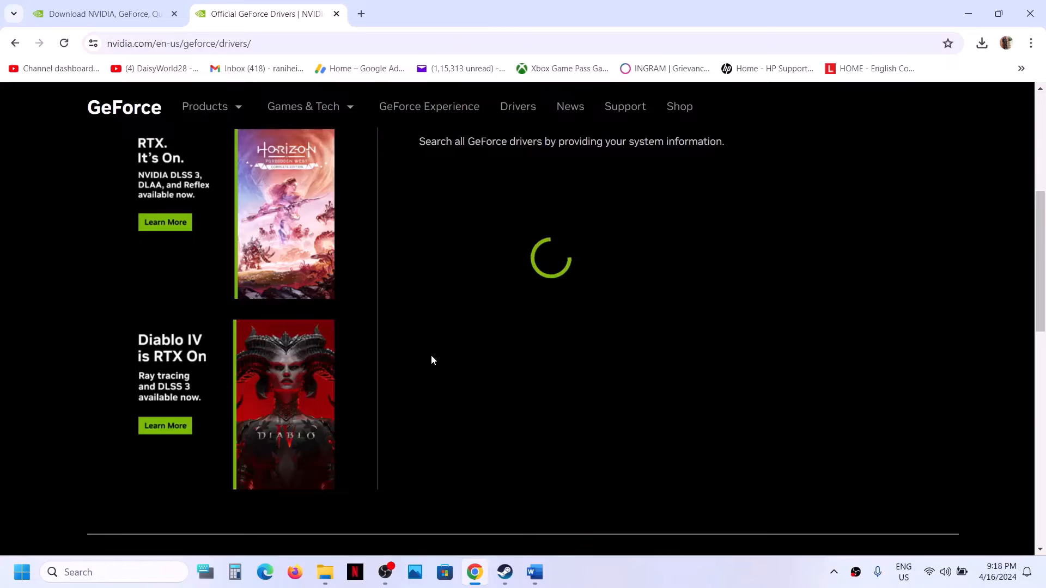
Compare the listed driver versions and open the download page of the older GeForce Game Ready Driver, version 552.12
{"action": "scroll", "coordinate": [434, 270], "scroll_direction": "up", "scroll_amount": 1}
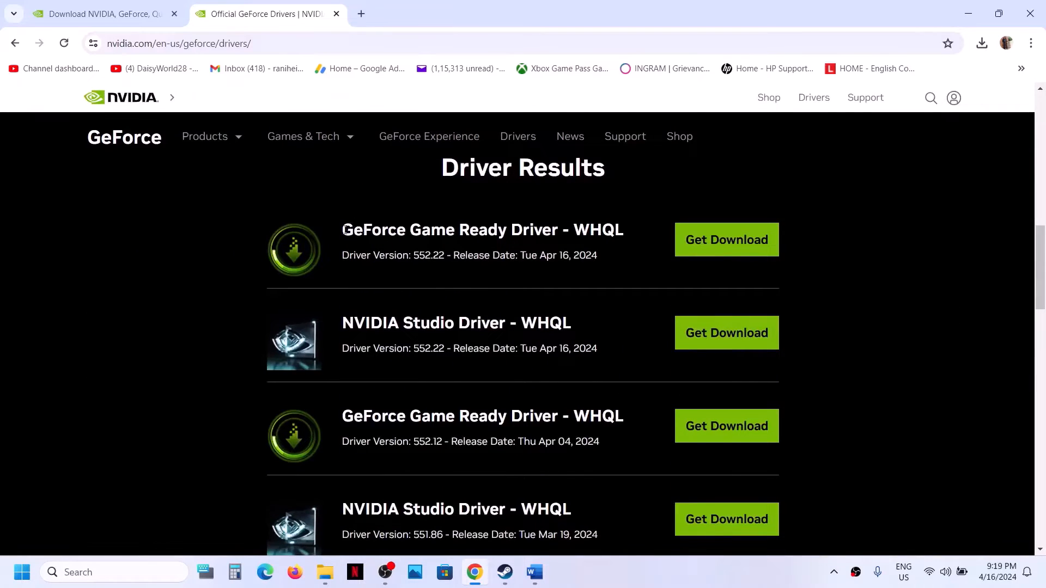
{"action": "left_click_drag", "start_coordinate": [344, 230], "coordinate": [490, 236]}
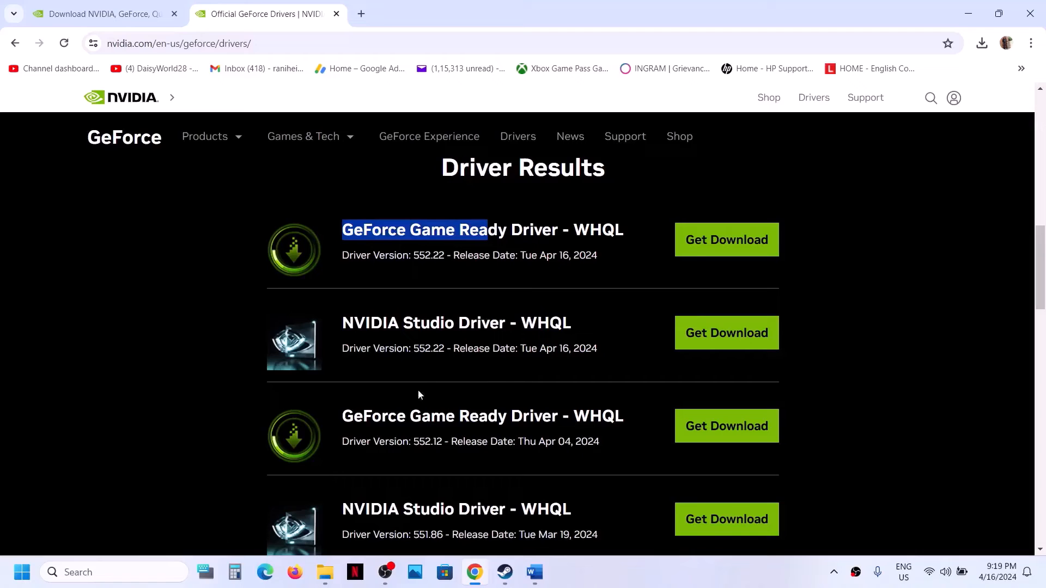
{"action": "scroll", "coordinate": [354, 420], "scroll_direction": "down", "scroll_amount": 1}
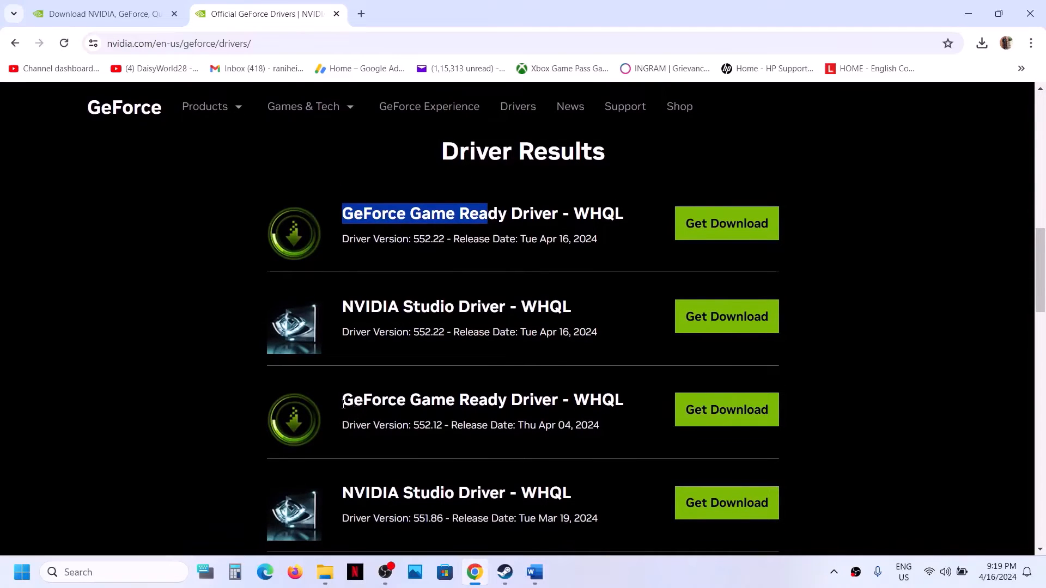
{"action": "left_click", "coordinate": [409, 399]}
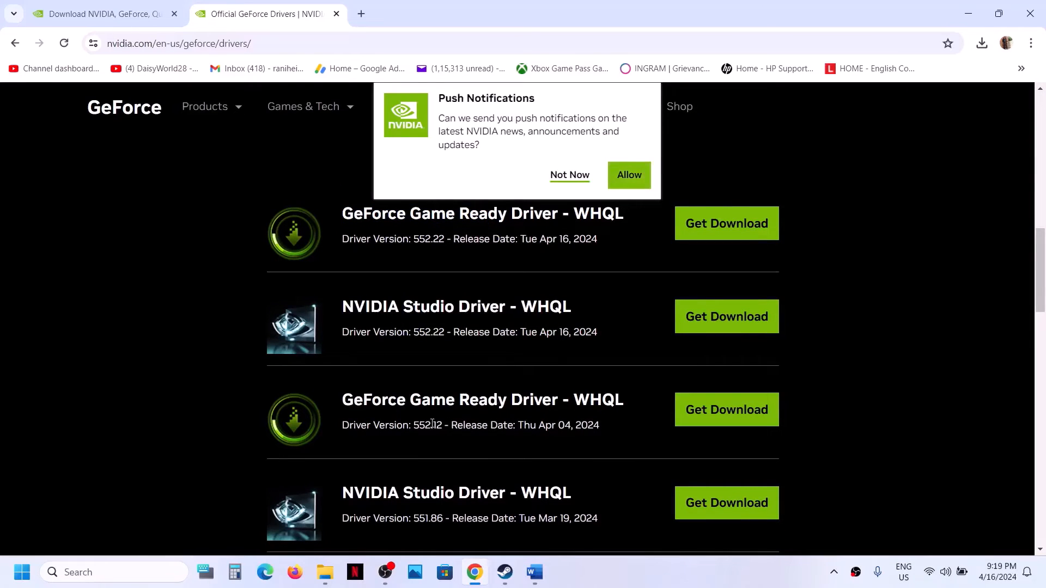
{"action": "scroll", "coordinate": [432, 425], "scroll_direction": "down", "scroll_amount": 1}
{"action": "scroll", "coordinate": [388, 458], "scroll_direction": "down", "scroll_amount": 1}
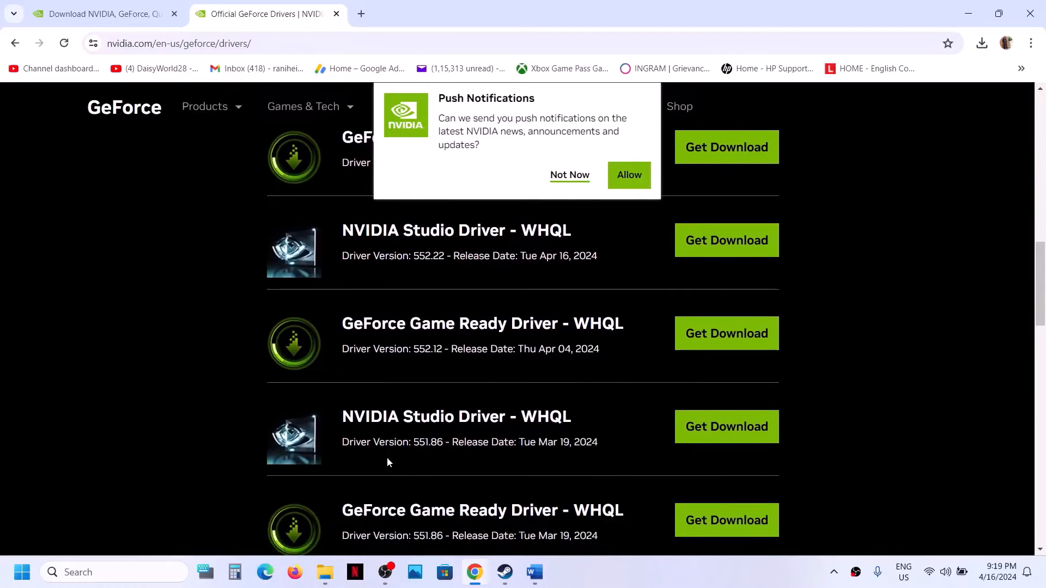
{"action": "left_click_drag", "start_coordinate": [351, 511], "coordinate": [479, 505]}
{"action": "left_click_drag", "start_coordinate": [355, 323], "coordinate": [575, 323]}
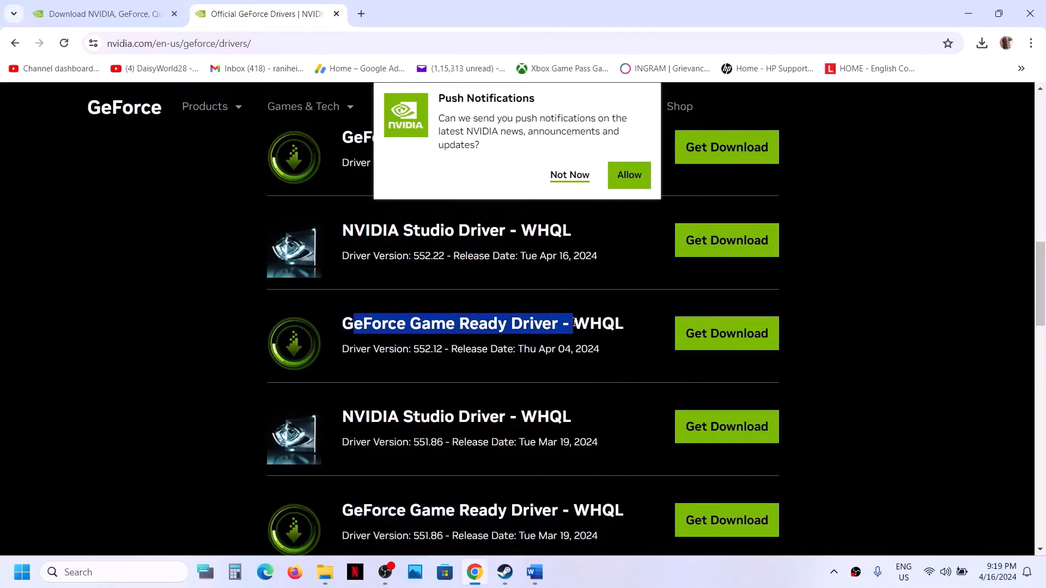
{"action": "left_click", "coordinate": [376, 329]}
{"action": "left_click_drag", "start_coordinate": [346, 326], "coordinate": [458, 325]}
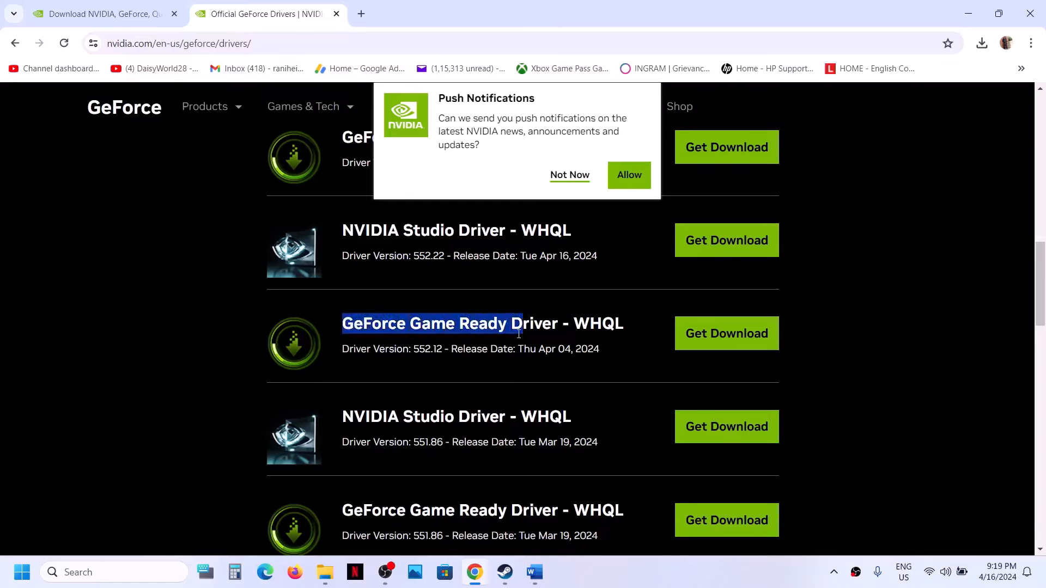
{"action": "left_click", "coordinate": [731, 343]}
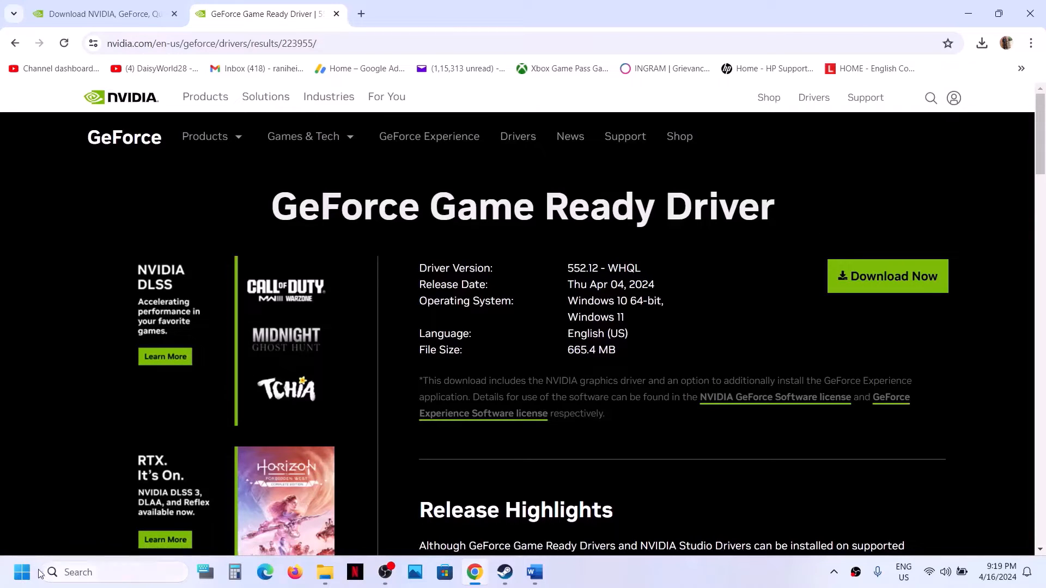
{"action": "left_click", "coordinate": [22, 572]}
{"action": "left_click", "coordinate": [402, 528]}
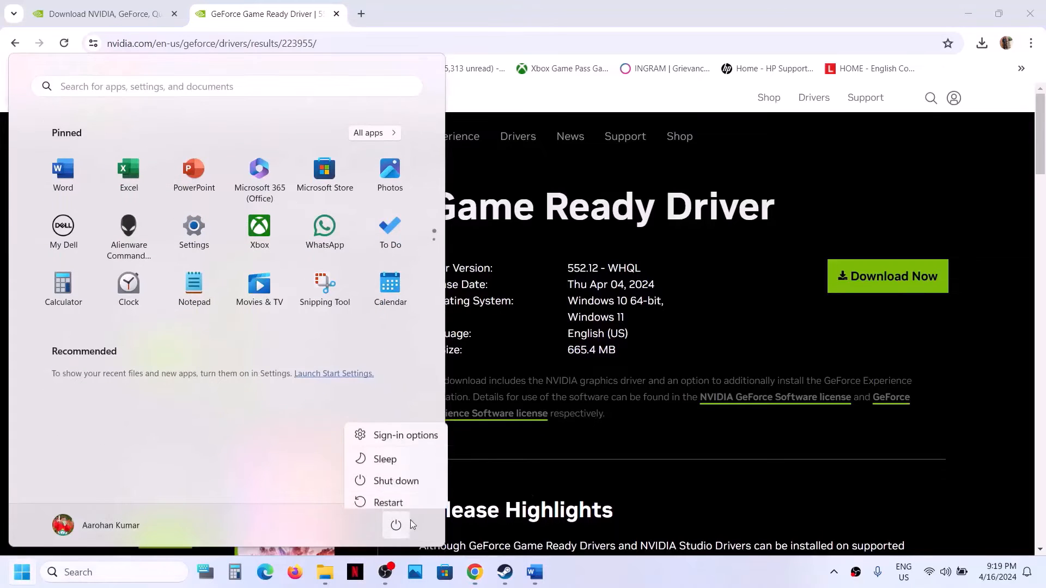
{"action": "key", "text": "Escape"}
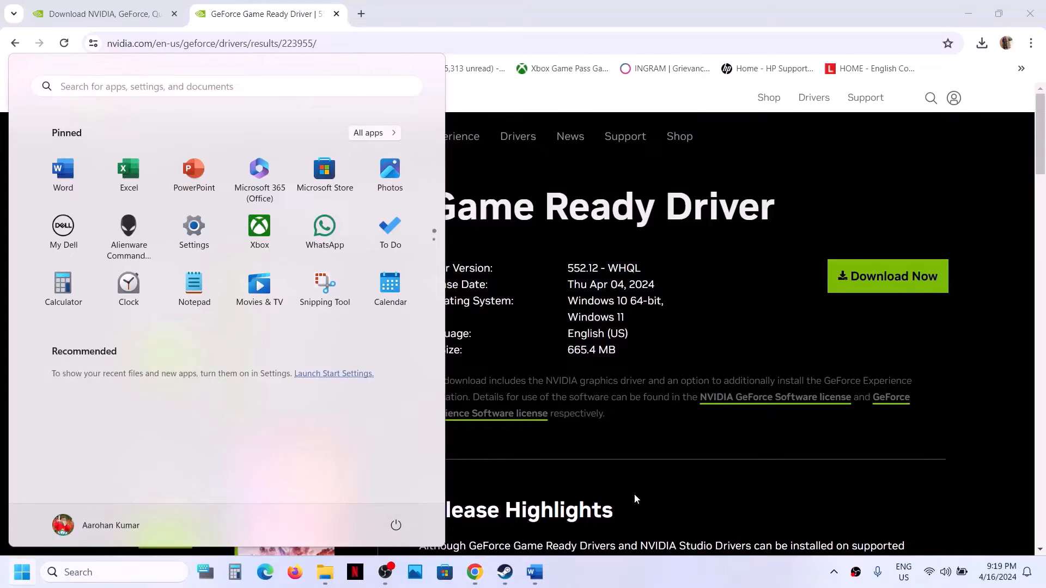
Switch to the Word notes and go to Step 13 on increasing the virtual memory
{"action": "left_click", "coordinate": [505, 572]}
{"action": "left_click", "coordinate": [535, 573]}
{"action": "scroll", "coordinate": [362, 304], "scroll_direction": "down", "scroll_amount": 3}
{"action": "scroll", "coordinate": [362, 304], "scroll_direction": "down", "scroll_amount": 2}
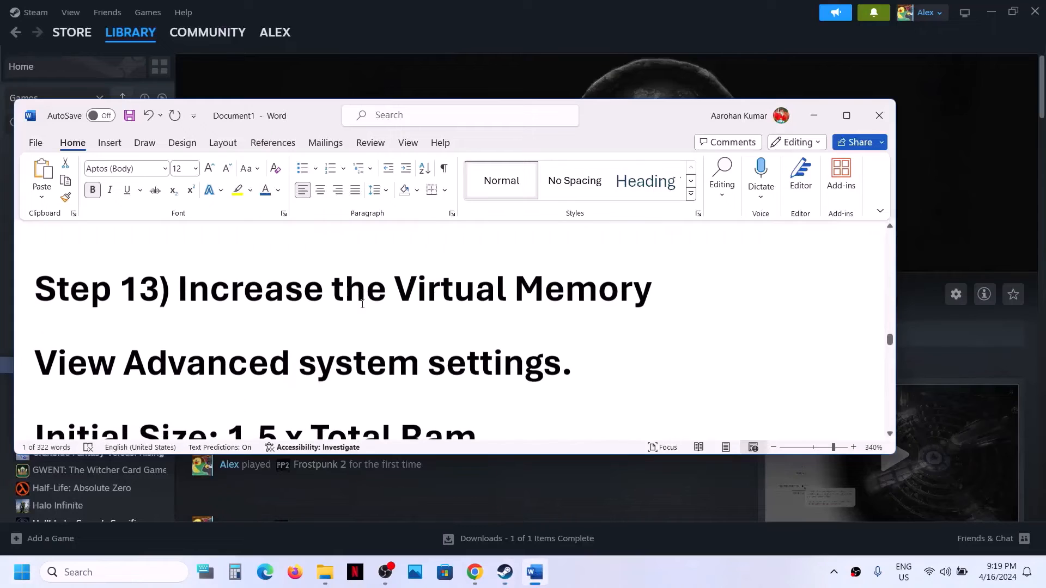
{"action": "key", "text": "shift+End"}
Highlight the "View Advanced system settings" line in the Word notes about virtual memory
{"action": "left_click", "coordinate": [745, 509]}
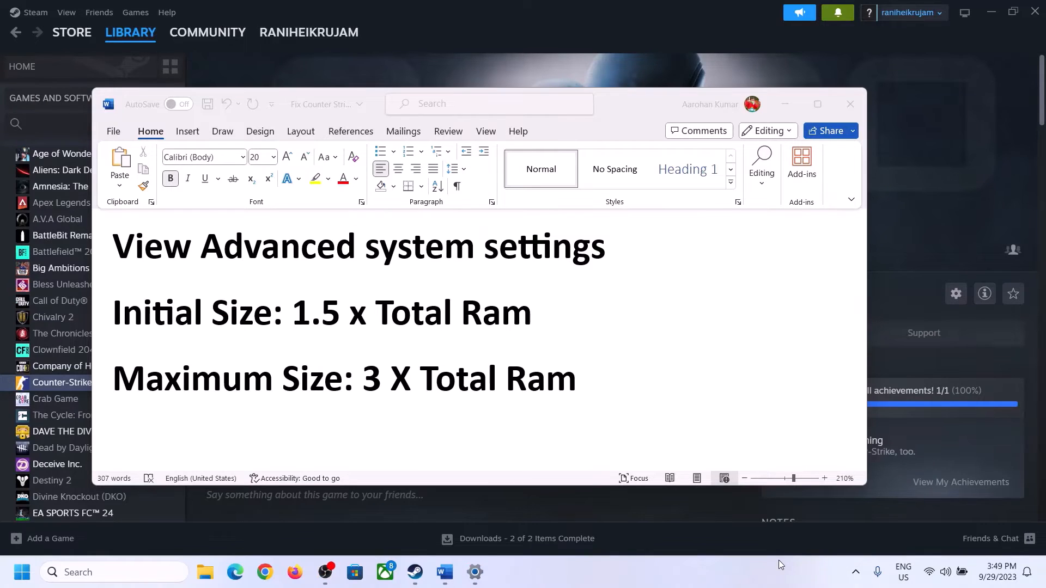
{"action": "left_click", "coordinate": [127, 251]}
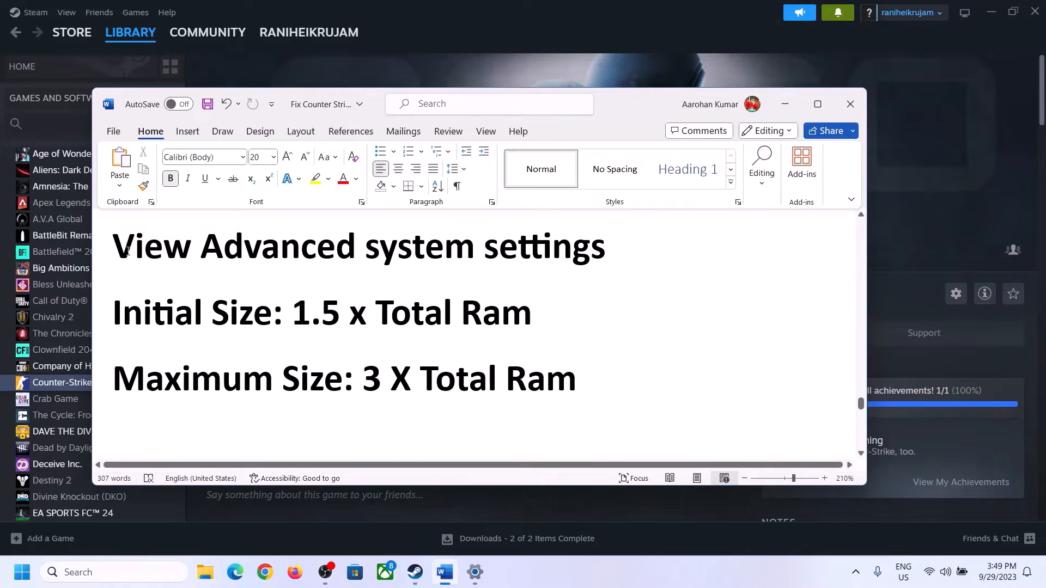
{"action": "left_click_drag", "start_coordinate": [135, 253], "coordinate": [582, 257]}
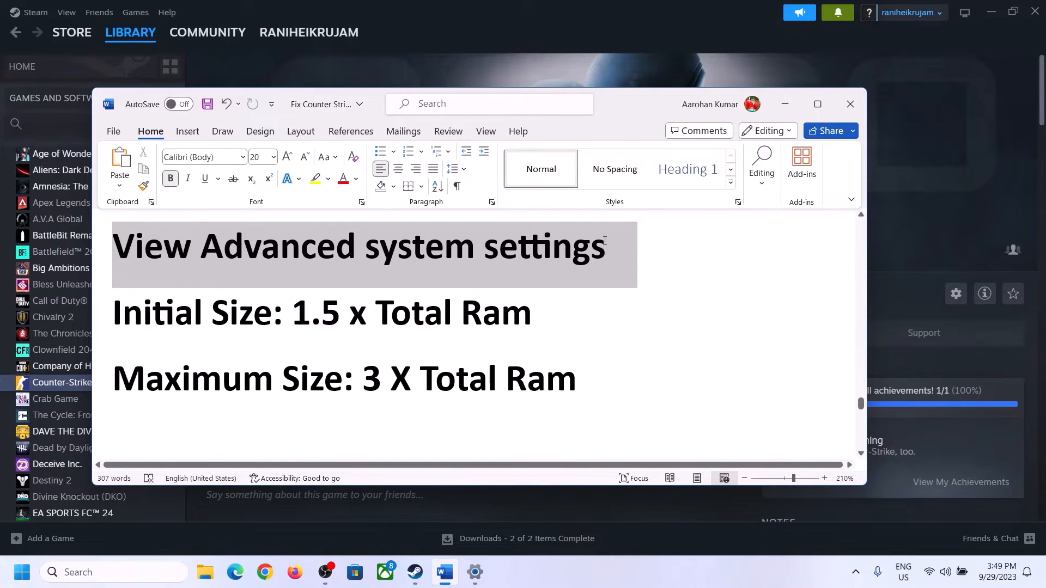
Copy the highlighted "View Advanced system settings" text into Windows search, open that result and place System Properties over the notes
{"action": "key", "text": "ctrl+c"}
{"action": "left_click", "coordinate": [124, 572]}
{"action": "key", "text": "ctrl+v"}
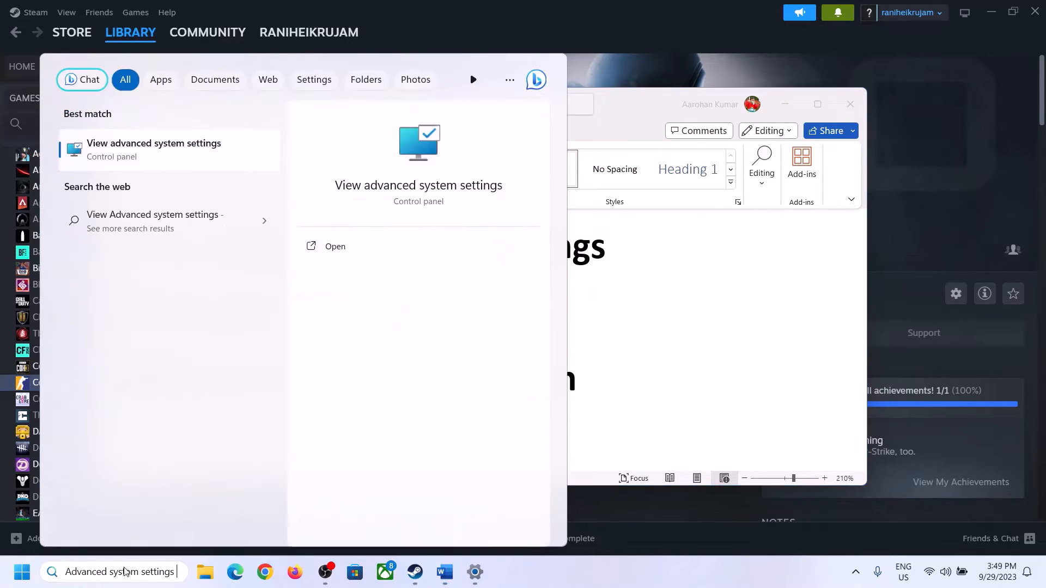
{"action": "left_click", "coordinate": [147, 159]}
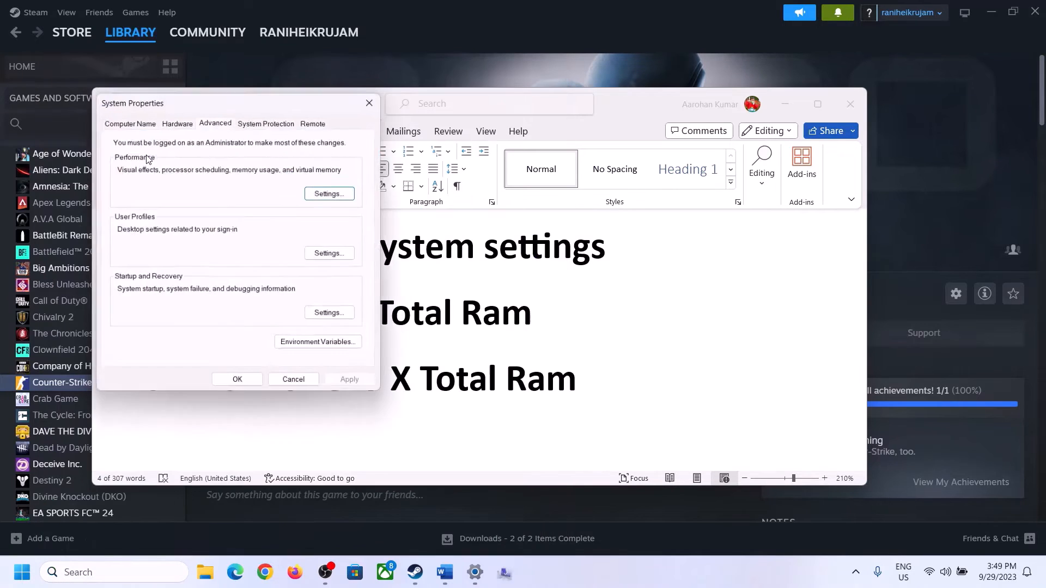
{"action": "left_click_drag", "start_coordinate": [218, 106], "coordinate": [463, 183]}
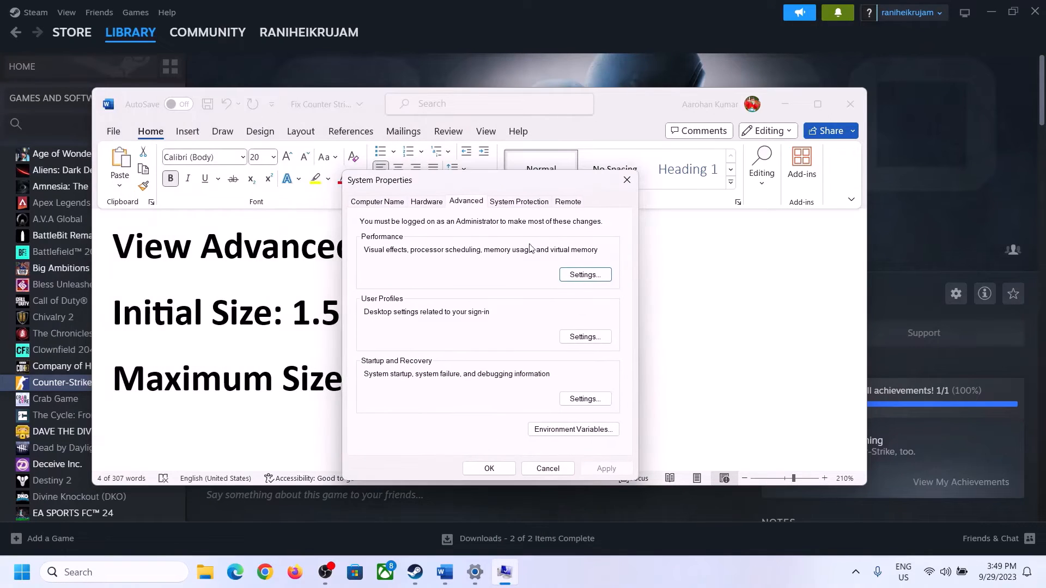
Open the Virtual Memory dialog from the advanced performance options in System Properties
{"action": "left_click", "coordinate": [586, 275]}
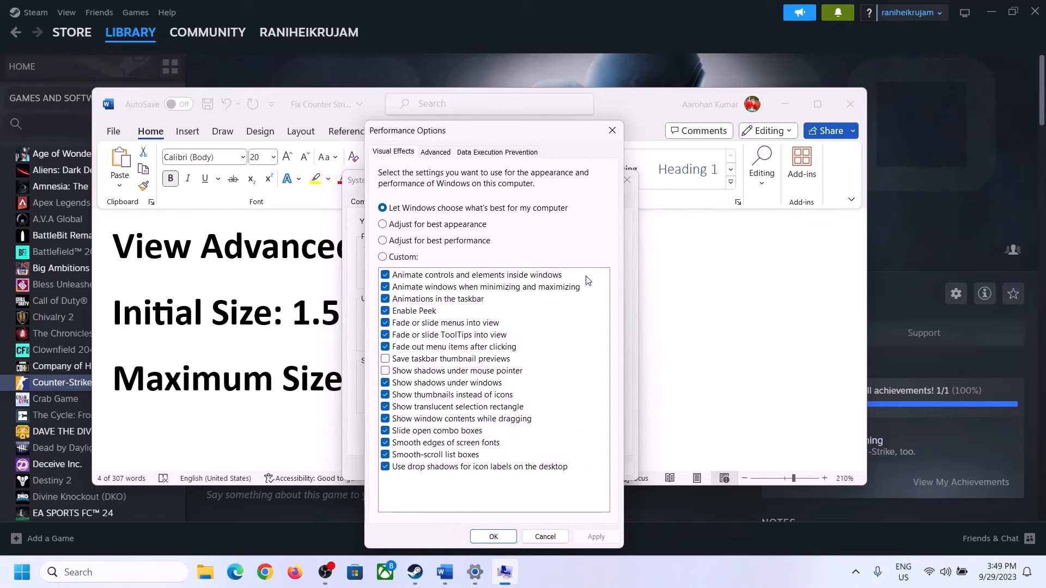
{"action": "left_click", "coordinate": [436, 153]}
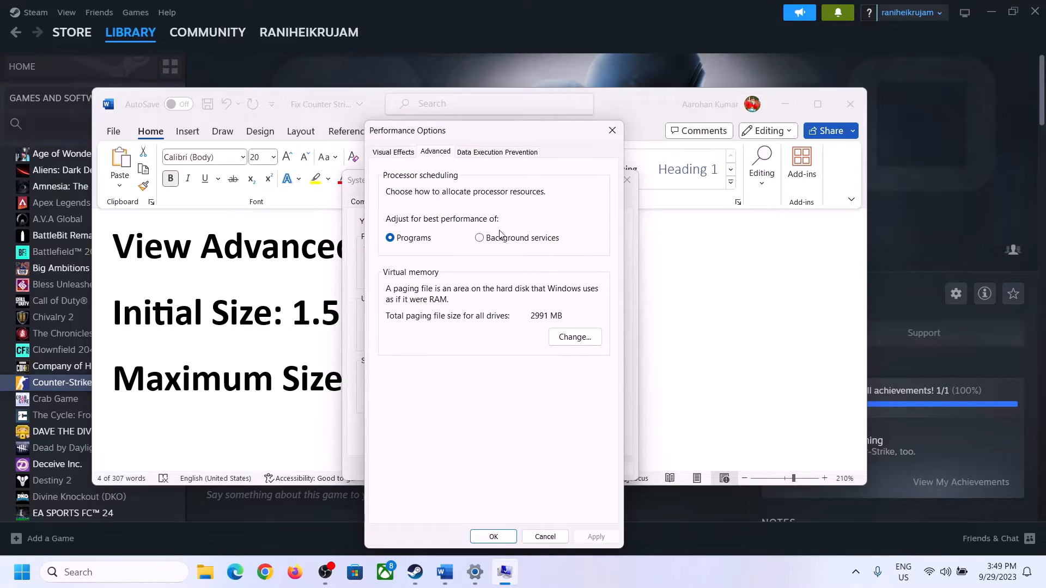
{"action": "left_click", "coordinate": [579, 338]}
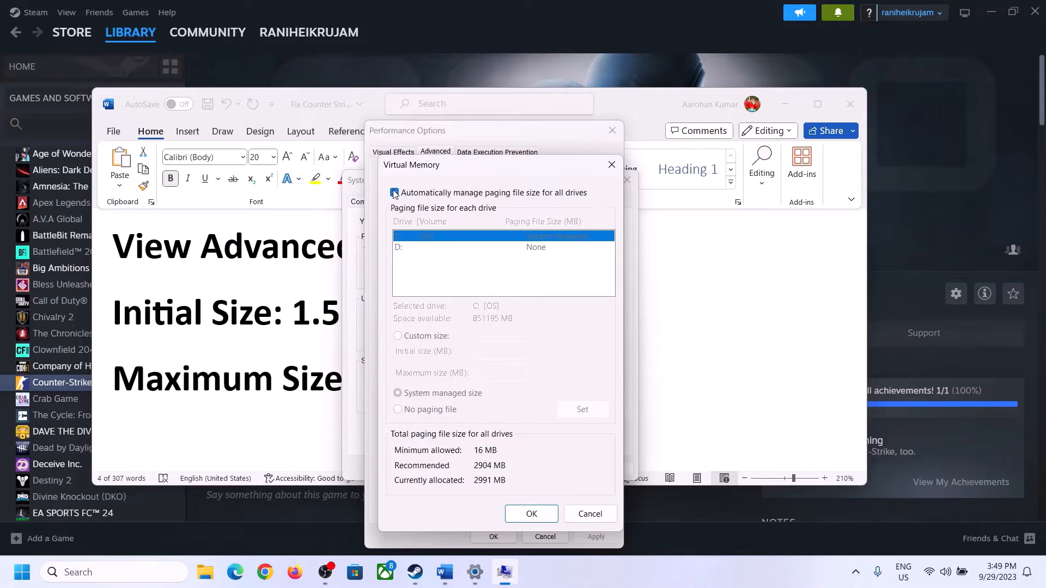
Turn off automatic paging file management and choose a custom size for the C: drive
{"action": "left_click", "coordinate": [394, 193]}
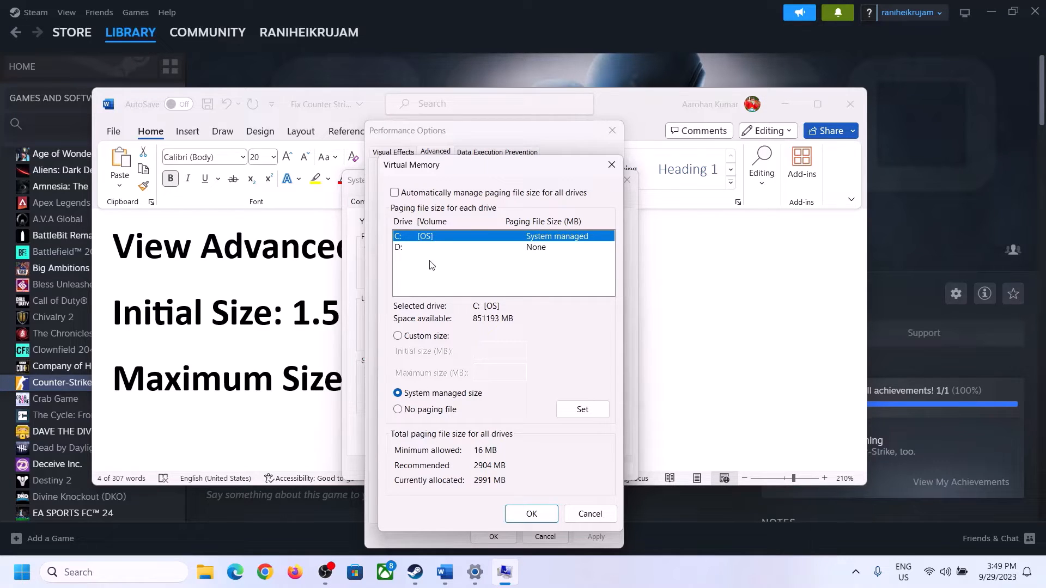
{"action": "left_click", "coordinate": [399, 337]}
{"action": "left_click", "coordinate": [502, 351]}
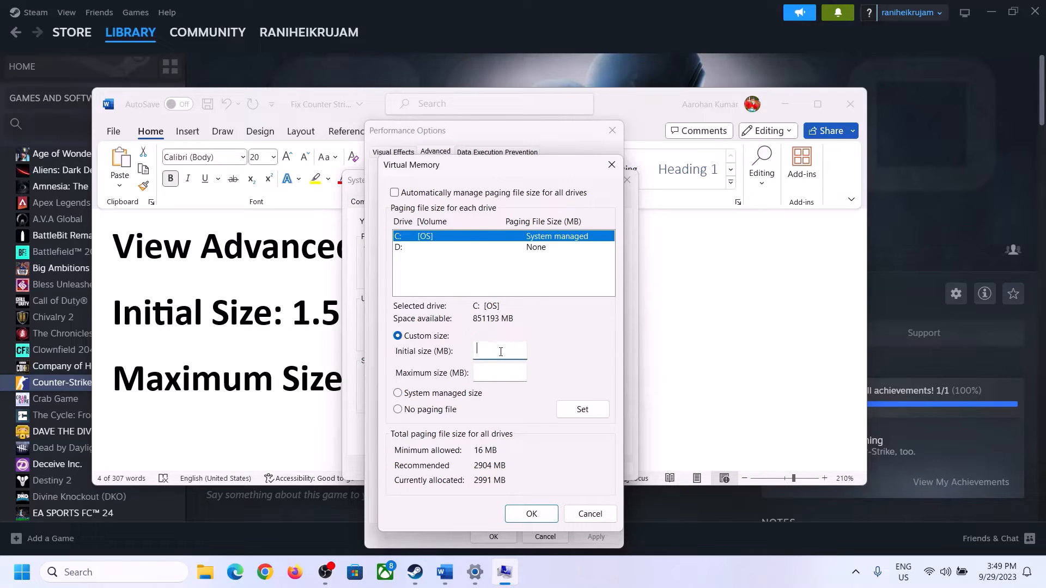
Highlight the "1.5 x Total Ram" rule in the Word notes and look up the installed RAM on the Settings About page
{"action": "left_click", "coordinate": [290, 328]}
{"action": "left_click_drag", "start_coordinate": [293, 321], "coordinate": [485, 322]}
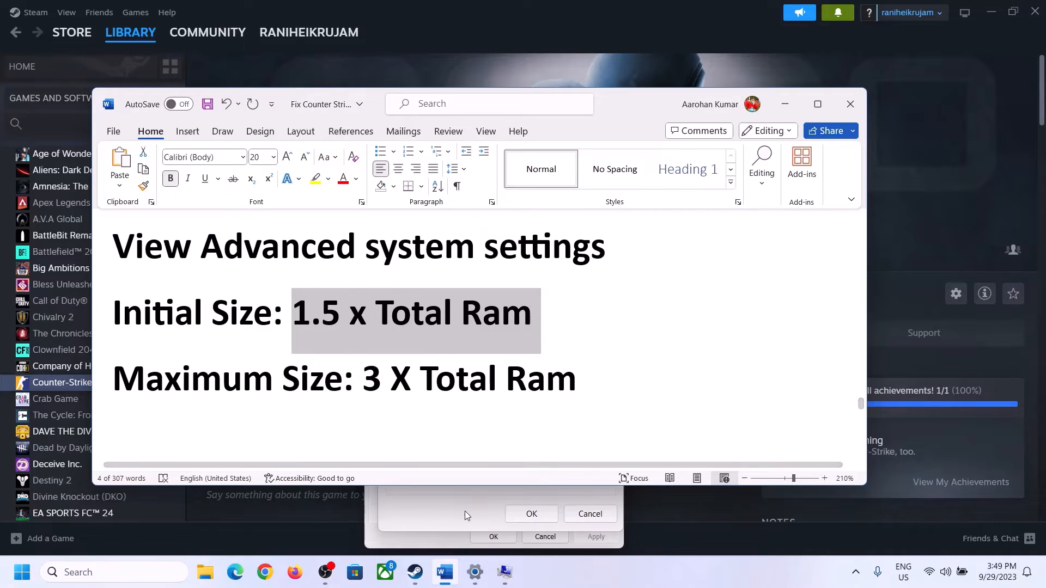
{"action": "left_click", "coordinate": [476, 573]}
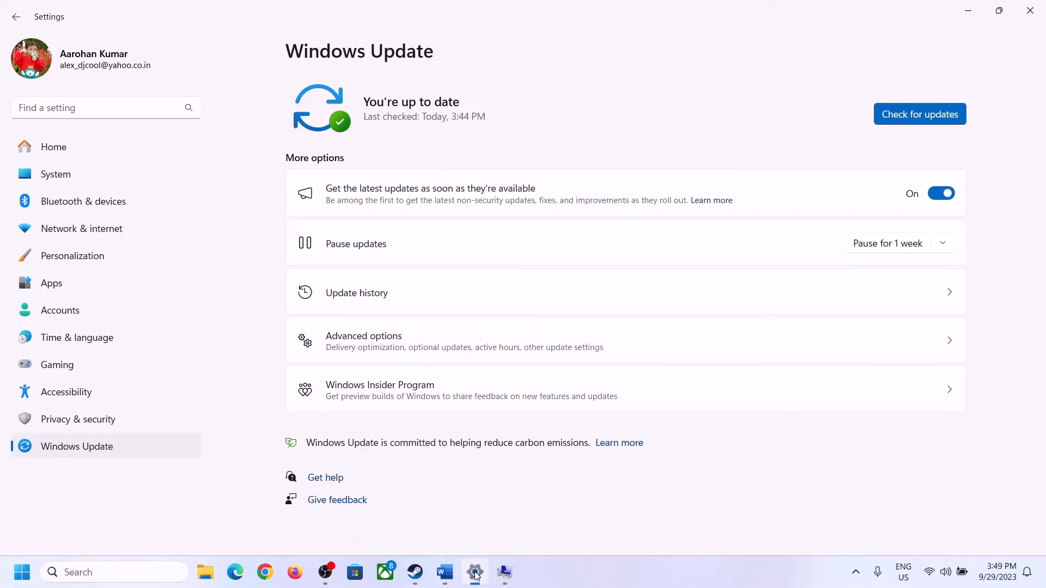
{"action": "left_click", "coordinate": [54, 175]}
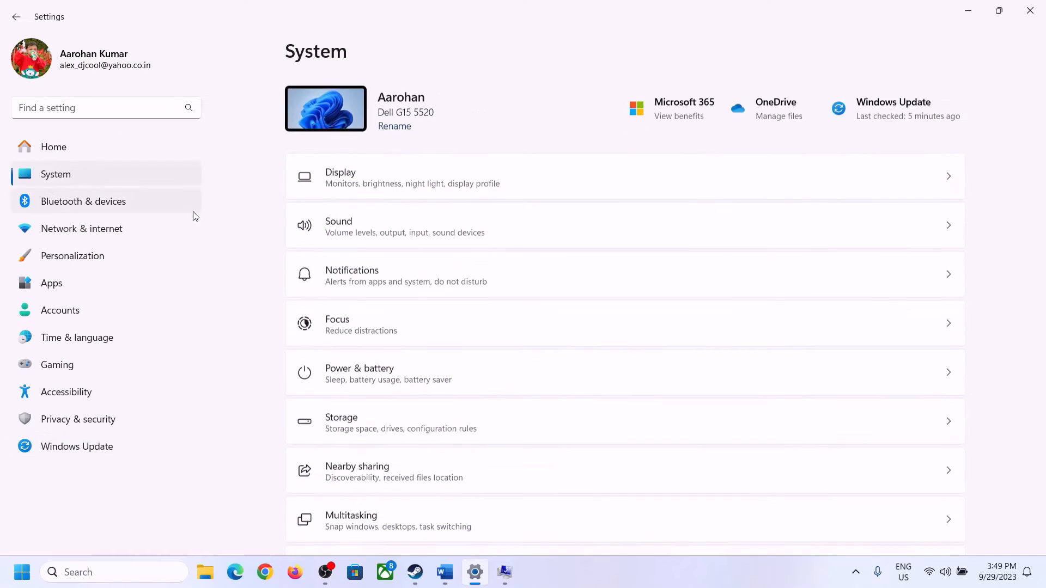
{"action": "scroll", "coordinate": [385, 391], "scroll_direction": "down", "scroll_amount": 5}
{"action": "scroll", "coordinate": [385, 391], "scroll_direction": "down", "scroll_amount": 3}
{"action": "left_click", "coordinate": [345, 517]}
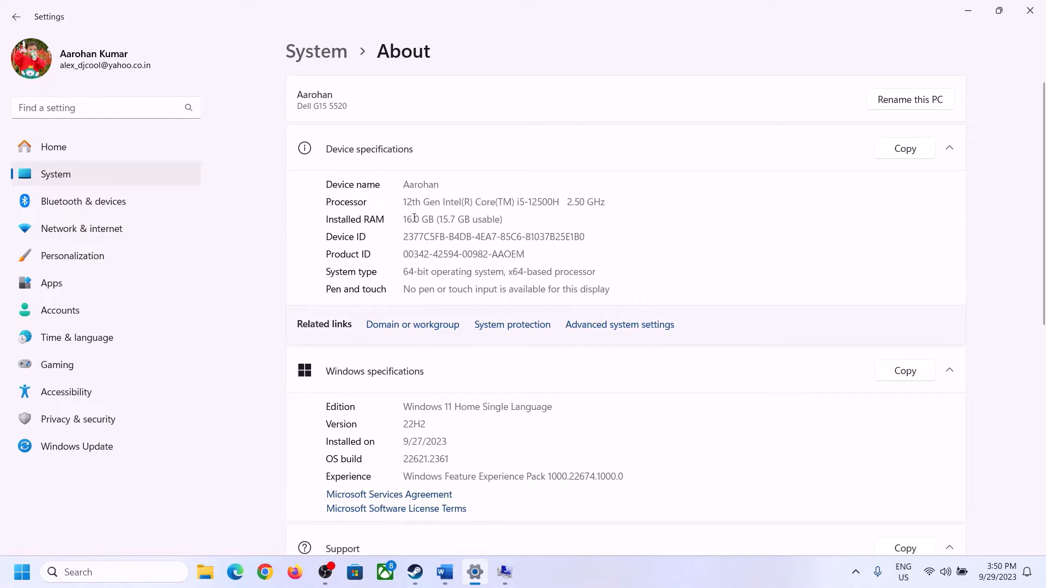
{"action": "left_click_drag", "start_coordinate": [414, 218], "coordinate": [402, 218]}
{"action": "left_click", "coordinate": [411, 219]}
{"action": "left_click_drag", "start_coordinate": [412, 219], "coordinate": [403, 219]}
Return to the Virtual Memory dialog, launch Calculator with the calc command and place it beside the dialog and the Word notes
{"action": "left_click", "coordinate": [504, 572]}
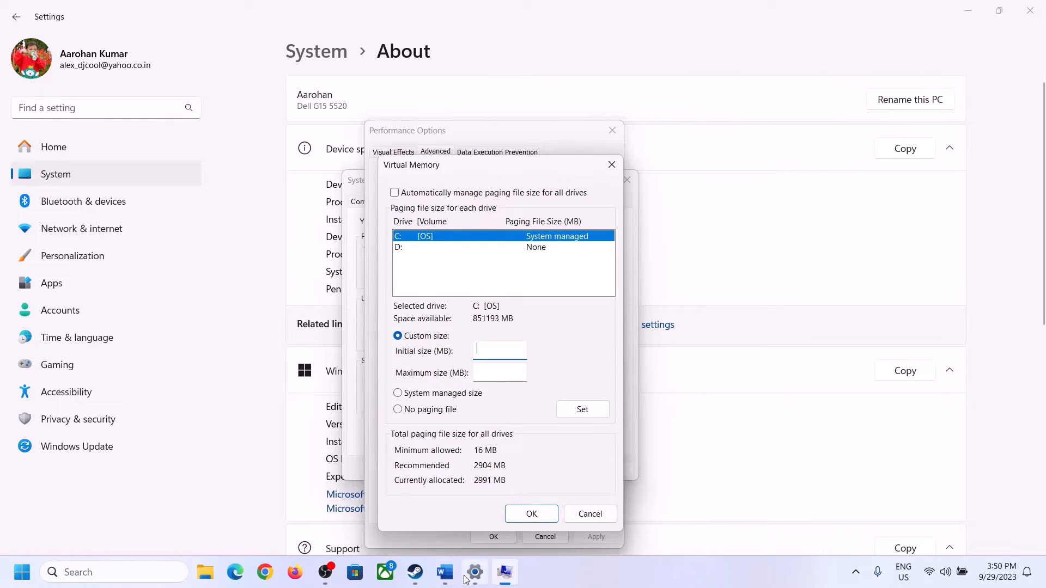
{"action": "mouse_move", "coordinate": [475, 573]}
{"action": "mouse_move", "coordinate": [472, 504]}
{"action": "key", "text": "super+r"}
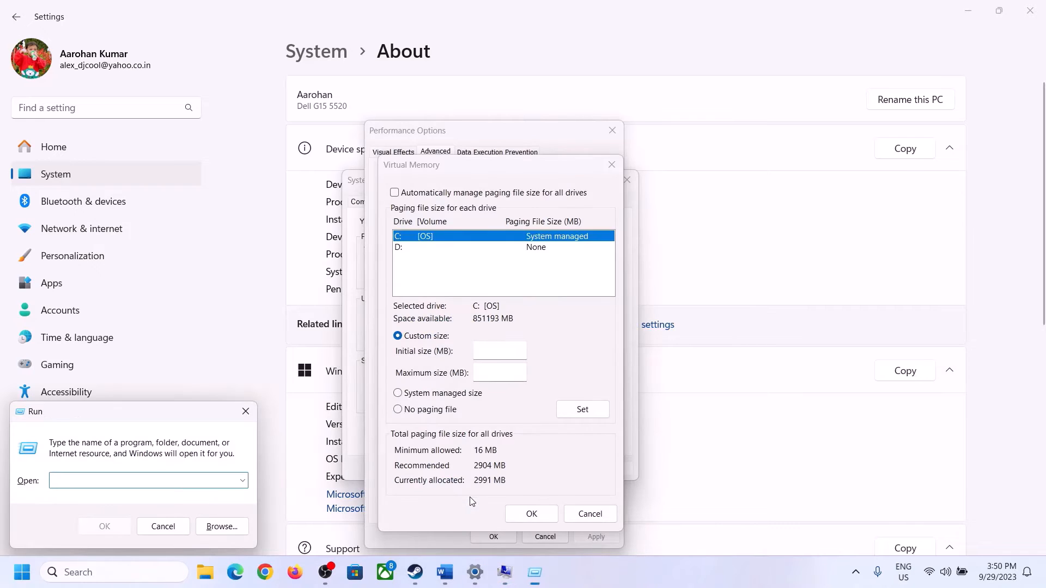
{"action": "type", "text": "cal"}
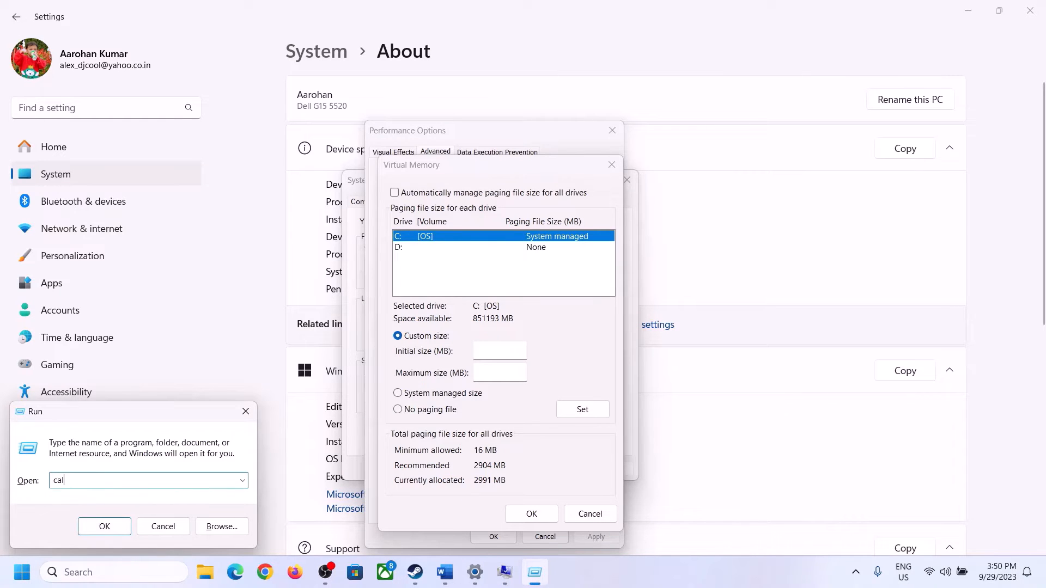
{"action": "type", "text": "c"}
{"action": "left_click", "coordinate": [106, 526]}
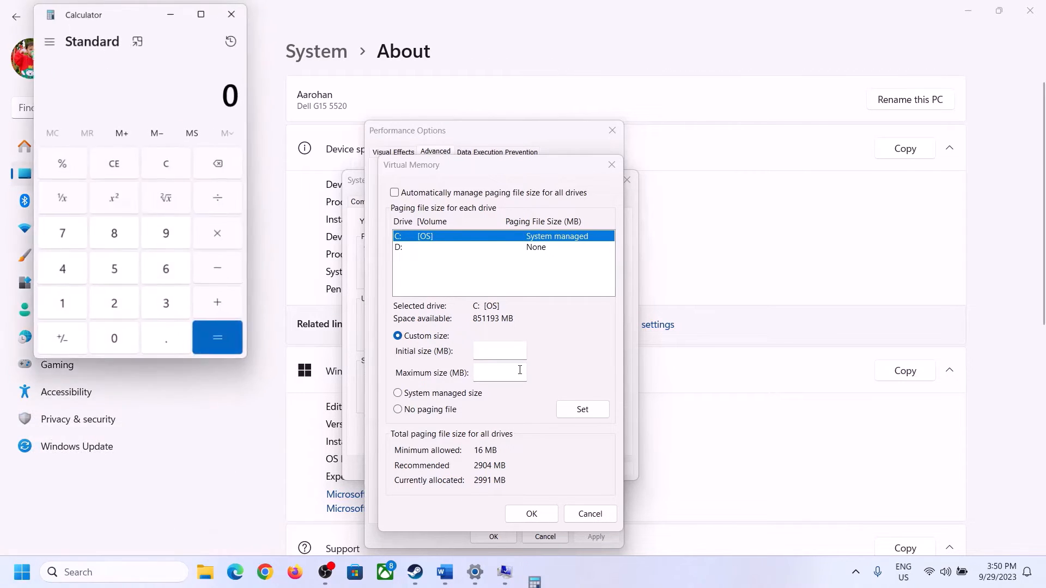
{"action": "left_click_drag", "start_coordinate": [129, 20], "coordinate": [762, 179]}
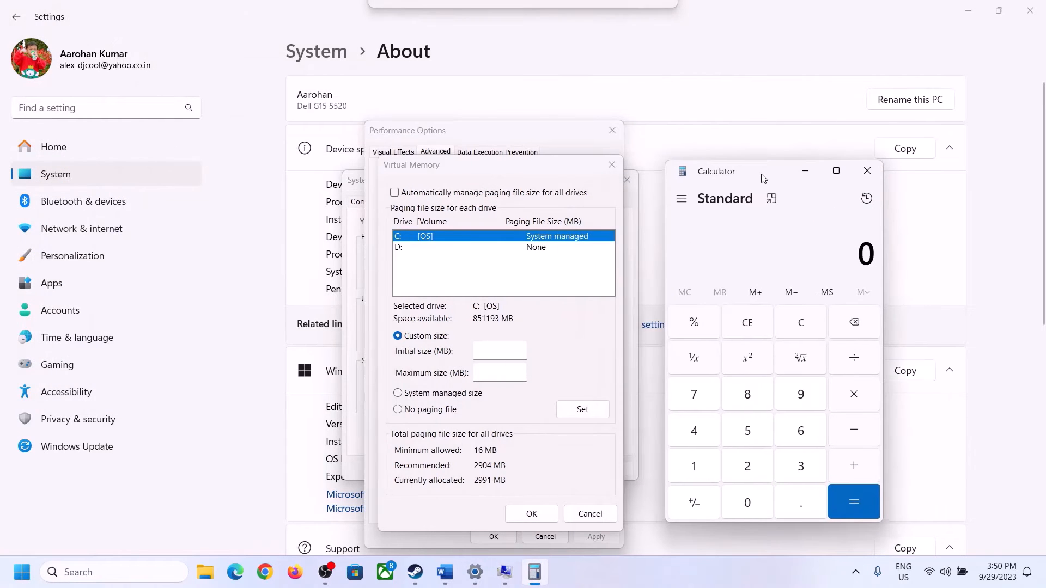
{"action": "left_click", "coordinate": [446, 573]}
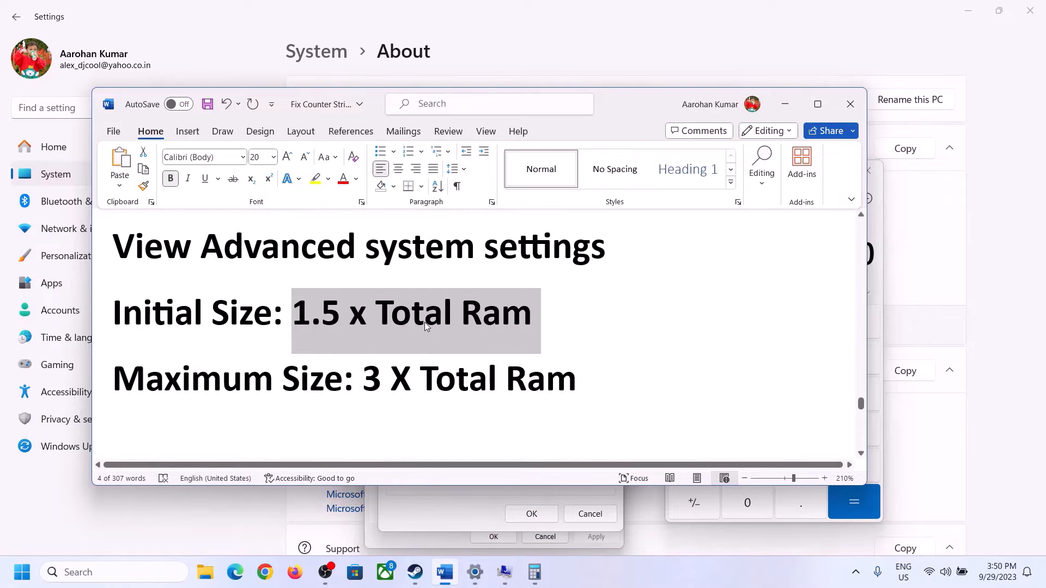
{"action": "left_click", "coordinate": [535, 572]}
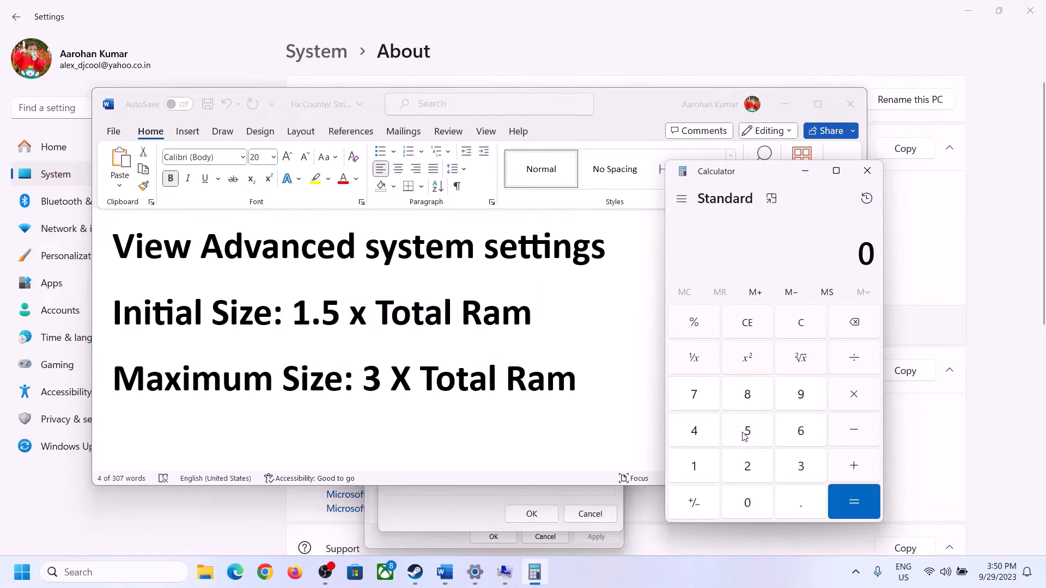
{"action": "left_click", "coordinate": [695, 469]}
{"action": "left_click", "coordinate": [799, 436]}
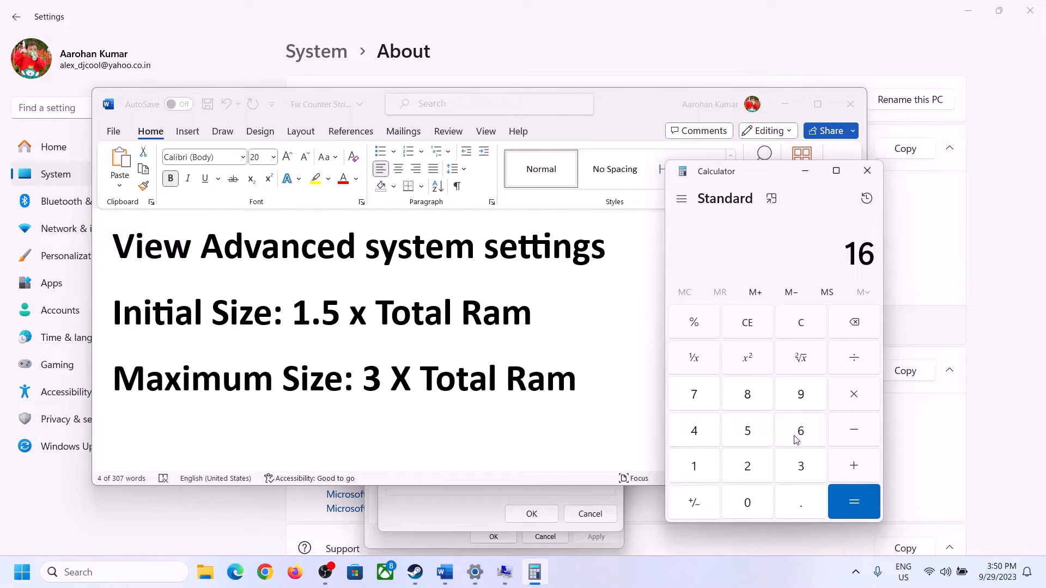
{"action": "left_click", "coordinate": [803, 333]}
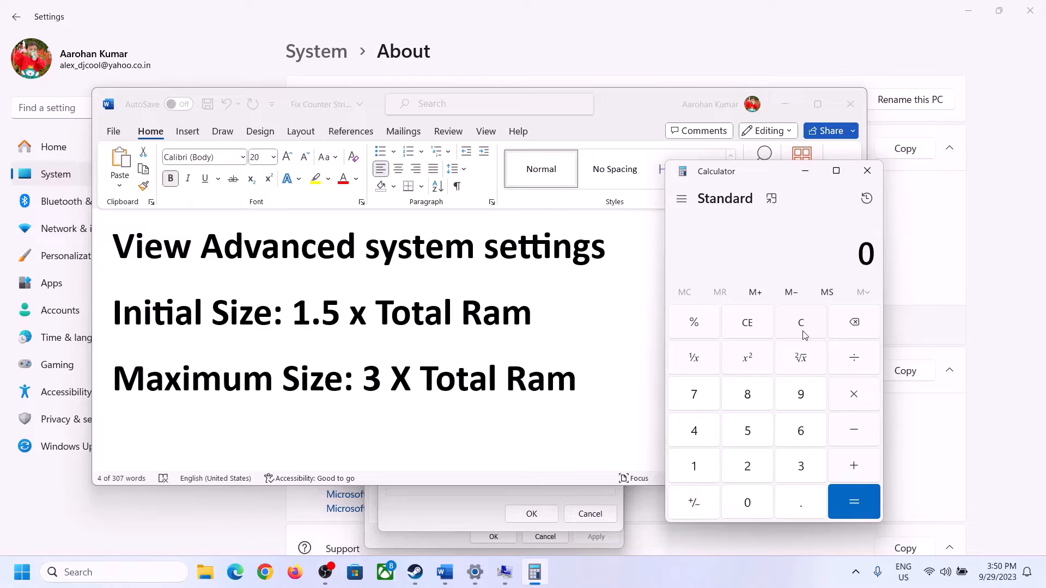
Multiply 16 by 1024 in Calculator to convert the installed RAM from GB to MB
{"action": "left_click", "coordinate": [702, 468]}
{"action": "left_click", "coordinate": [786, 437]}
{"action": "left_click", "coordinate": [854, 406]}
{"action": "left_click", "coordinate": [693, 470]}
{"action": "left_click", "coordinate": [758, 512]}
{"action": "left_click", "coordinate": [751, 473]}
{"action": "left_click", "coordinate": [703, 442]}
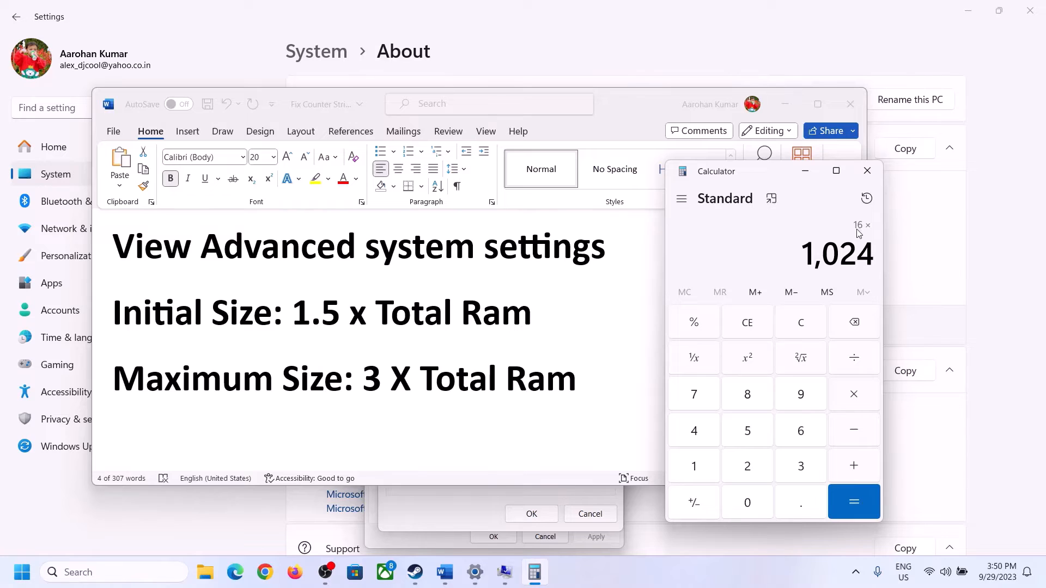
{"action": "left_click", "coordinate": [849, 499]}
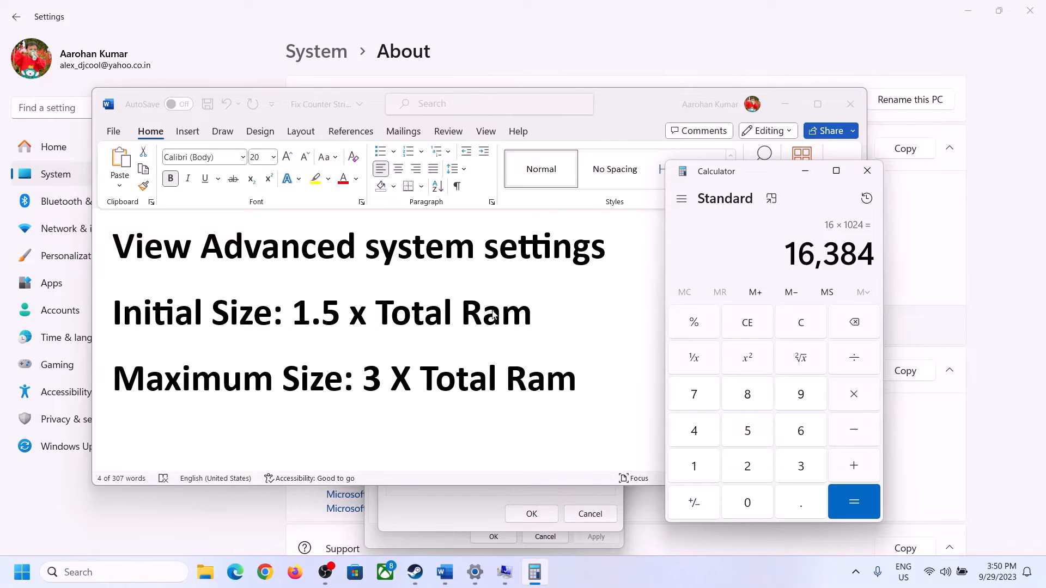
Multiply the RAM total in MB by 1.5 to work out the paging file's initial size
{"action": "left_click", "coordinate": [854, 395]}
{"action": "left_click", "coordinate": [701, 467]}
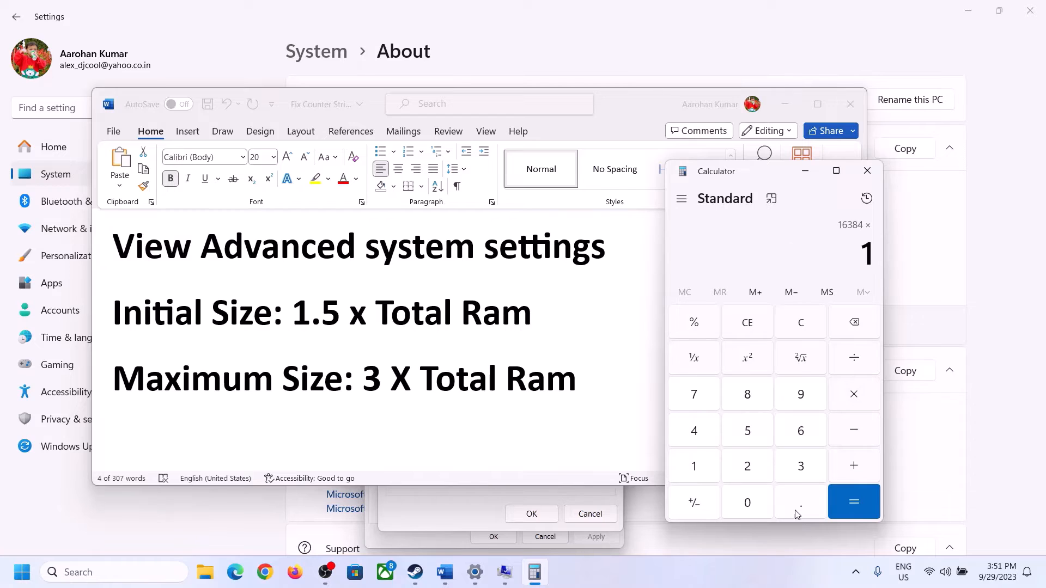
{"action": "left_click", "coordinate": [799, 504]}
{"action": "left_click", "coordinate": [761, 442]}
{"action": "left_click", "coordinate": [854, 502]}
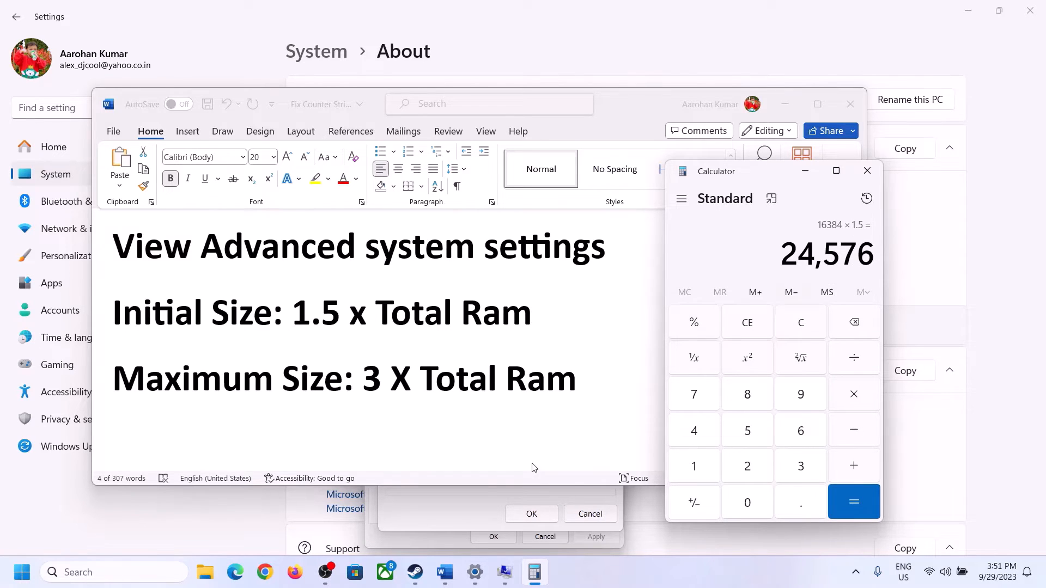
Set the initial size of the C: drive's custom paging file to 24576 MB
{"action": "left_click", "coordinate": [461, 508]}
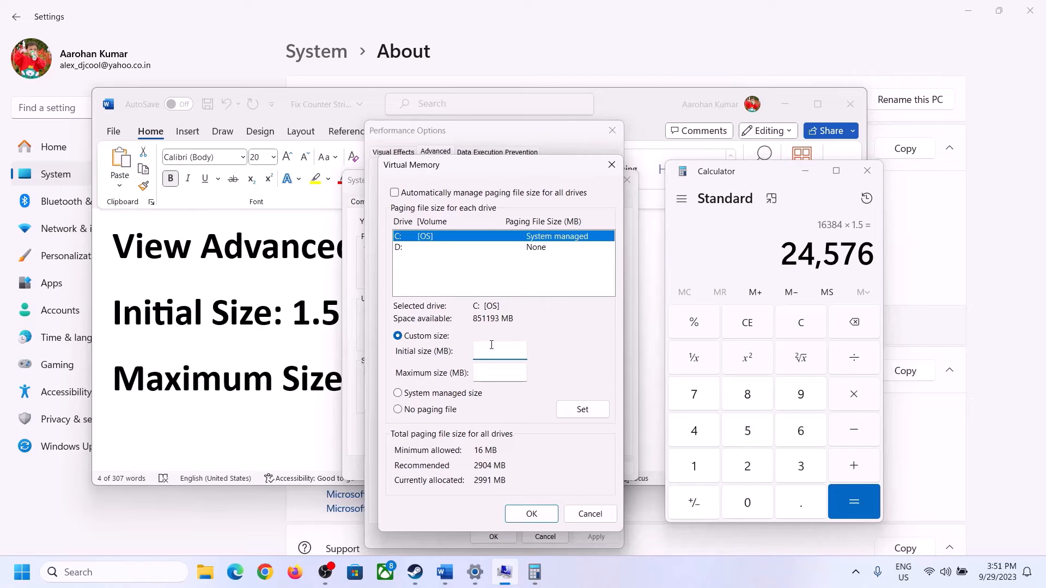
{"action": "type", "text": "24576"}
{"action": "left_click", "coordinate": [524, 372]}
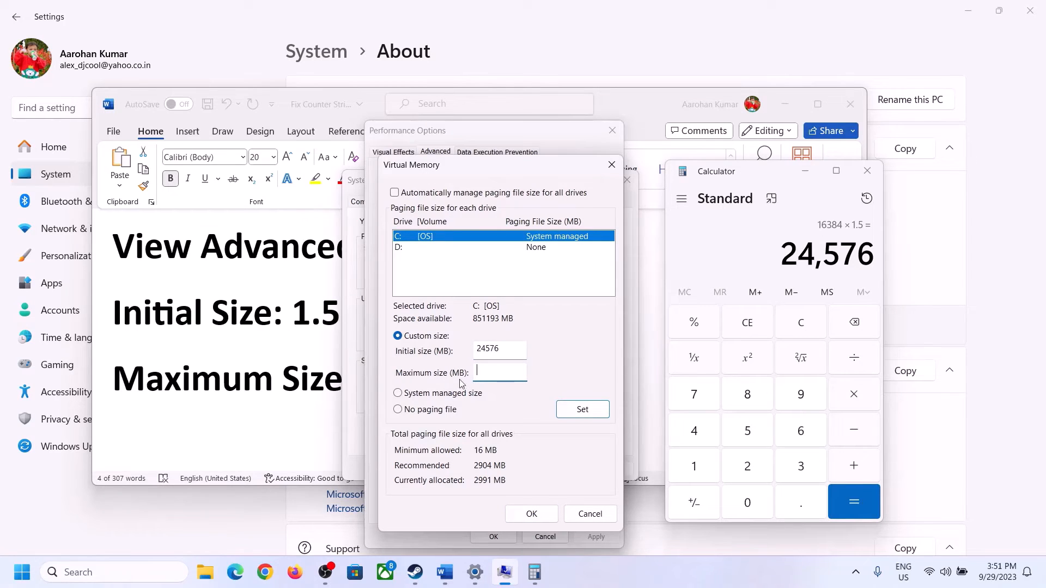
Review the maximum size rule in the Word notes, clear Calculator and recheck the installed RAM in Settings
{"action": "left_click", "coordinate": [299, 386]}
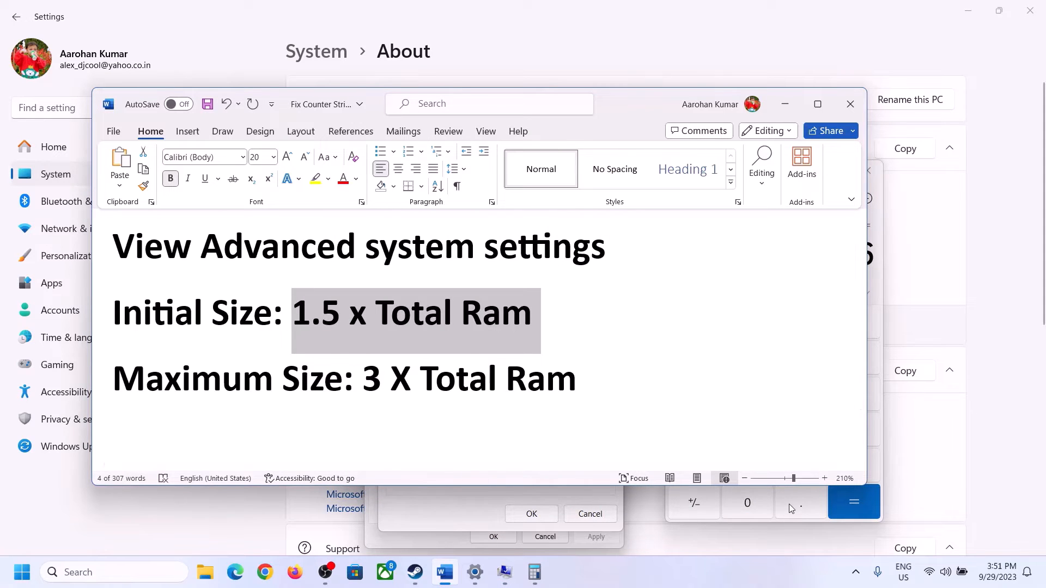
{"action": "left_click", "coordinate": [878, 283]}
{"action": "left_click", "coordinate": [811, 321]}
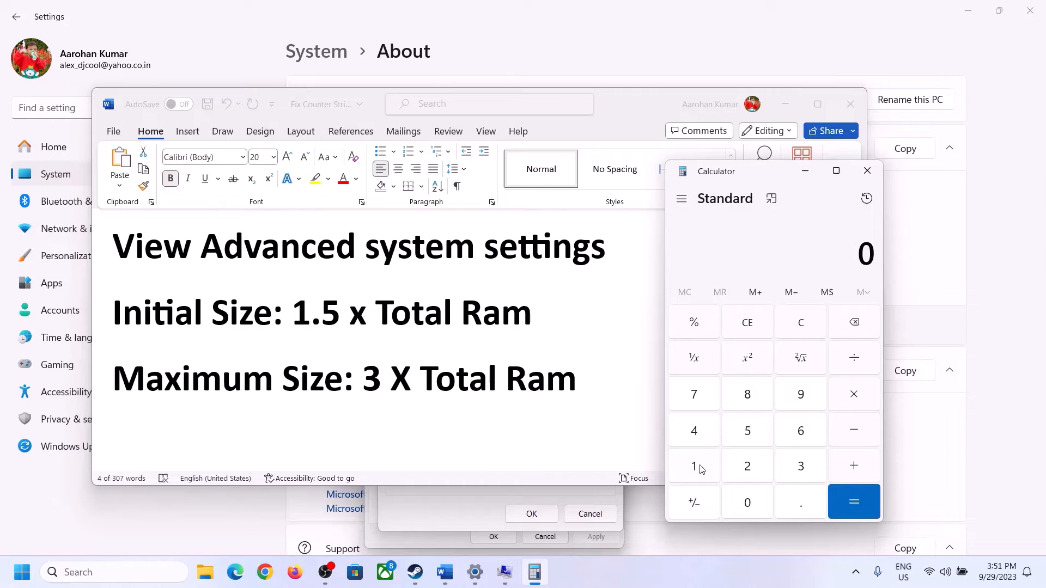
{"action": "left_click", "coordinate": [475, 573]}
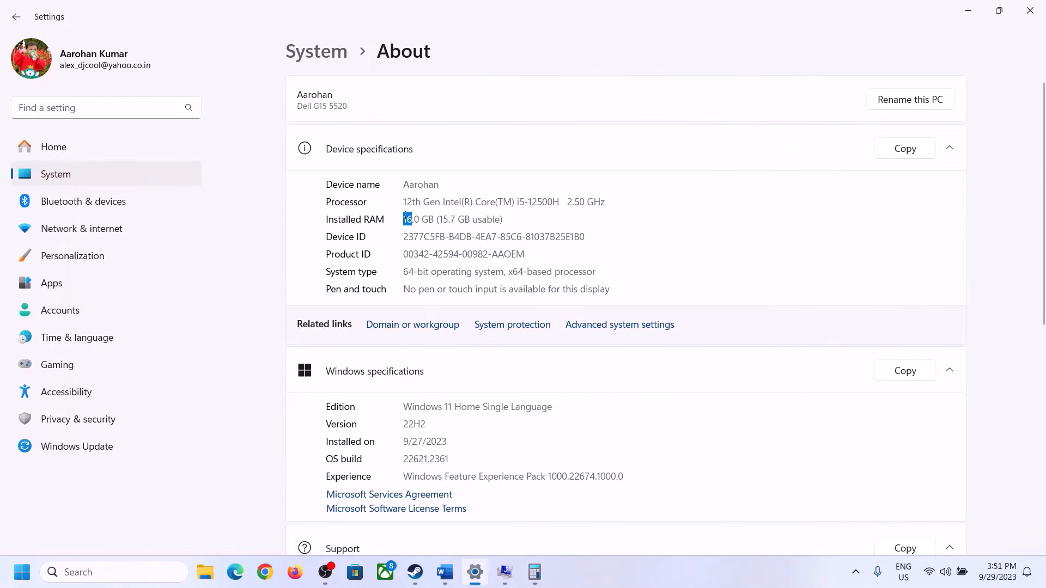
{"action": "left_click", "coordinate": [535, 573]}
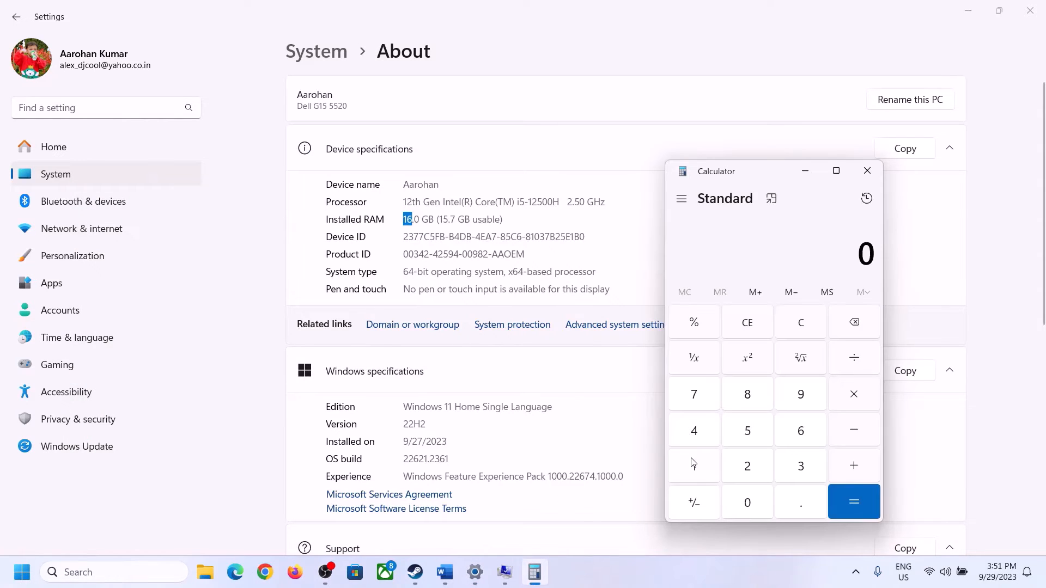
Calculate 16 × 1024 again for the maximum size and go back to the "3 X Total Ram" rule in the Word notes
{"action": "left_click", "coordinate": [706, 462]}
{"action": "left_click", "coordinate": [801, 430]}
{"action": "left_click", "coordinate": [854, 394]}
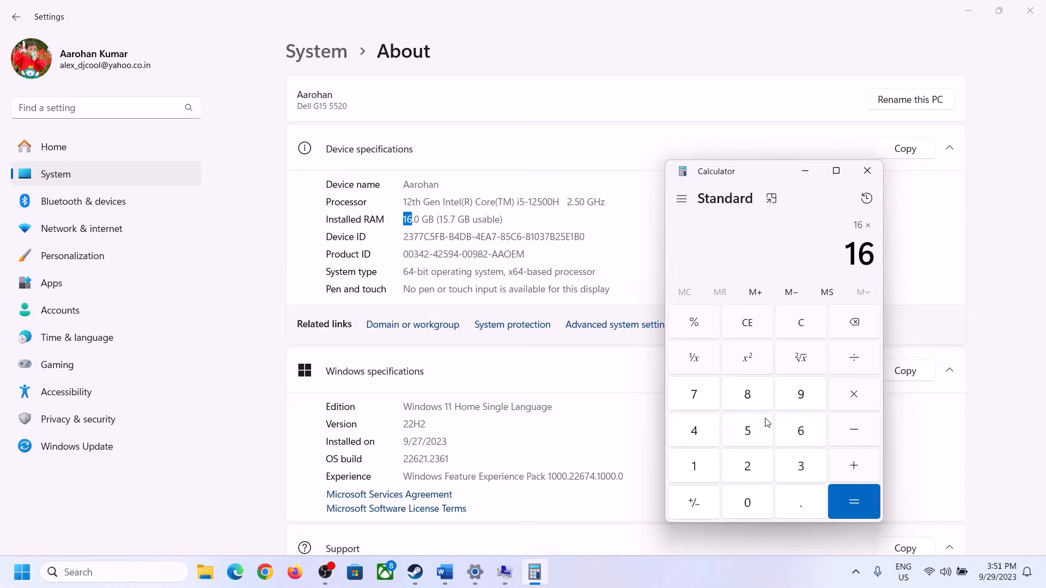
{"action": "left_click", "coordinate": [701, 463]}
{"action": "left_click", "coordinate": [742, 497]}
{"action": "left_click", "coordinate": [747, 467]}
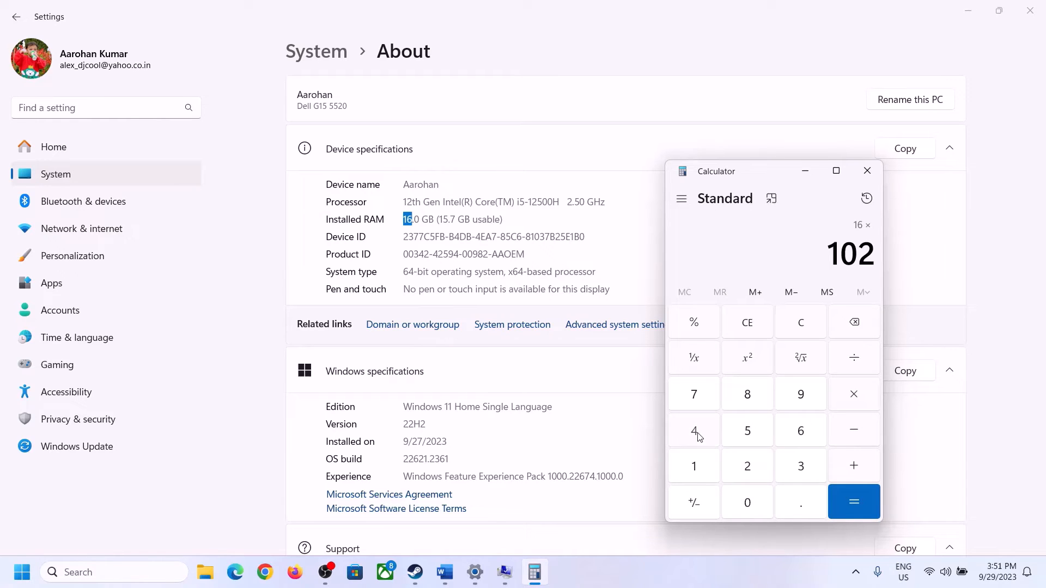
{"action": "left_click", "coordinate": [694, 432]}
{"action": "left_click", "coordinate": [842, 515]}
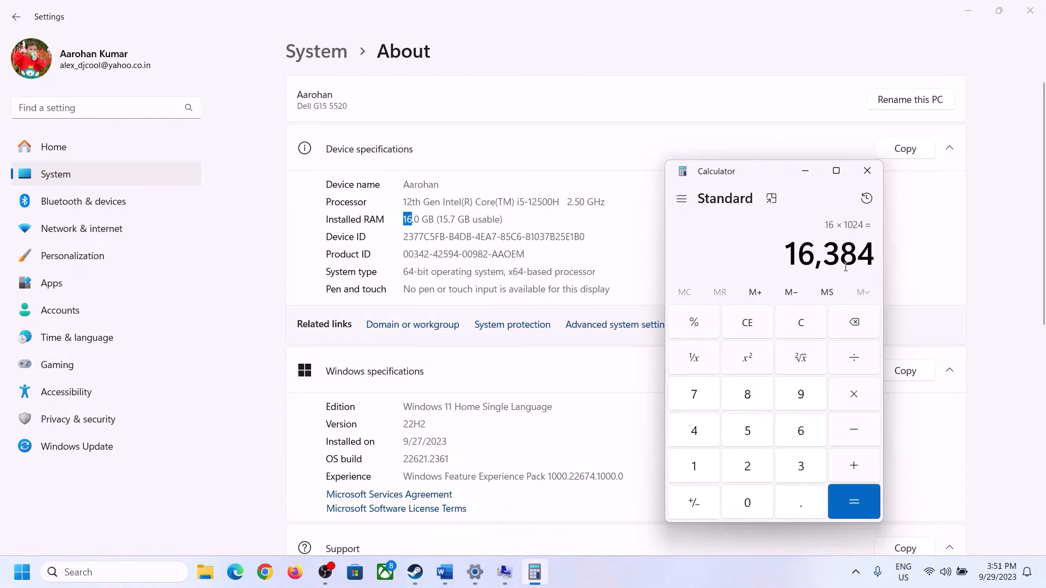
{"action": "left_click", "coordinate": [444, 571]}
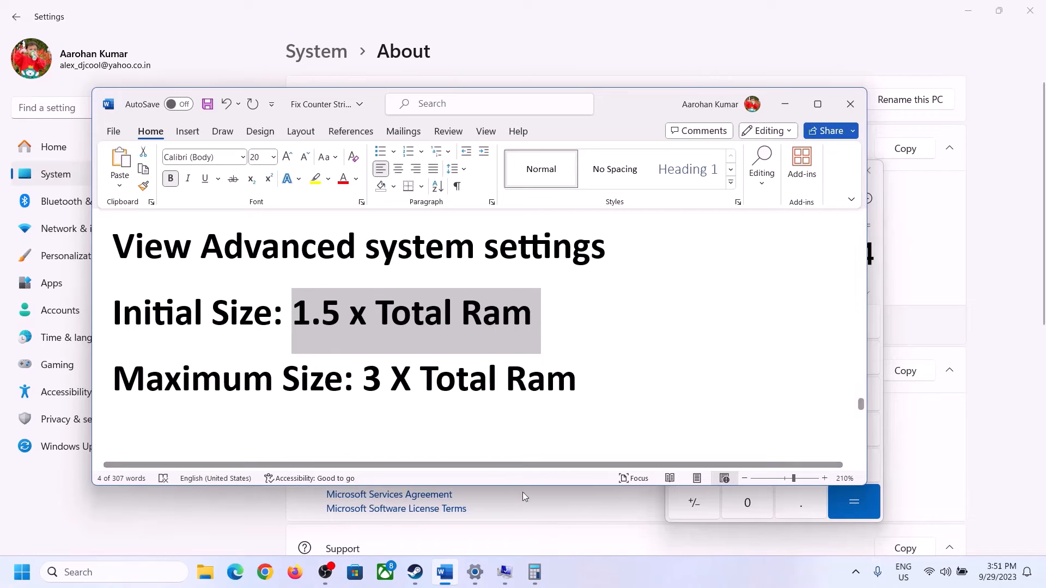
Multiply the RAM total of 16384 MB by 3 in Calculator to work out the paging file's maximum size
{"action": "left_click", "coordinate": [534, 572]}
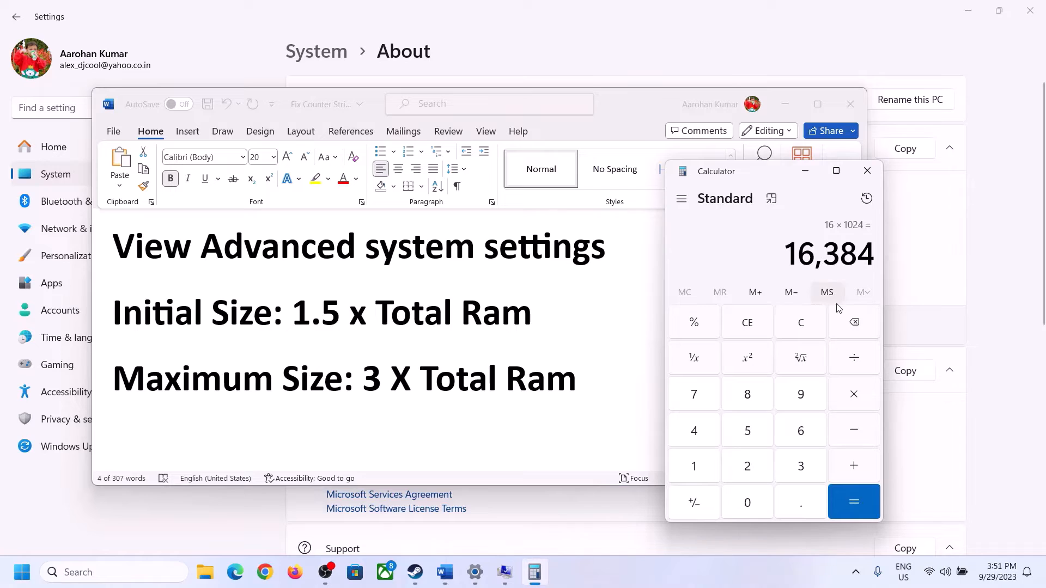
{"action": "left_click", "coordinate": [845, 399]}
{"action": "left_click", "coordinate": [787, 470]}
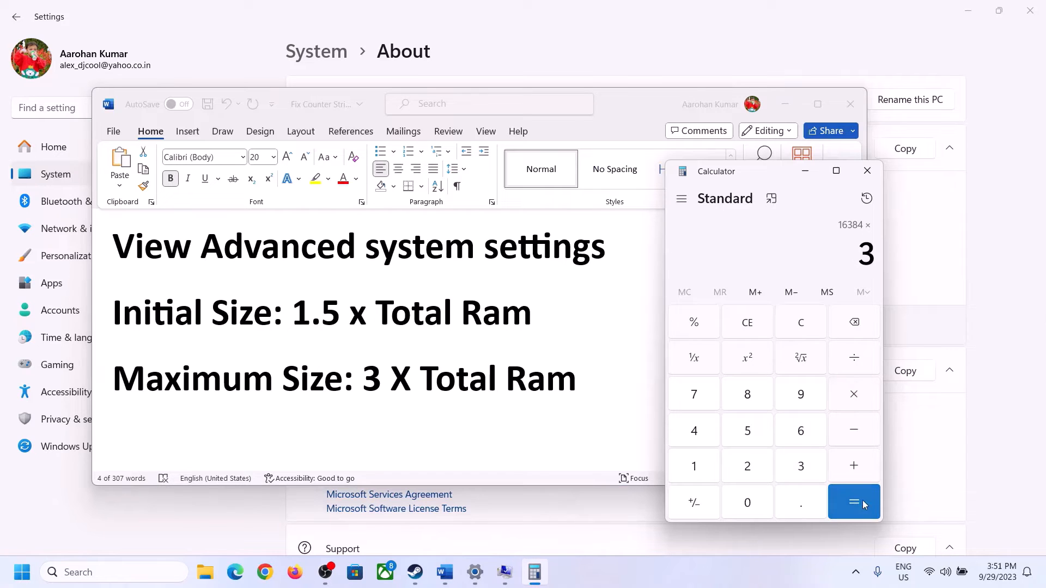
{"action": "left_click", "coordinate": [863, 500]}
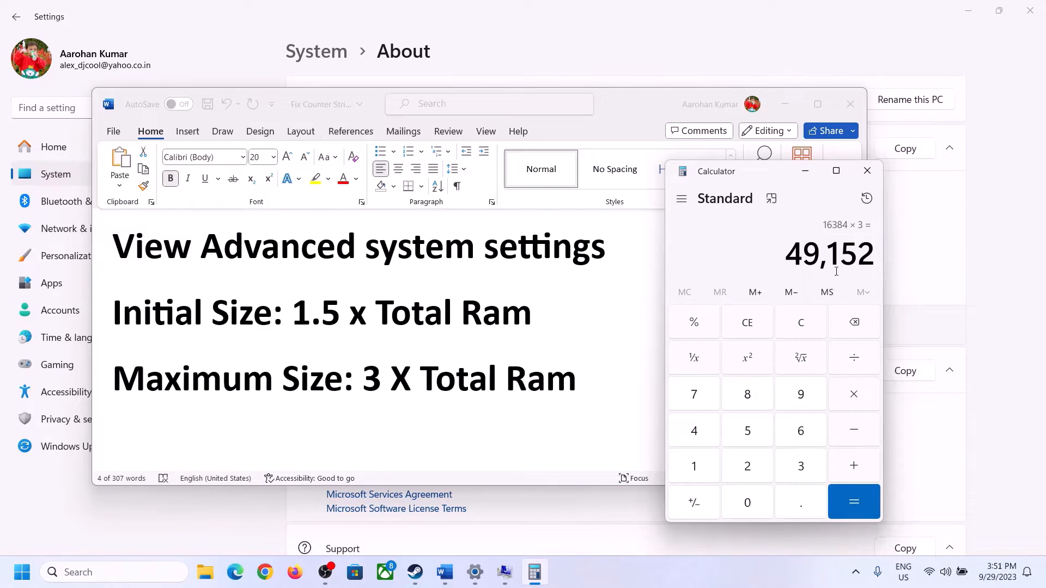
Set the maximum size of the C: drive's custom paging file to 49152 MB and assign the custom size to the drive
{"action": "left_click", "coordinate": [505, 572]}
{"action": "left_click", "coordinate": [496, 376]}
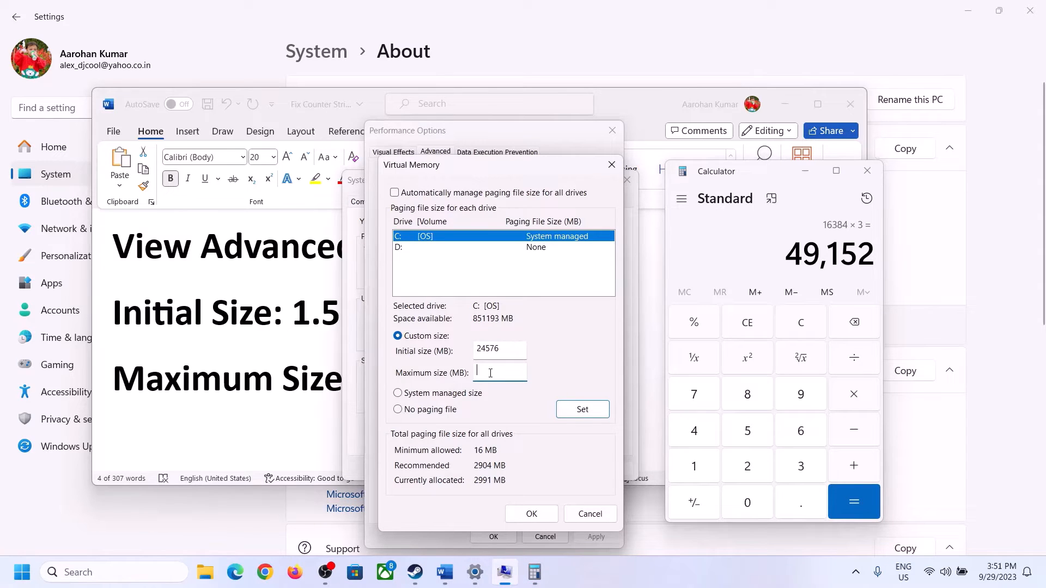
{"action": "type", "text": "49152"}
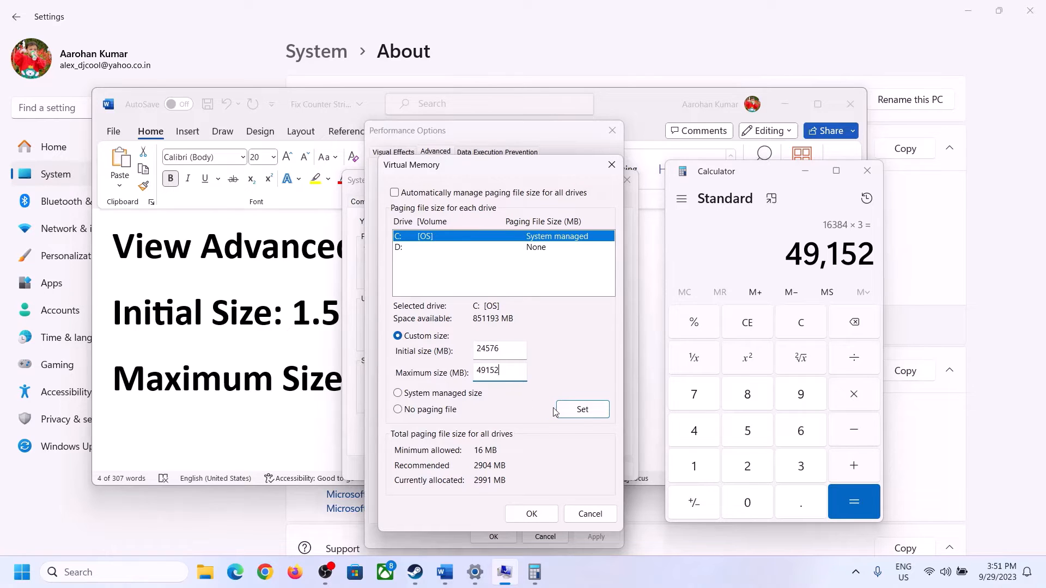
{"action": "left_click", "coordinate": [583, 412]}
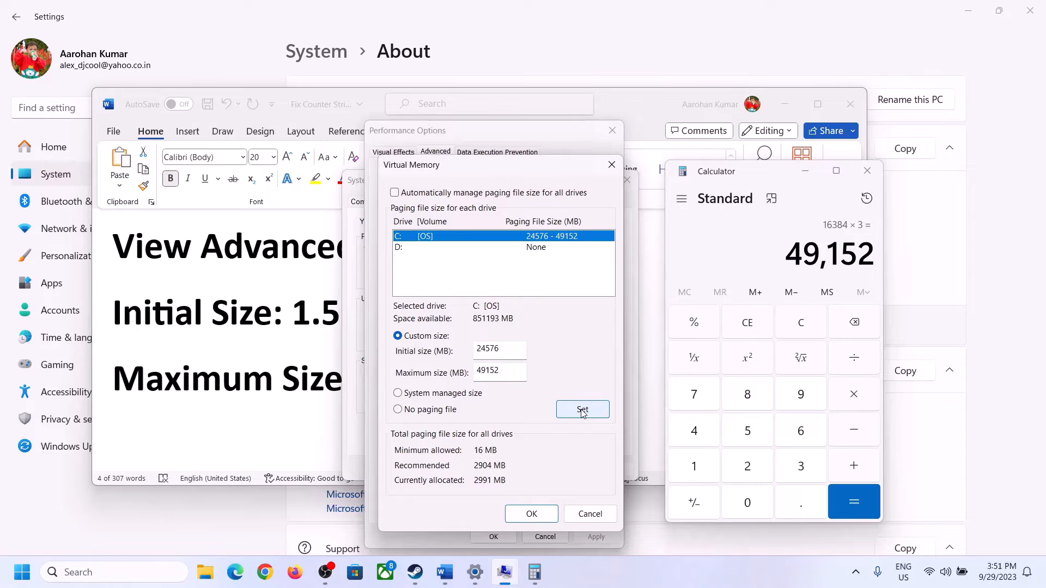
Accept the virtual memory changes through all open system dialogs and dismiss the restart request without restarting
{"action": "left_click", "coordinate": [533, 515]}
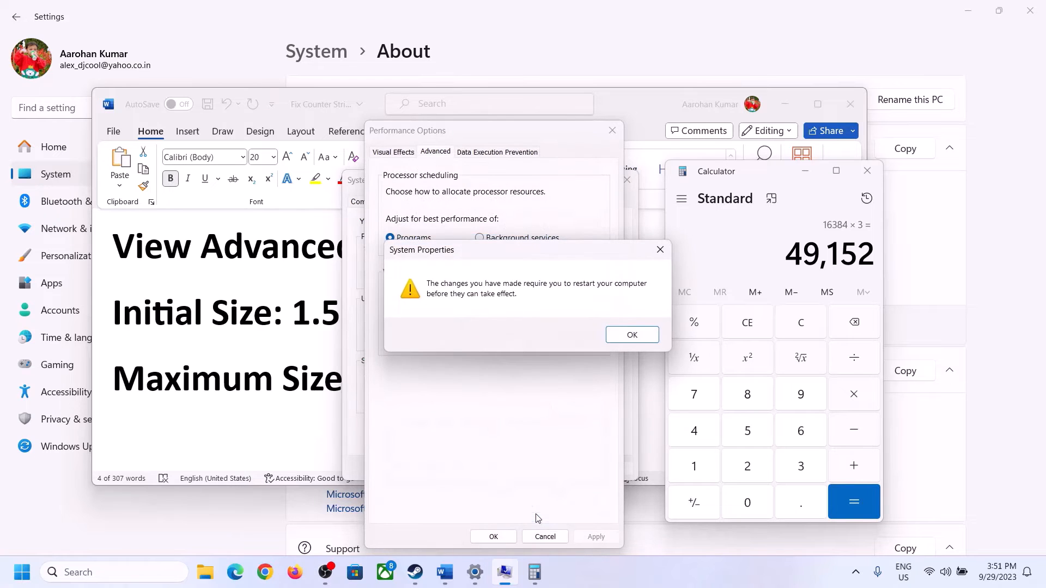
{"action": "left_click", "coordinate": [650, 336]}
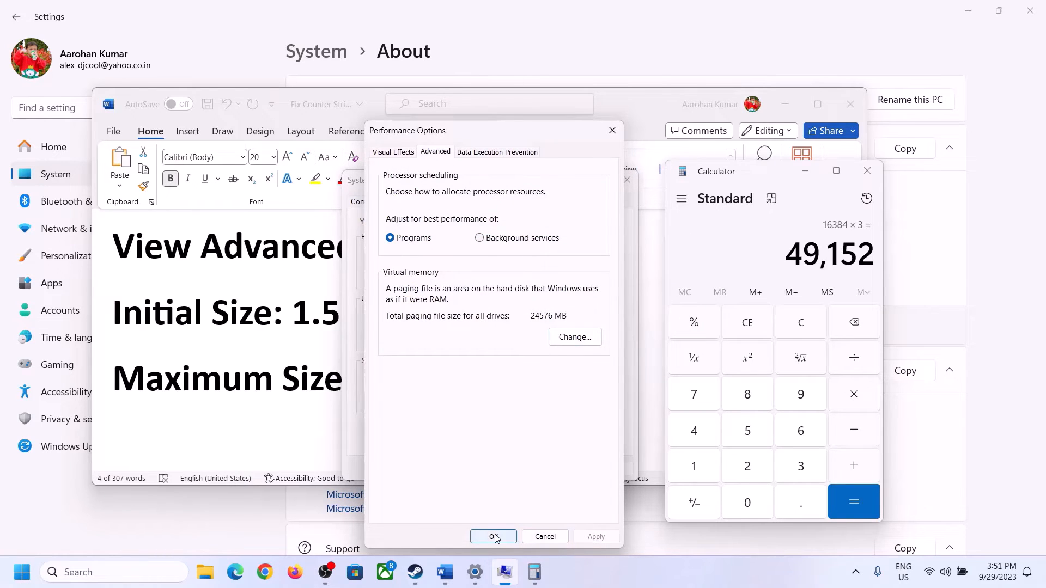
{"action": "left_click", "coordinate": [494, 537]}
{"action": "left_click", "coordinate": [497, 467]}
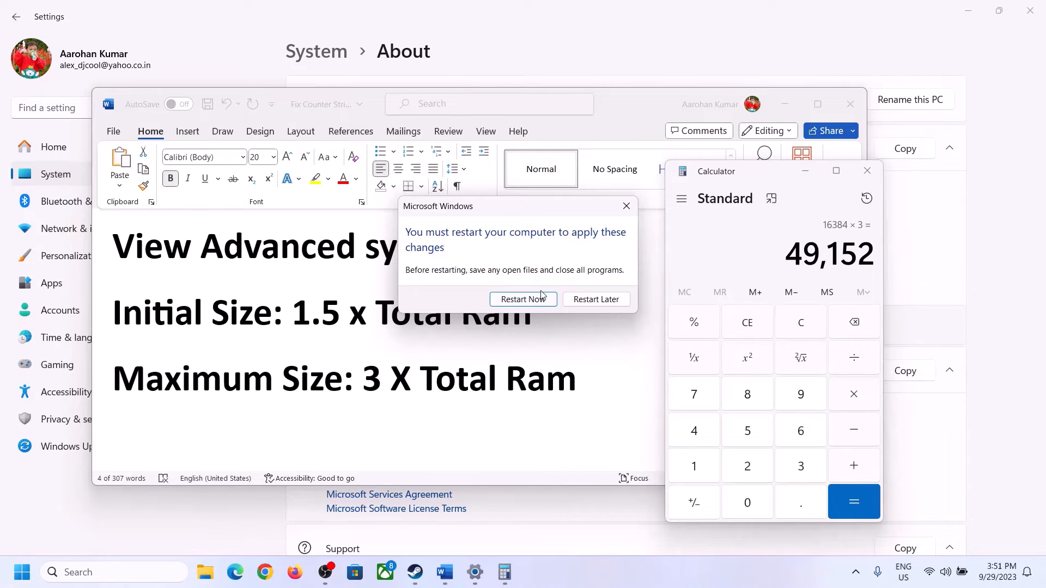
{"action": "left_click", "coordinate": [626, 206]}
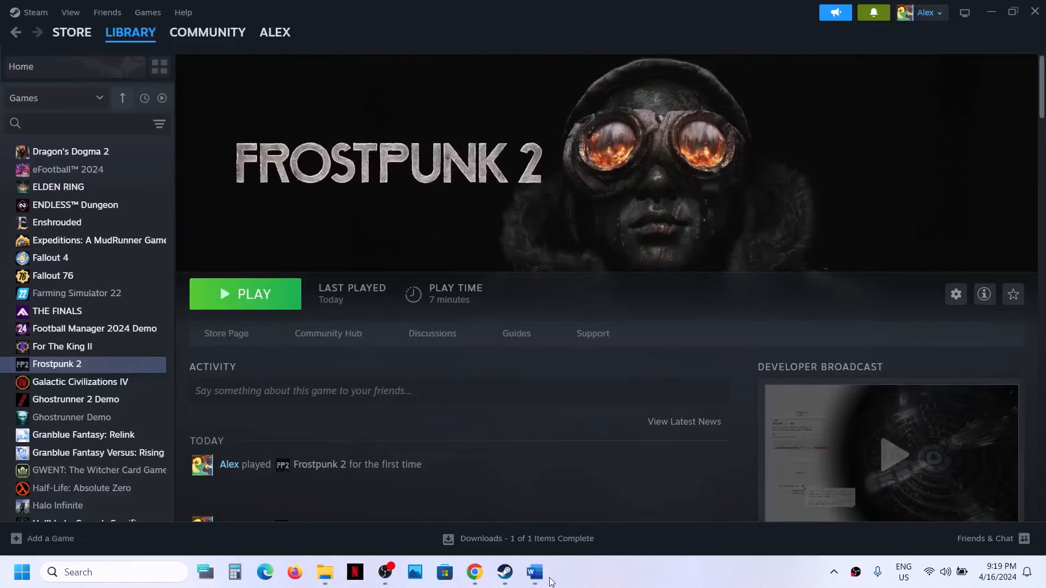
Copy the Microsoft download link under "Step 14) Install Visual C++ Files" in the Word notes
{"action": "left_click", "coordinate": [534, 572]}
{"action": "scroll", "coordinate": [409, 366], "scroll_direction": "down", "scroll_amount": 3}
{"action": "scroll", "coordinate": [408, 366], "scroll_direction": "down", "scroll_amount": 3}
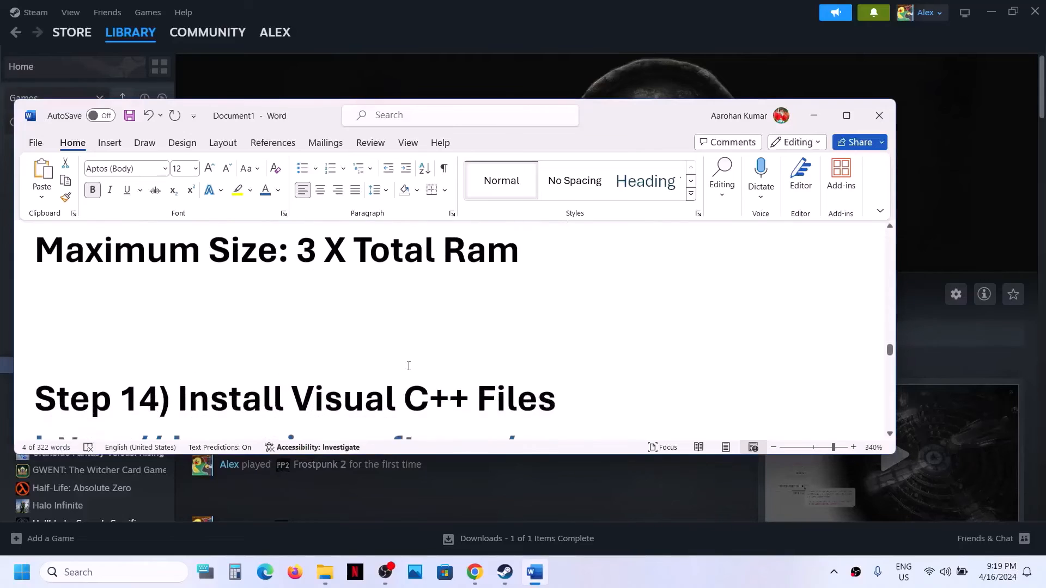
{"action": "left_click", "coordinate": [302, 421]}
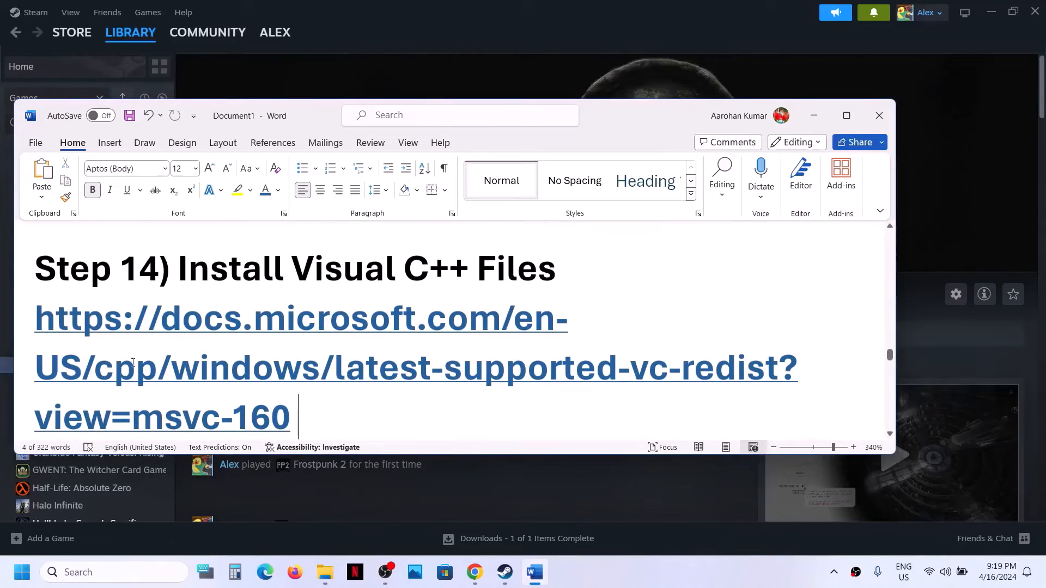
{"action": "left_click_drag", "start_coordinate": [36, 317], "coordinate": [306, 417]}
{"action": "key", "text": "ctrl+c"}
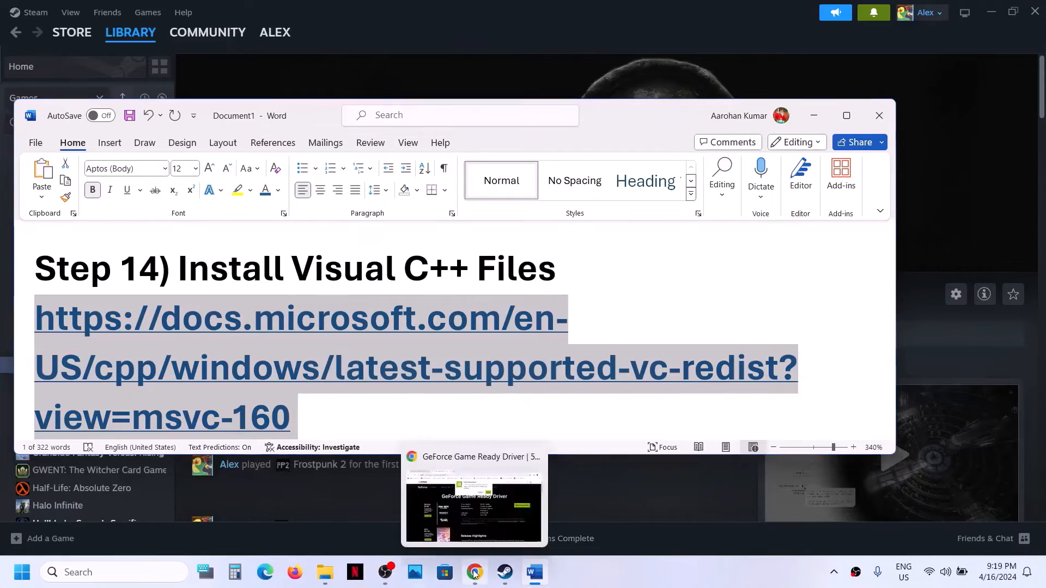
Switch to Chrome and open the copied Visual C++ redistributable link in a new tab
{"action": "left_click", "coordinate": [474, 572]}
{"action": "left_click", "coordinate": [367, 12]}
{"action": "key", "text": "ctrl+v"}
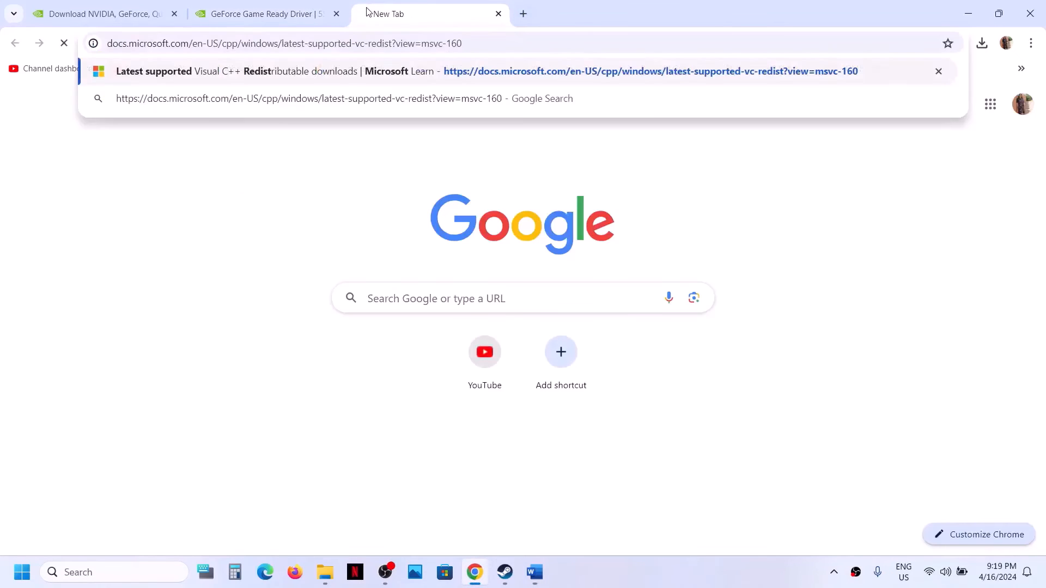
{"action": "key", "text": "Return"}
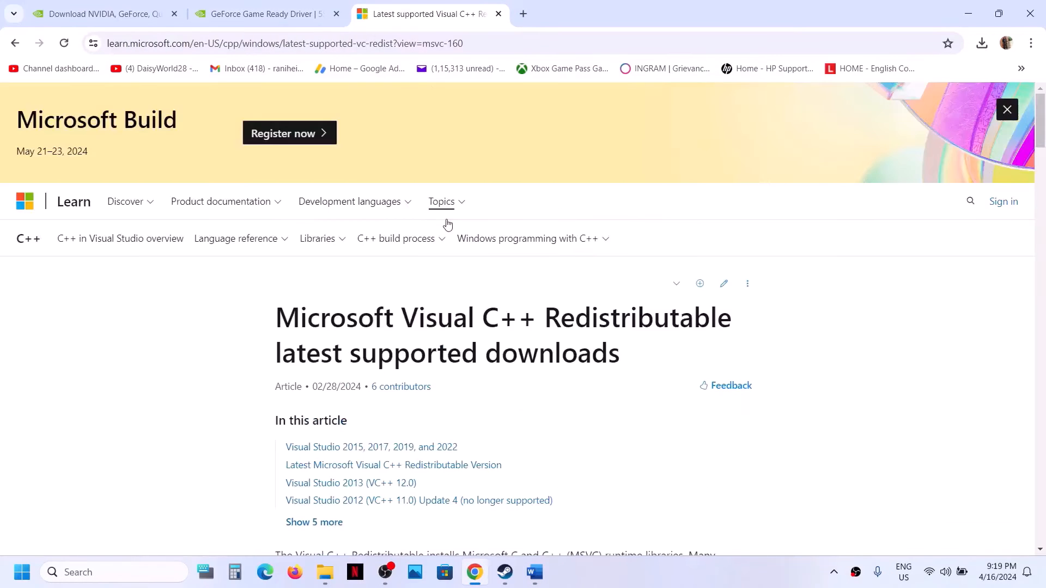
Find the Visual Studio 2015, 2017, 2019, and 2022 downloads on the page and download the X86 redistributable
{"action": "scroll", "coordinate": [447, 220], "scroll_direction": "down", "scroll_amount": 10}
{"action": "scroll", "coordinate": [335, 169], "scroll_direction": "down", "scroll_amount": 2}
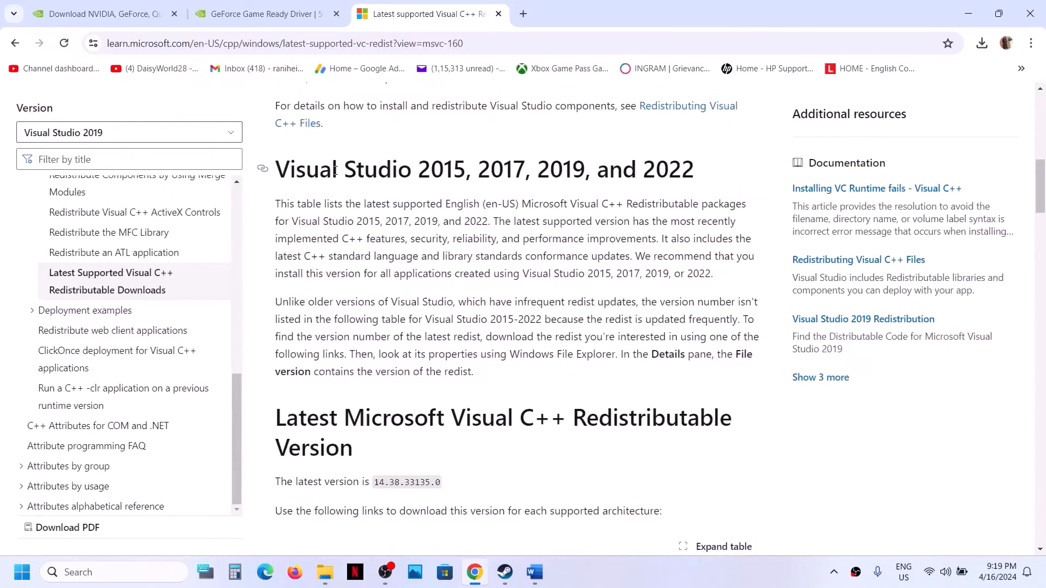
{"action": "left_click_drag", "start_coordinate": [335, 169], "coordinate": [570, 169]}
{"action": "scroll", "coordinate": [568, 165], "scroll_direction": "down", "scroll_amount": 6}
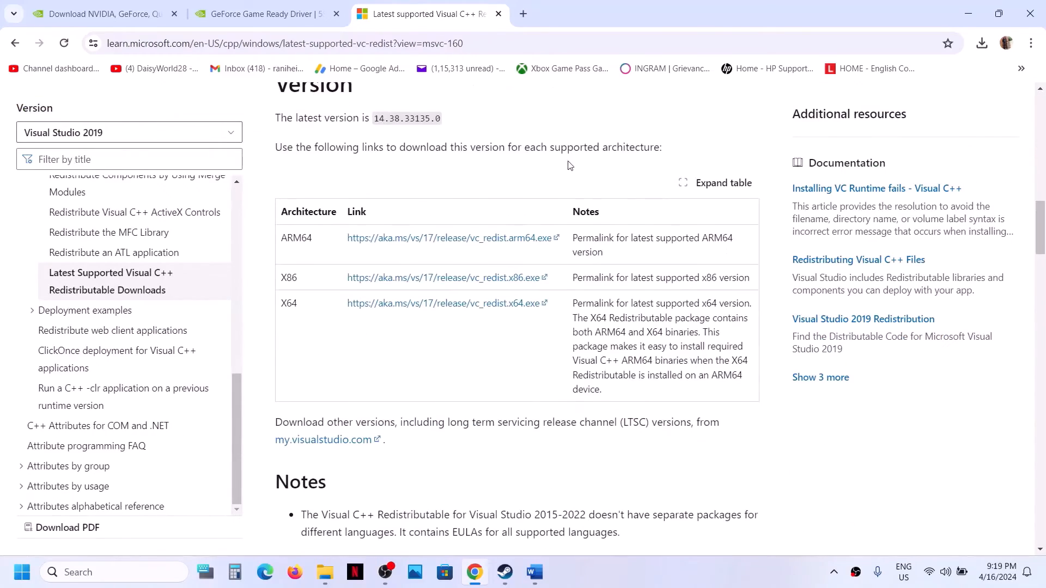
{"action": "left_click_drag", "start_coordinate": [281, 278], "coordinate": [321, 308]}
{"action": "left_click", "coordinate": [404, 280]}
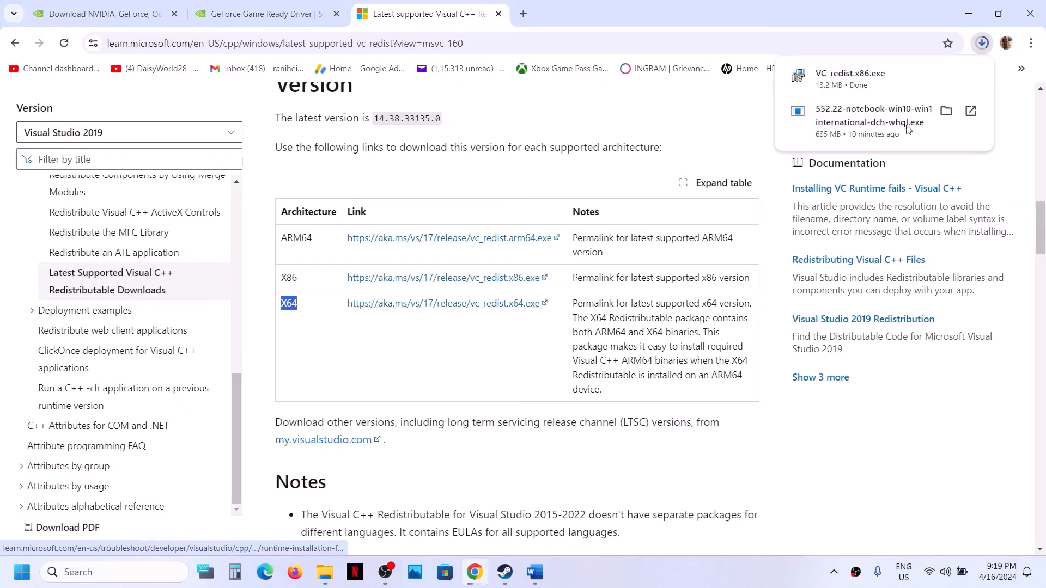
Run the downloaded VC_redist.x86.exe and start repairing the x86 Visual C++ 2015-2022 Redistributable
{"action": "left_click", "coordinate": [859, 89]}
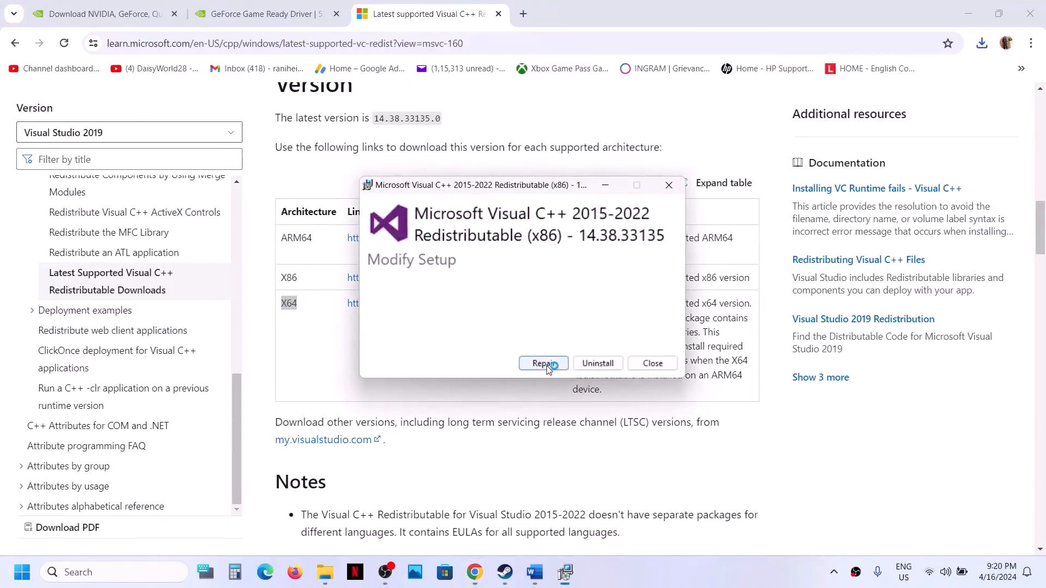
{"action": "left_click", "coordinate": [546, 364]}
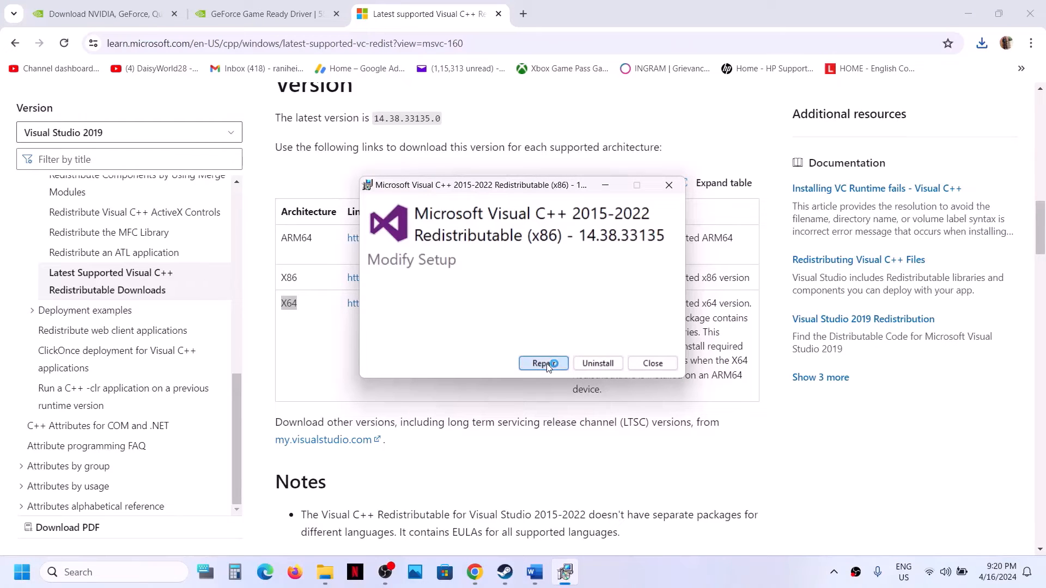
{"action": "left_click", "coordinate": [486, 391]}
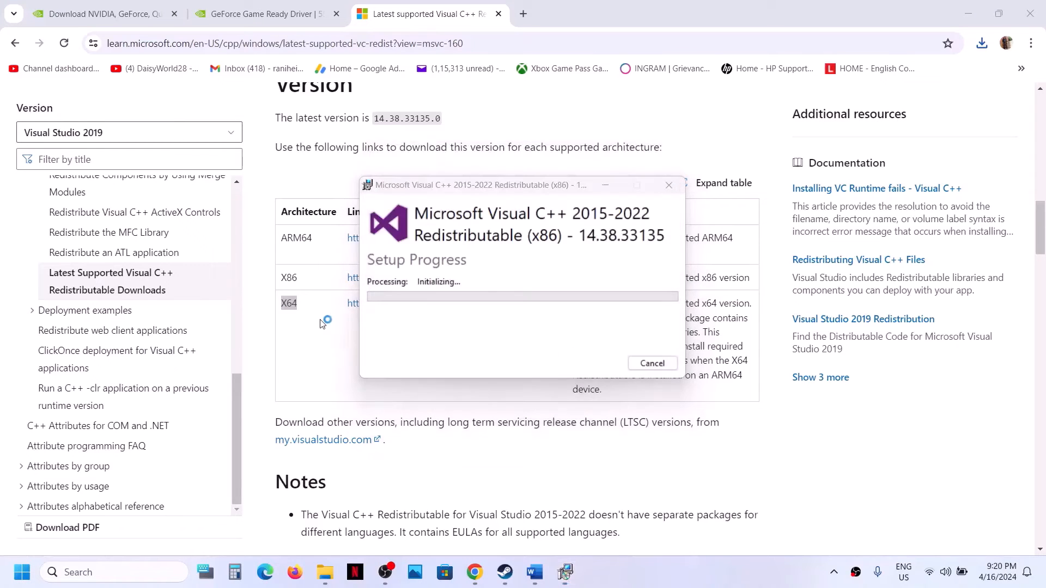
Download the X64 redistributable, run its installer and start repairing the x64 Visual C++ 2015-2022 Redistributable
{"action": "left_click", "coordinate": [309, 334]}
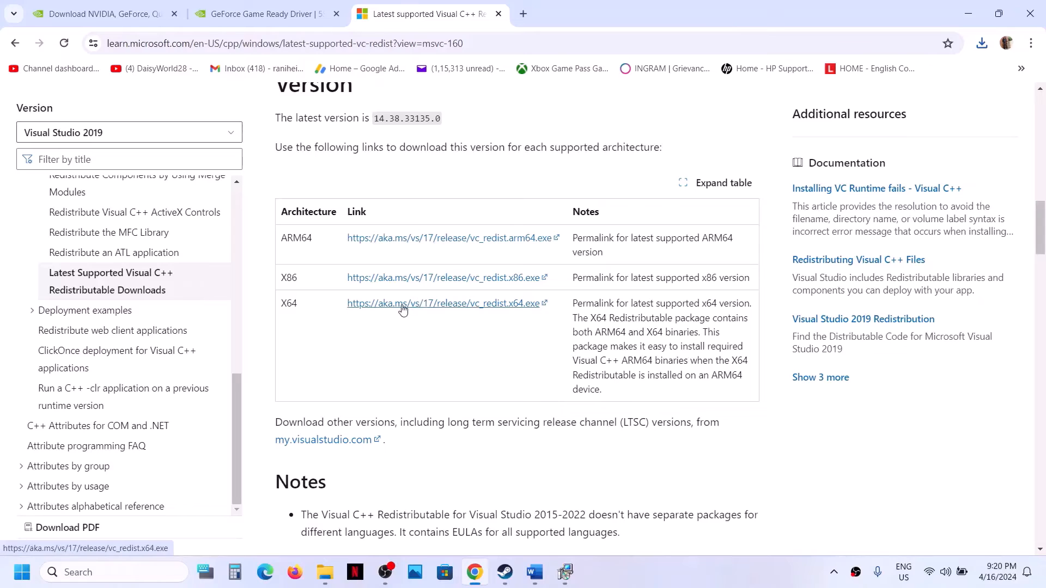
{"action": "left_click", "coordinate": [982, 43]}
{"action": "left_click", "coordinate": [864, 112]}
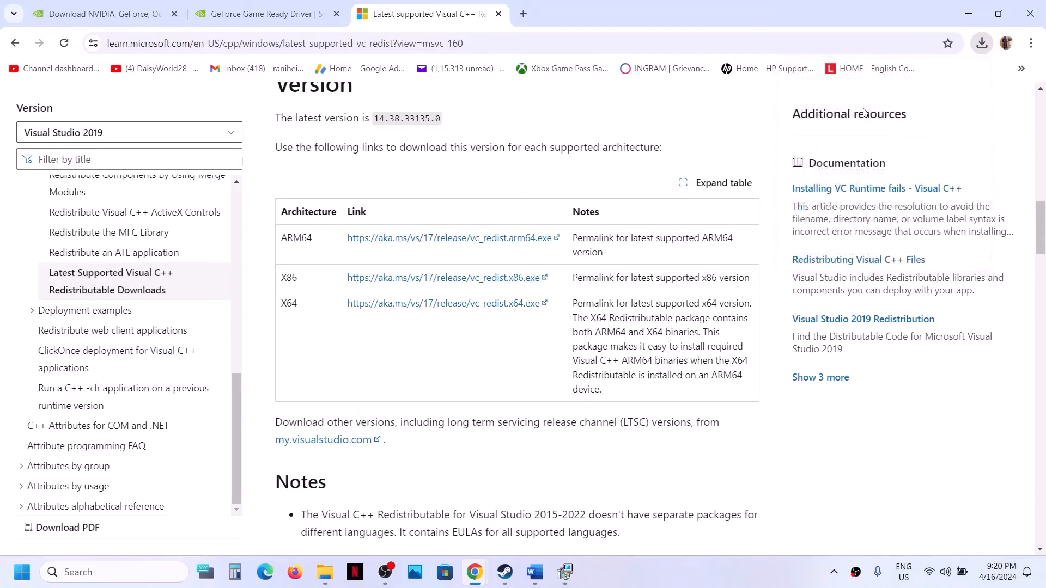
{"action": "left_click", "coordinate": [544, 364]}
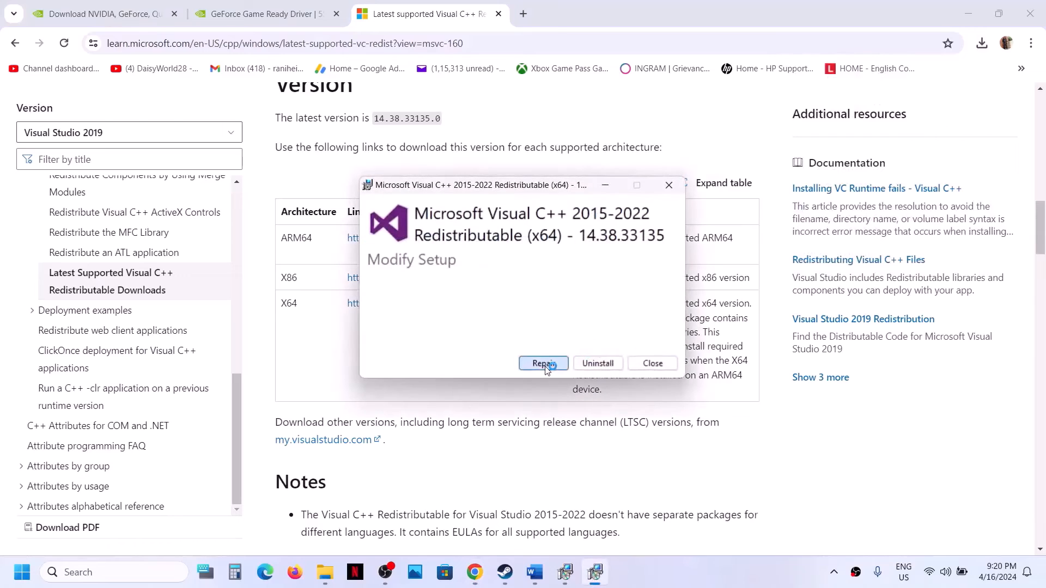
{"action": "left_click", "coordinate": [453, 387]}
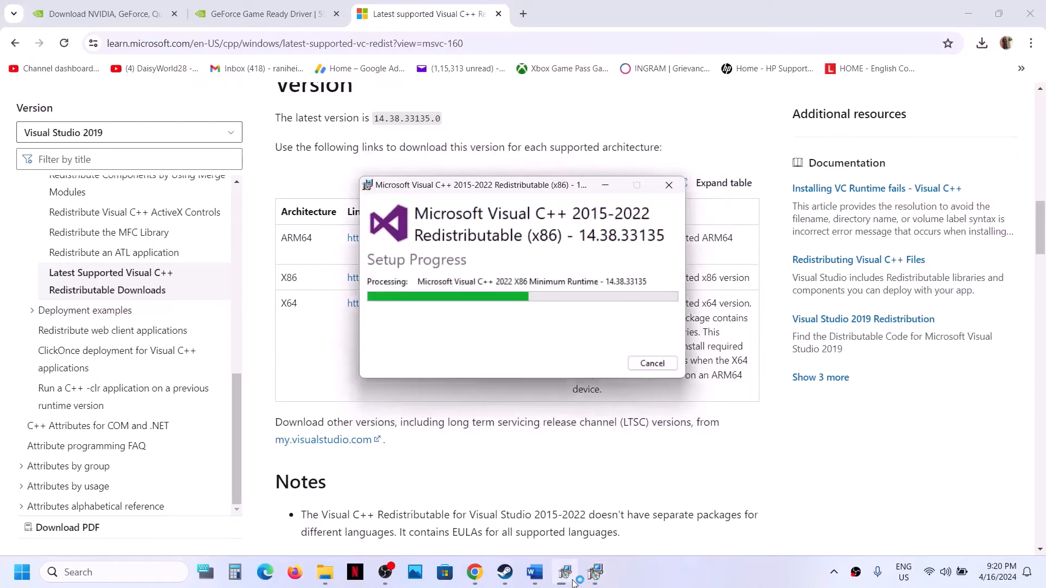
Arrange the x86 and x64 setup windows side by side to check their progress, and return to the download page
{"action": "left_click_drag", "start_coordinate": [599, 180], "coordinate": [333, 213]}
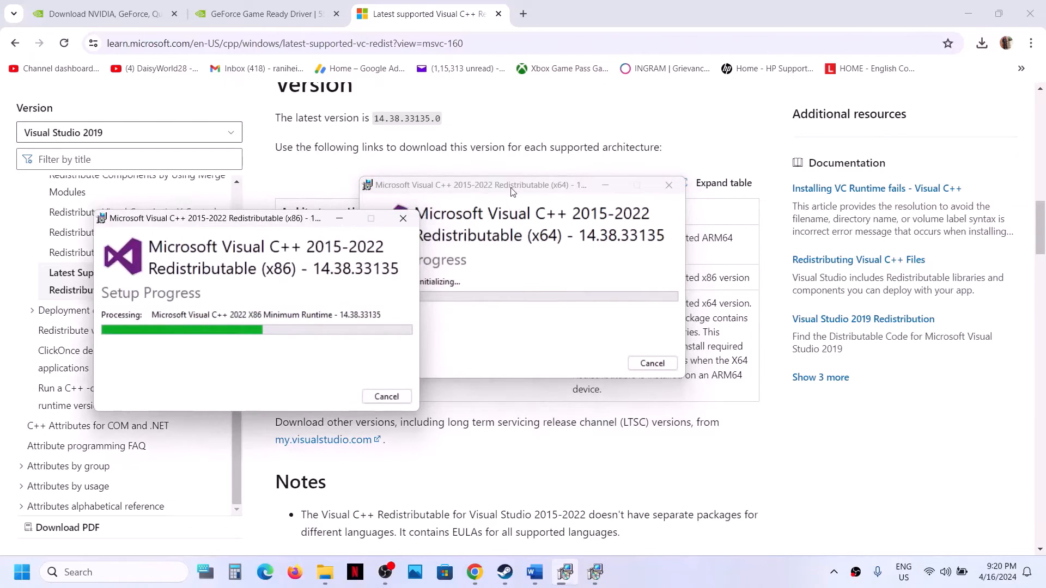
{"action": "left_click_drag", "start_coordinate": [513, 186], "coordinate": [703, 212]}
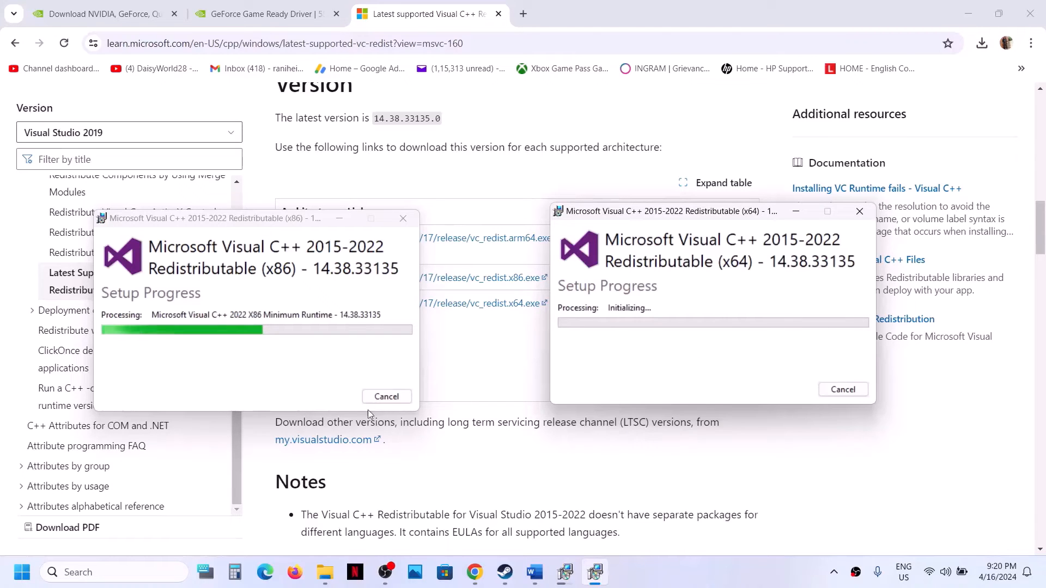
{"action": "left_click", "coordinate": [444, 377]}
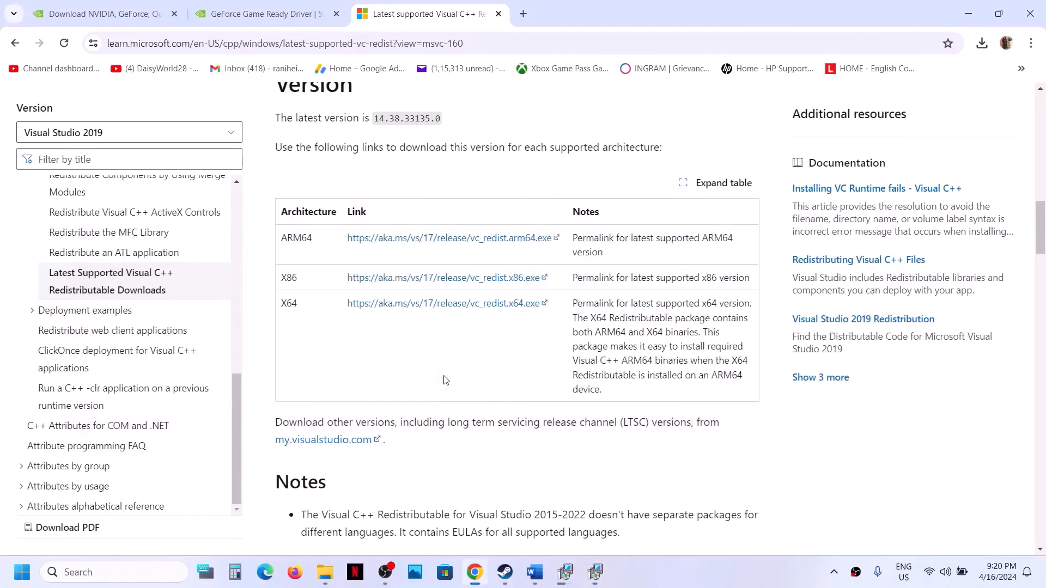
Show the Restart option among the Windows power options and switch to Steam without restarting
{"action": "left_click", "coordinate": [23, 572]}
{"action": "left_click", "coordinate": [396, 524]}
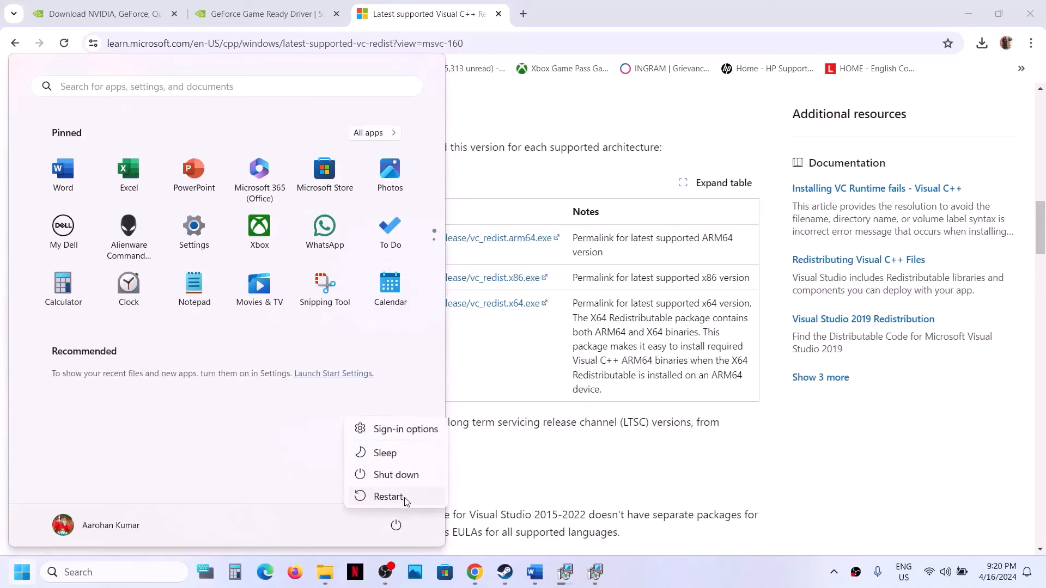
{"action": "left_click", "coordinate": [507, 580]}
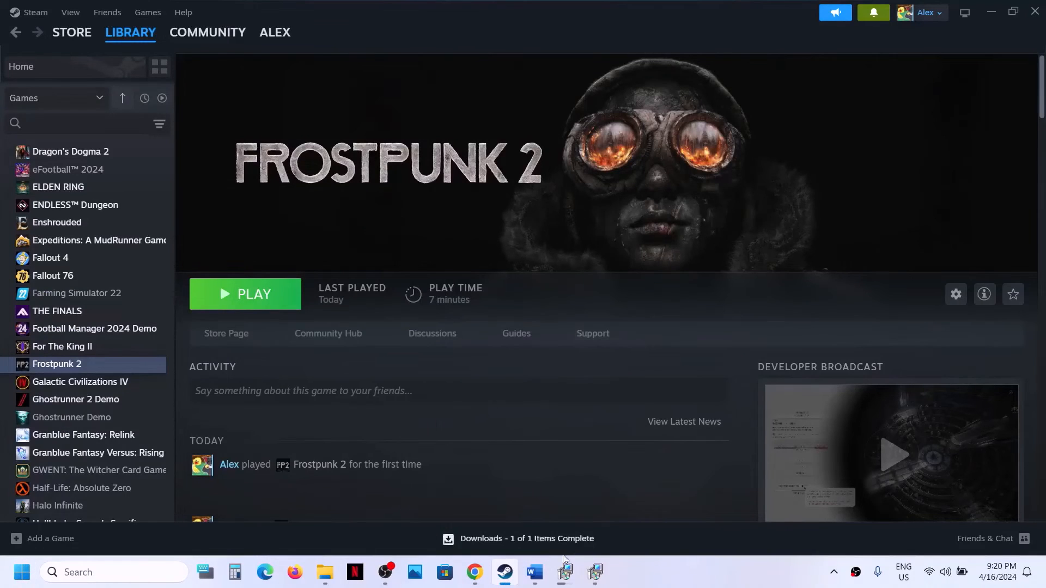
Switch to the Word notes and highlight the Step 15 advice, from unplugging external devices to disabling Steam Overlay and closing overlay apps
{"action": "left_click", "coordinate": [536, 572]}
{"action": "scroll", "coordinate": [451, 344], "scroll_direction": "down", "scroll_amount": 5}
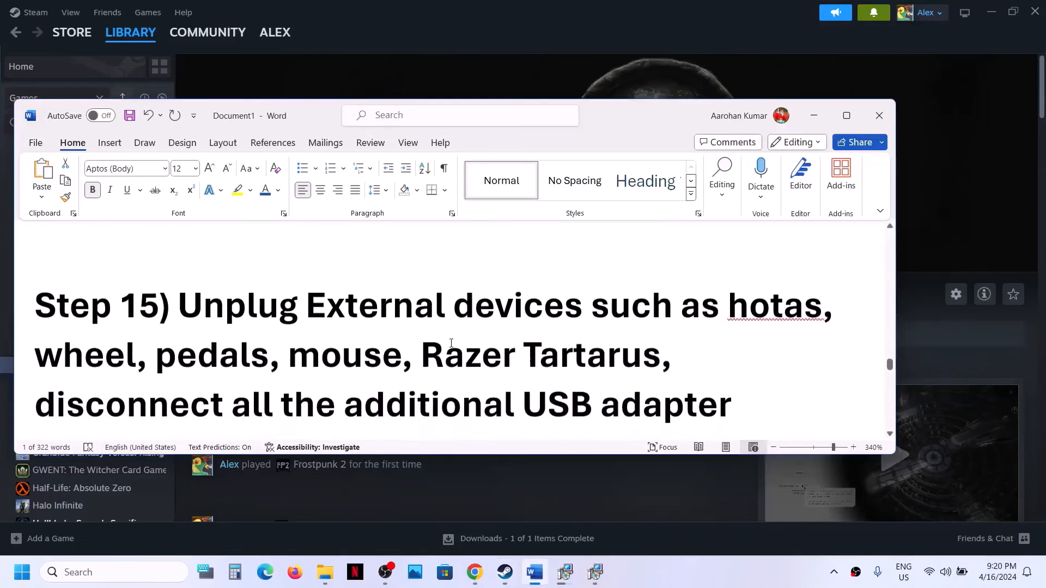
{"action": "left_click_drag", "start_coordinate": [180, 311], "coordinate": [724, 308]}
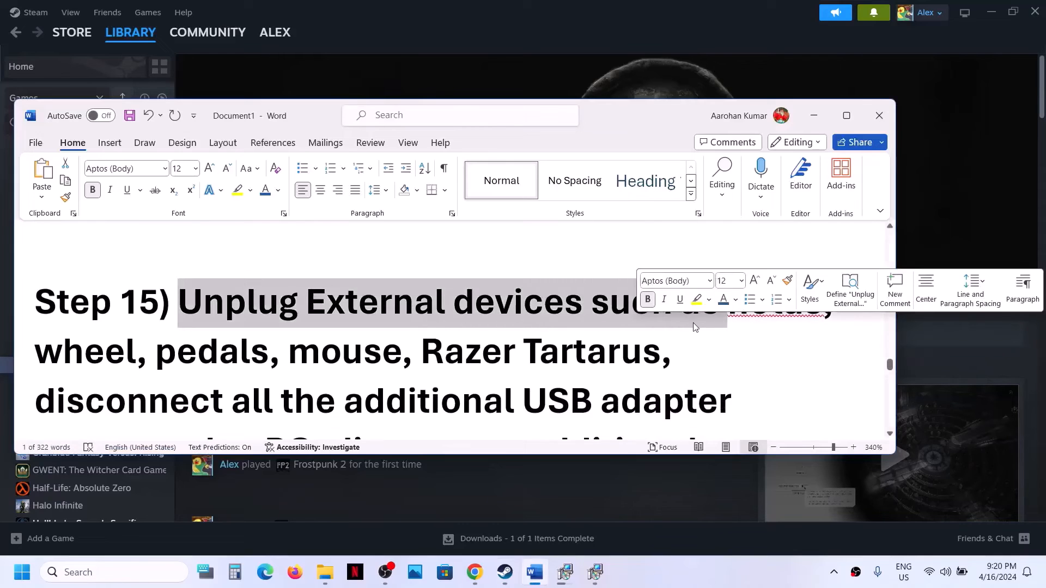
{"action": "left_click", "coordinate": [847, 115]}
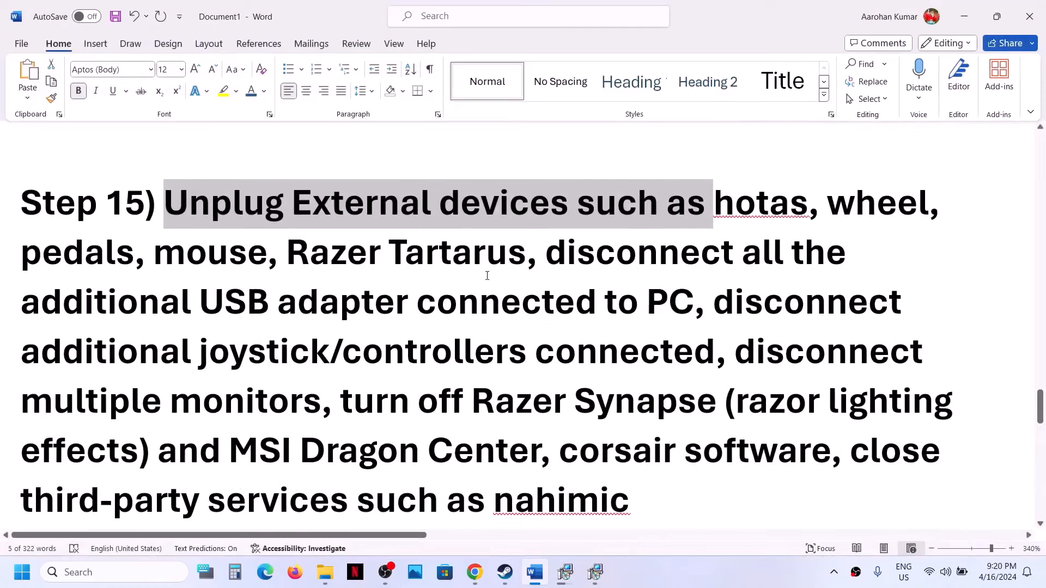
{"action": "left_click", "coordinate": [170, 206]}
{"action": "left_click_drag", "start_coordinate": [164, 204], "coordinate": [643, 296]}
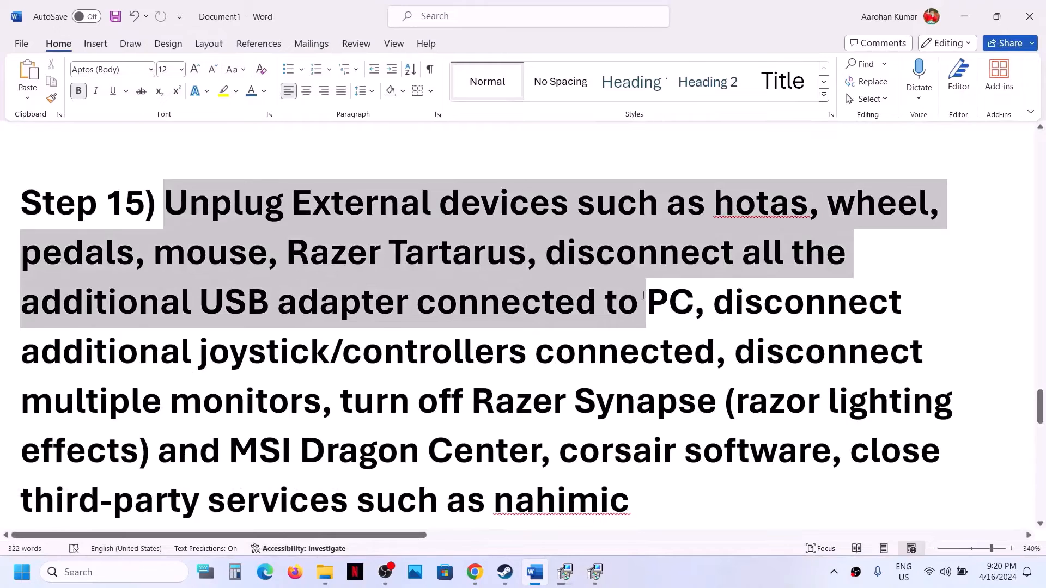
{"action": "left_click_drag", "start_coordinate": [715, 303], "coordinate": [685, 347]}
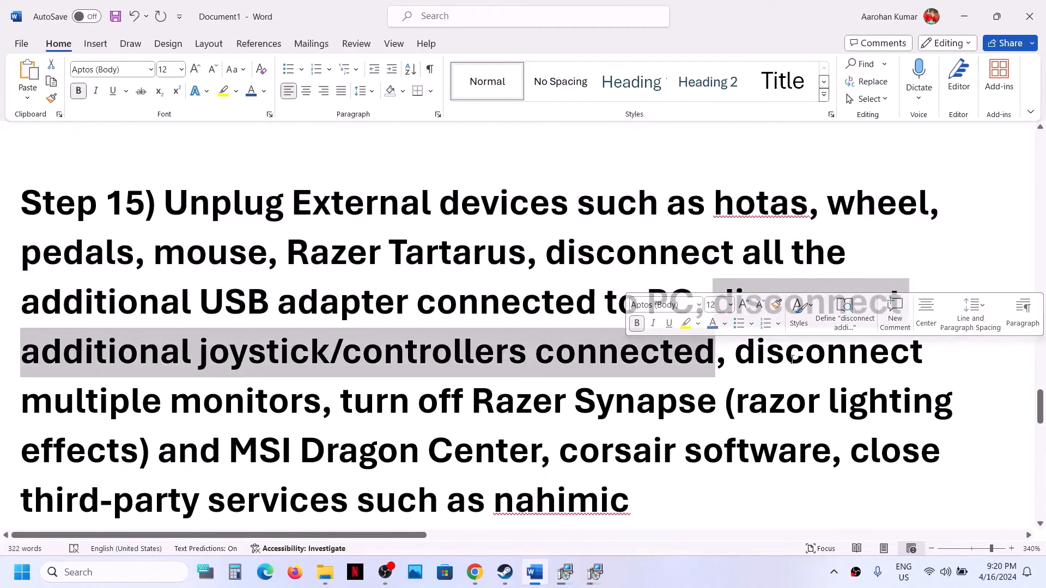
{"action": "left_click_drag", "start_coordinate": [736, 355], "coordinate": [321, 402]}
{"action": "scroll", "coordinate": [341, 162], "scroll_direction": "down", "scroll_amount": 5}
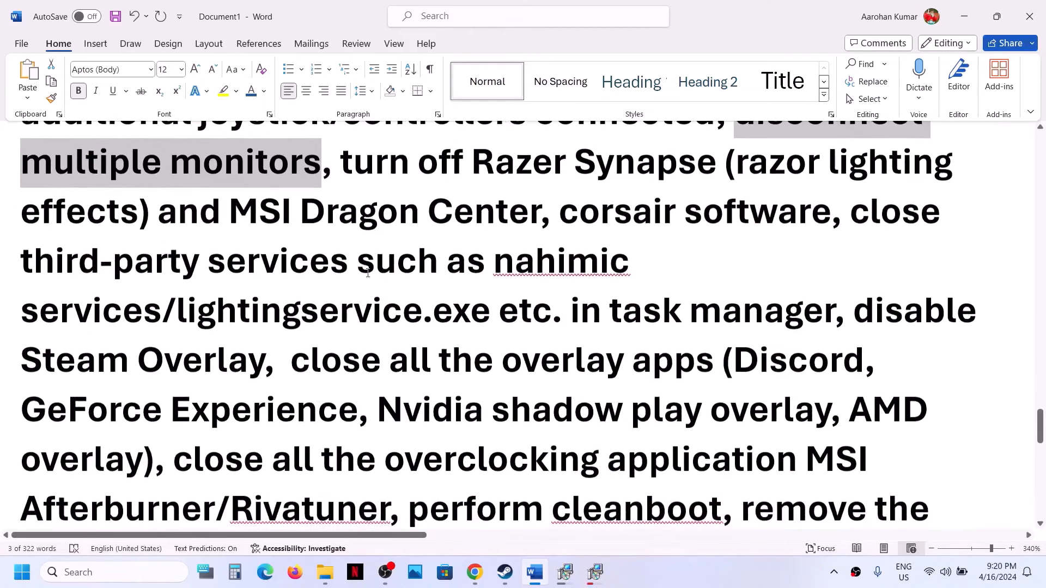
{"action": "left_click_drag", "start_coordinate": [340, 163], "coordinate": [720, 360]}
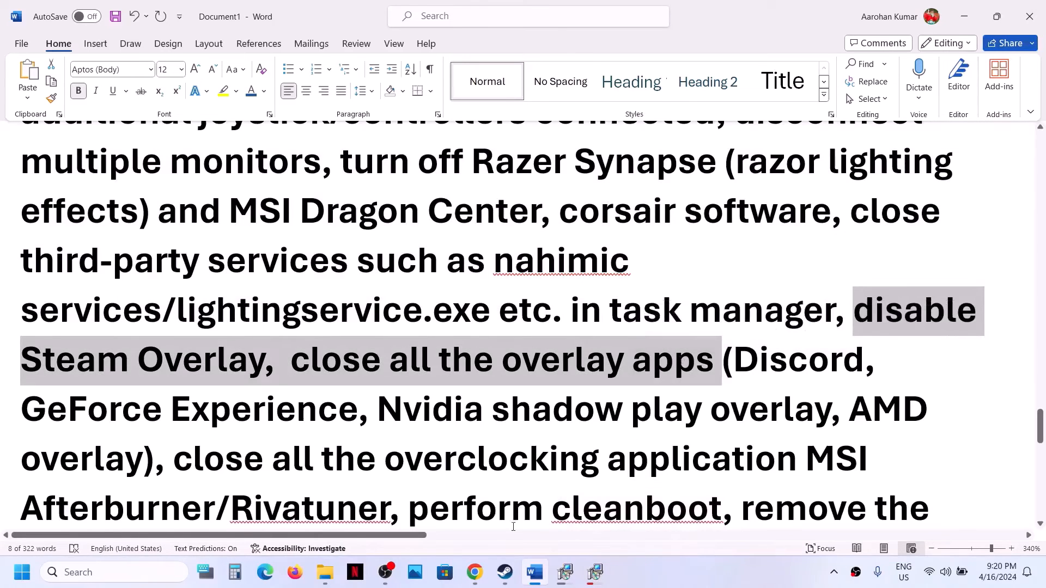
Switch to Steam and disable the in-game Steam Overlay in Frostpunk 2's properties
{"action": "left_click", "coordinate": [505, 574]}
{"action": "right_click", "coordinate": [68, 368]}
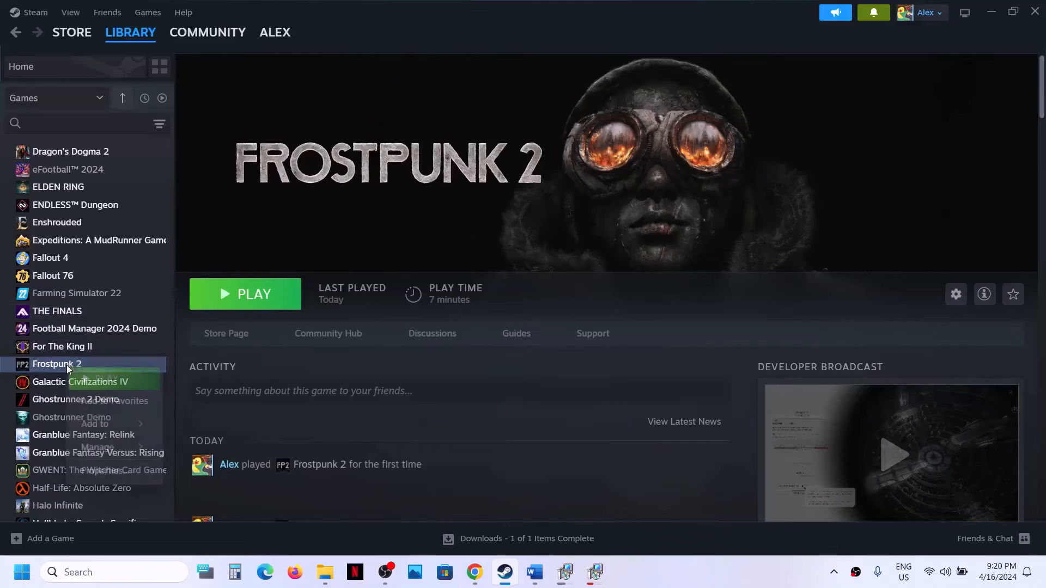
{"action": "left_click", "coordinate": [103, 471]}
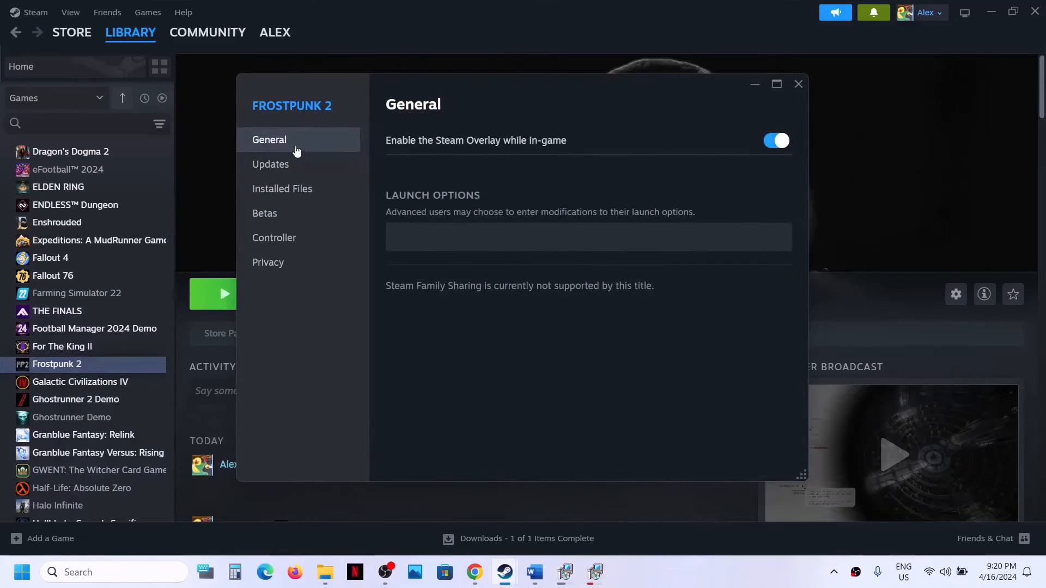
{"action": "left_click", "coordinate": [768, 145]}
{"action": "left_click", "coordinate": [797, 85]}
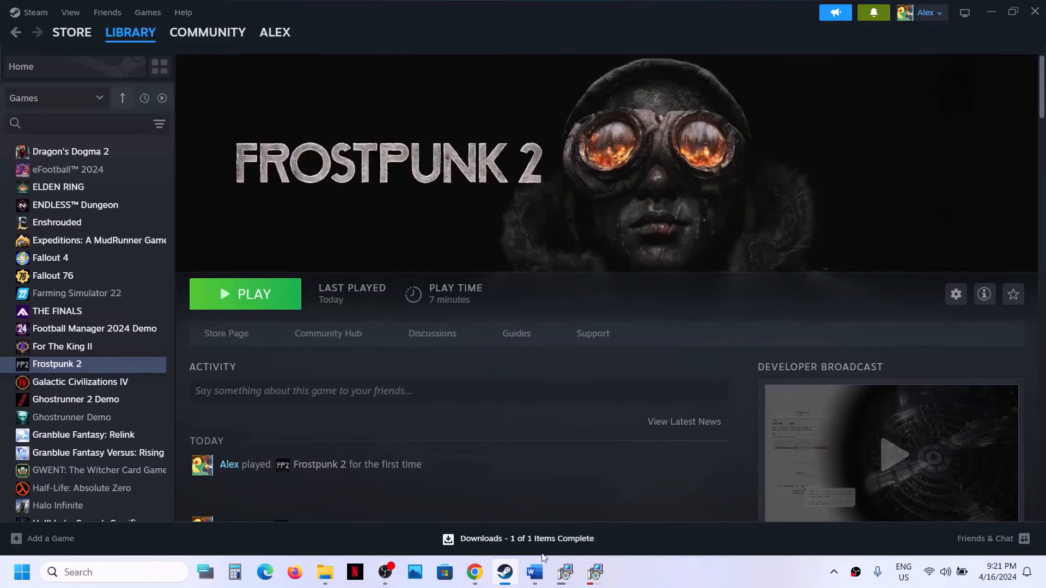
Return to the Word notes, highlight Discord in the overlay apps list and quit Discord running in the background
{"action": "left_click", "coordinate": [535, 572]}
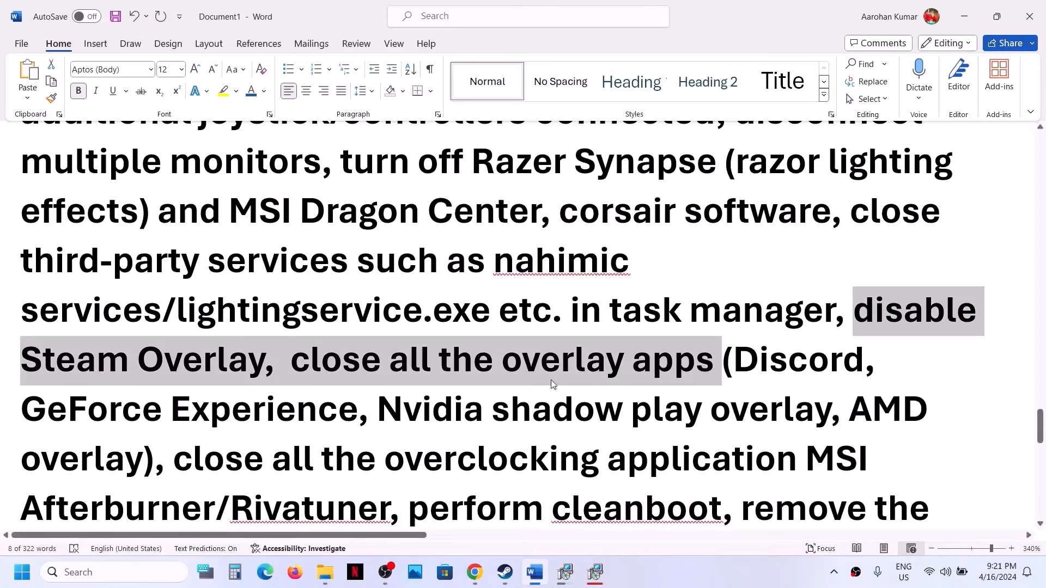
{"action": "left_click_drag", "start_coordinate": [726, 359], "coordinate": [876, 360]}
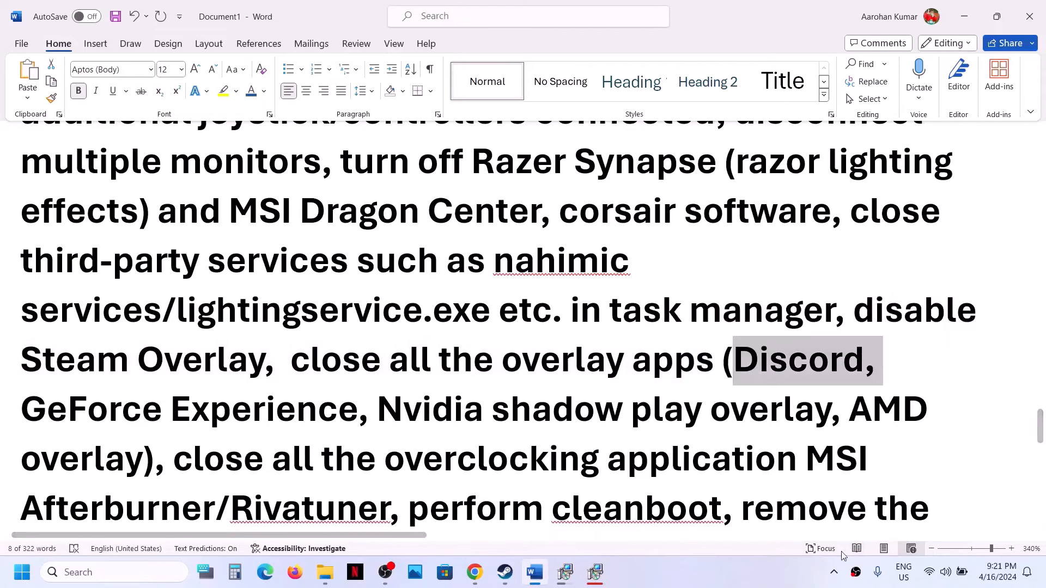
{"action": "left_click", "coordinate": [833, 572]}
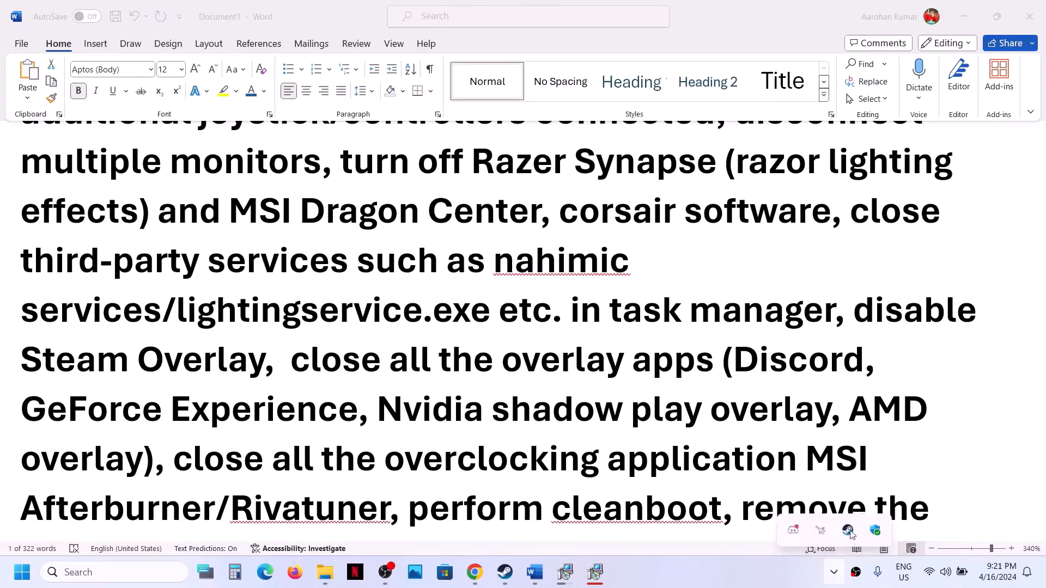
{"action": "right_click", "coordinate": [796, 537]}
{"action": "left_click", "coordinate": [837, 522]}
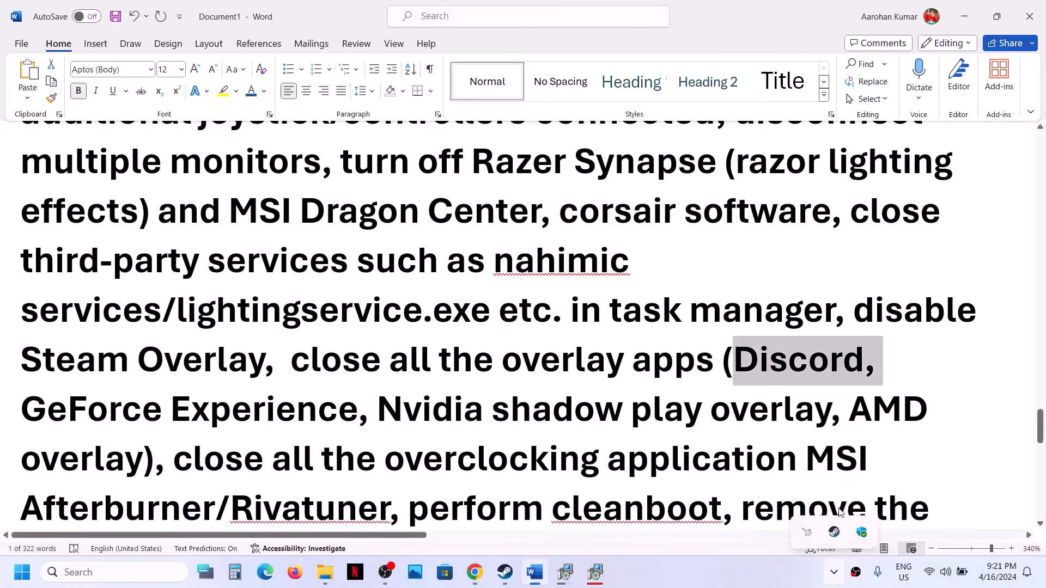
Highlight the Step 15 text on closing overlay apps such as GeForce Experience and Nvidia shadow play
{"action": "left_click", "coordinate": [630, 409]}
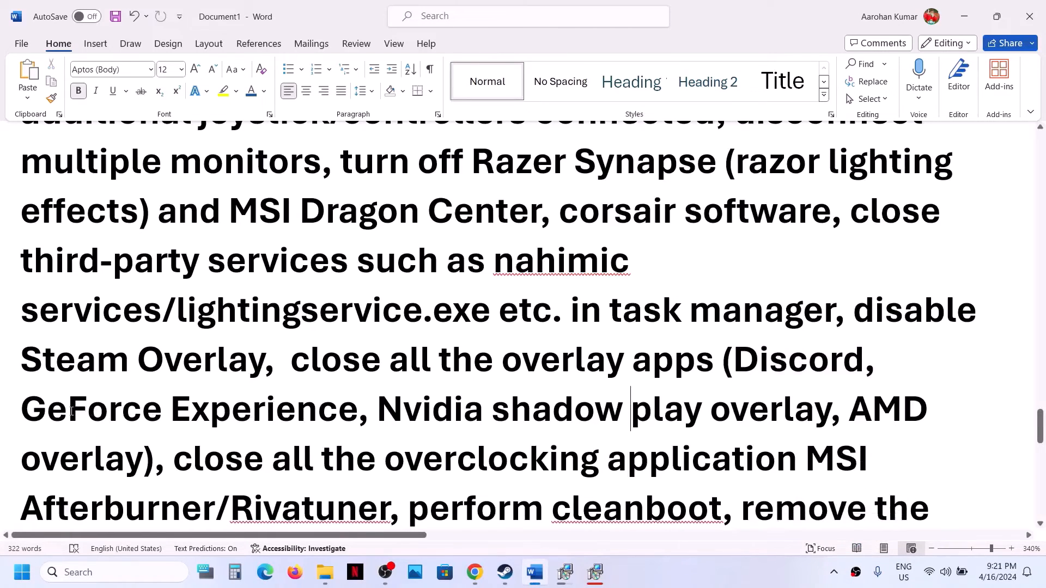
{"action": "left_click_drag", "start_coordinate": [71, 411], "coordinate": [213, 412]}
{"action": "left_click", "coordinate": [600, 459]}
{"action": "left_click", "coordinate": [630, 332]}
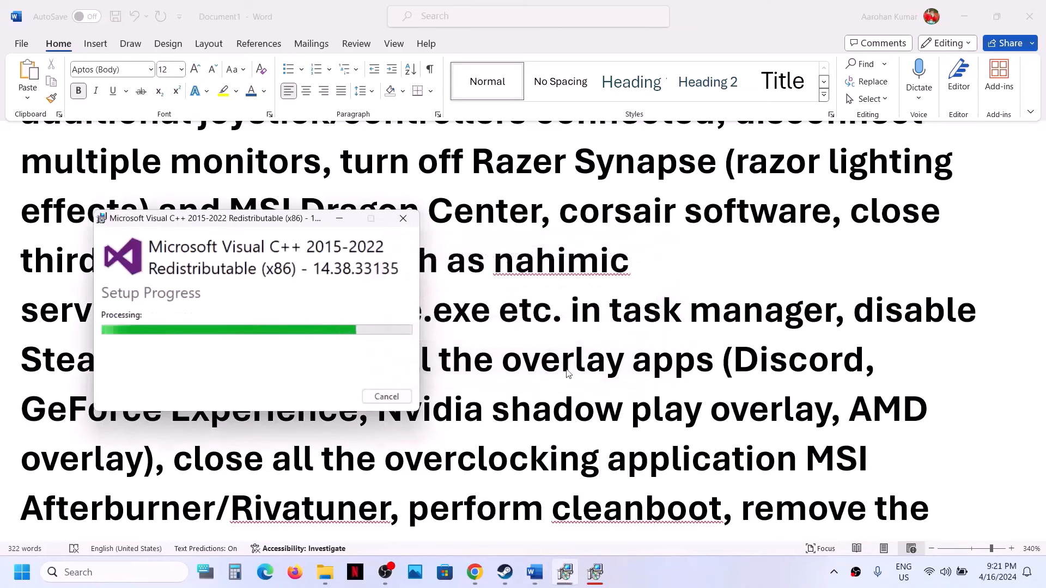
{"action": "left_click_drag", "start_coordinate": [287, 363], "coordinate": [683, 412]}
{"action": "scroll", "coordinate": [691, 411], "scroll_direction": "down", "scroll_amount": 4}
{"action": "scroll", "coordinate": [804, 232], "scroll_direction": "up", "scroll_amount": 2}
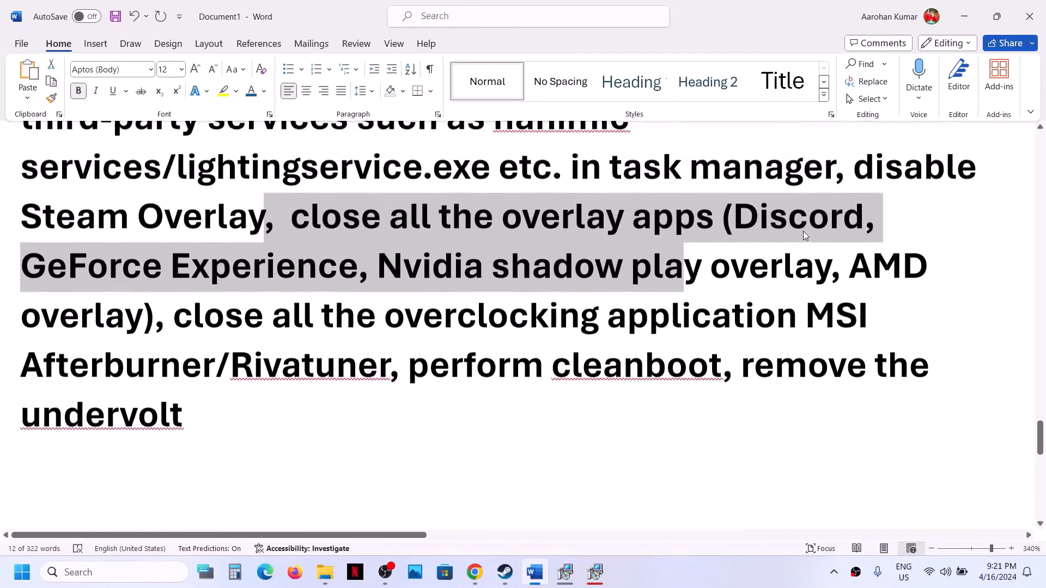
Highlight the note on overclocking applications and close the overclocking tool running in the background
{"action": "left_click_drag", "start_coordinate": [179, 333], "coordinate": [790, 333]}
{"action": "left_click", "coordinate": [834, 573]}
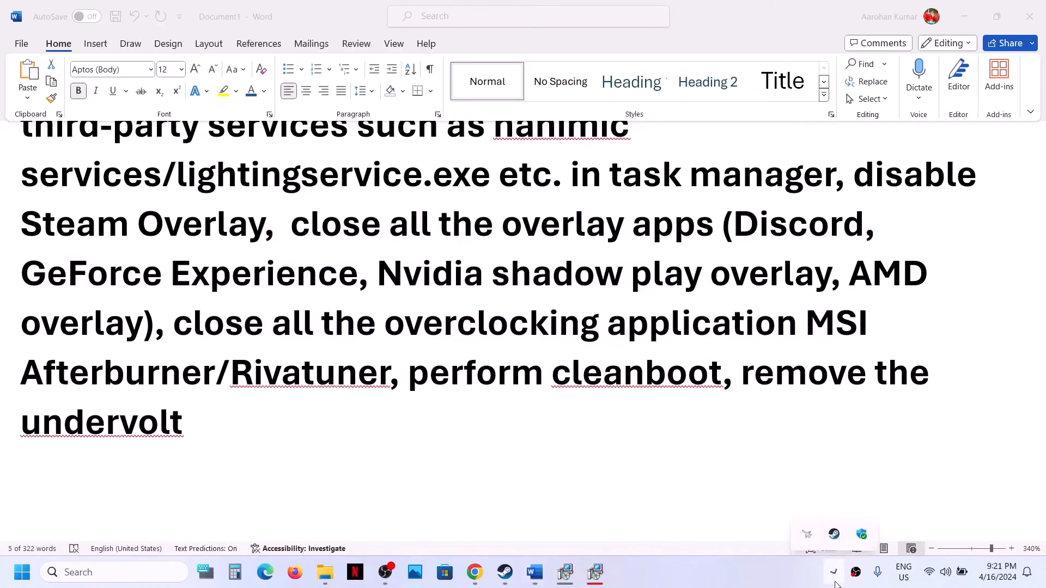
{"action": "right_click", "coordinate": [806, 531]}
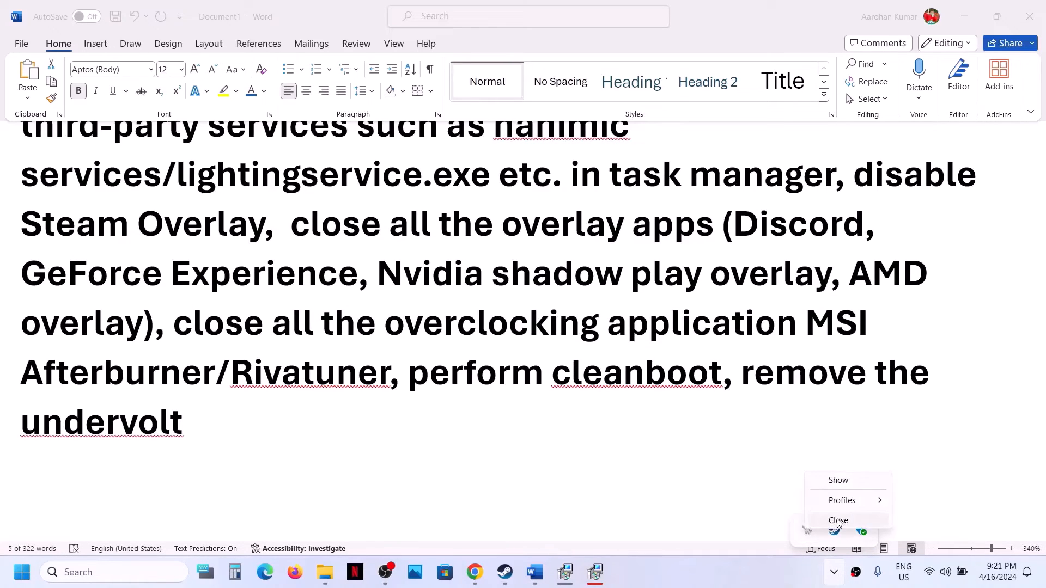
{"action": "left_click", "coordinate": [838, 522]}
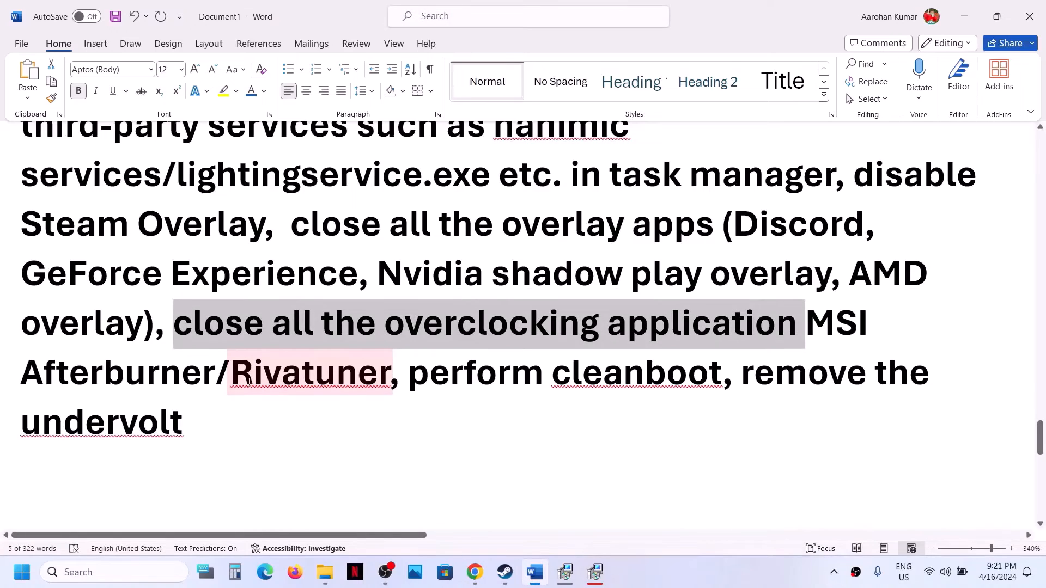
{"action": "left_click", "coordinate": [221, 381]}
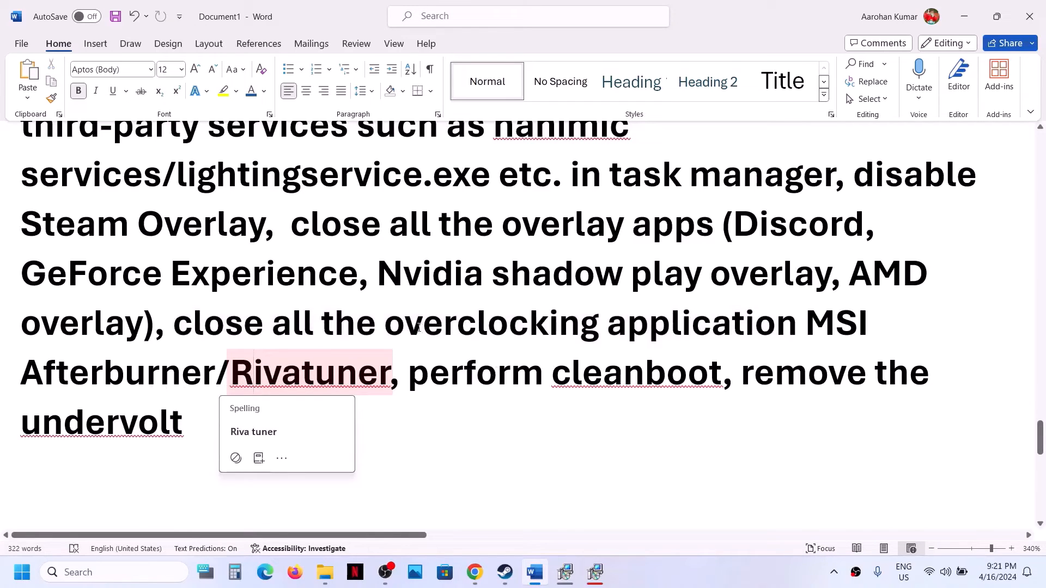
{"action": "left_click_drag", "start_coordinate": [323, 324], "coordinate": [805, 325]}
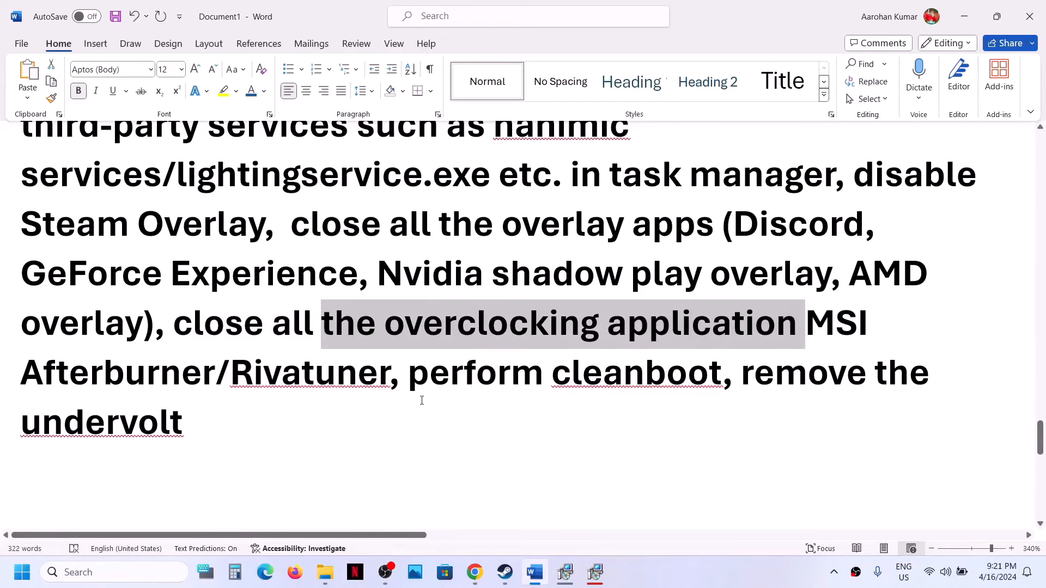
Highlight the cleanboot note, open System Configuration, and hide all Microsoft services in the services list before accepting the settings
{"action": "left_click_drag", "start_coordinate": [409, 375], "coordinate": [722, 376]}
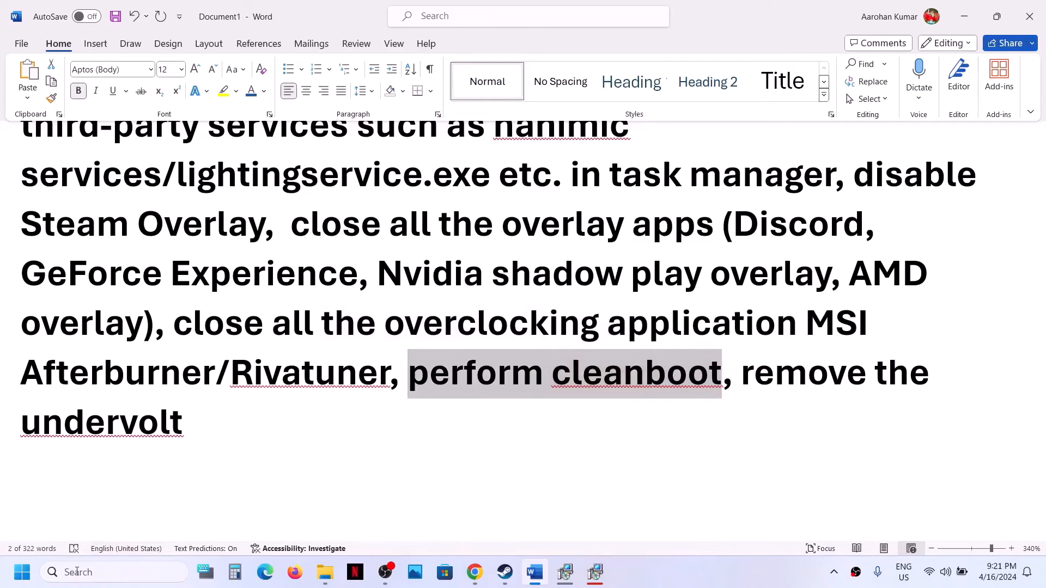
{"action": "left_click", "coordinate": [76, 571]}
{"action": "type", "text": "system"}
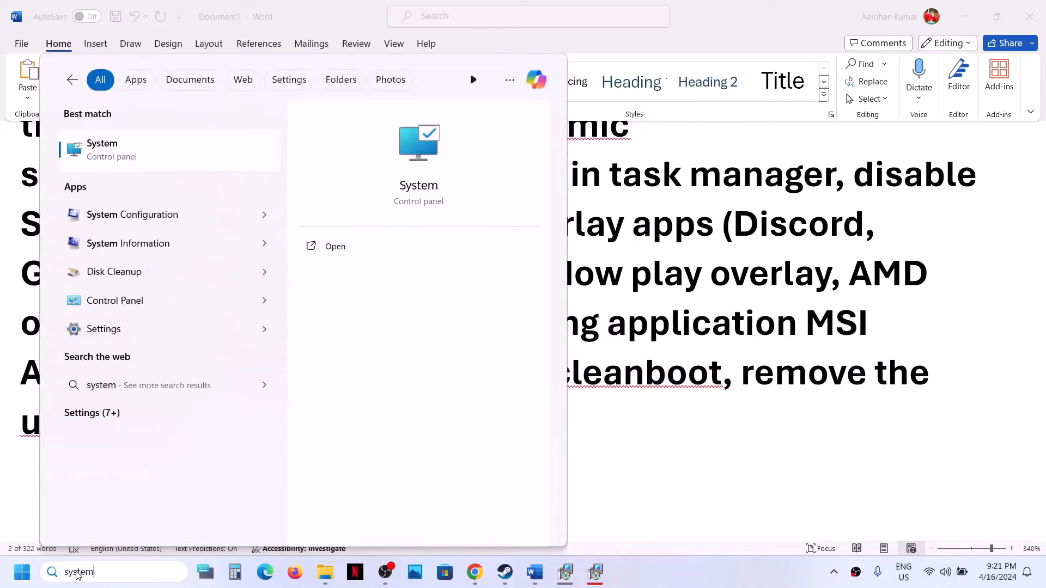
{"action": "type", "text": " con"}
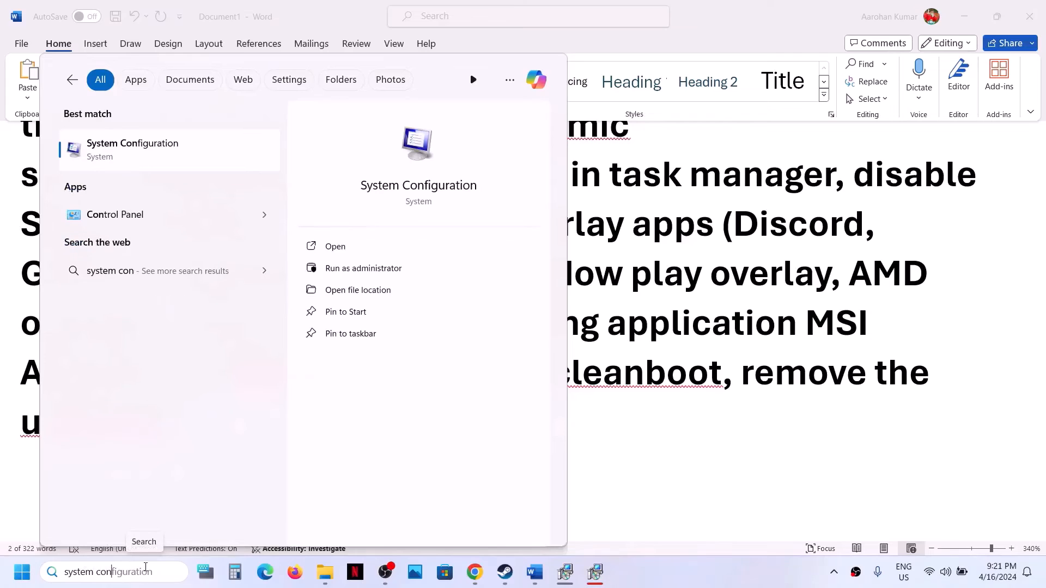
{"action": "left_click", "coordinate": [123, 150]}
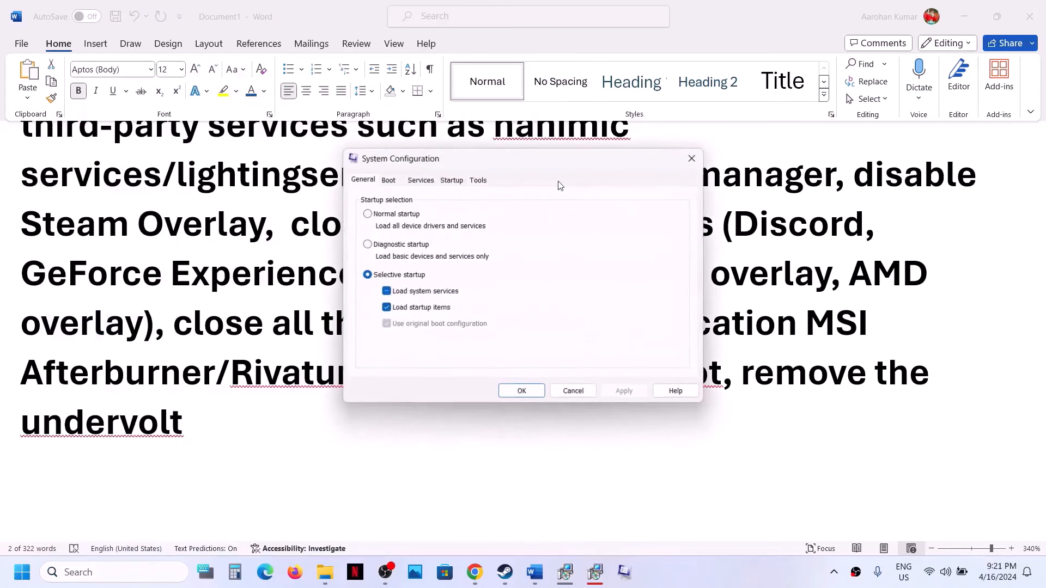
{"action": "left_click", "coordinate": [419, 180]}
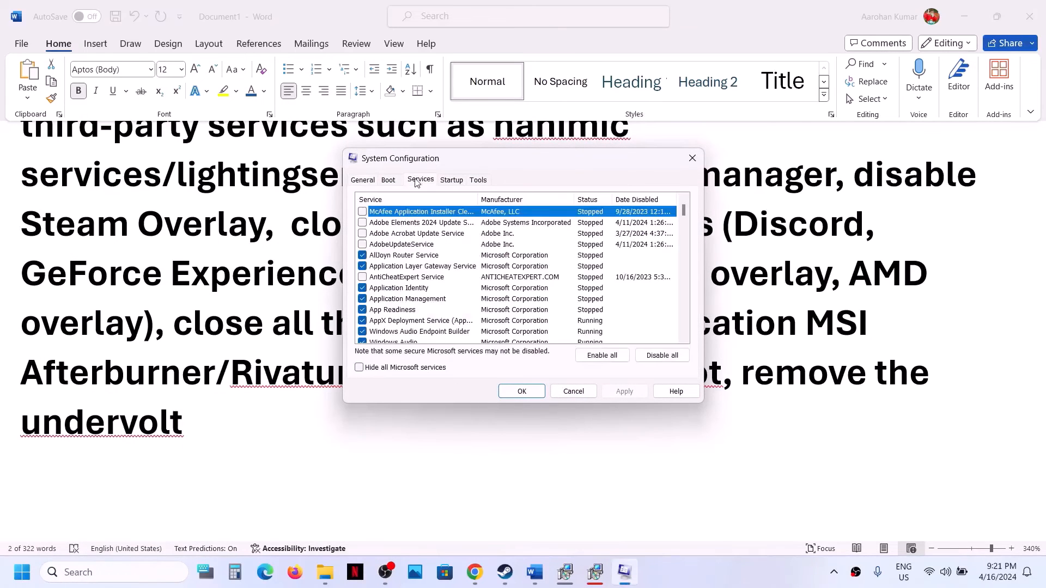
{"action": "left_click", "coordinate": [359, 368]}
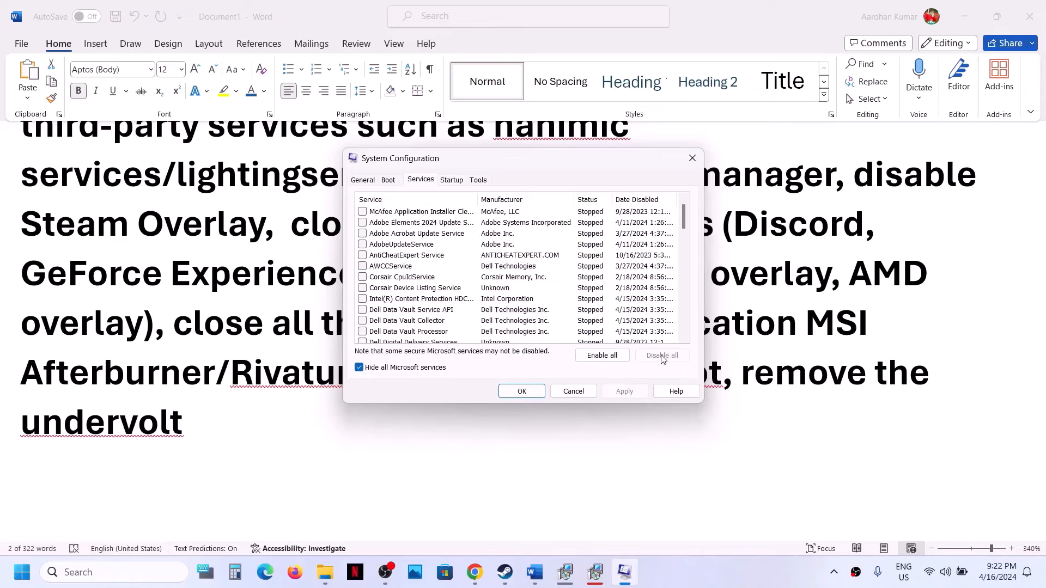
{"action": "left_click", "coordinate": [522, 391]}
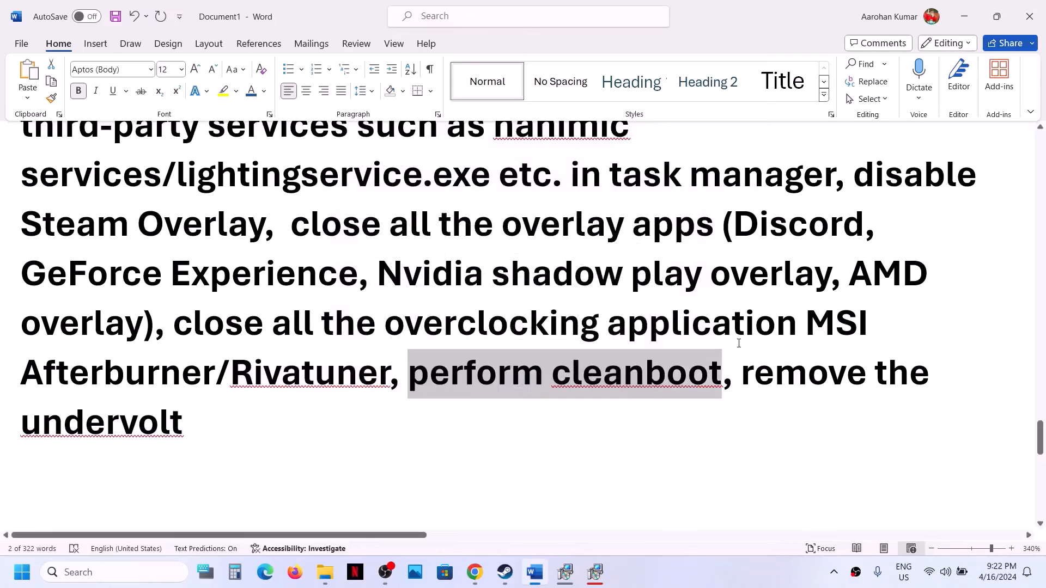
Highlight the advice to remove the undervolt and the Step 16 instruction to update Windows
{"action": "left_click_drag", "start_coordinate": [739, 368], "coordinate": [837, 416]}
{"action": "left_click", "coordinate": [376, 422]}
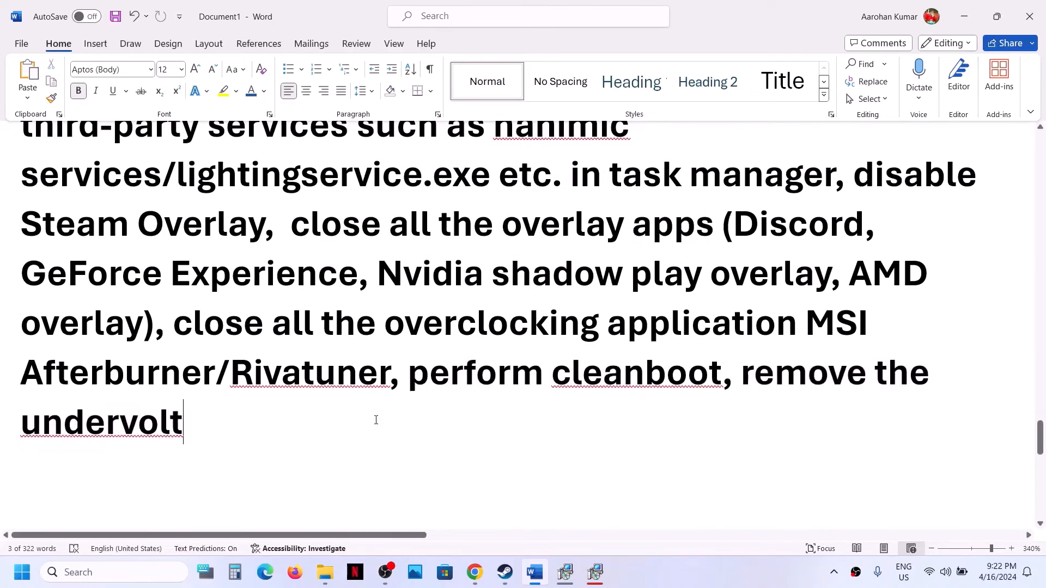
{"action": "scroll", "coordinate": [375, 420], "scroll_direction": "down", "scroll_amount": 4}
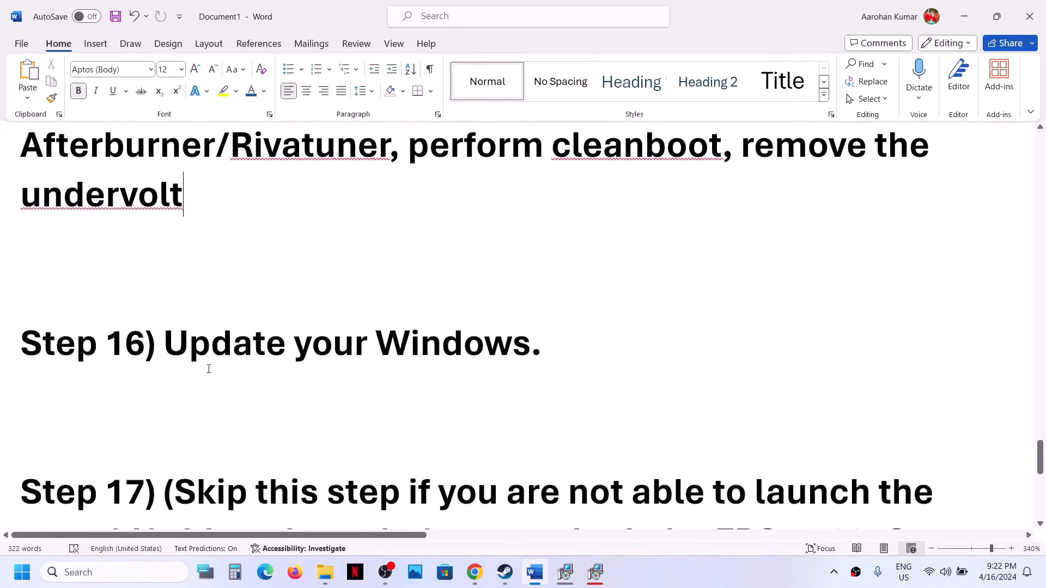
{"action": "left_click_drag", "start_coordinate": [177, 355], "coordinate": [538, 330]}
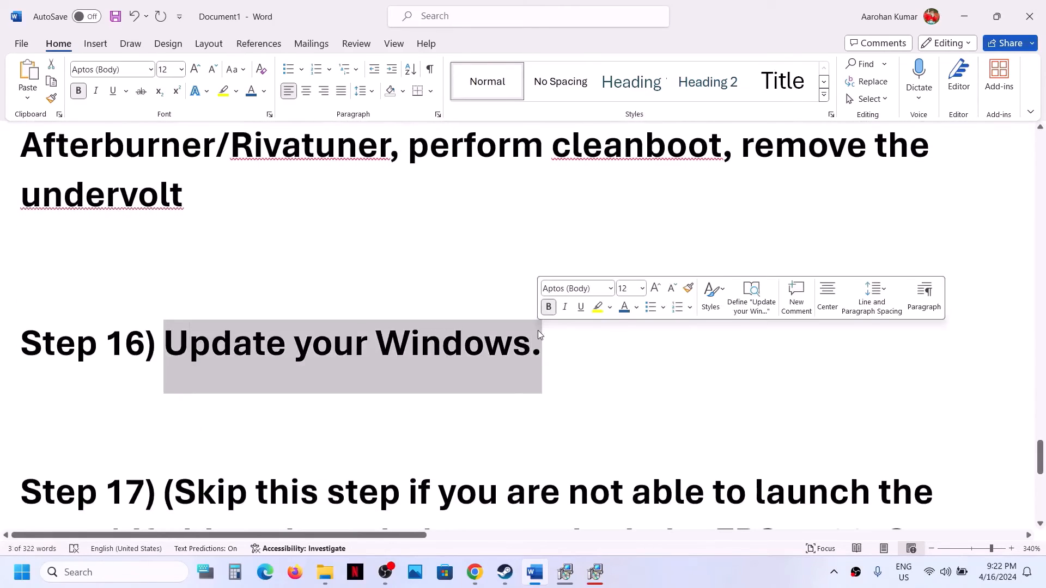
Open Windows Update in Settings and check for updates
{"action": "key", "text": "super+i"}
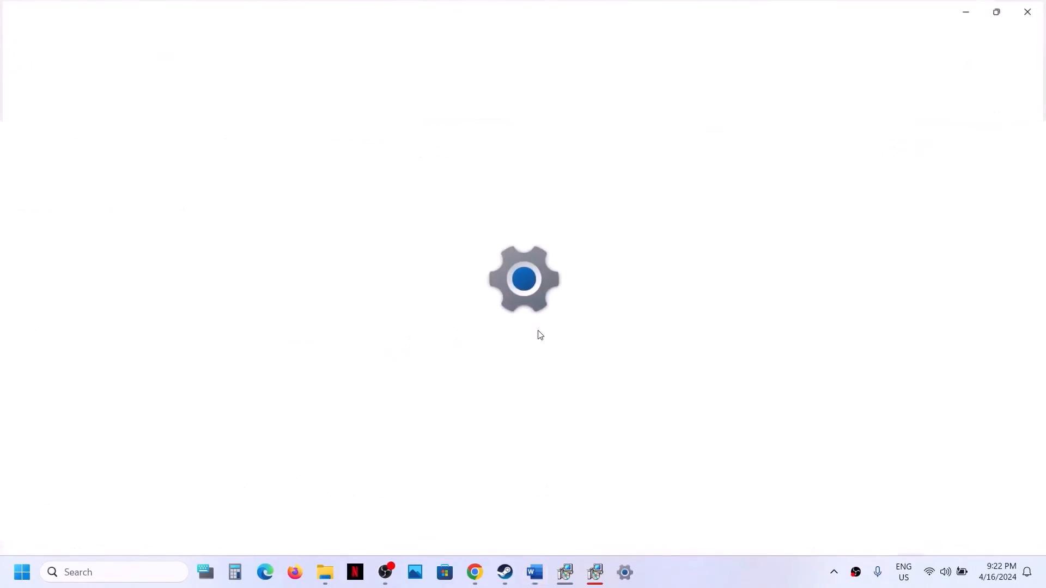
{"action": "left_click", "coordinate": [96, 446]}
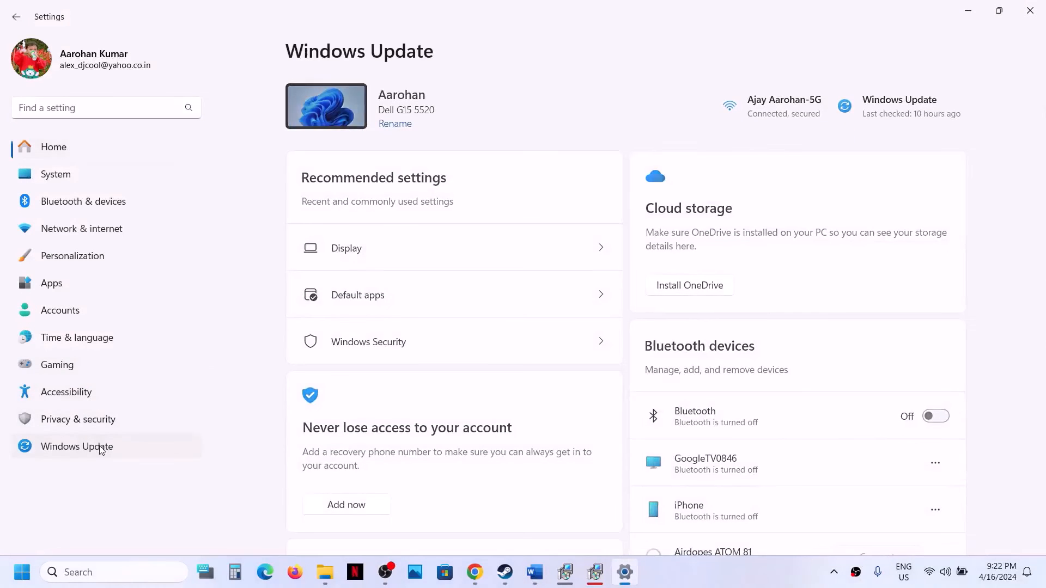
{"action": "left_click", "coordinate": [926, 113]}
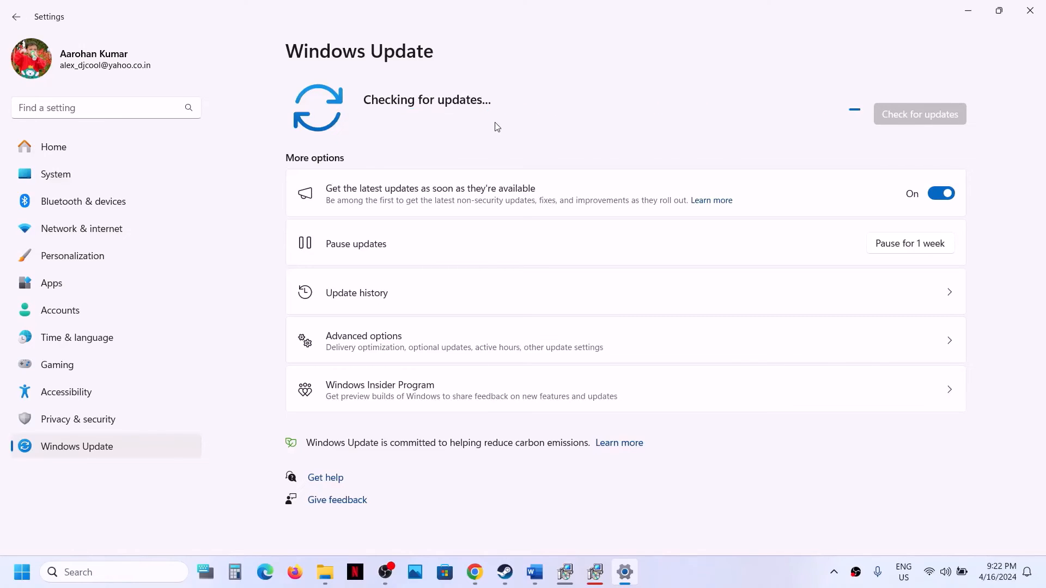
Open the Start menu and point out the power options for restarting the PC
{"action": "left_click", "coordinate": [22, 573]}
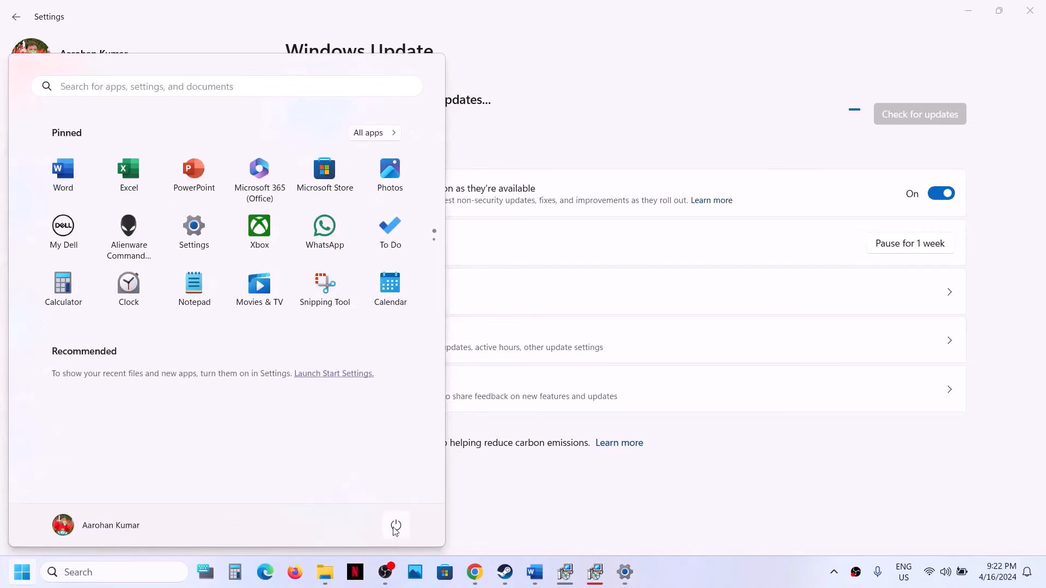
{"action": "left_click", "coordinate": [396, 526]}
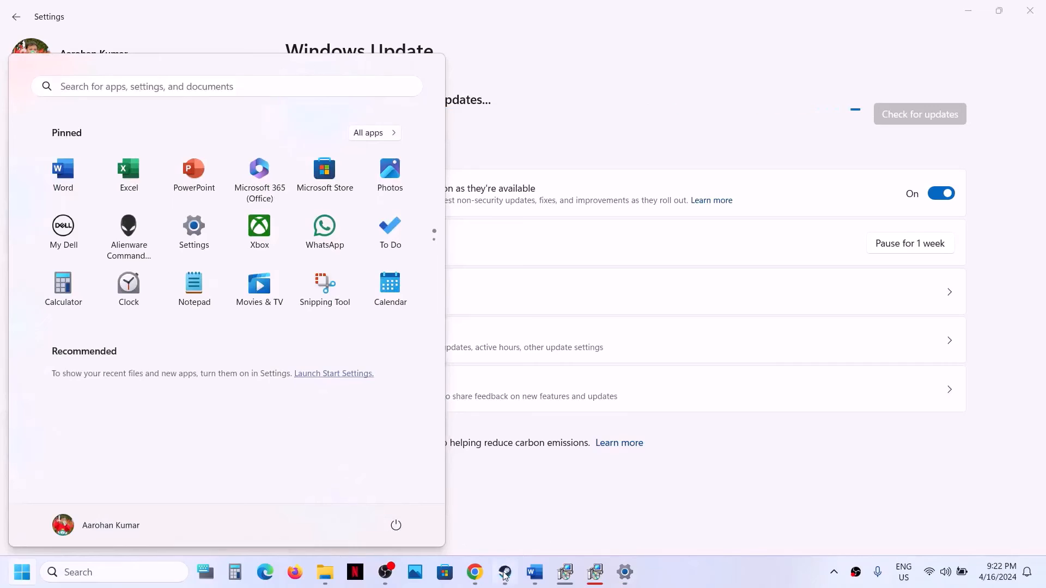
{"action": "left_click", "coordinate": [505, 572]}
Switch to the Word notes and highlight the Step 17 advice on launching the game, setting Upscaling to TSR and disabling it
{"action": "left_click", "coordinate": [533, 573]}
{"action": "scroll", "coordinate": [243, 385], "scroll_direction": "down", "scroll_amount": 4}
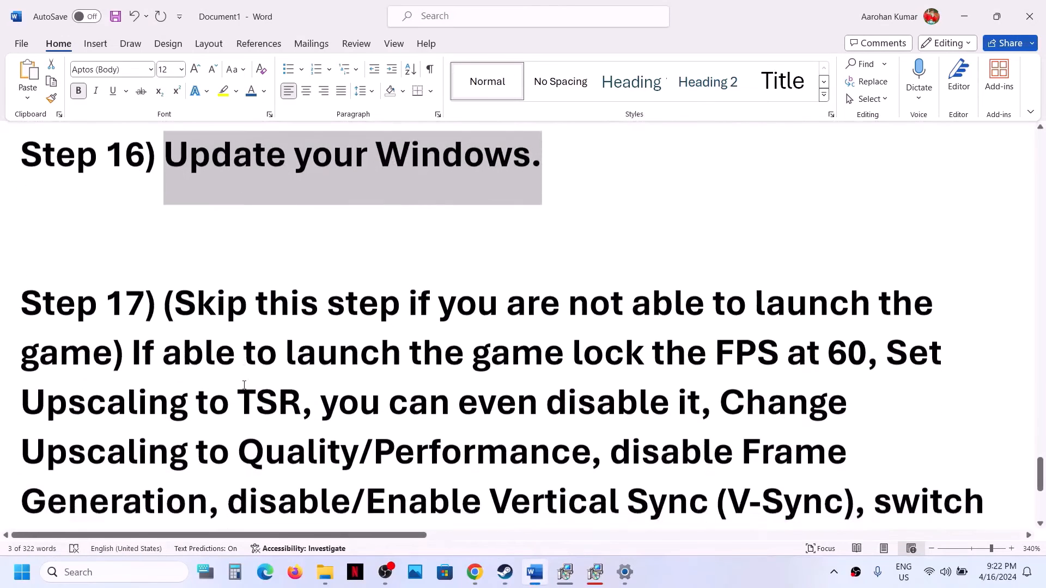
{"action": "left_click_drag", "start_coordinate": [171, 278], "coordinate": [716, 327]}
{"action": "scroll", "coordinate": [733, 327], "scroll_direction": "down", "scroll_amount": 3}
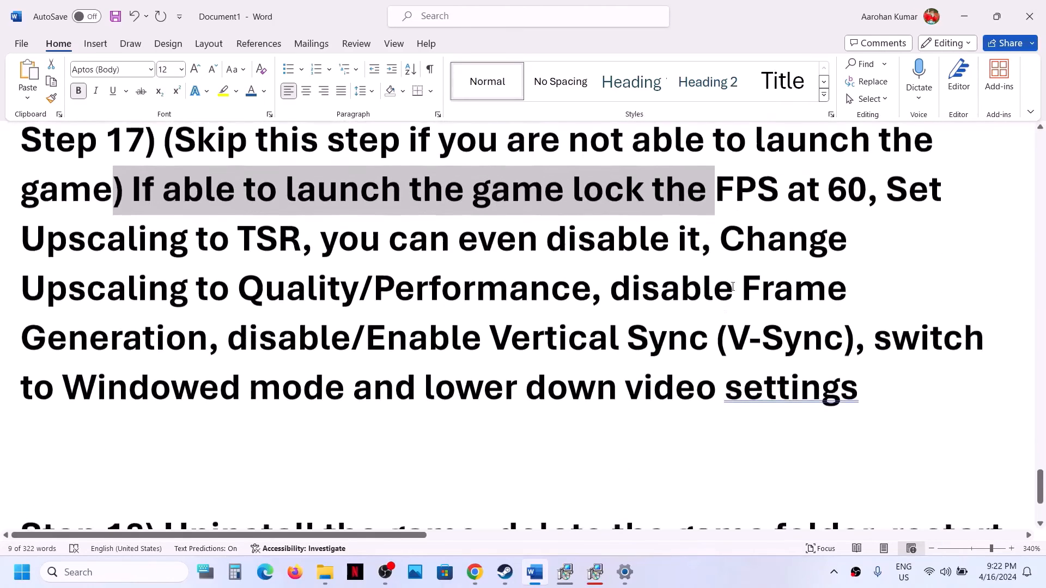
{"action": "left_click", "coordinate": [735, 200]}
{"action": "left_click_drag", "start_coordinate": [573, 196], "coordinate": [296, 253]}
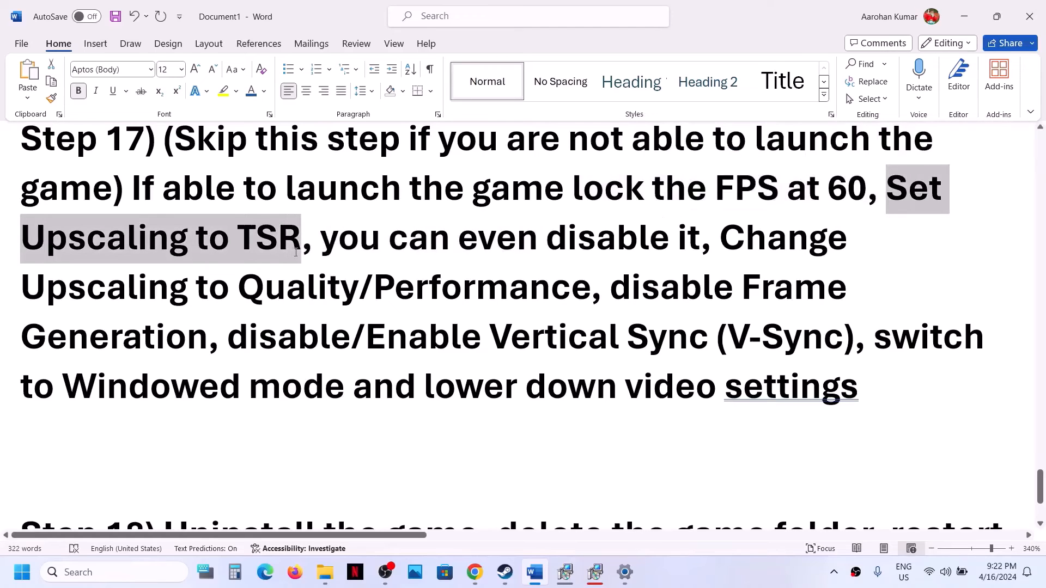
{"action": "left_click", "coordinate": [322, 254]}
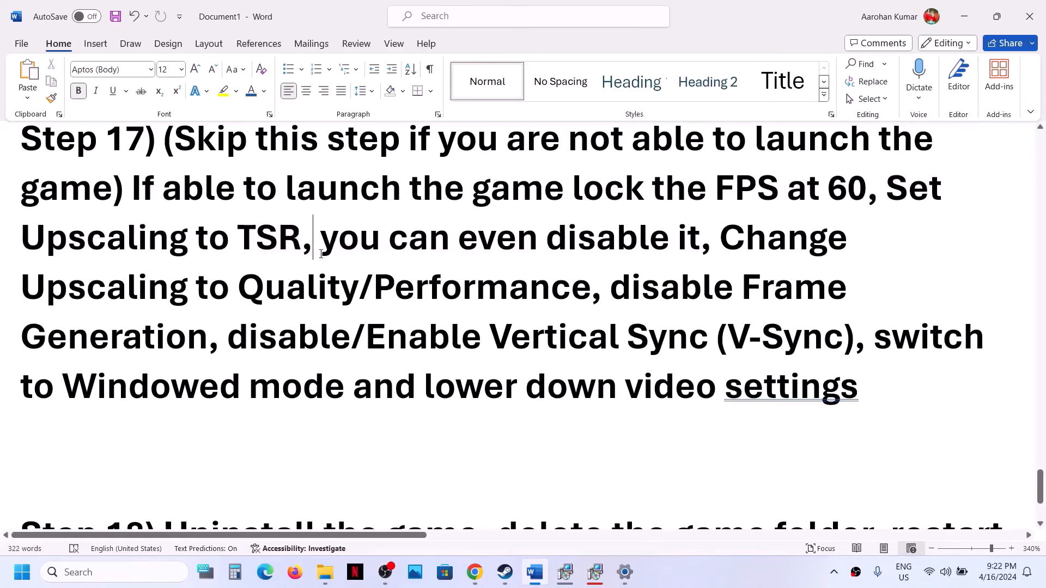
{"action": "left_click_drag", "start_coordinate": [322, 254], "coordinate": [658, 222]}
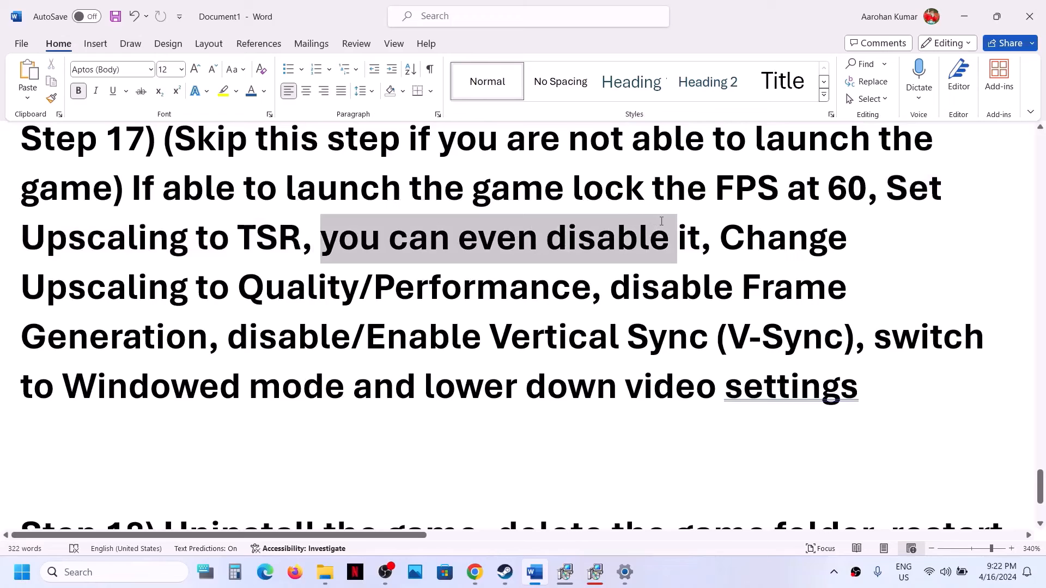
Highlight the Step 17 advice on Quality/Performance upscaling, disabling Frame Generation, switching to Windowed mode and lowering video settings
{"action": "left_click_drag", "start_coordinate": [720, 237], "coordinate": [513, 296]}
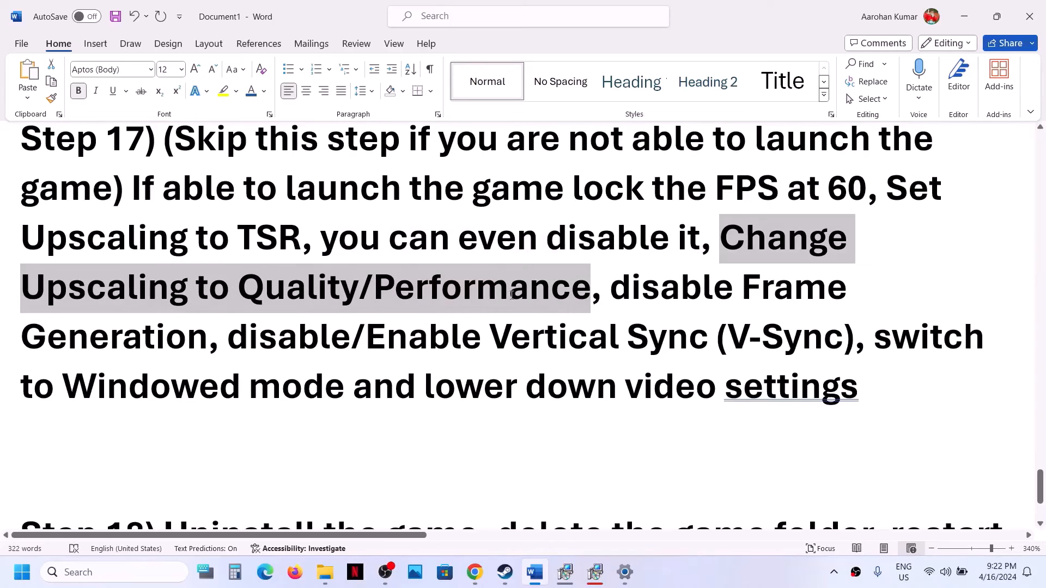
{"action": "left_click_drag", "start_coordinate": [613, 297], "coordinate": [681, 333]}
{"action": "left_click_drag", "start_coordinate": [874, 339], "coordinate": [859, 393]}
{"action": "scroll", "coordinate": [542, 279], "scroll_direction": "up", "scroll_amount": 1}
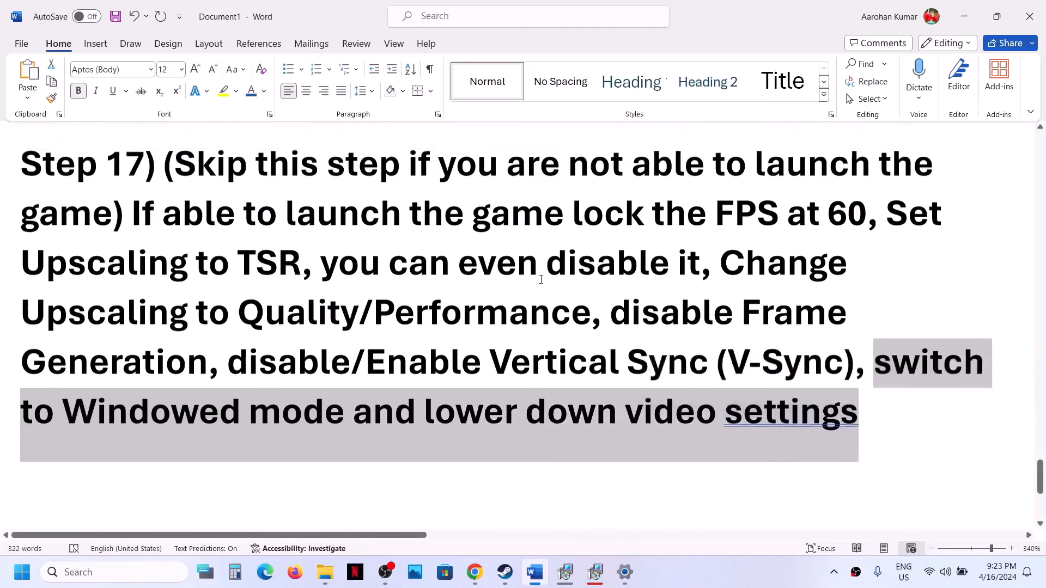
{"action": "scroll", "coordinate": [541, 279], "scroll_direction": "up", "scroll_amount": 4}
Switch to Frostpunk 2, open its graphics settings, and set both Textures and Effects to Medium
{"action": "left_click", "coordinate": [505, 572]}
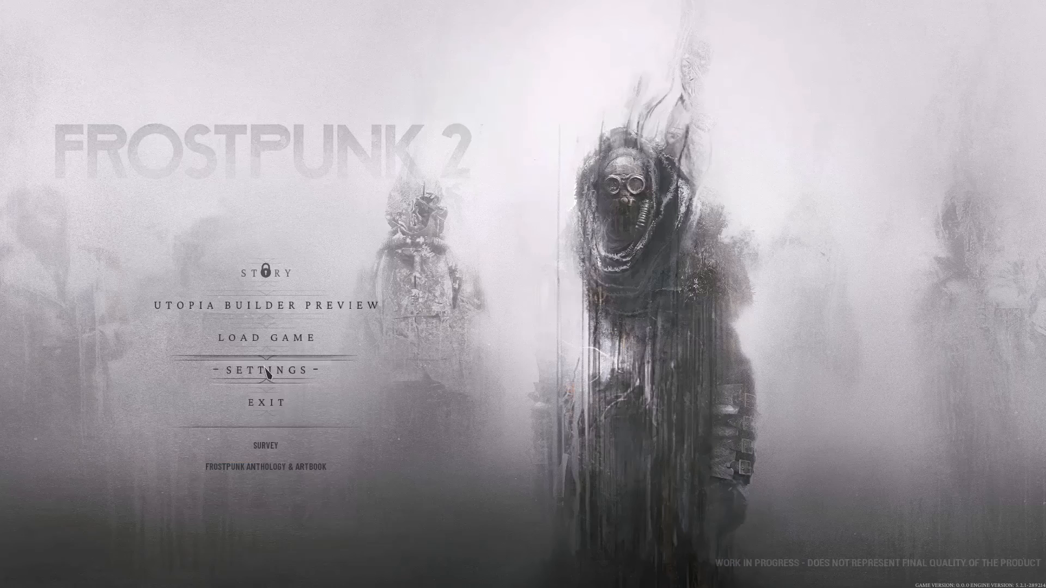
{"action": "left_click", "coordinate": [267, 373]}
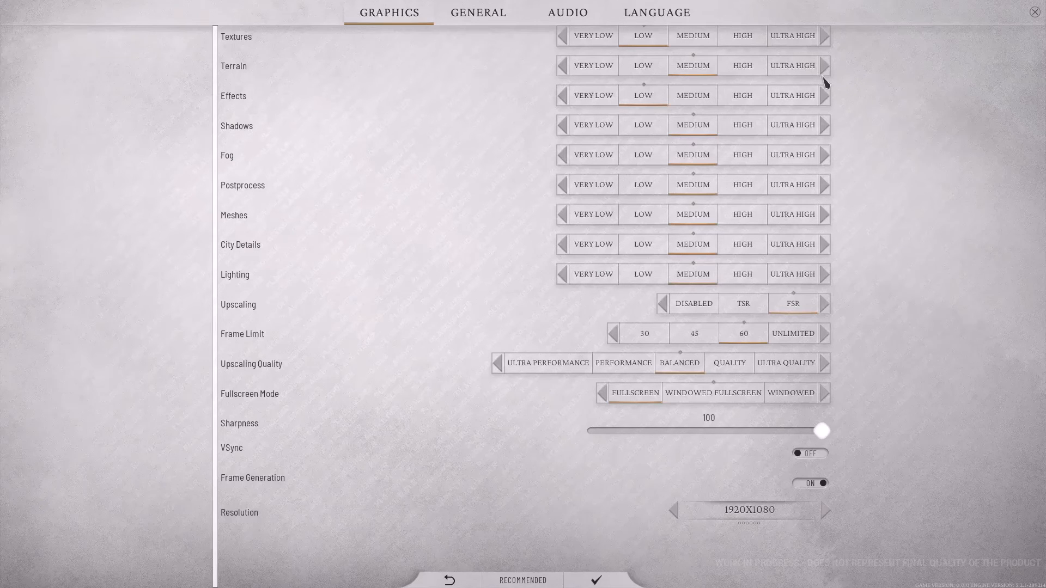
{"action": "left_click", "coordinate": [794, 39]}
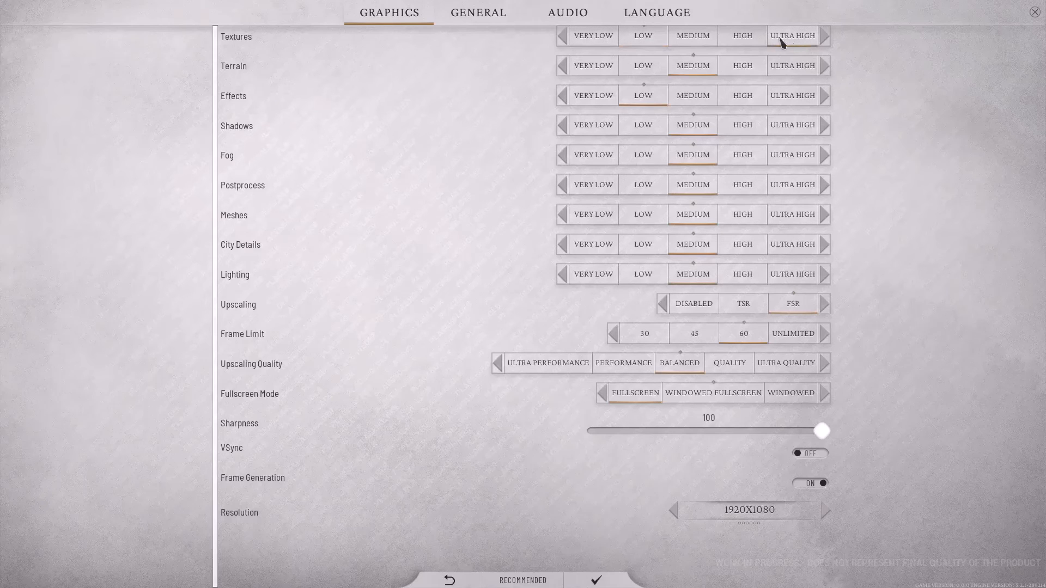
{"action": "left_click", "coordinate": [745, 44]}
{"action": "left_click", "coordinate": [693, 38]}
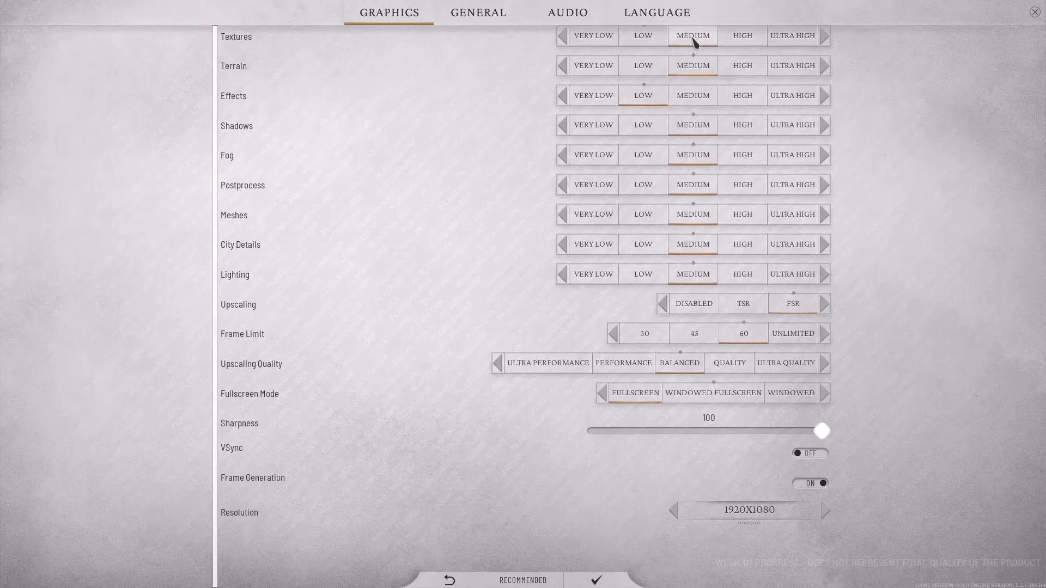
{"action": "left_click", "coordinate": [700, 99]}
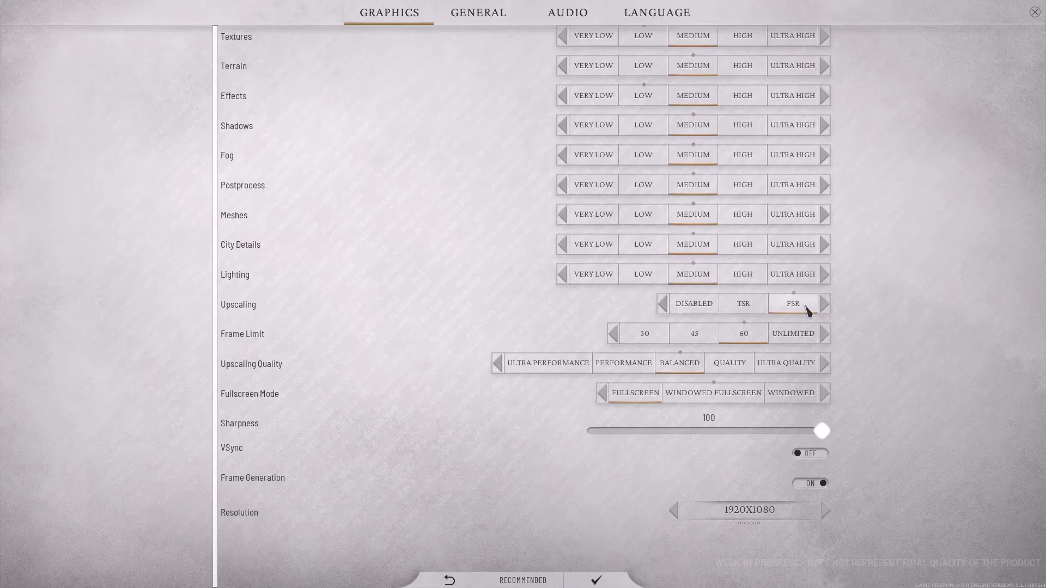
Set Upscaling to TSR and Upscaling Quality to Quality in the graphics settings
{"action": "left_click", "coordinate": [751, 308]}
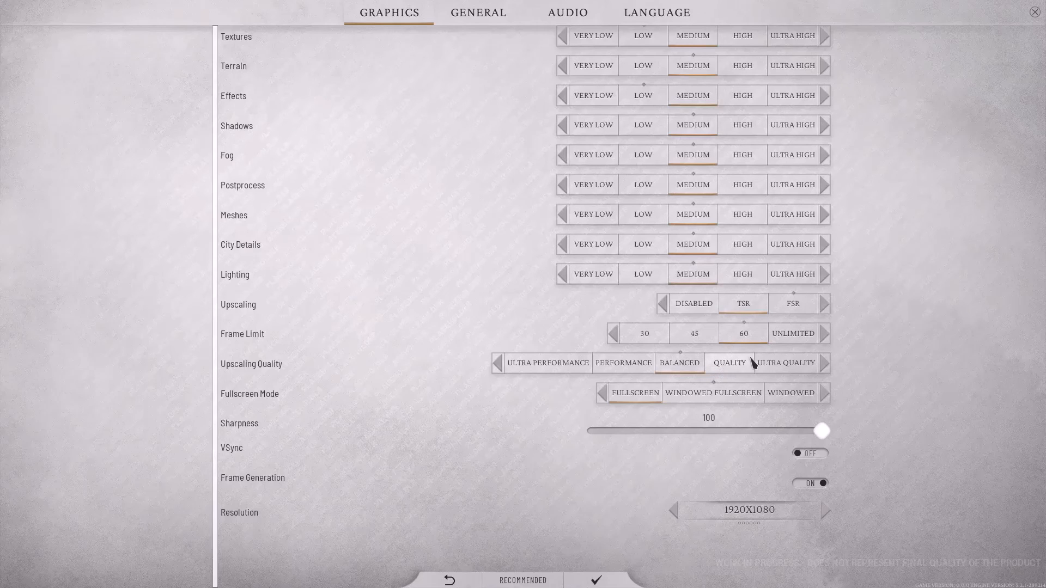
{"action": "left_click", "coordinate": [806, 310]}
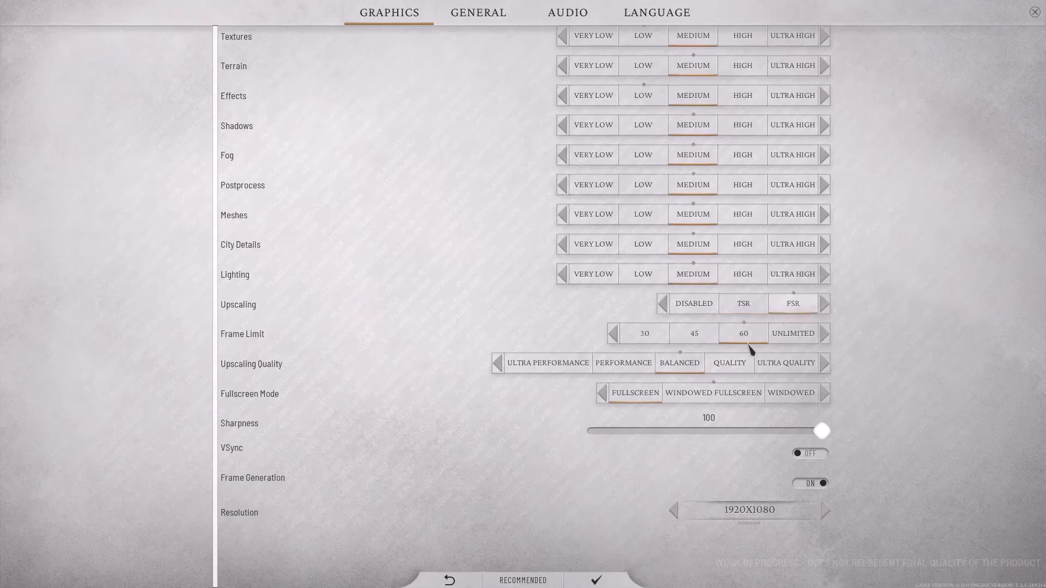
{"action": "left_click", "coordinate": [737, 369]}
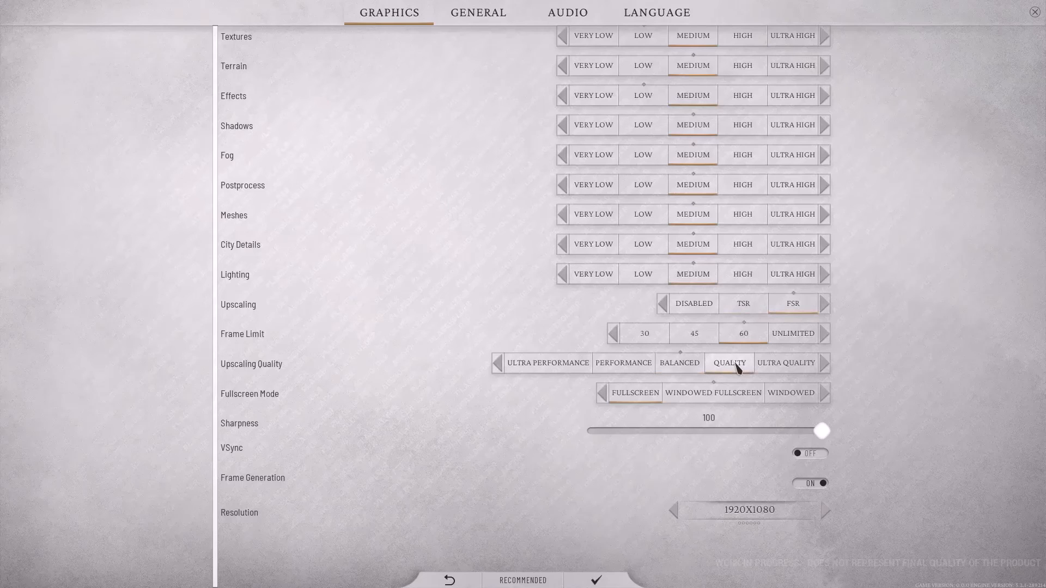
{"action": "left_click", "coordinate": [747, 306]}
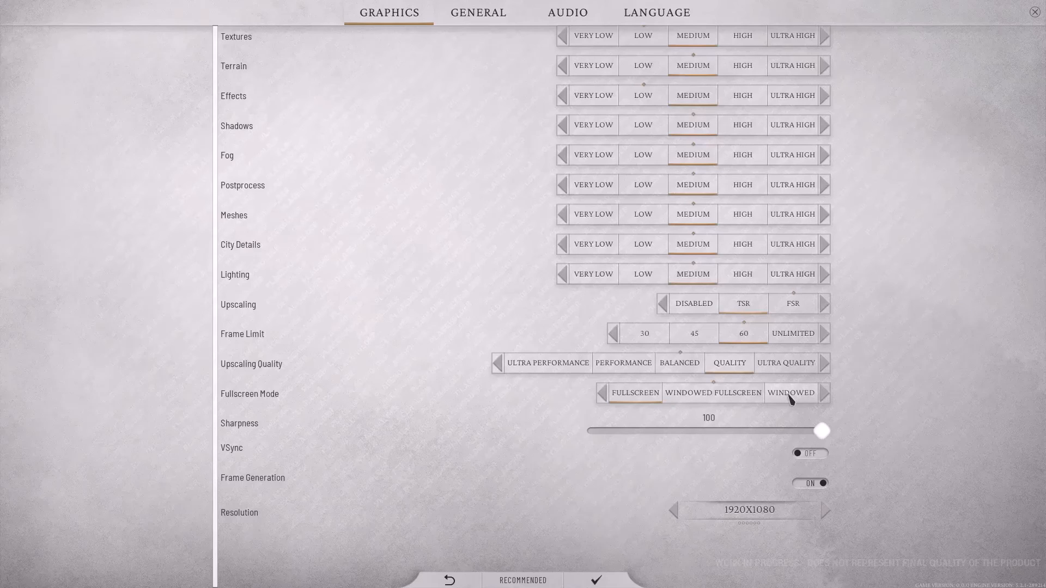
Set Fullscreen Mode to Windowed, with VSync on and Frame Generation off
{"action": "left_click", "coordinate": [789, 395]}
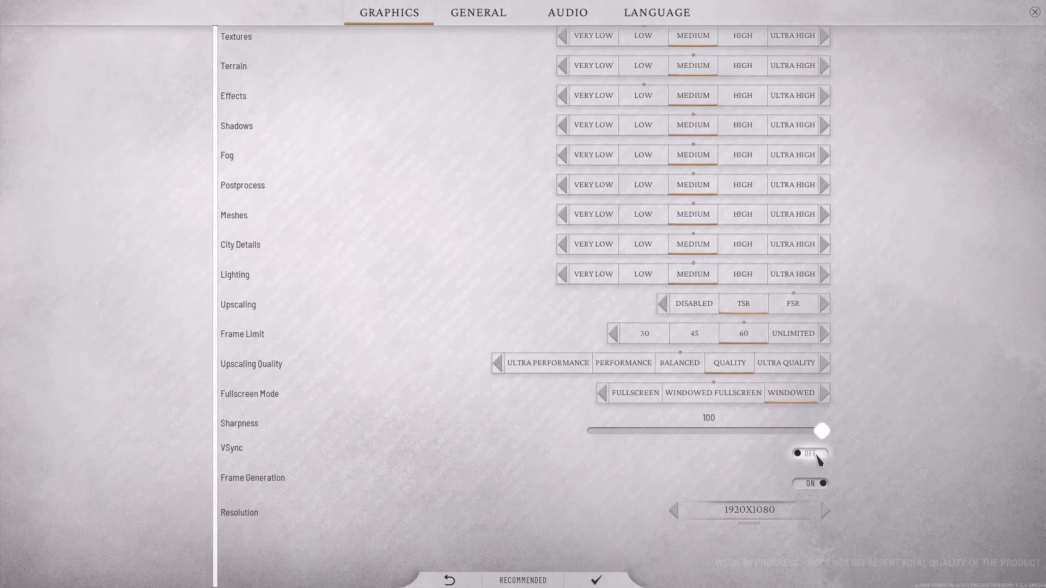
{"action": "left_click", "coordinate": [819, 459]}
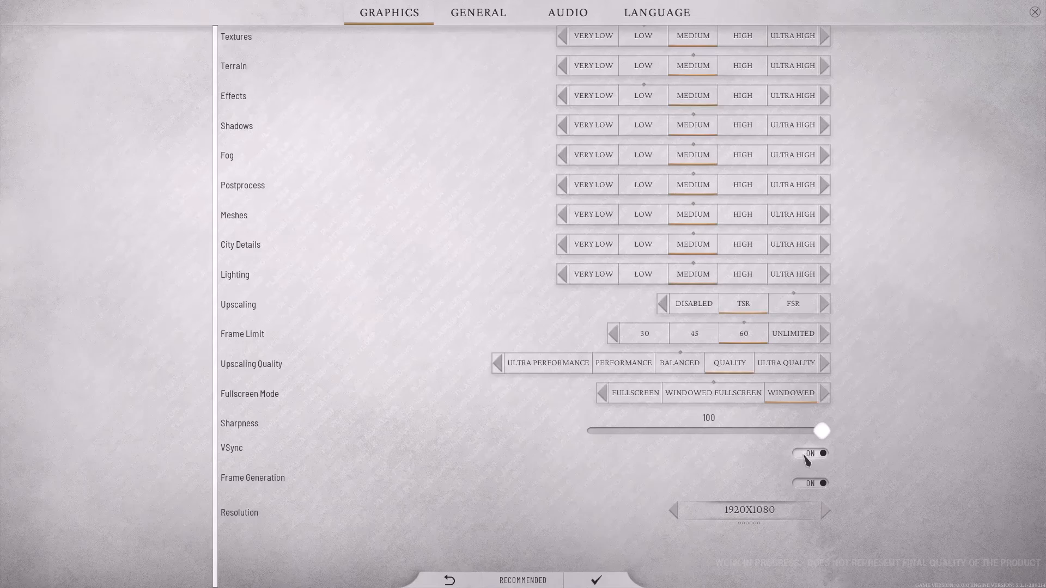
{"action": "left_click", "coordinate": [809, 485]}
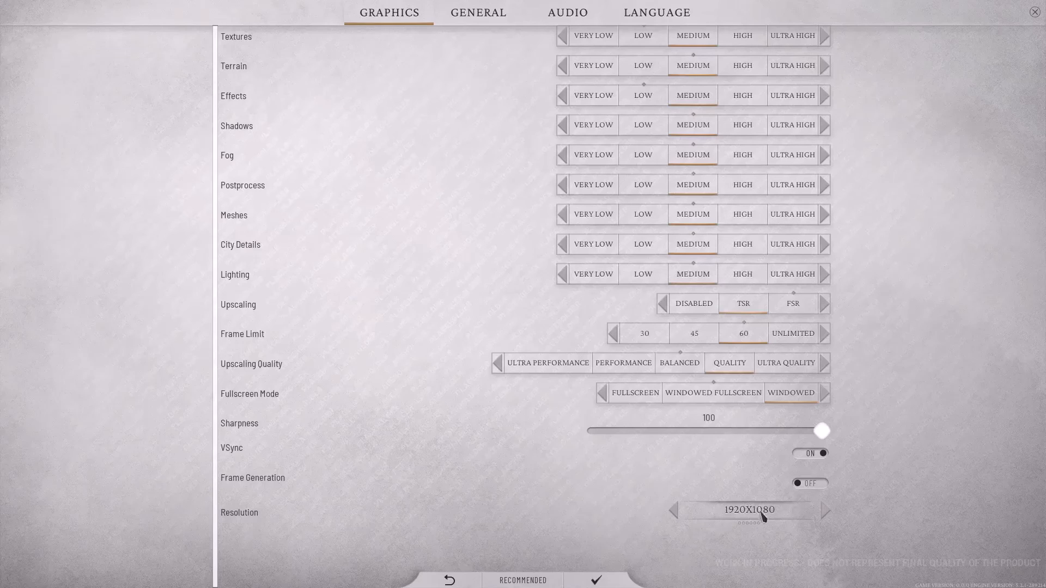
Lower the game resolution to 1440x900 and apply the graphics settings
{"action": "left_click", "coordinate": [674, 511]}
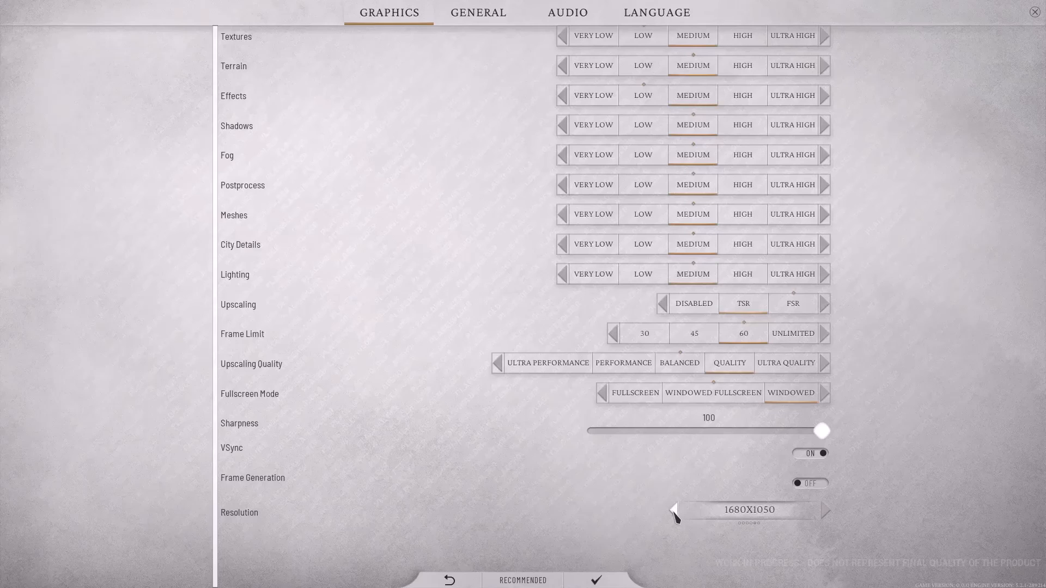
{"action": "left_click", "coordinate": [674, 510]}
{"action": "left_click", "coordinate": [674, 511]}
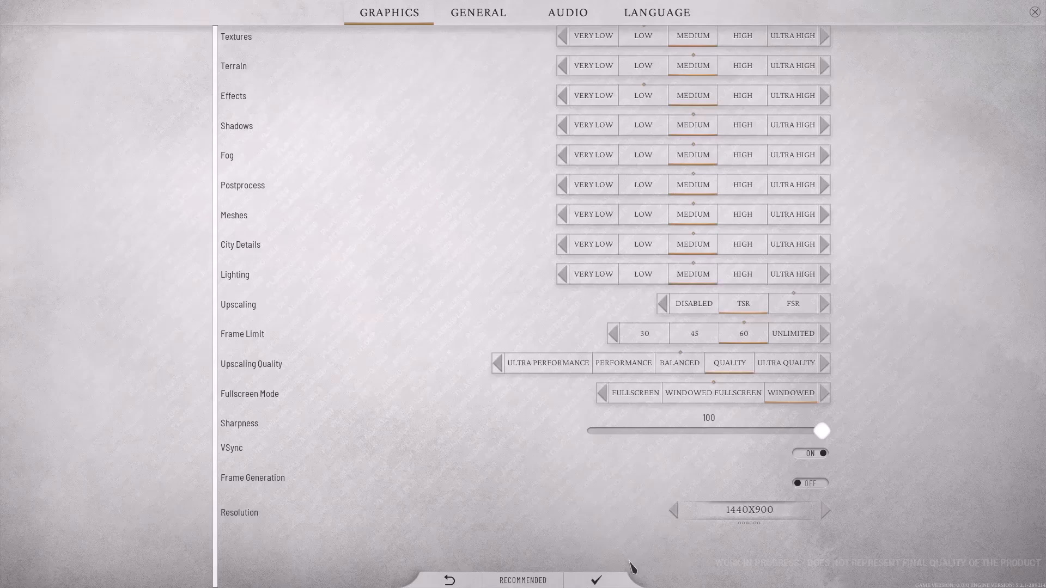
{"action": "left_click", "coordinate": [597, 581]}
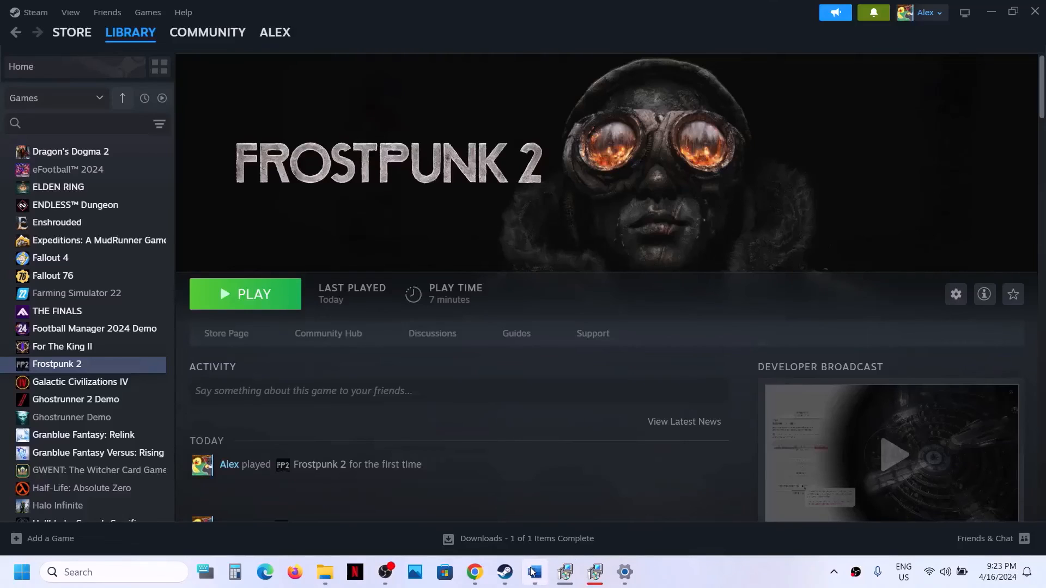
Return to the Word notes and add the line "Update BIOS" between Step 17 and Step 18
{"action": "left_click", "coordinate": [533, 572]}
{"action": "scroll", "coordinate": [219, 394], "scroll_direction": "down", "scroll_amount": 5}
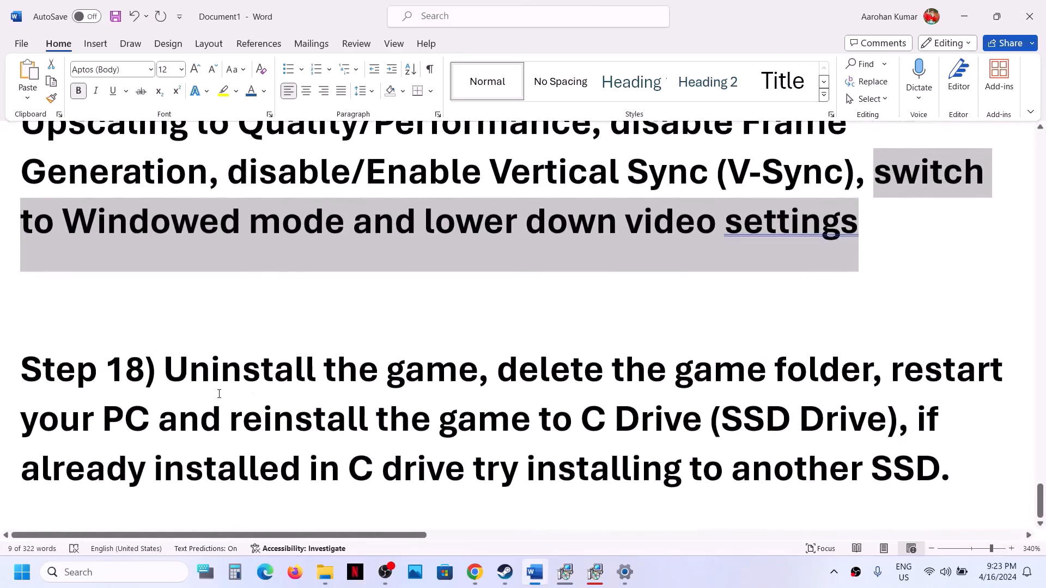
{"action": "left_click_drag", "start_coordinate": [176, 372], "coordinate": [606, 372]}
{"action": "left_click", "coordinate": [392, 277]}
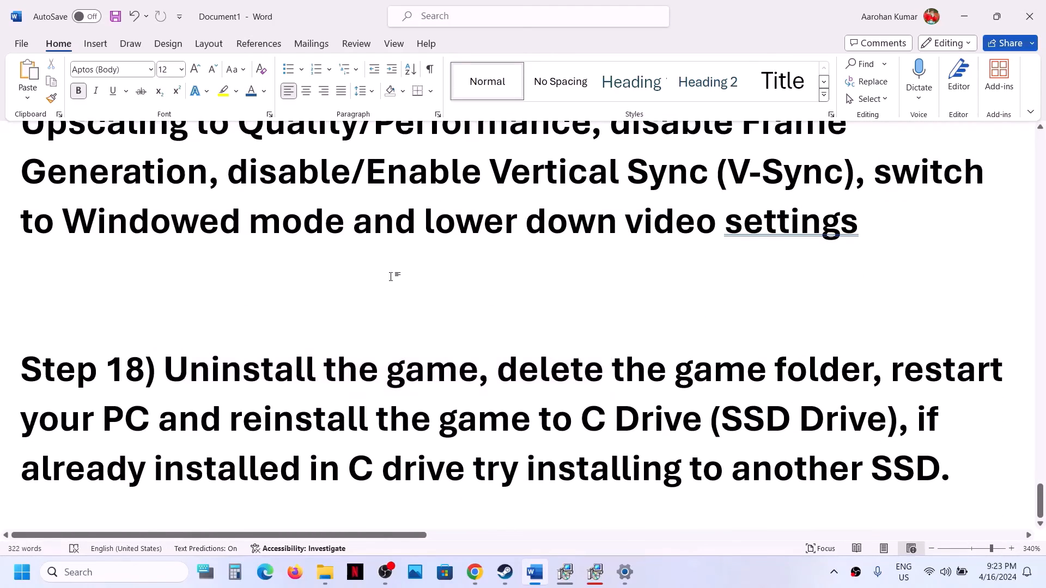
{"action": "type", "text": "Update "}
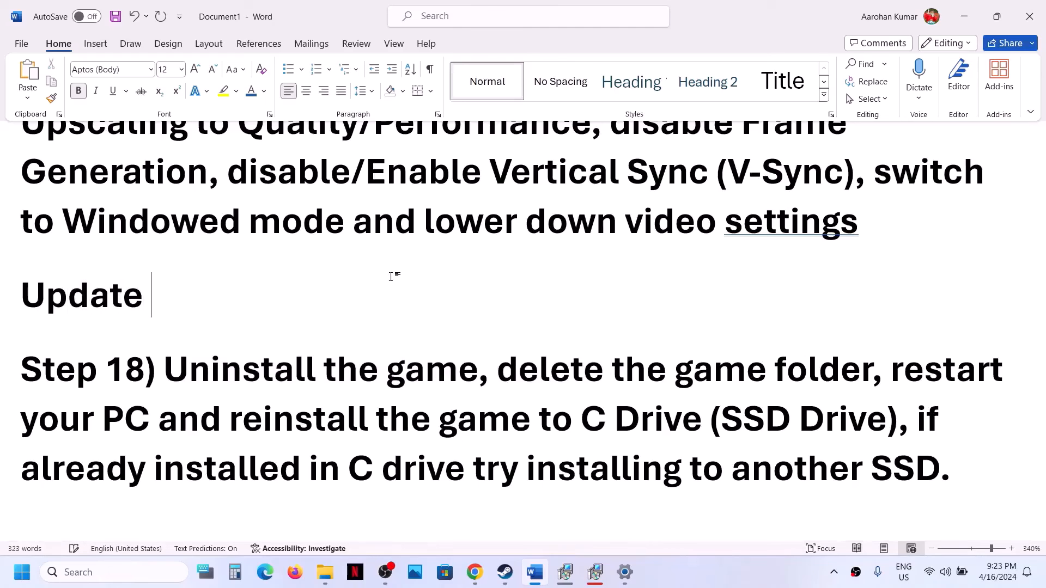
{"action": "type", "text": "BIOS"}
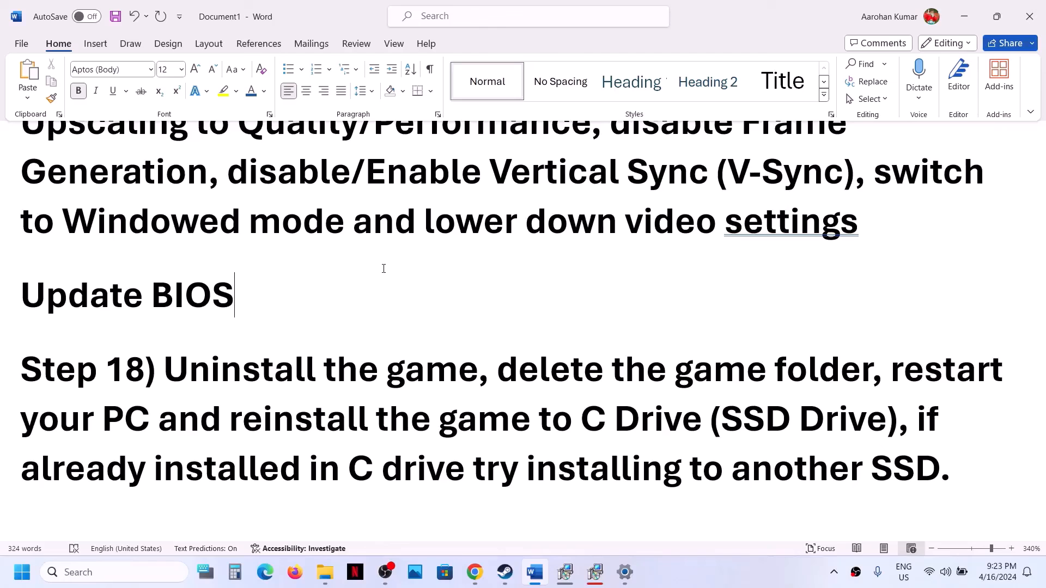
Check the laptop's battery charging status in the quick settings and return to the notes
{"action": "left_click", "coordinate": [965, 584]}
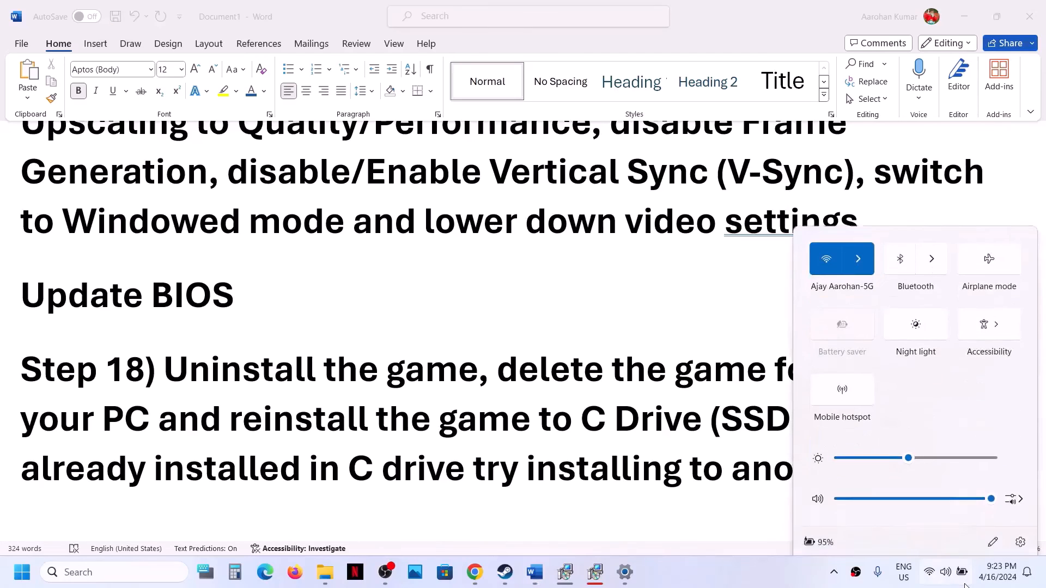
{"action": "mouse_move", "coordinate": [809, 532]}
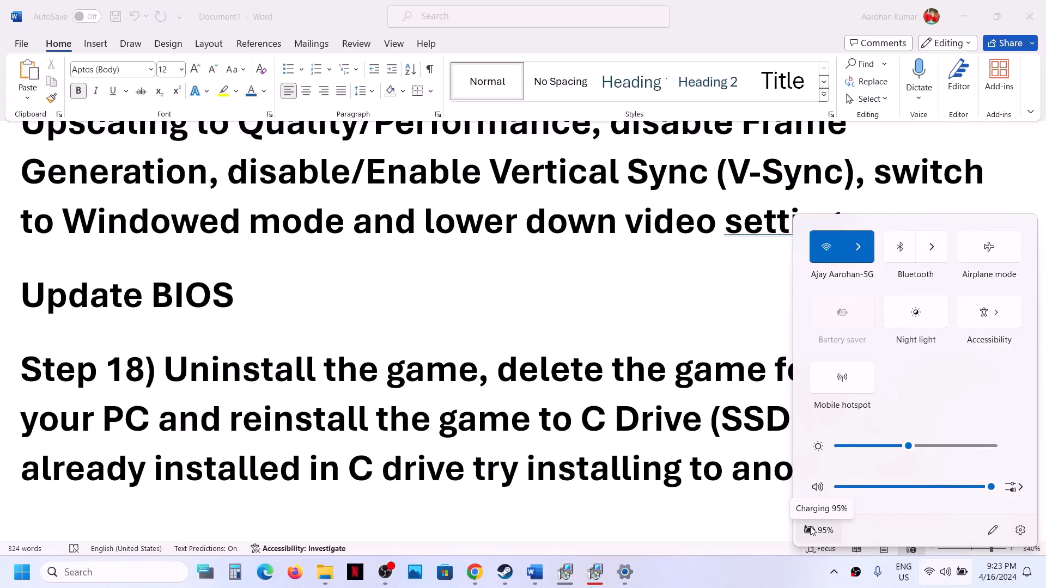
{"action": "left_click", "coordinate": [22, 572]}
{"action": "left_click", "coordinate": [634, 435]}
{"action": "left_click", "coordinate": [522, 416]}
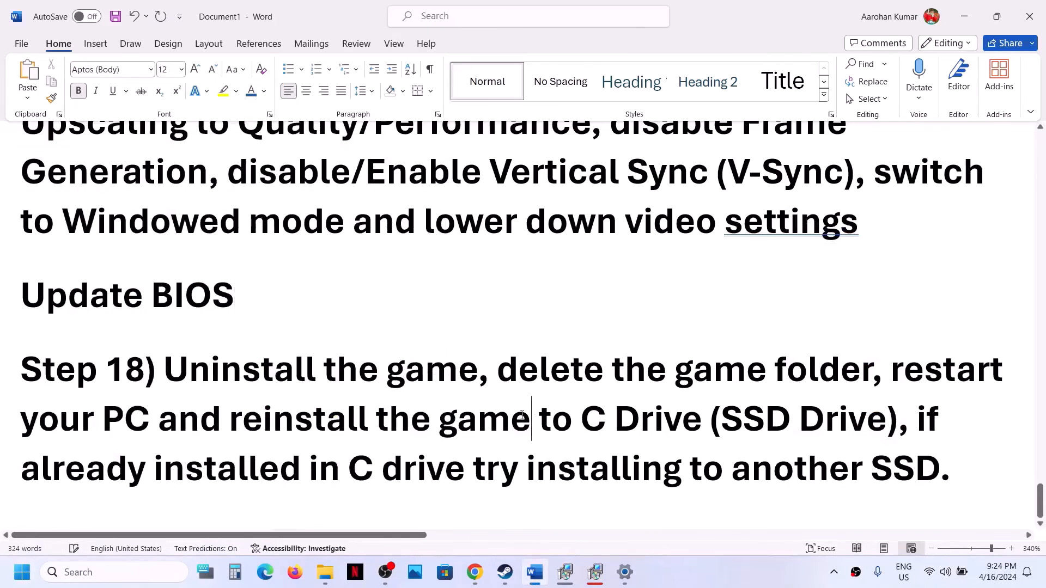
Highlight the Step 18 reinstall advice, singling out the instruction to uninstall the game
{"action": "left_click_drag", "start_coordinate": [173, 376], "coordinate": [711, 475]}
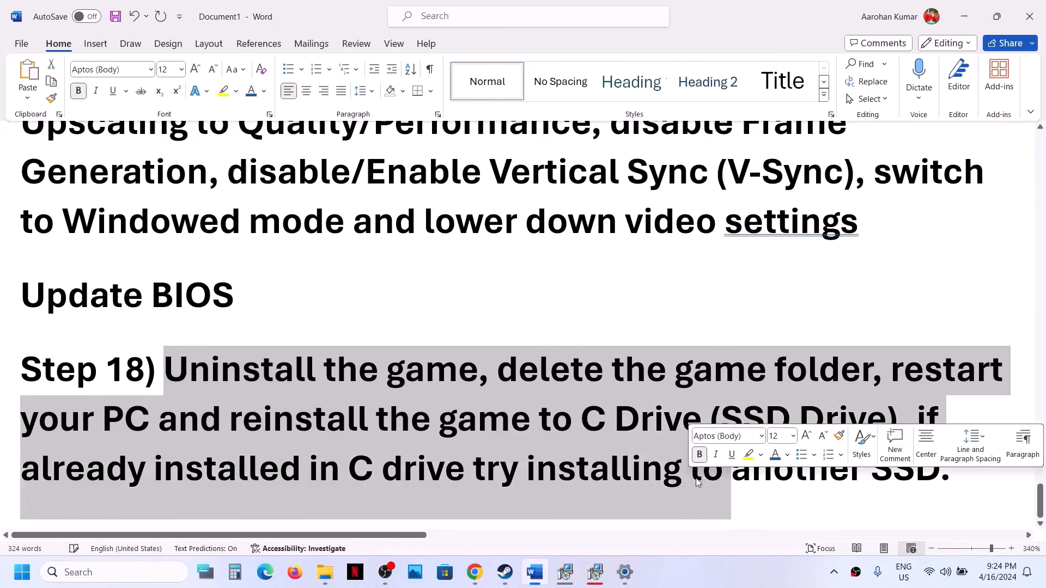
{"action": "left_click", "coordinate": [702, 470]}
{"action": "left_click_drag", "start_coordinate": [165, 370], "coordinate": [478, 364]}
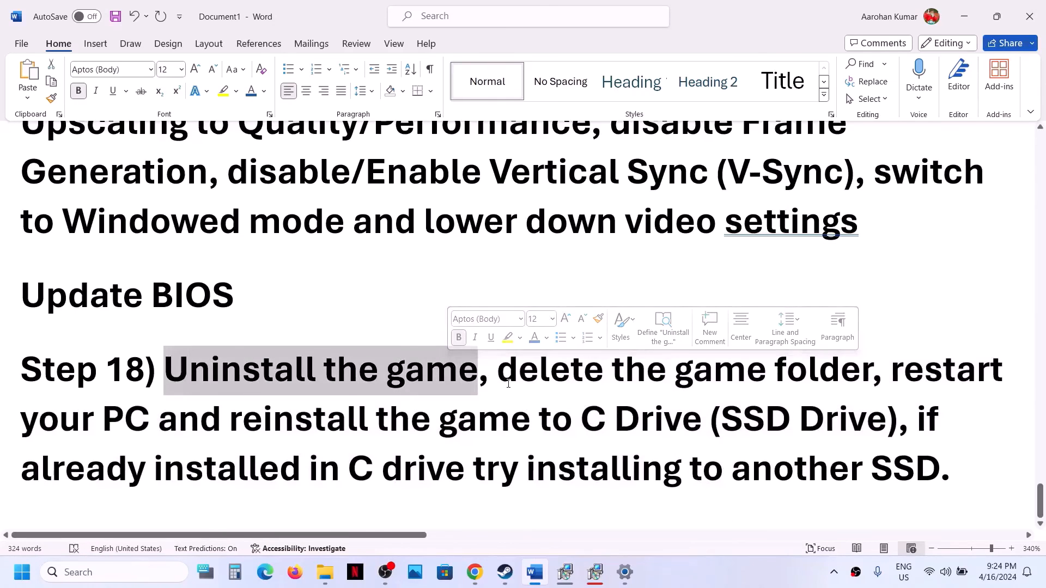
Switch to Steam to view where Frostpunk 2's Uninstall option is among its management options, and return to the Word notes
{"action": "left_click", "coordinate": [505, 572]}
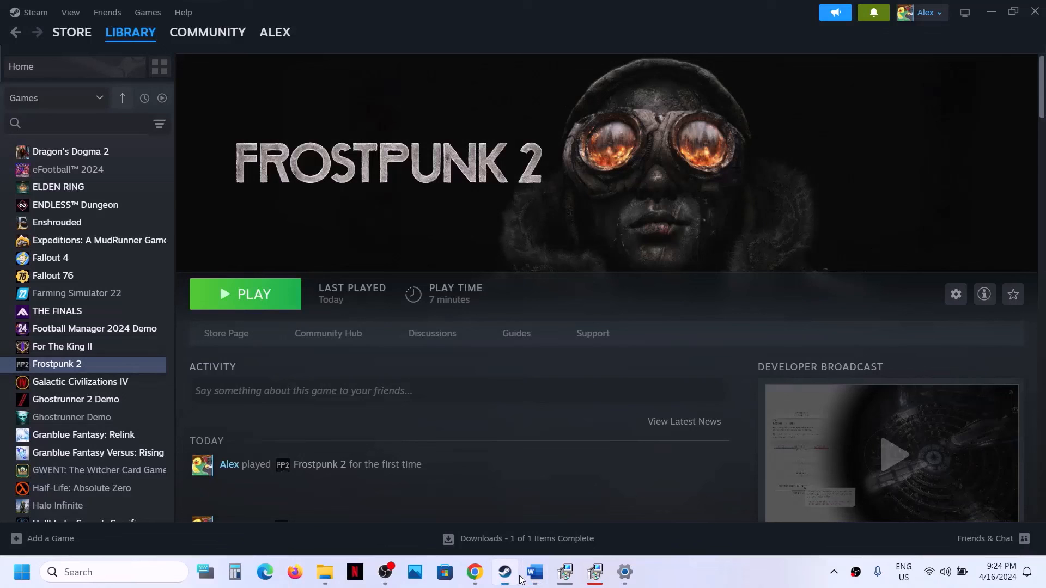
{"action": "right_click", "coordinate": [115, 365]}
{"action": "mouse_move", "coordinate": [170, 444]}
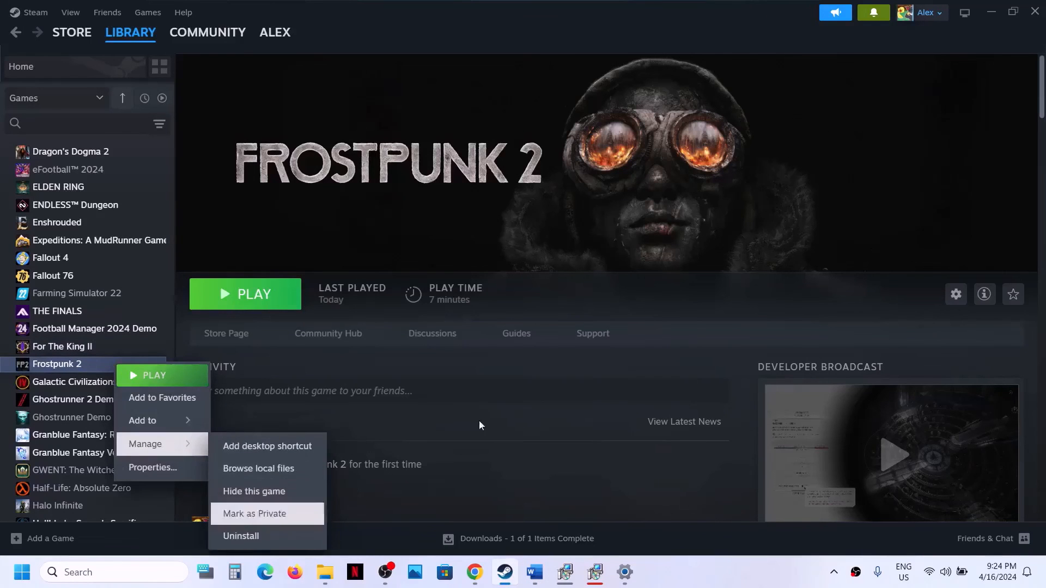
{"action": "left_click", "coordinate": [562, 317]}
{"action": "left_click", "coordinate": [534, 572]}
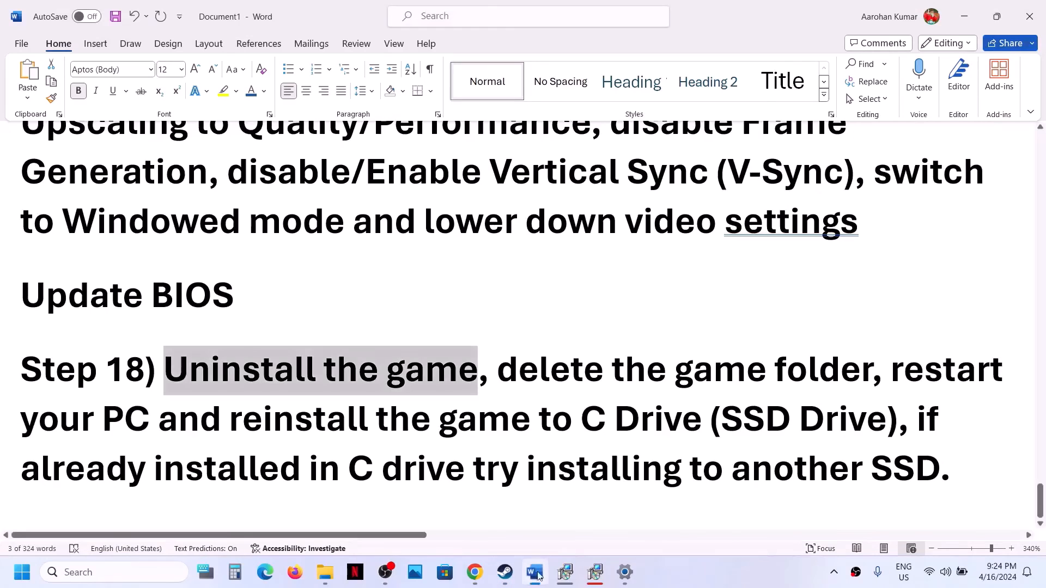
Highlight the rest of the Step 18 advice phrase by phrase, from deleting the game folder to installing on another SSD, and minimize the notes
{"action": "left_click_drag", "start_coordinate": [498, 370], "coordinate": [773, 372]}
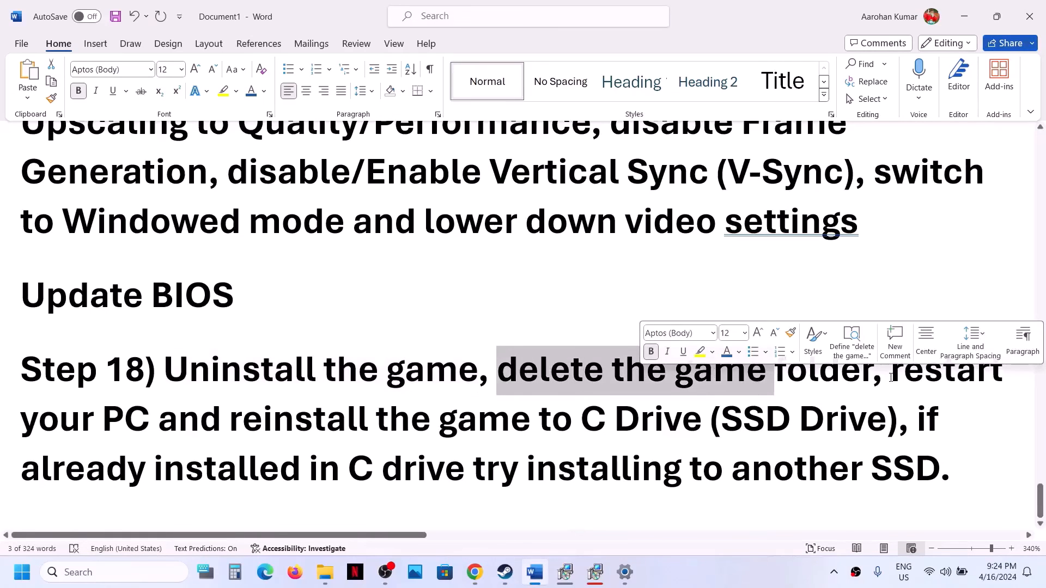
{"action": "left_click_drag", "start_coordinate": [892, 378], "coordinate": [666, 418]}
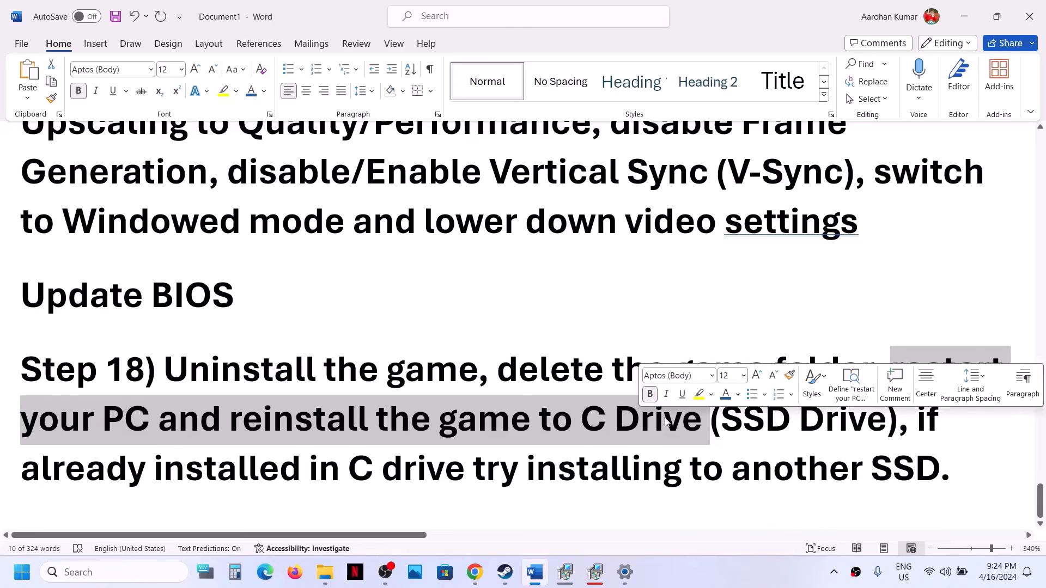
{"action": "left_click", "coordinate": [680, 428]}
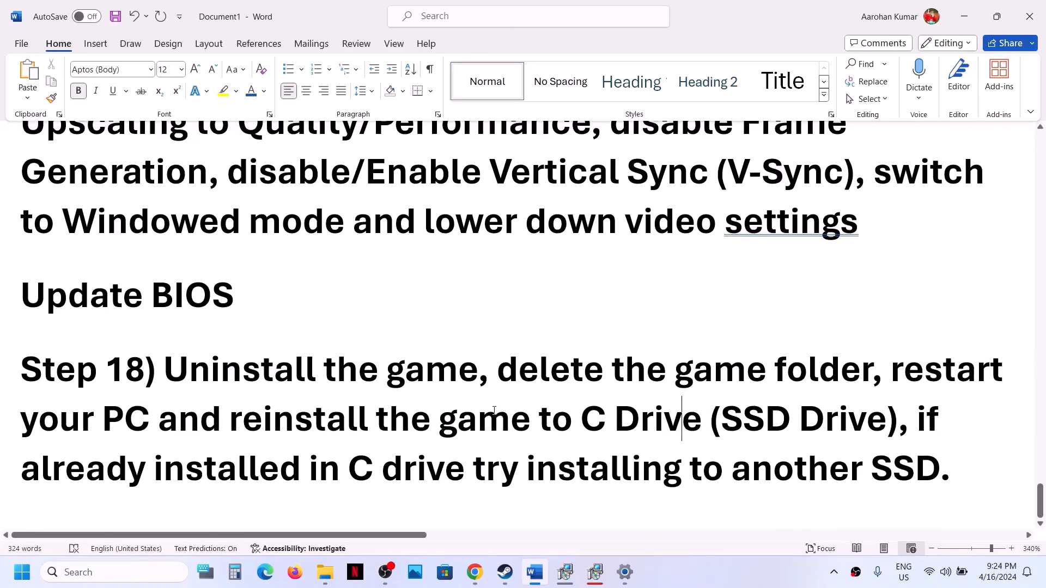
{"action": "left_click_drag", "start_coordinate": [441, 421], "coordinate": [708, 421]}
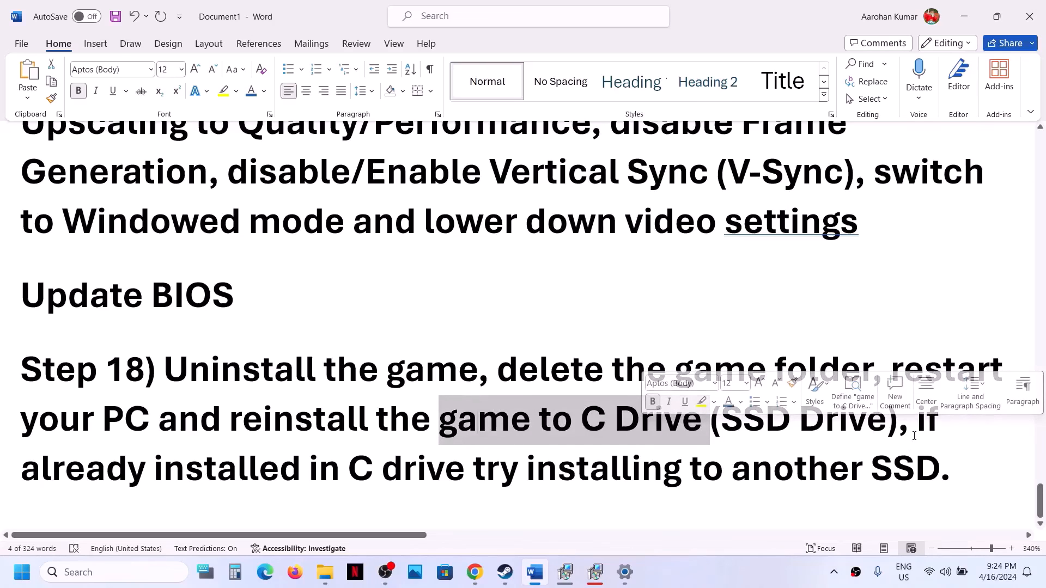
{"action": "left_click_drag", "start_coordinate": [917, 421], "coordinate": [904, 480]}
{"action": "left_click", "coordinate": [975, 14]}
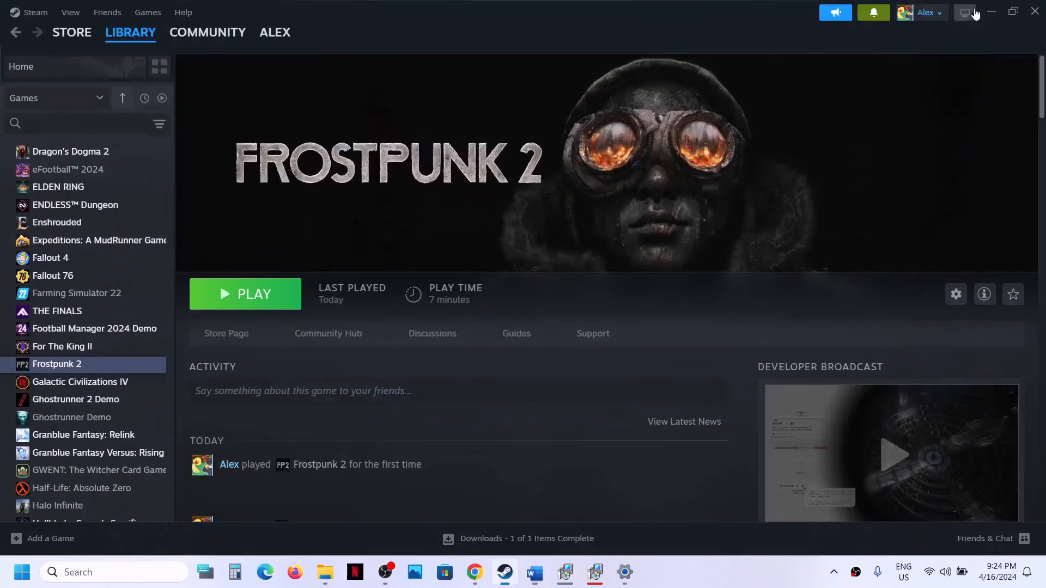